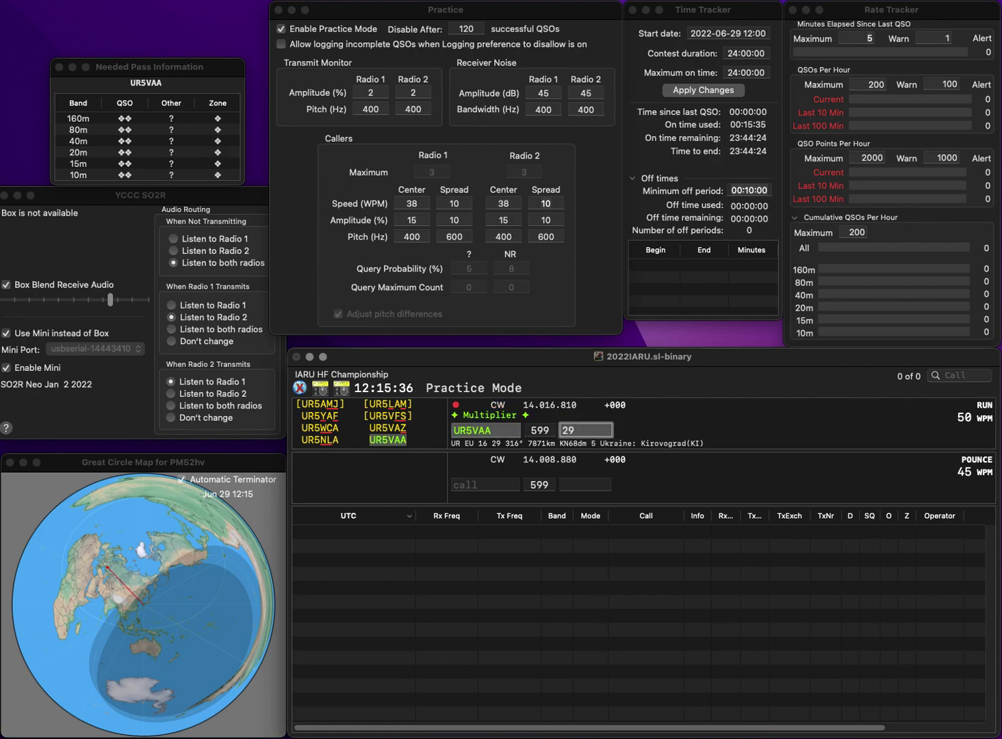
- Log the pending UR5VAA contact with exchange 29, and log KP4NET with exchange 11 on the run radio
key(Return)
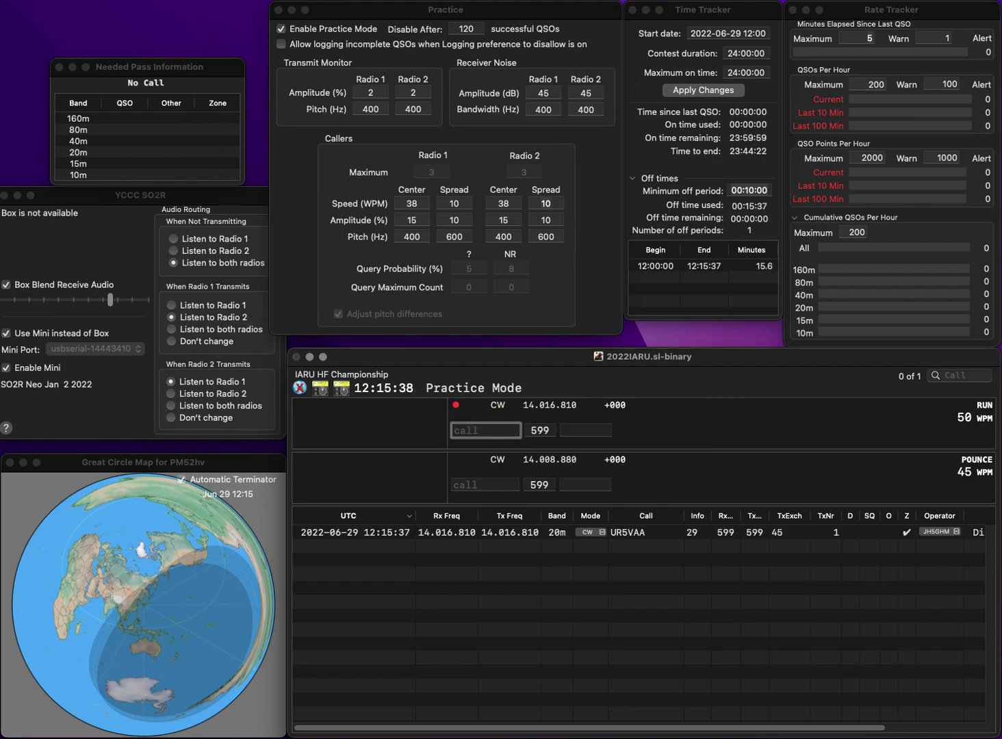
text(KP3NET)
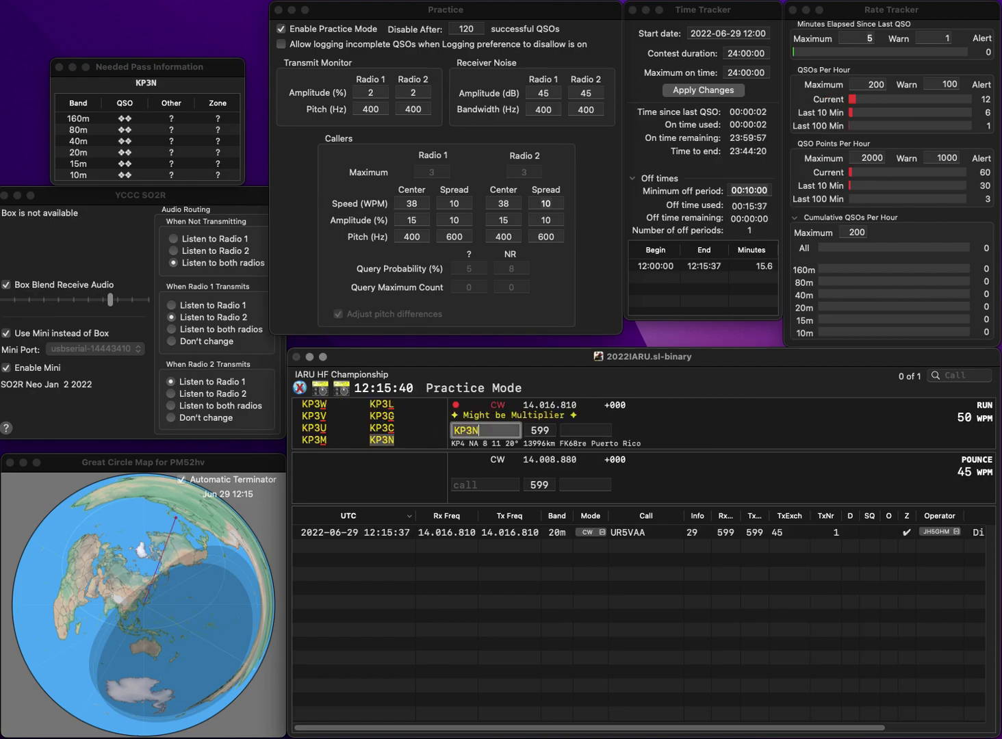
key(Left)
key(Left)
key(Left)
key(BackSpace)
text(4)
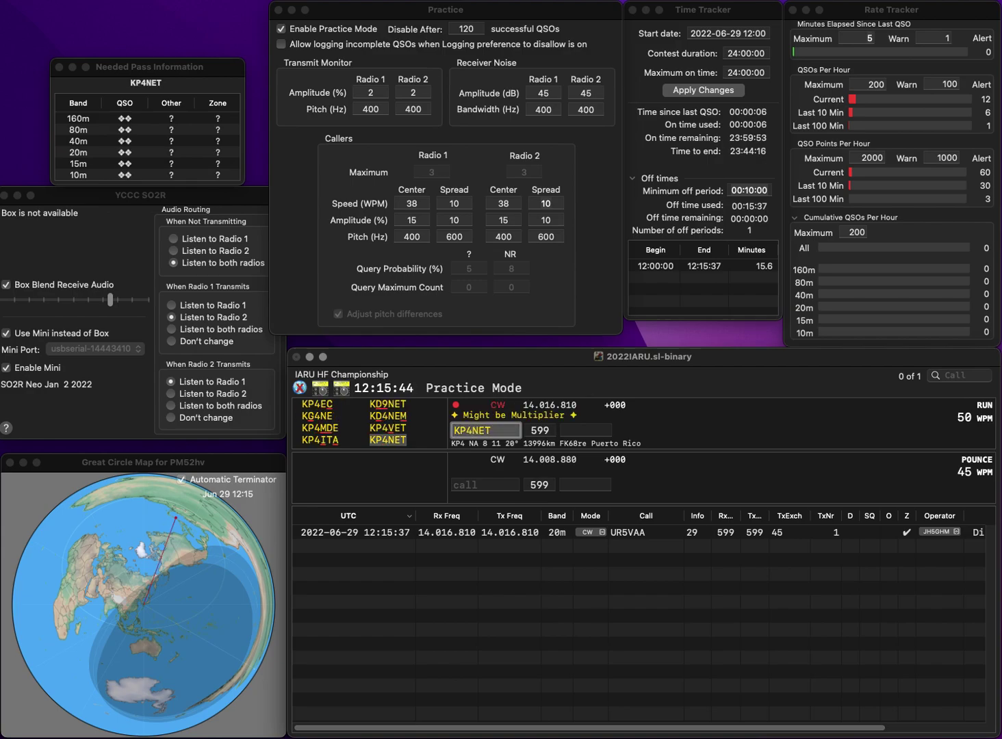
key(Tab)
text(11)
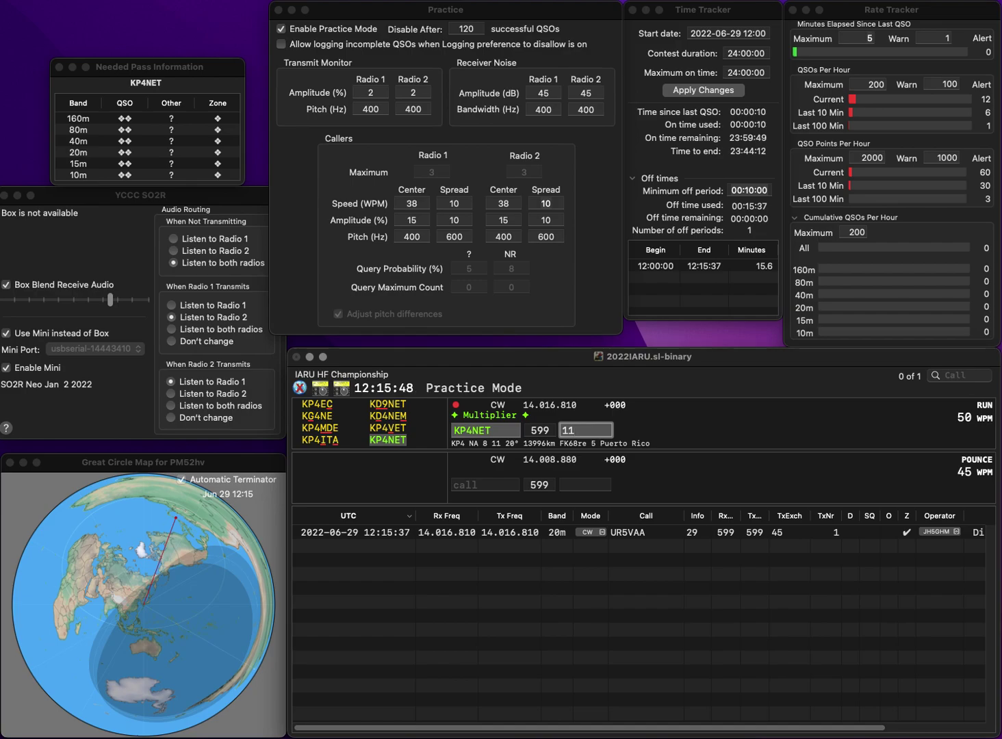
key(Return)
text(I)
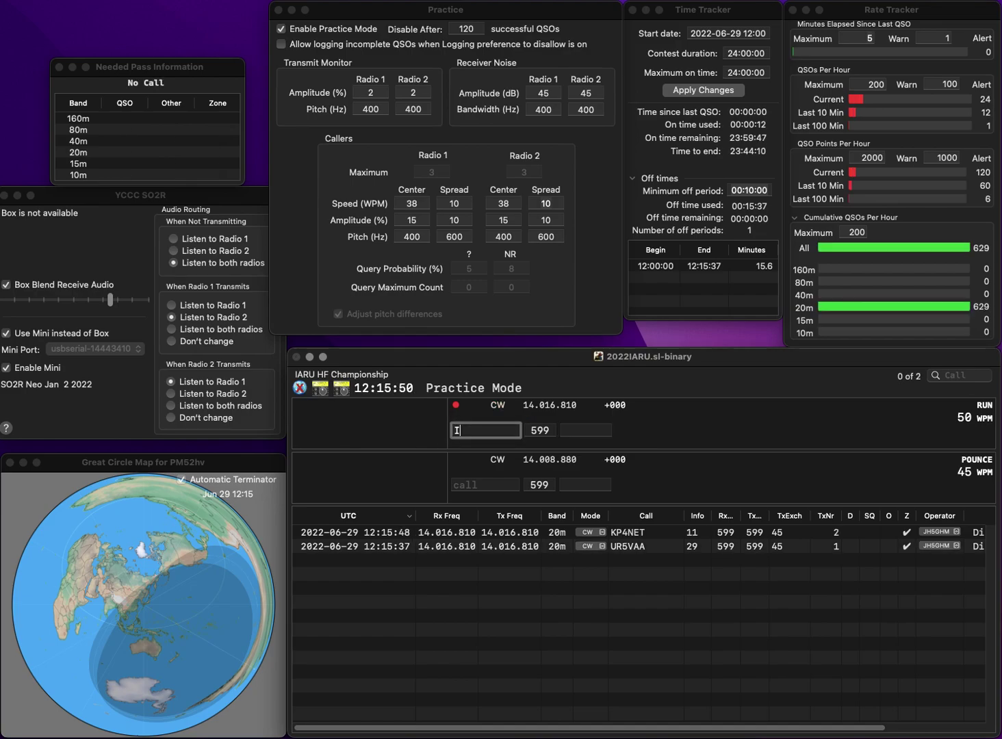
text(U3GJD)
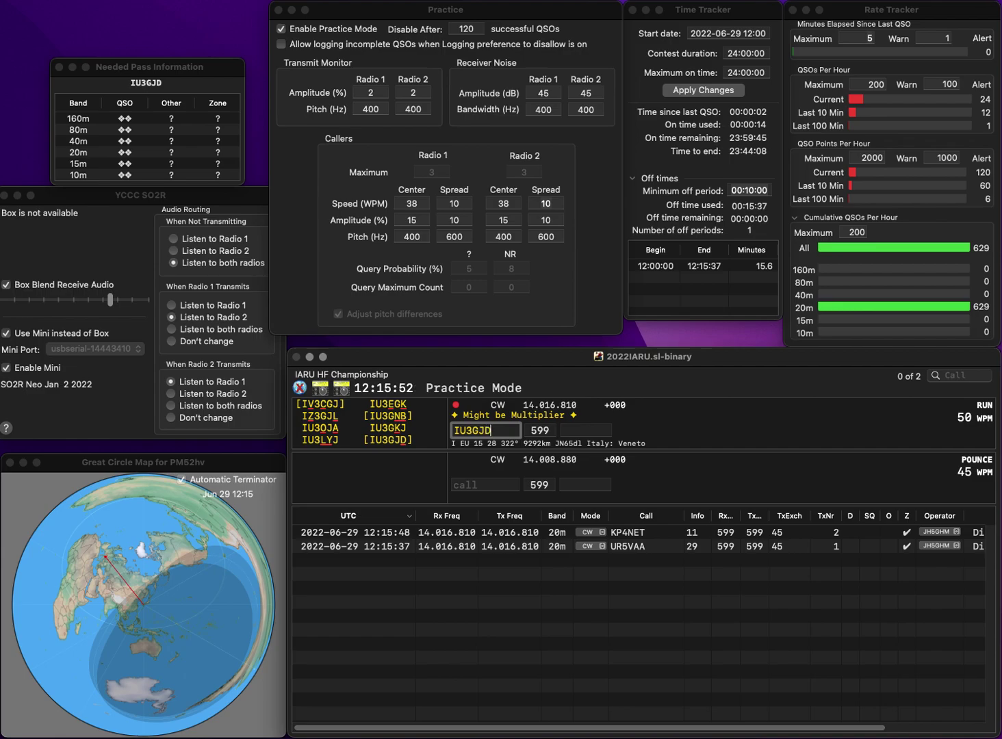
key(space)
text(28)
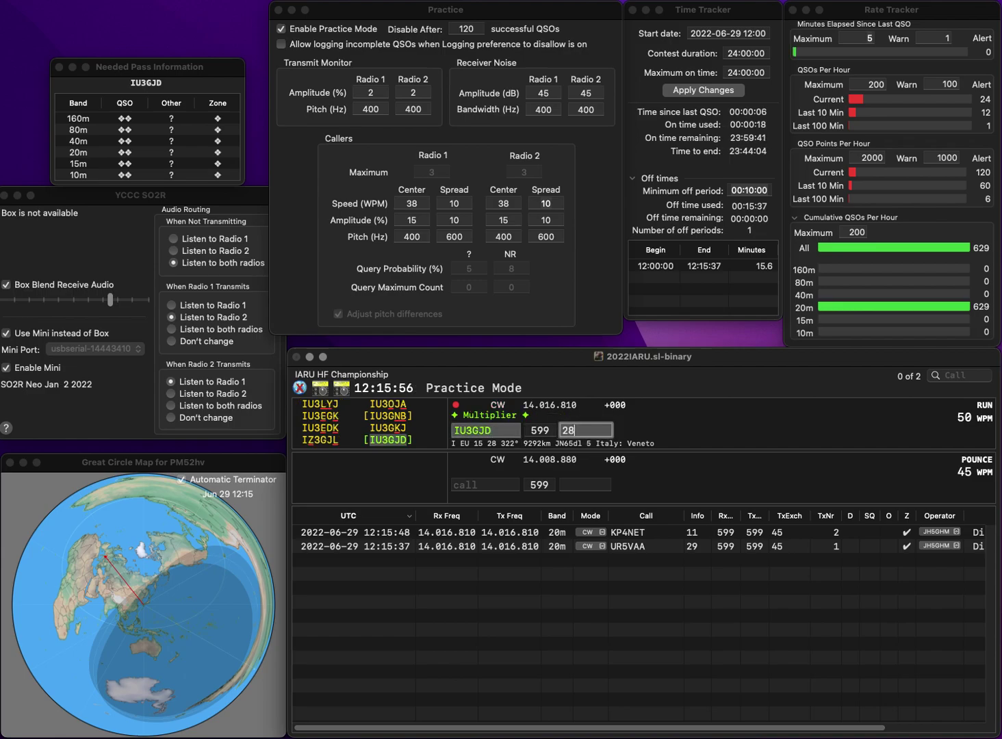
key(Return)
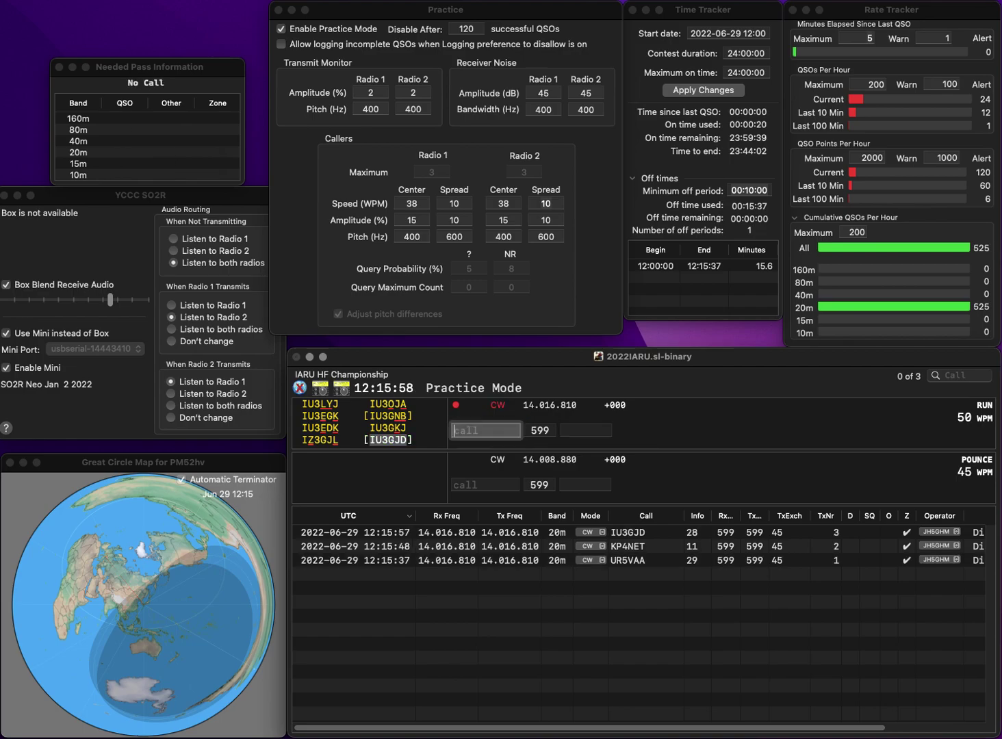
text(MWG)
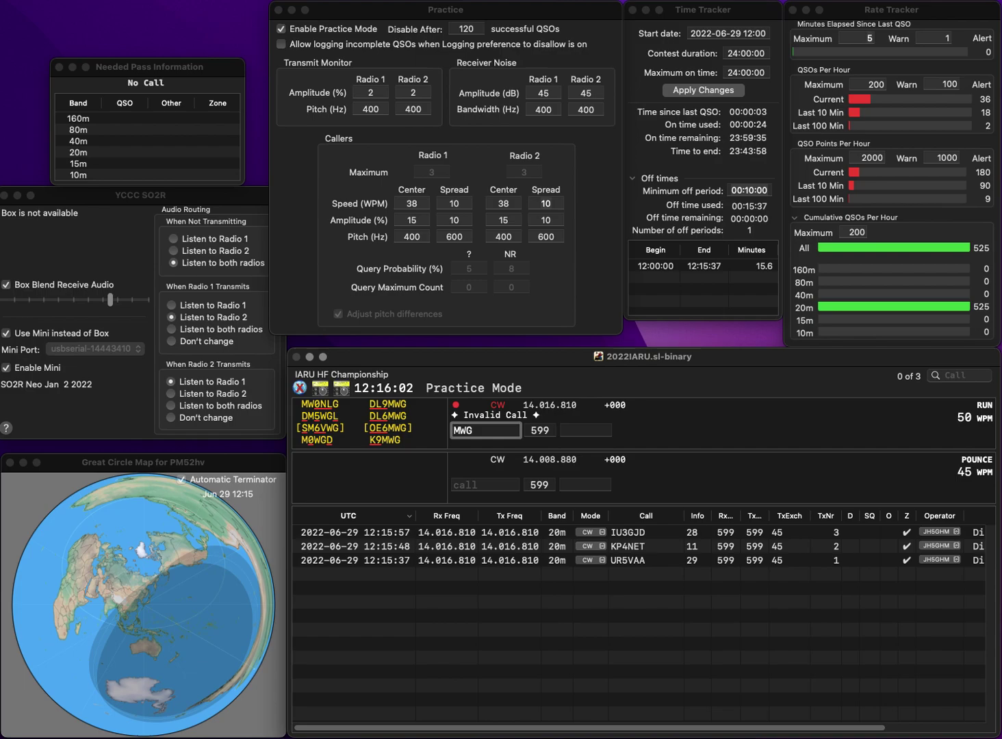
key(Escape)
text(N1K)
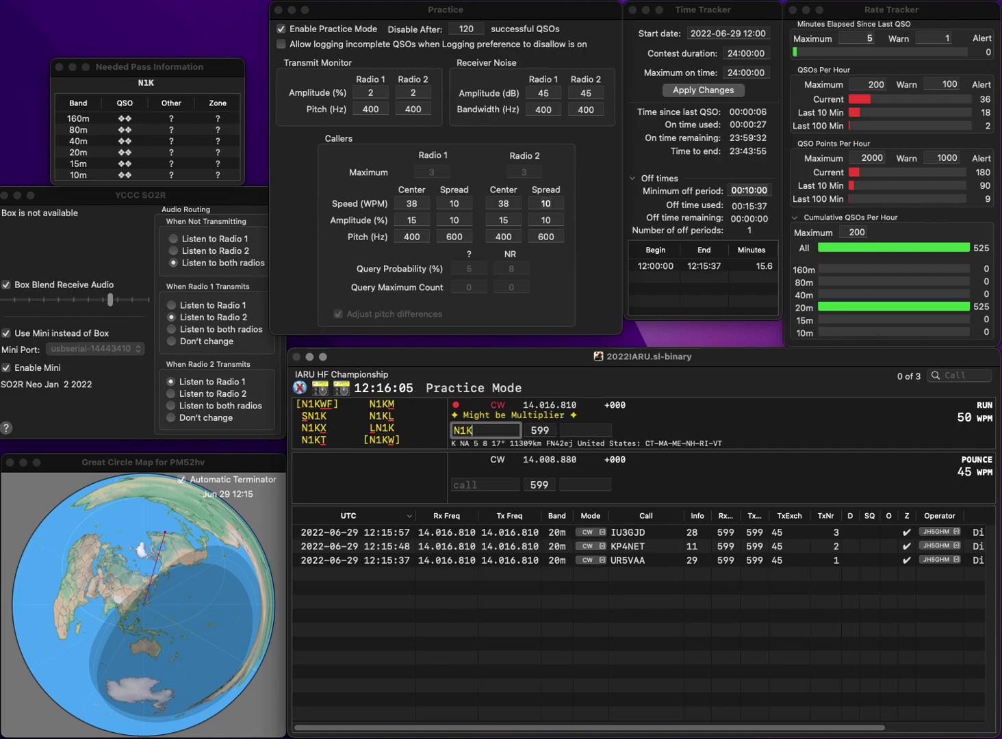
key(BackSpace)
key(BackSpace)
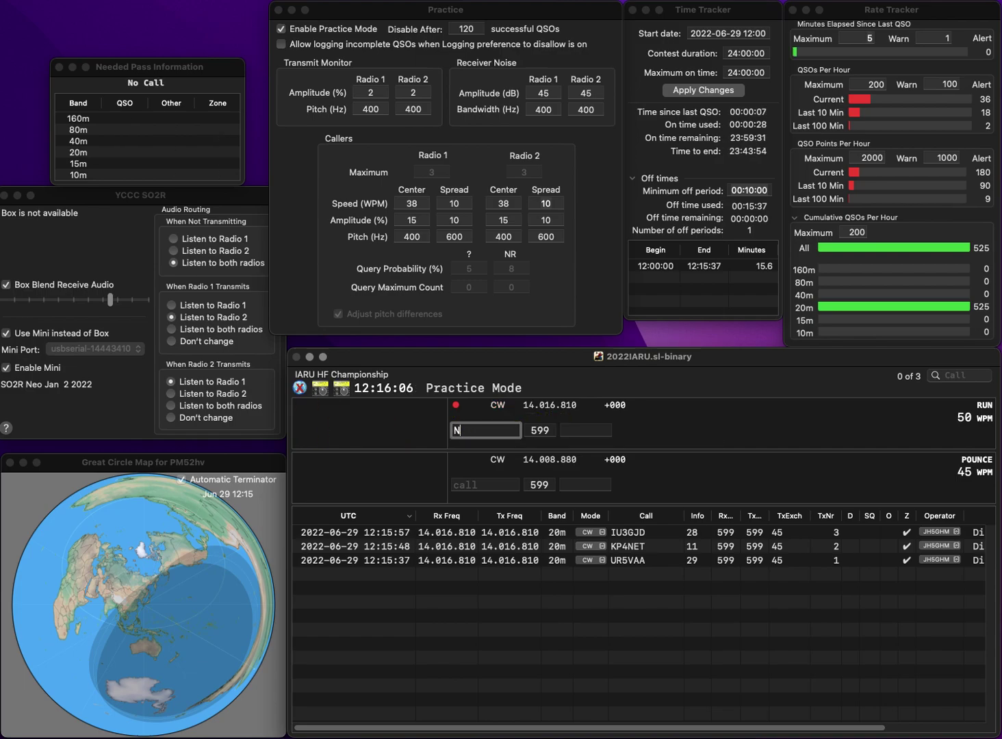
text(1KWG)
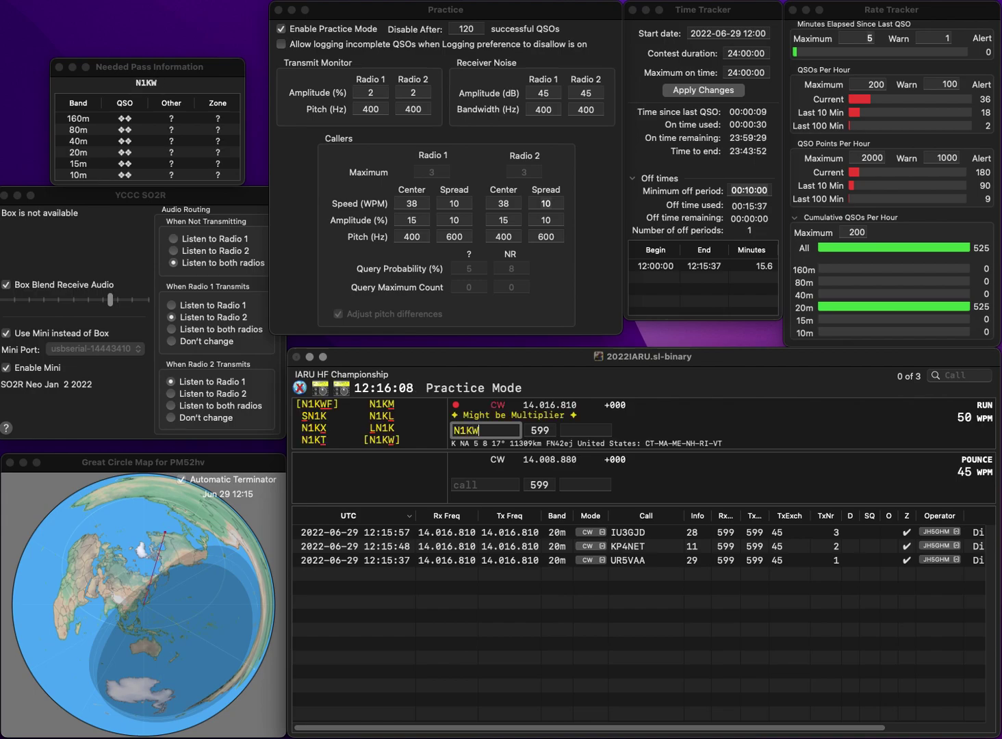
key(space)
text(8)
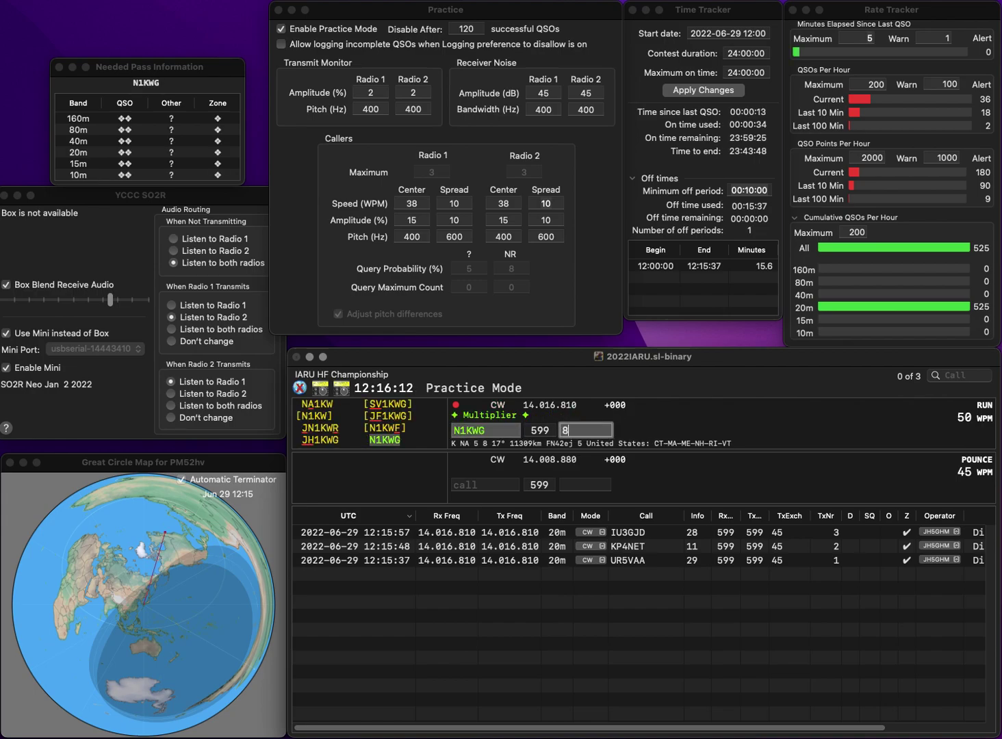
key(Return)
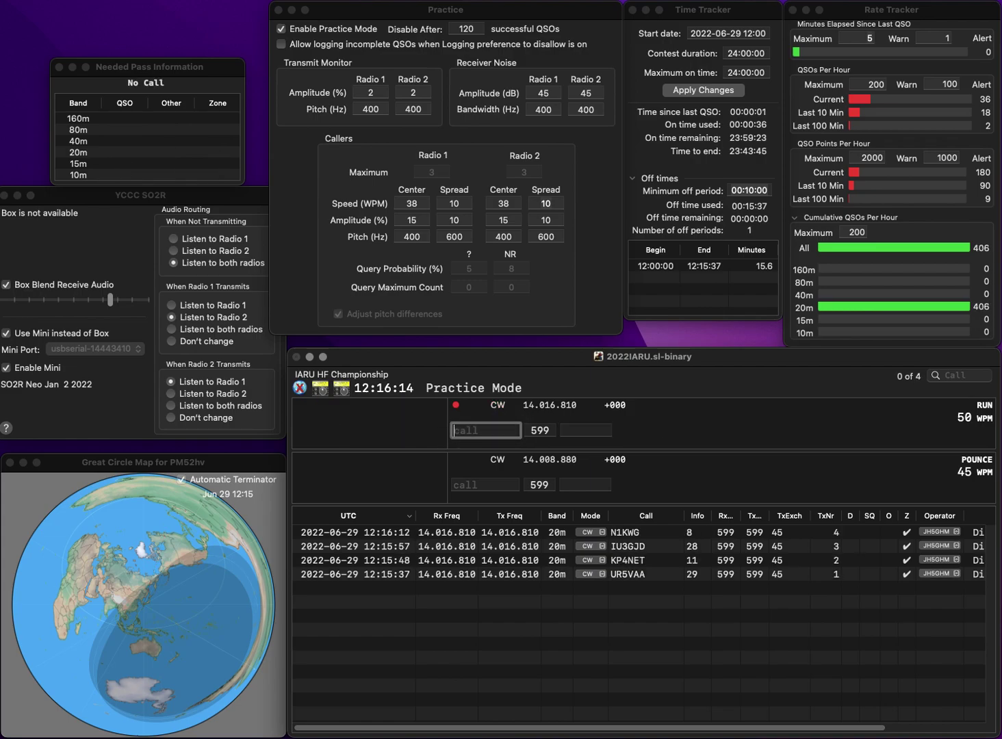
text(ZL3CRG)
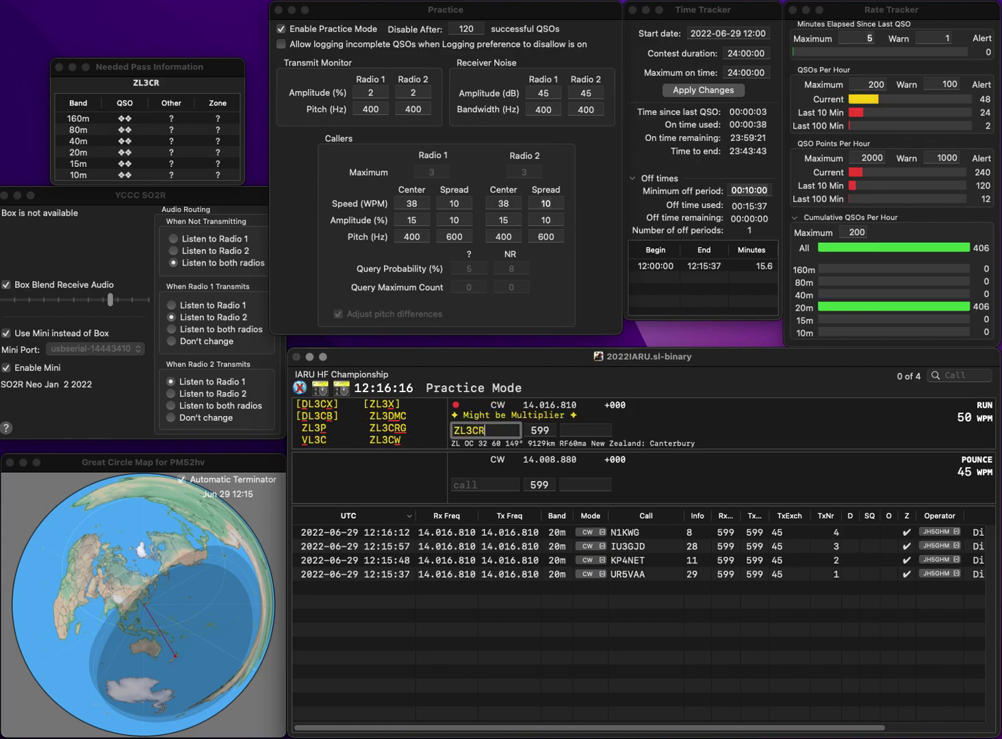
key(Return)
text(60)
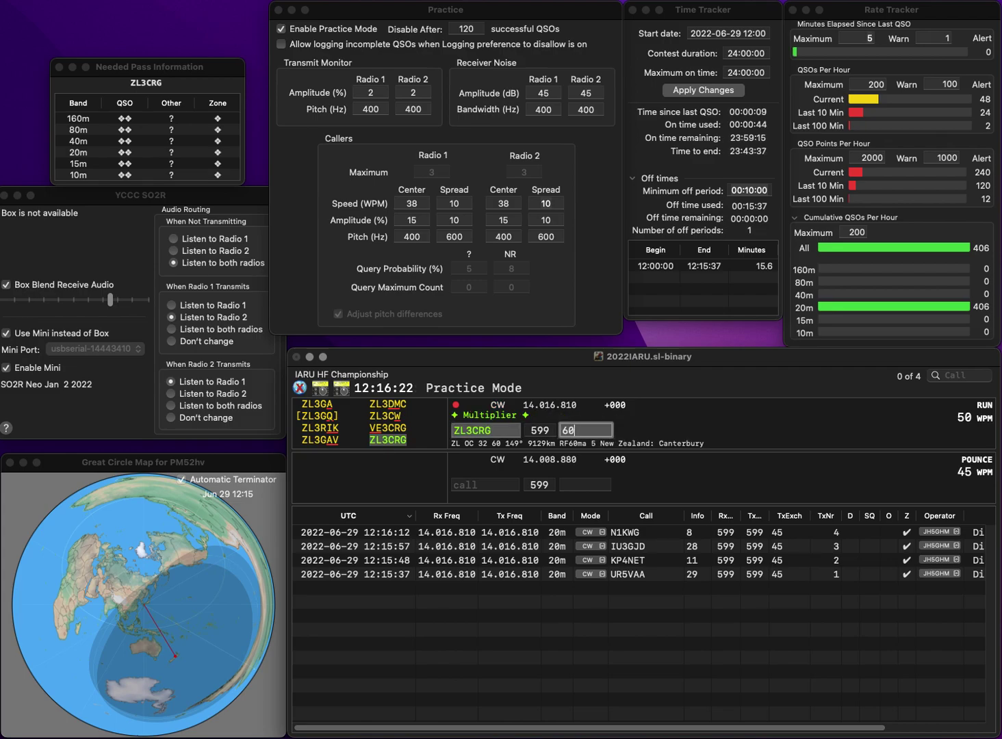
key(Return)
text(JH3IKM)
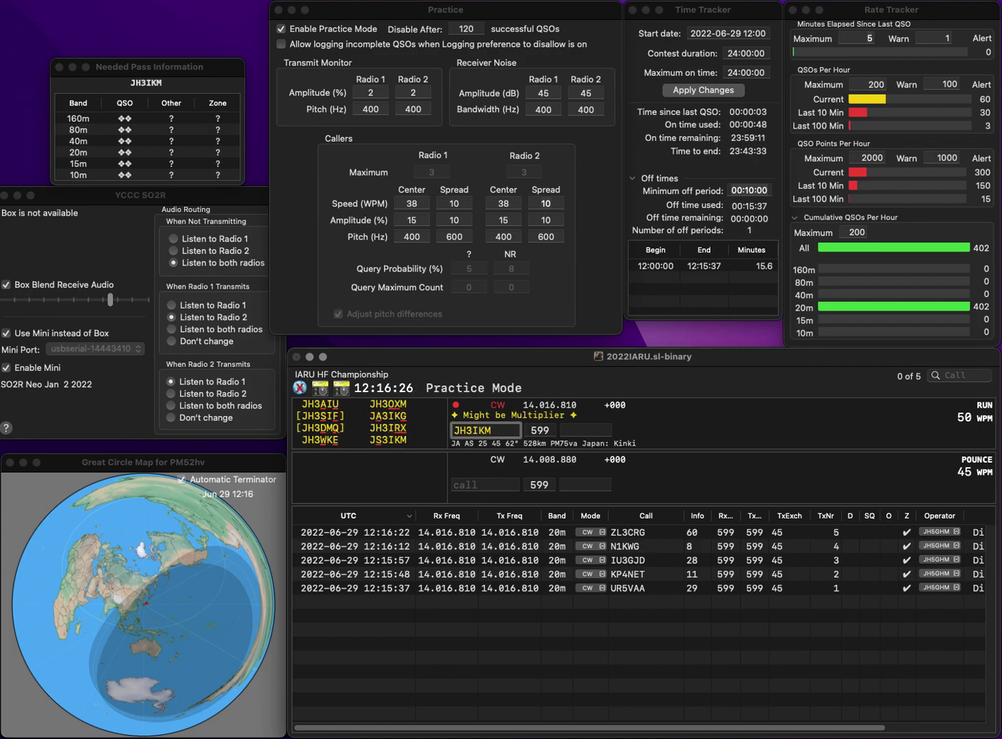
key(Home)
key(Right)
key(Delete)
text(S)
key(space)
text(45)
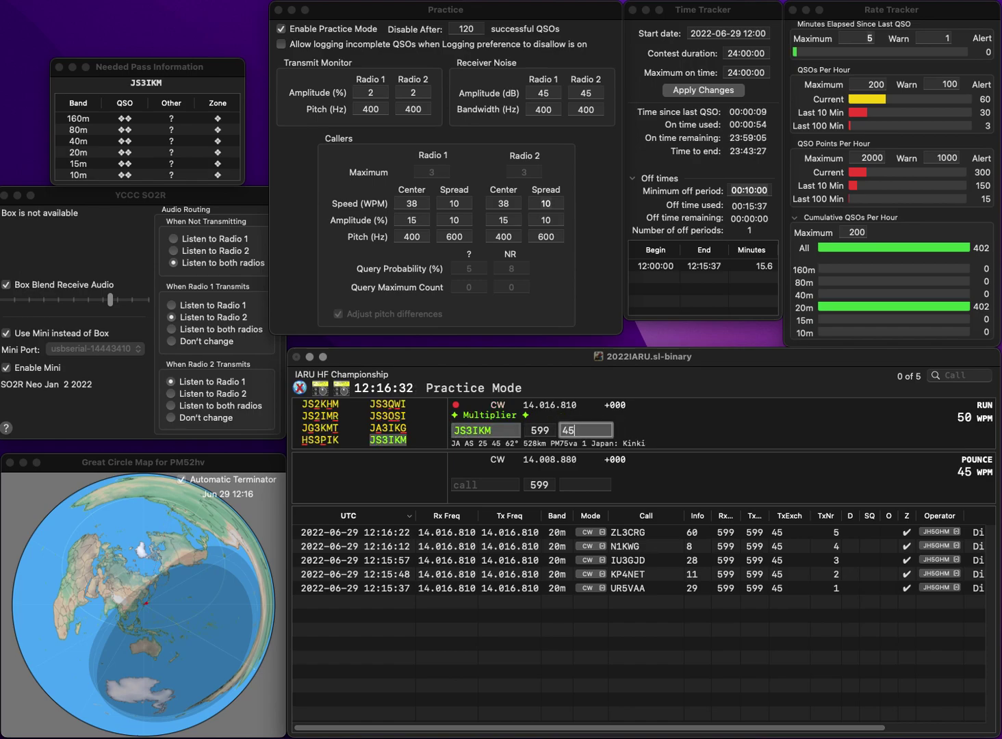
key(Return)
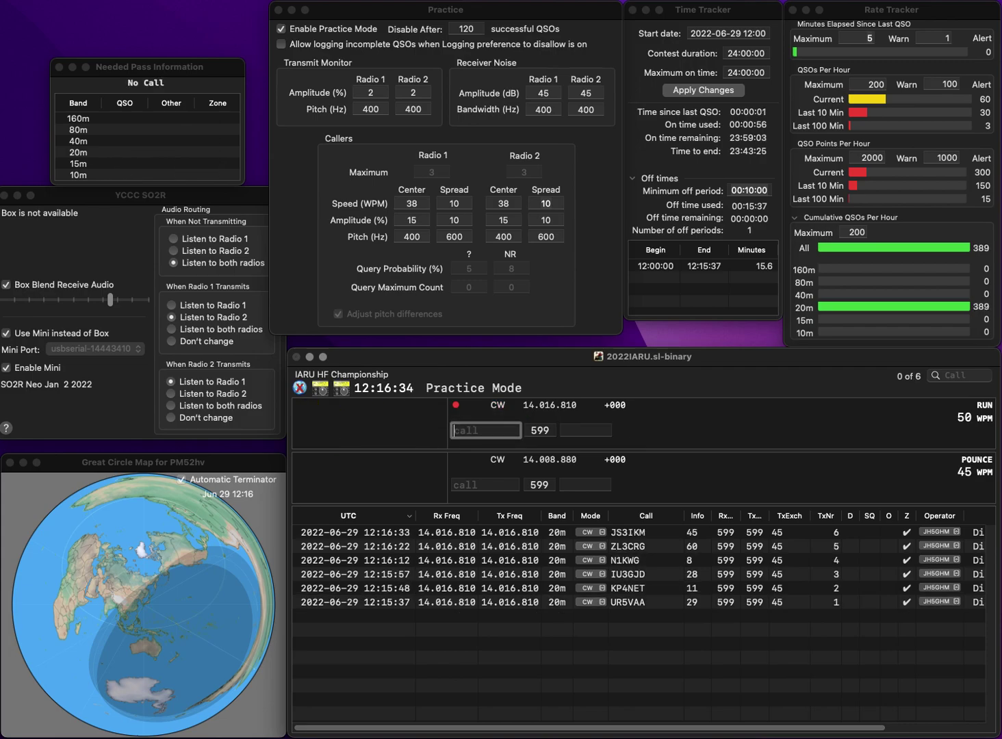
text(GC)
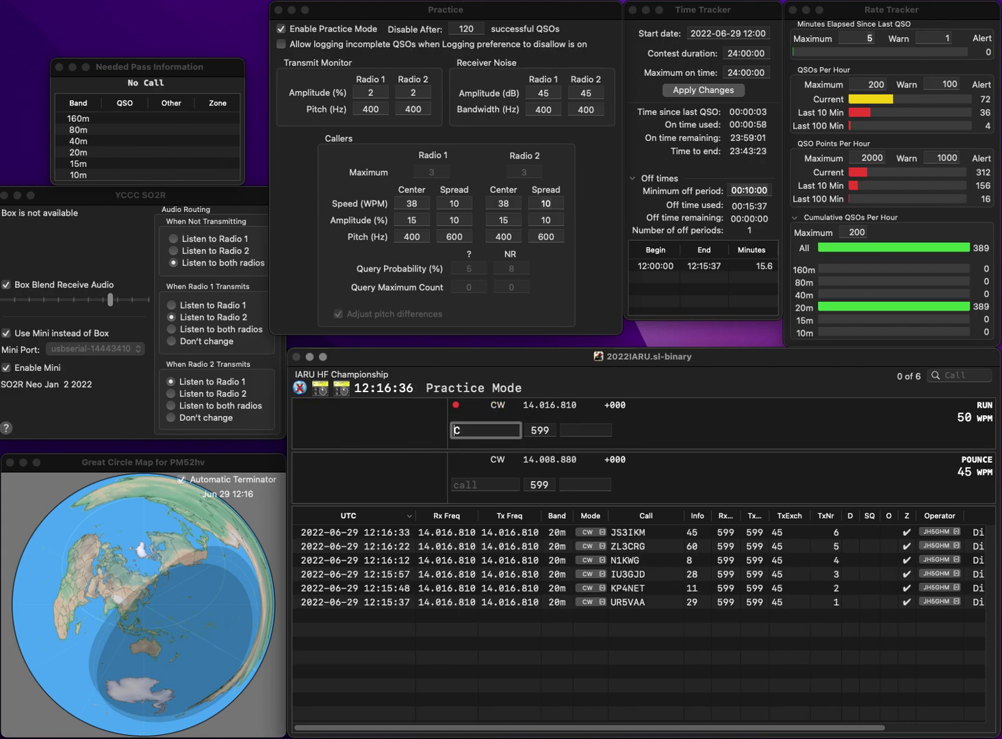
text(6)
key(space)
text(27)
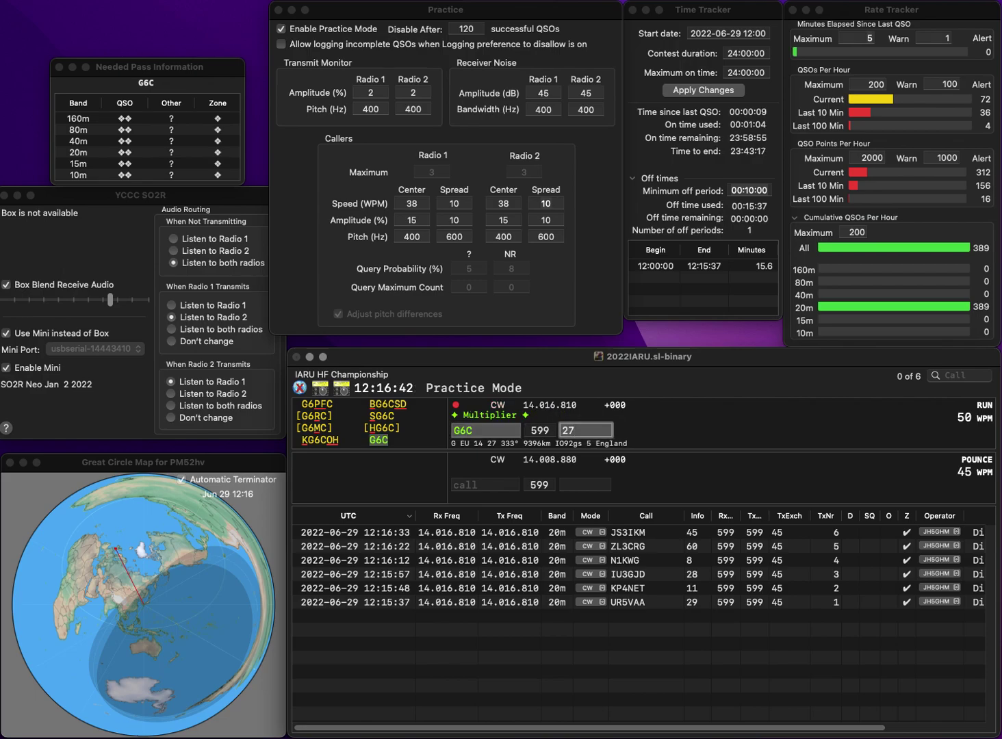
key(Return)
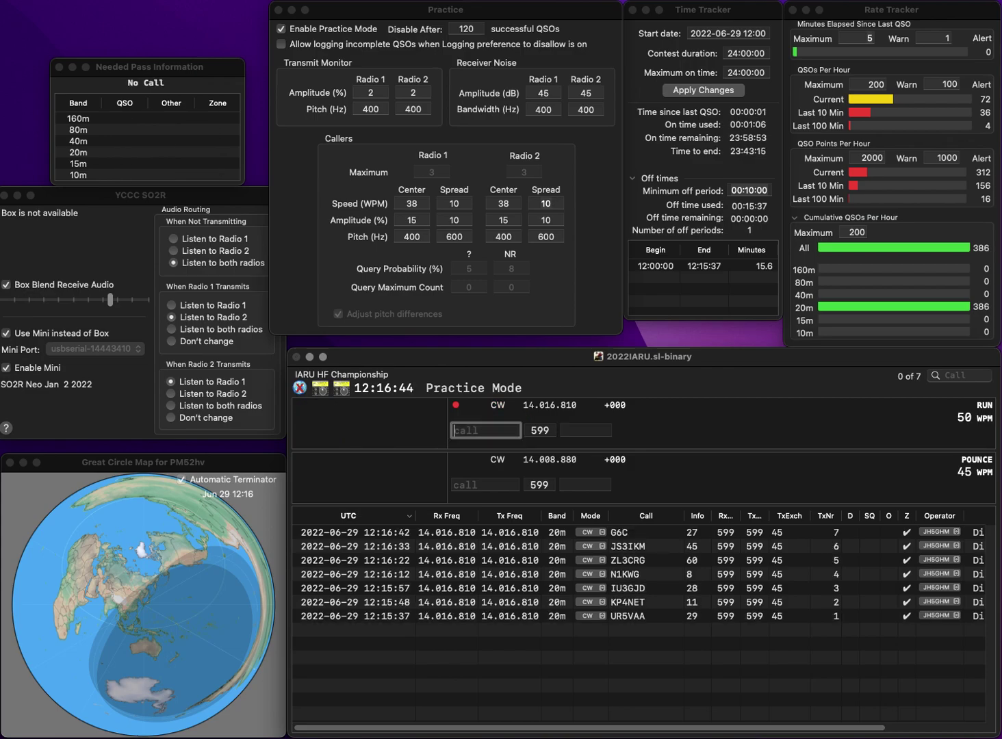
text(4LGT)
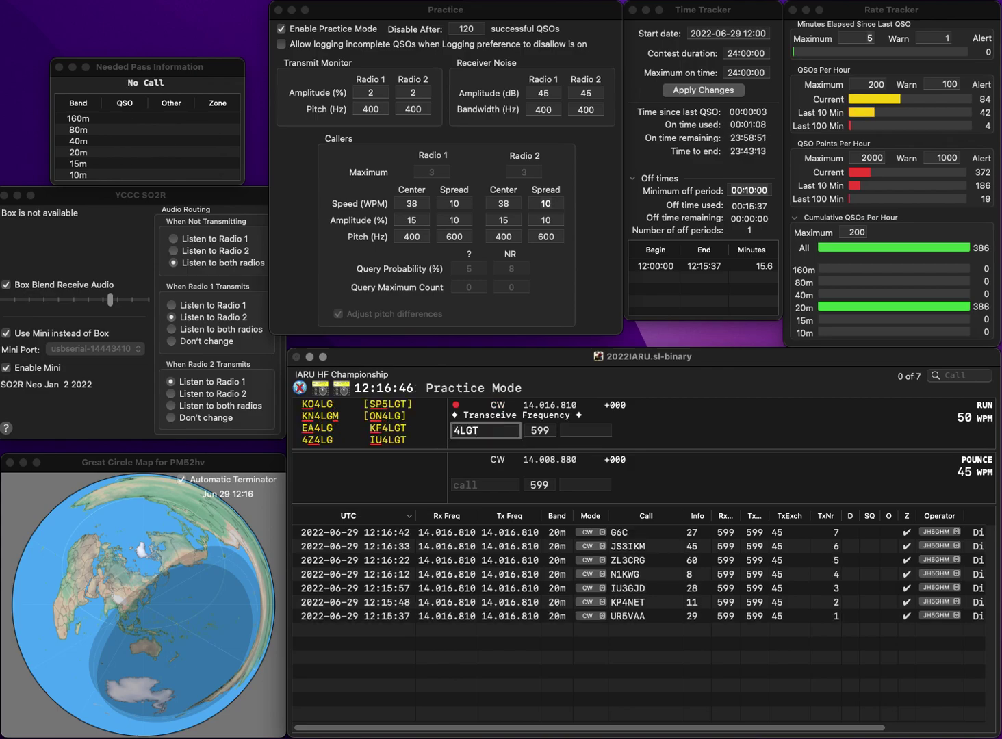
key(Tab)
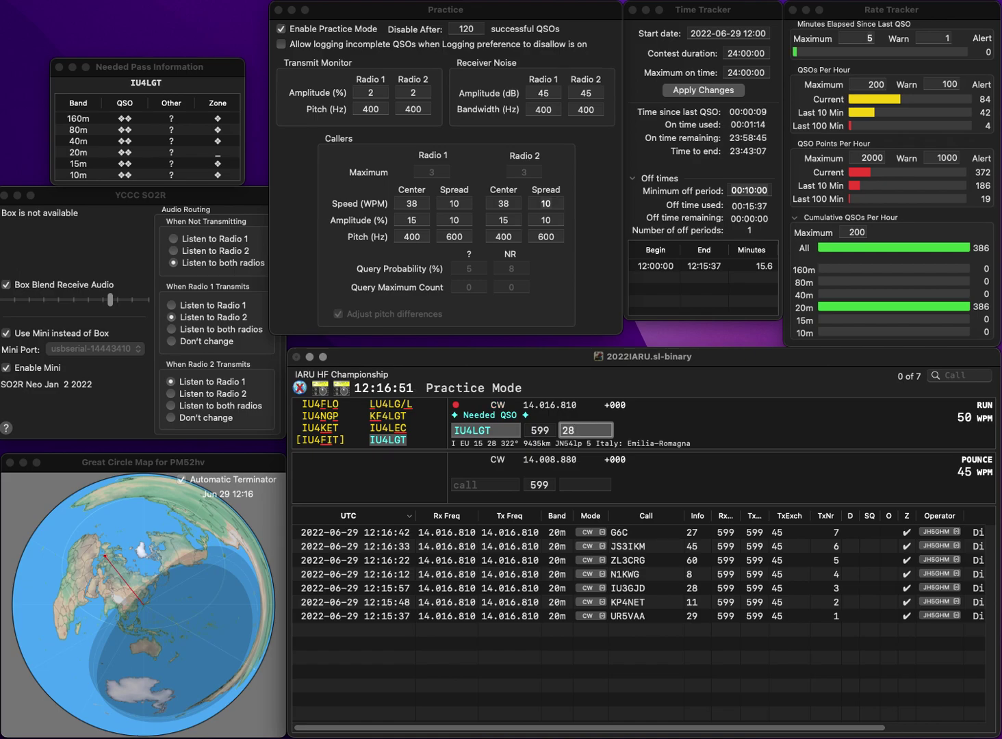
key(Return)
text(I)
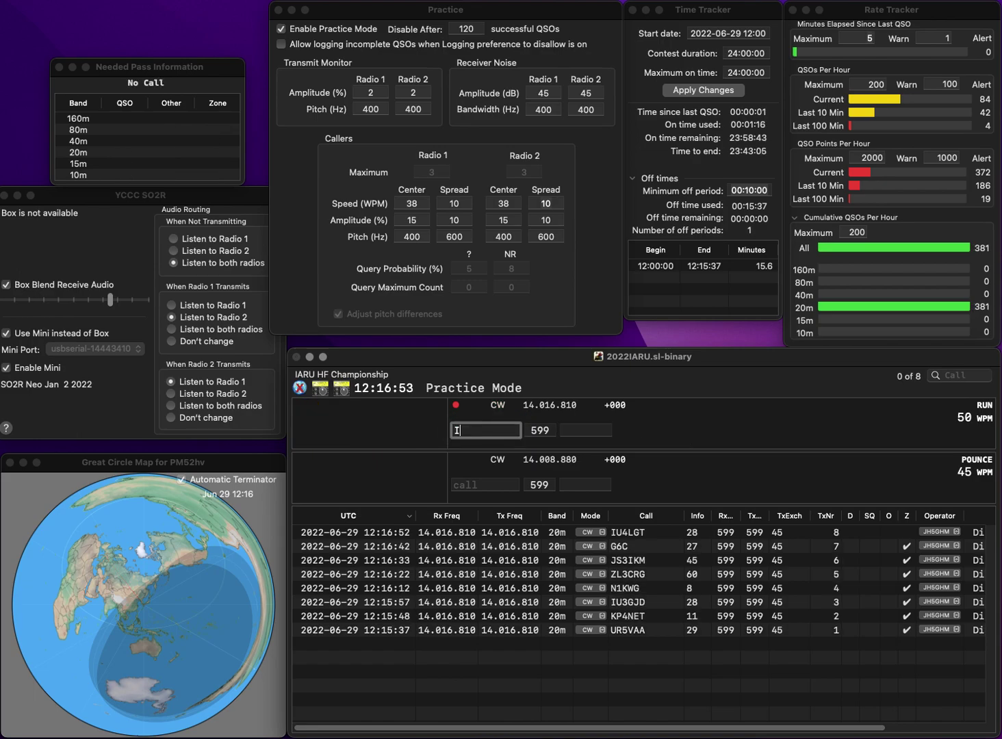
text(T9HTV)
key(space)
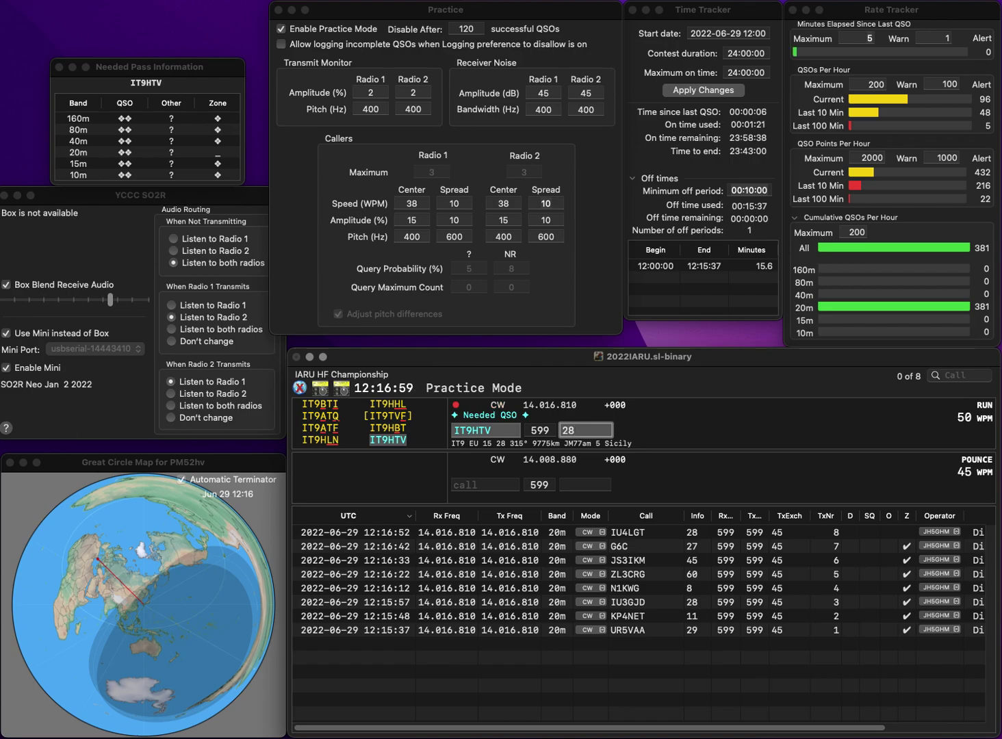
key(Return)
text(K9WA)
key(Tab)
text(7)
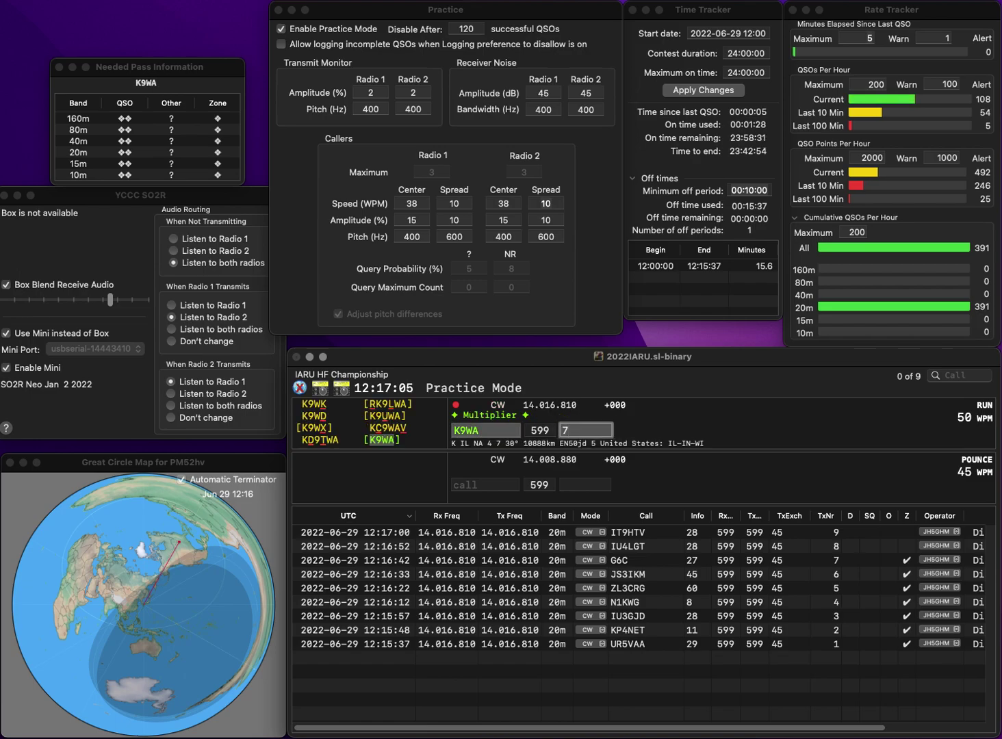
key(Return)
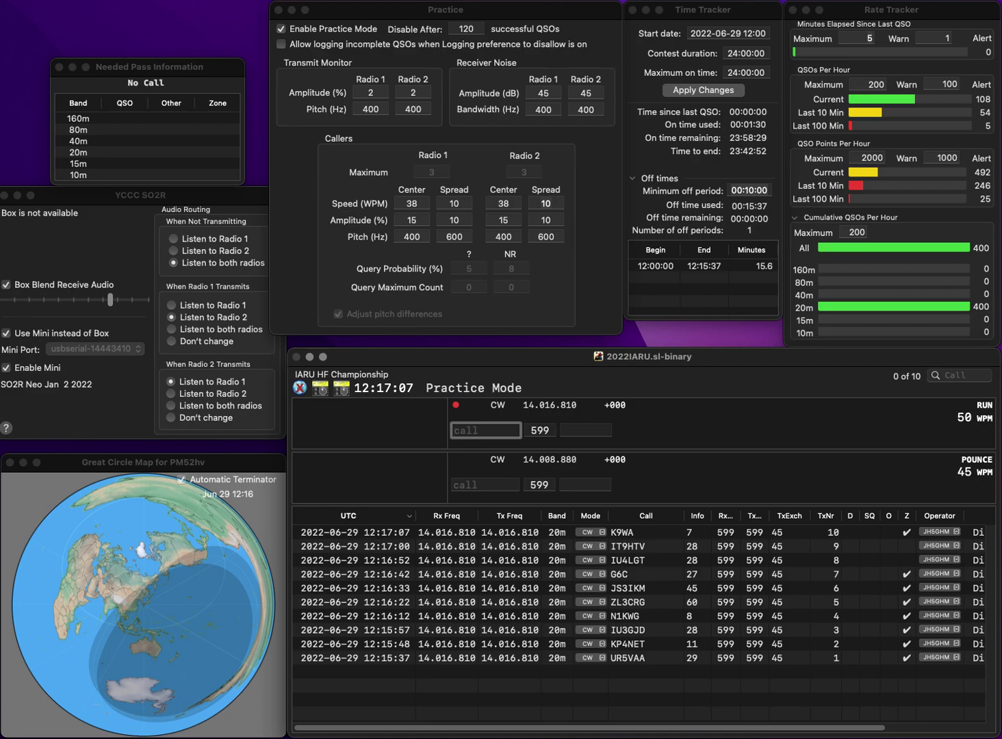
text(N7XR)
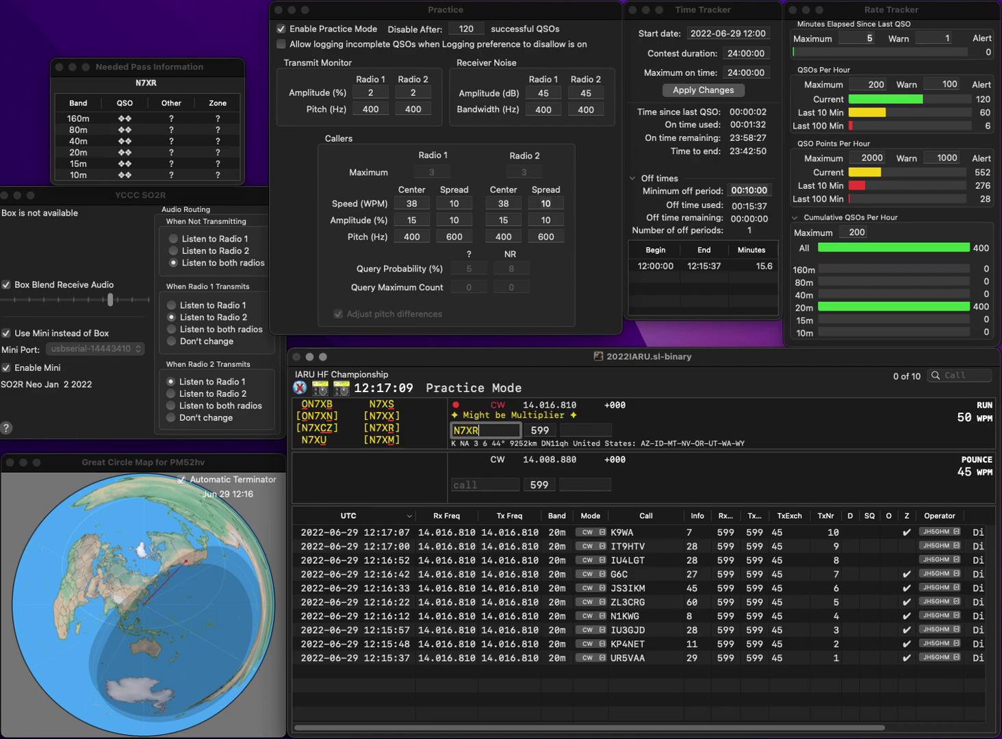
key(space)
text(6)
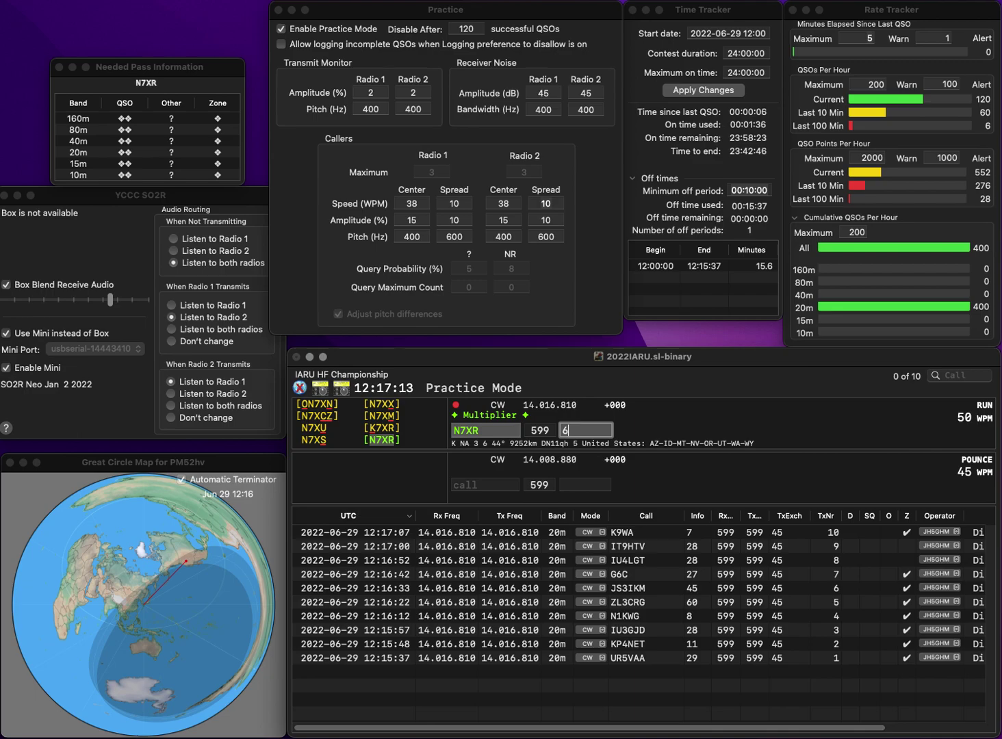
key(Return)
- Log a run contact with N2UHI and received exchange 8
text(N2)
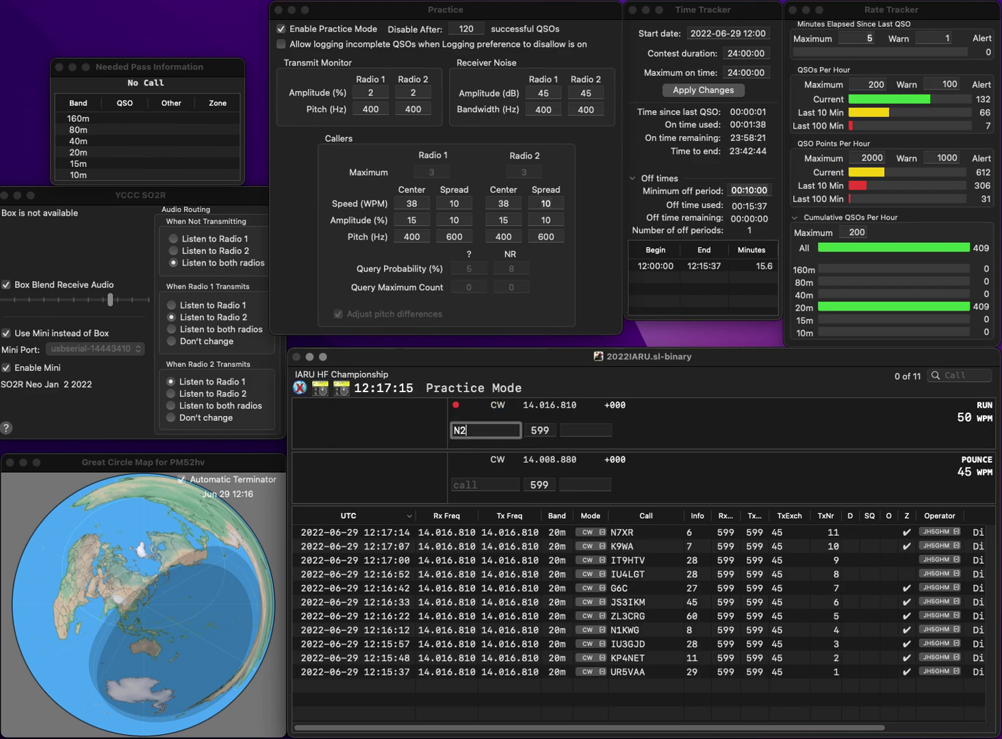
text(UHI)
key(space)
text(8)
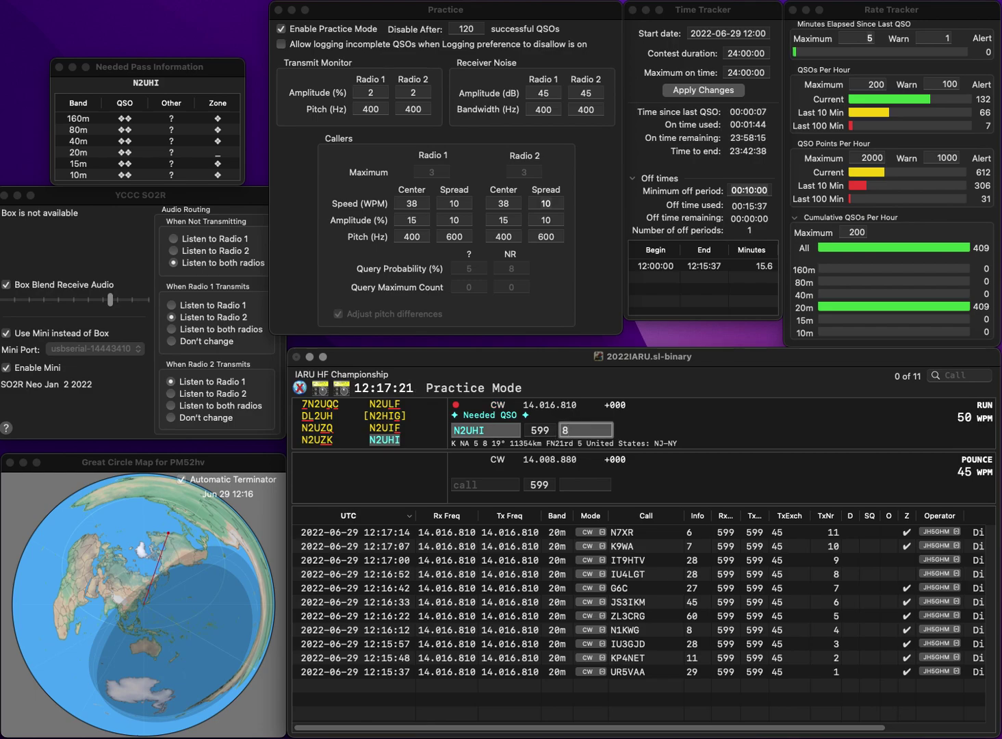
key(Return)
- Log a run contact with YC9ELS and received exchange 51
text(YC)
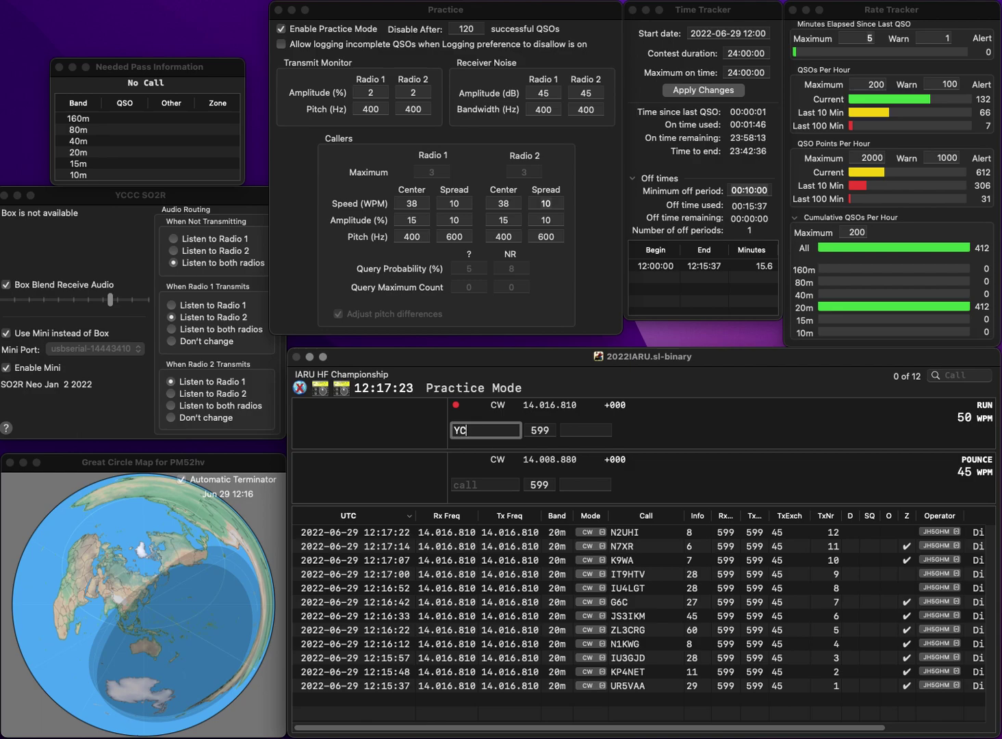
text(9ELS)
key(Return)
text(51)
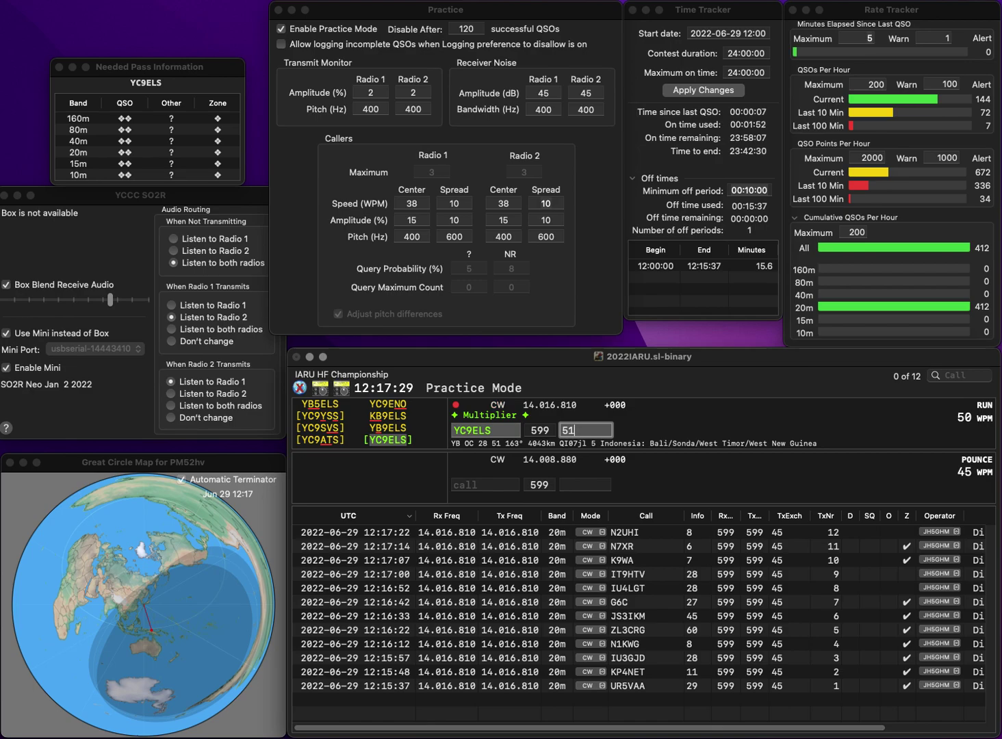
key(Return)
- Log a 20m CW run contact with G7X and received exchange 27
text(G)
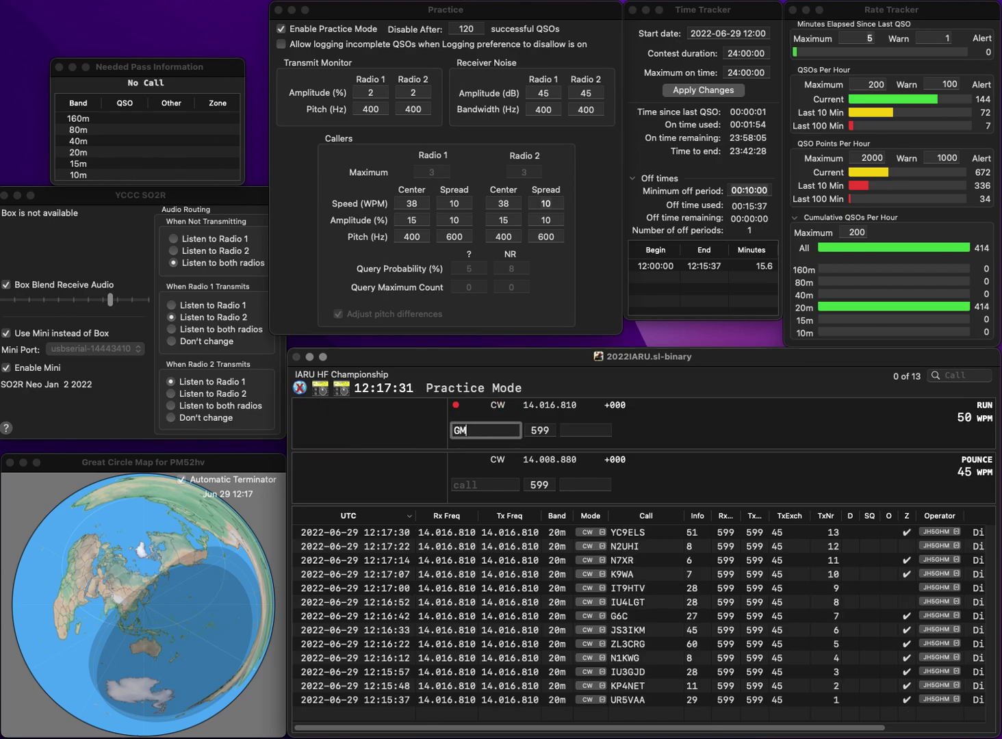
text(7X)
key(Tab)
text(27)
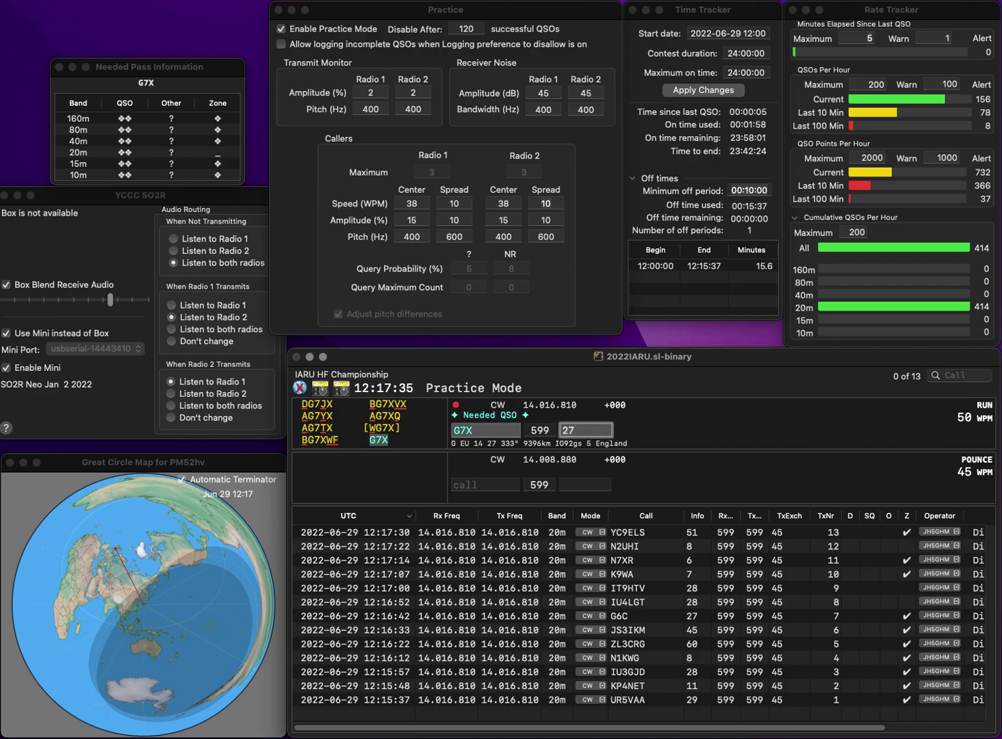
key(Return)
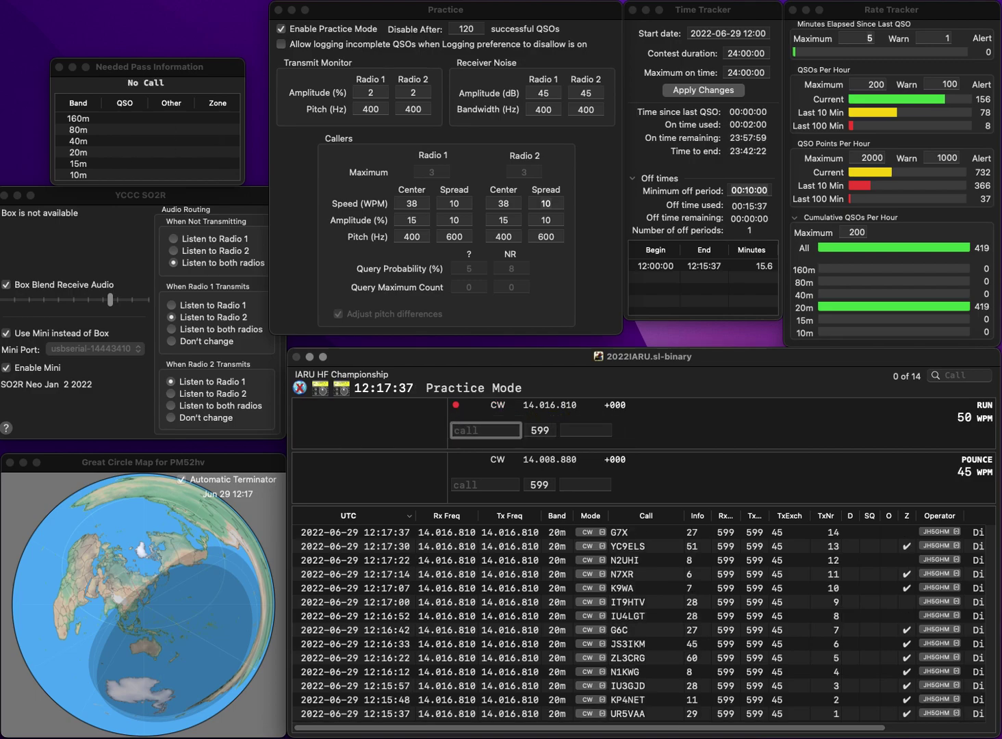
- Copy the caller's call sign, correct it to K0ACP, and log the run contact with received exchange 8
text(K0A)
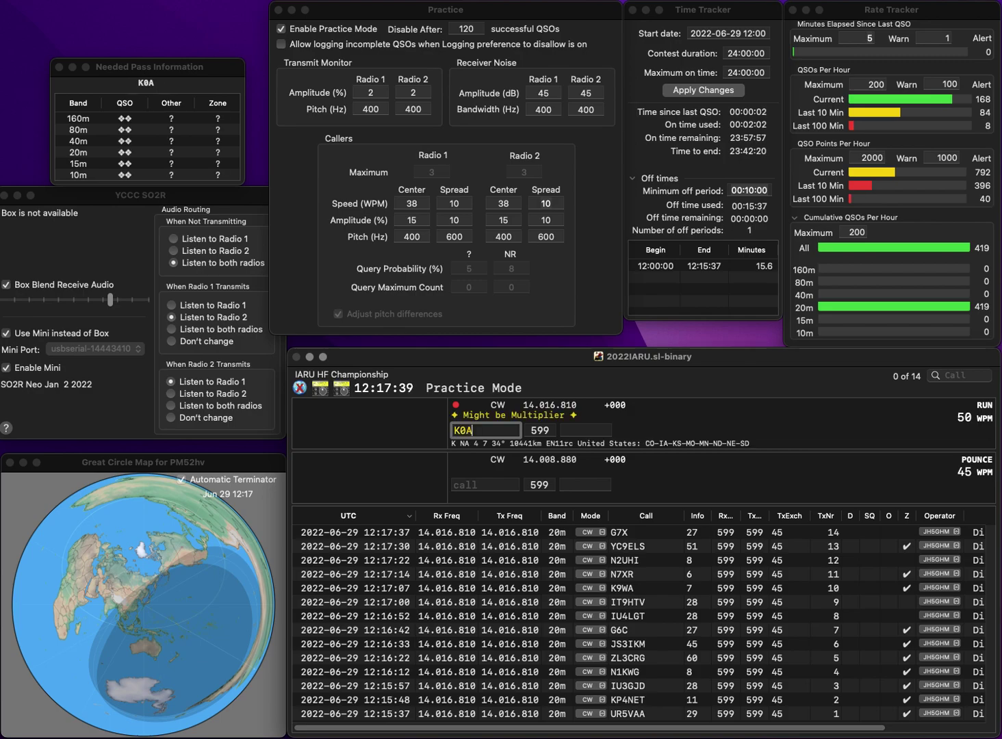
text(CA)
key(Return)
text(7)
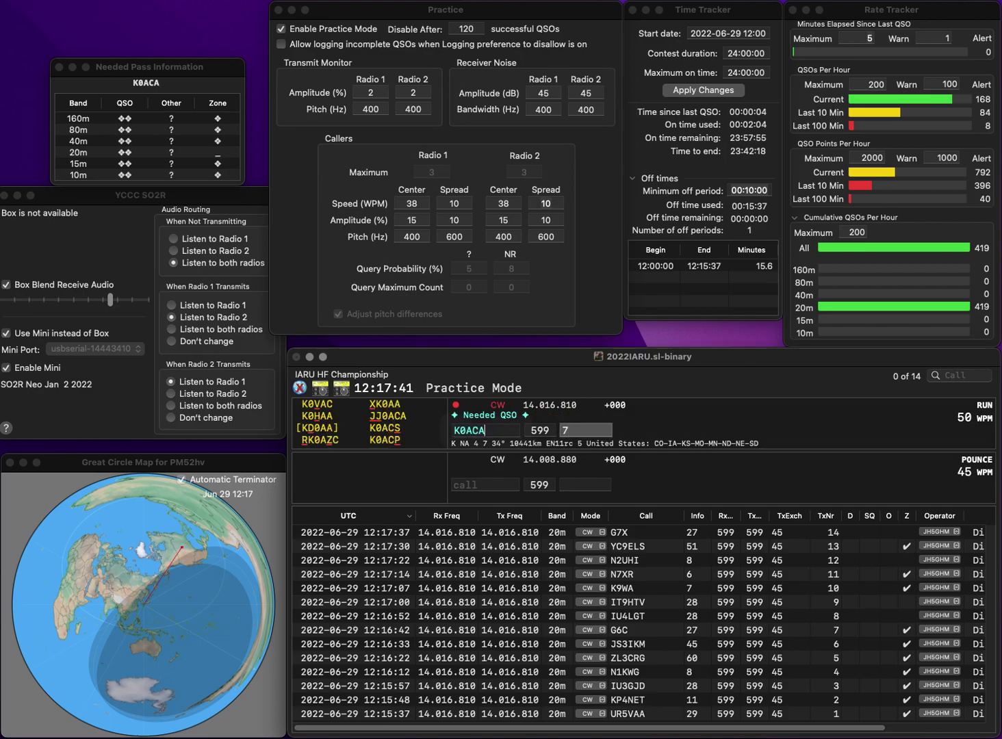
key(BackSpace)
text(P)
key(Return)
text(8)
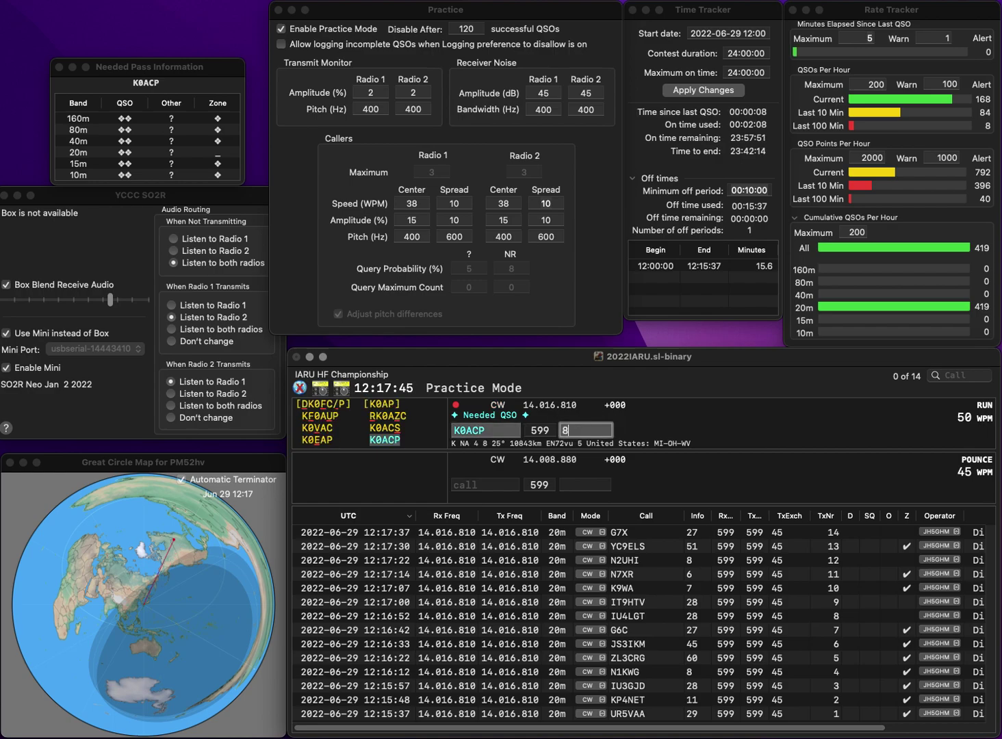
key(Return)
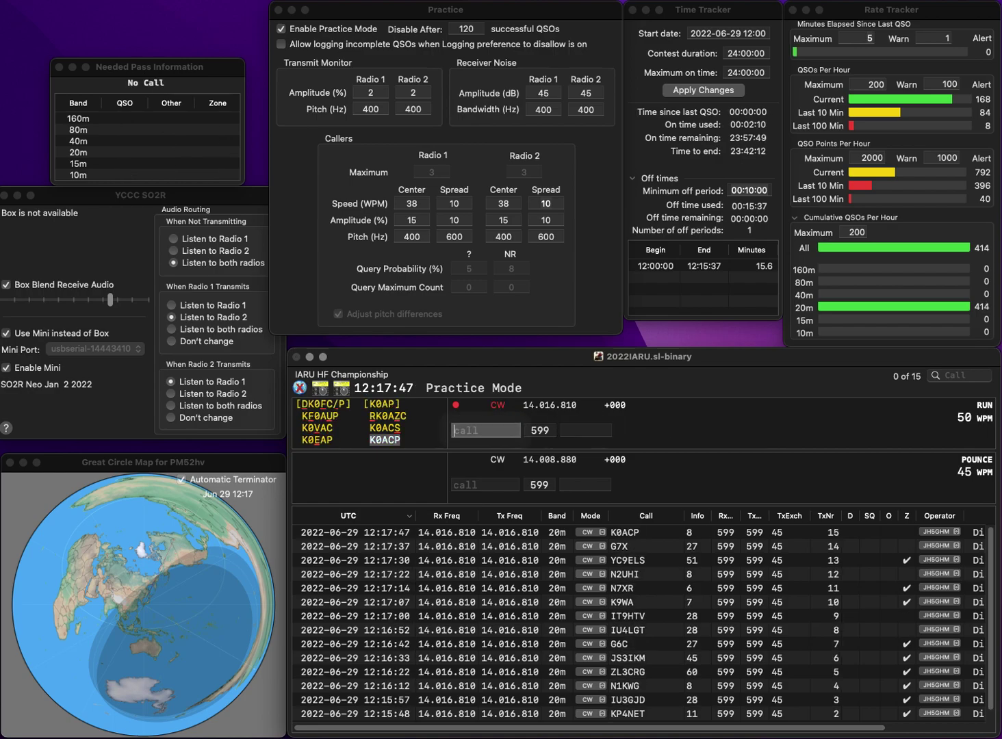
text(UK4KX)
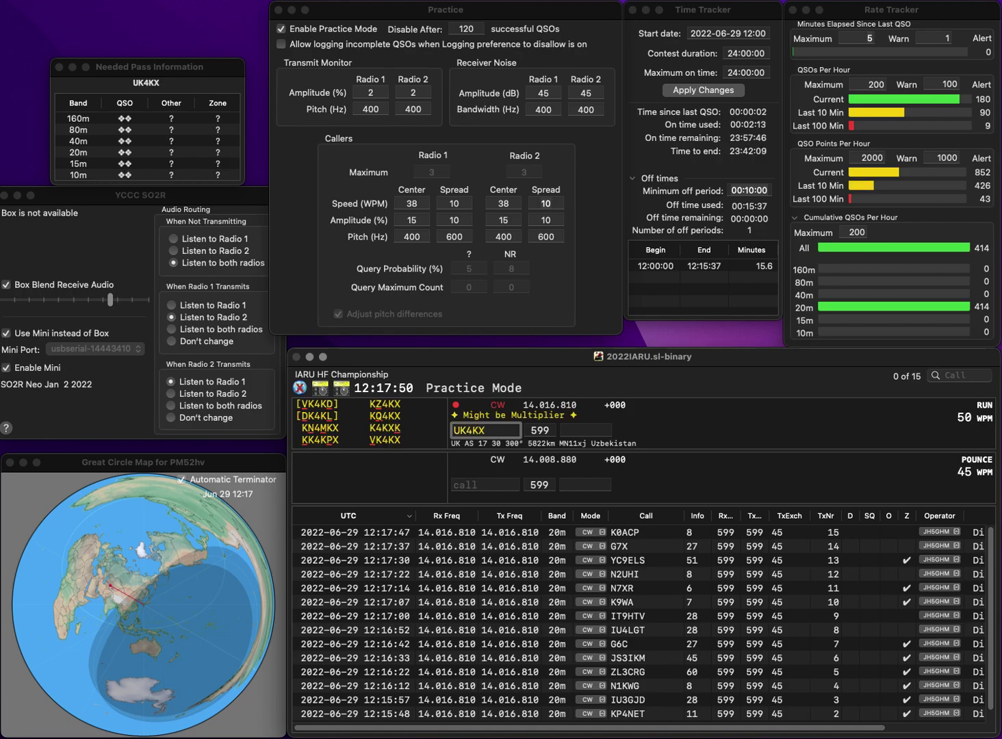
key(Home)
key(Delete)
text(V)
key(space)
text(55)
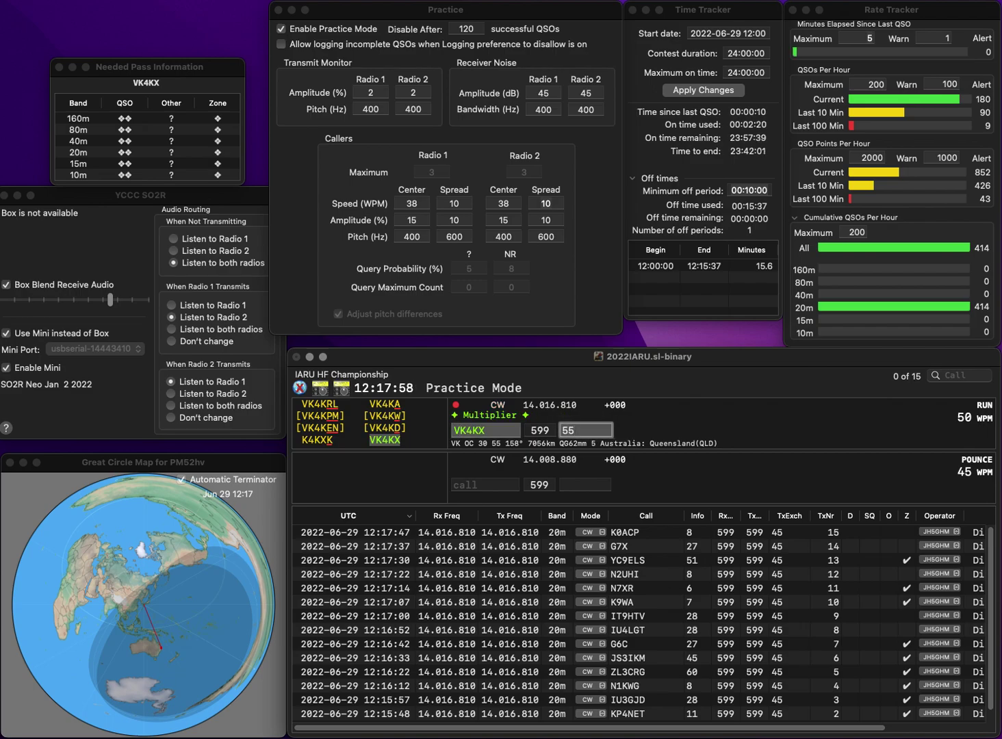
key(Return)
text(V)
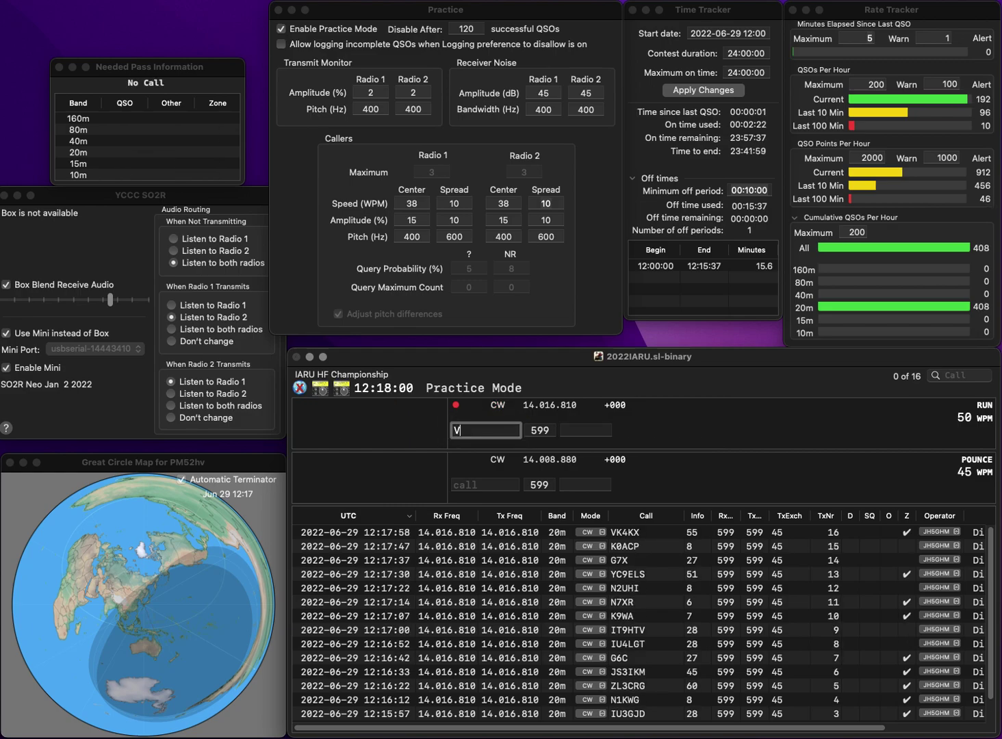
text(C4R)
key(space)
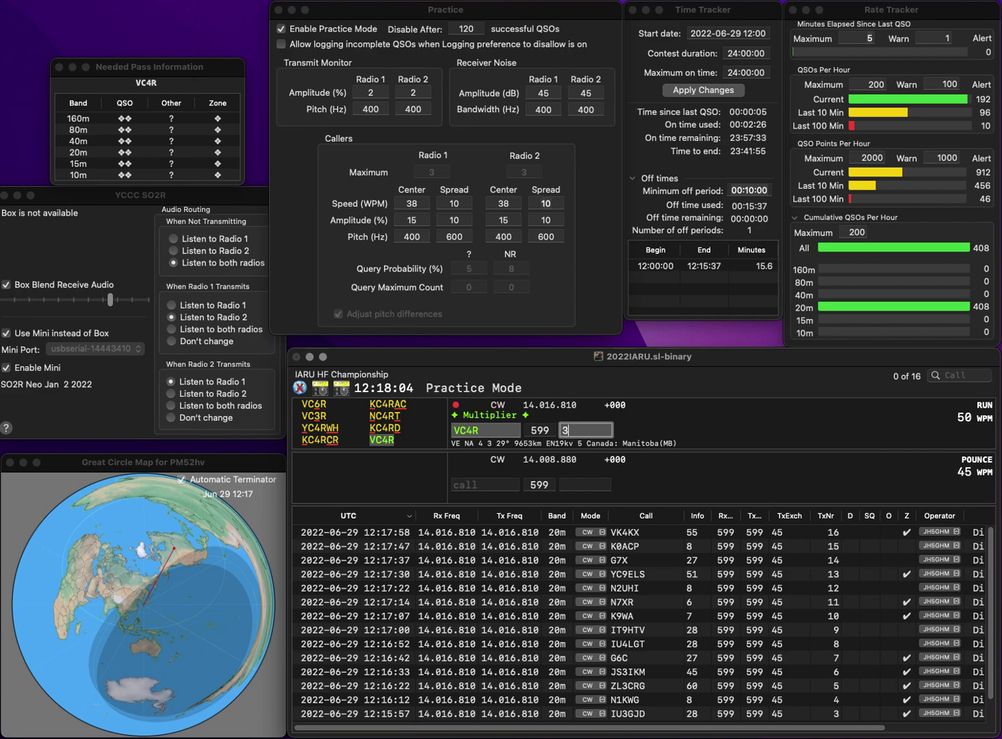
key(Return)
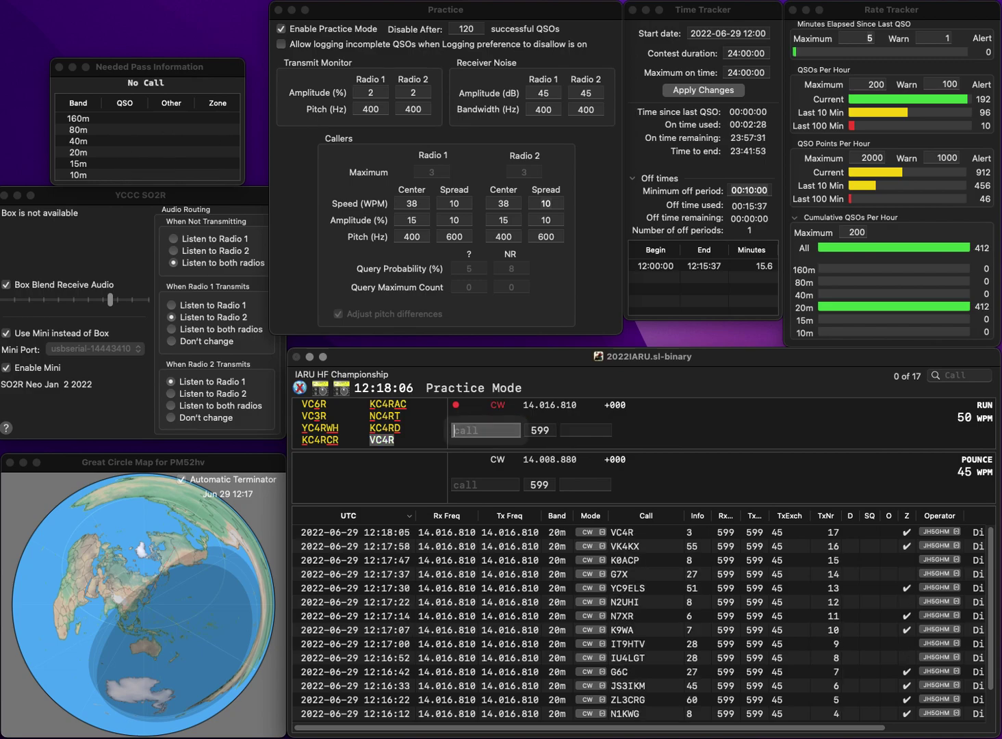
- Log a 20m CW run contact with UR7HY and received exchange 29
text(UR7HY)
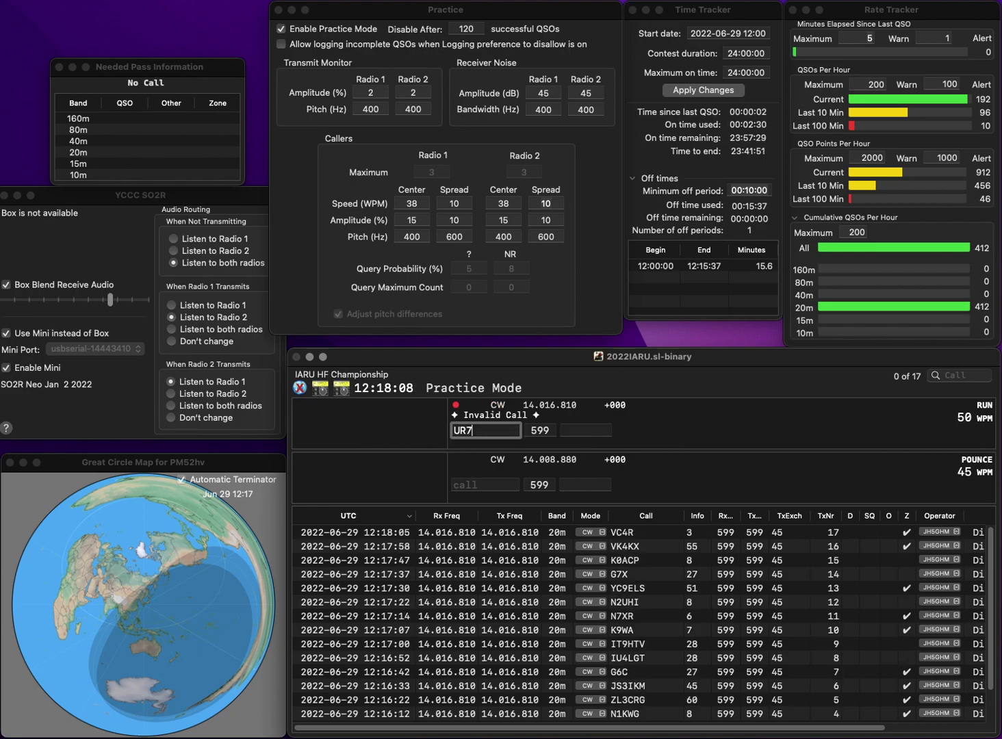
key(space)
text(29)
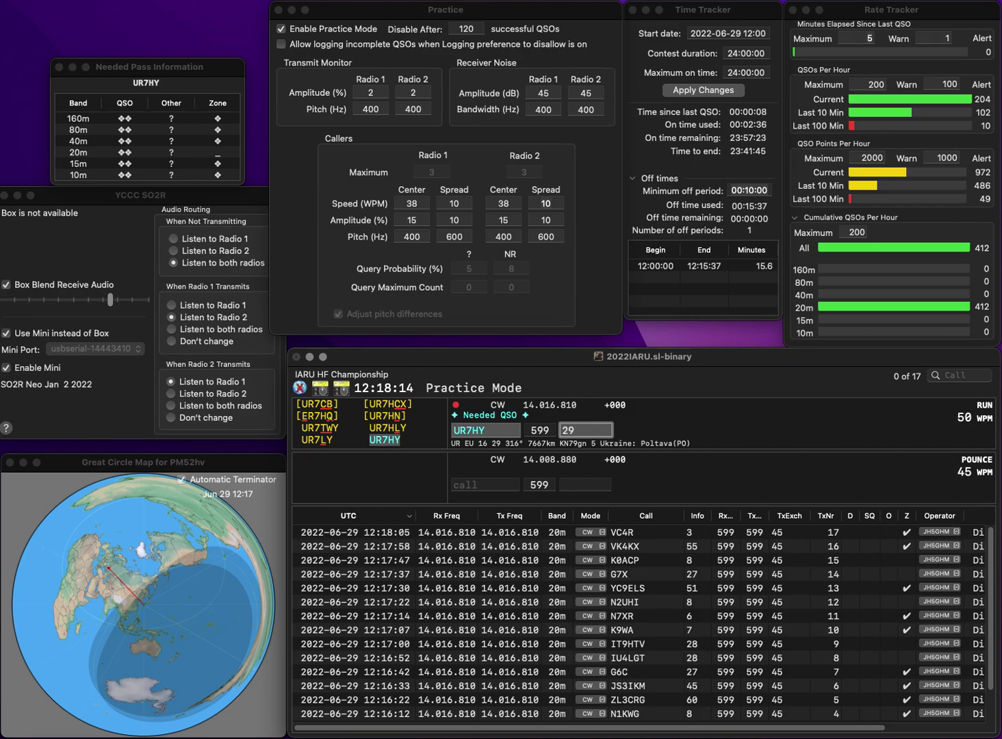
key(Return)
text(AE1T)
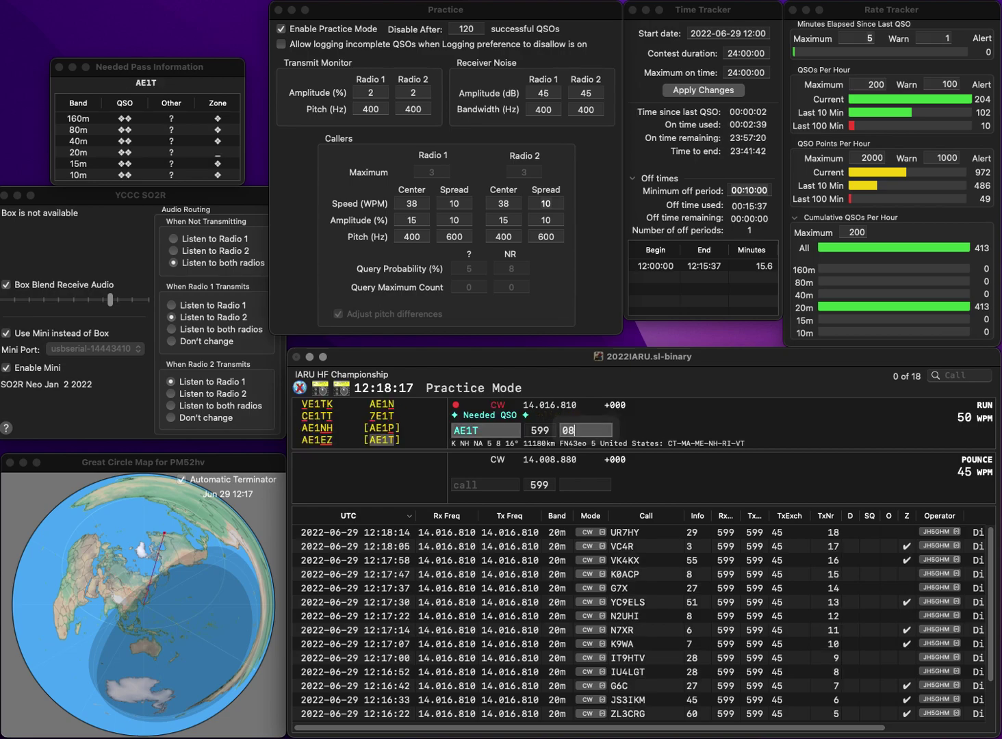
key(space)
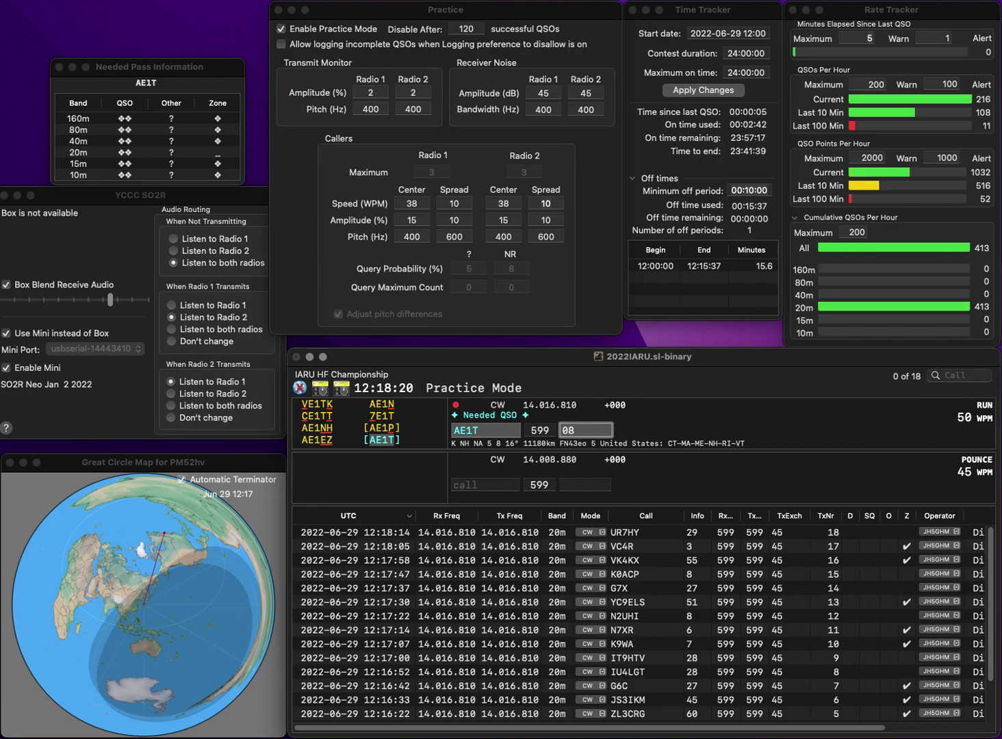
key(Return)
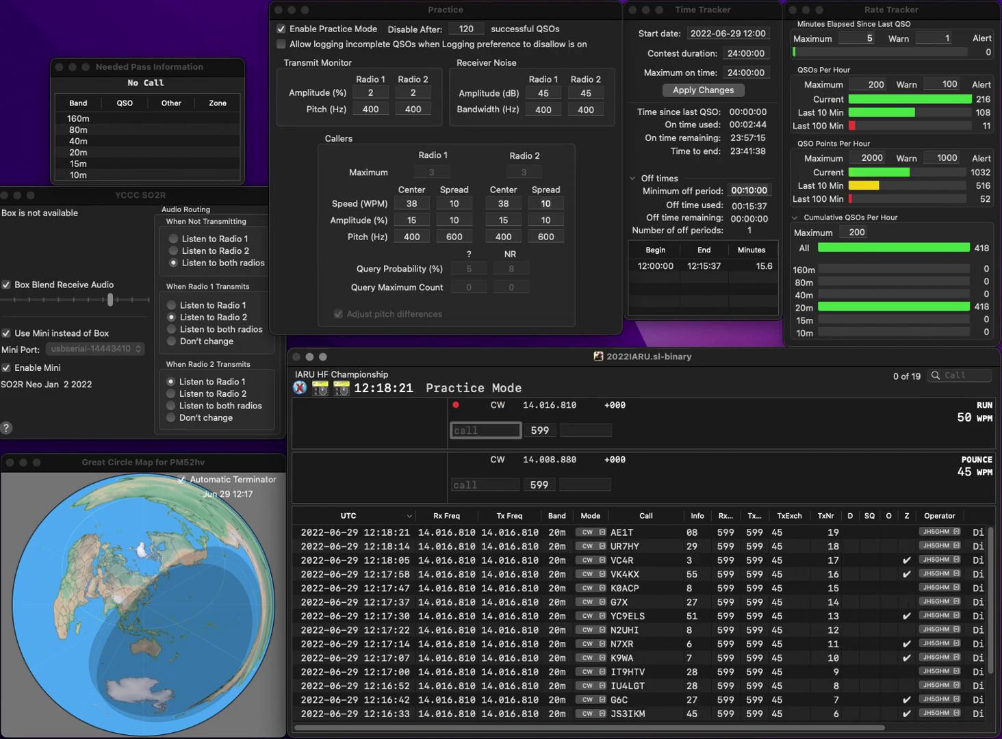
text(PE1R)
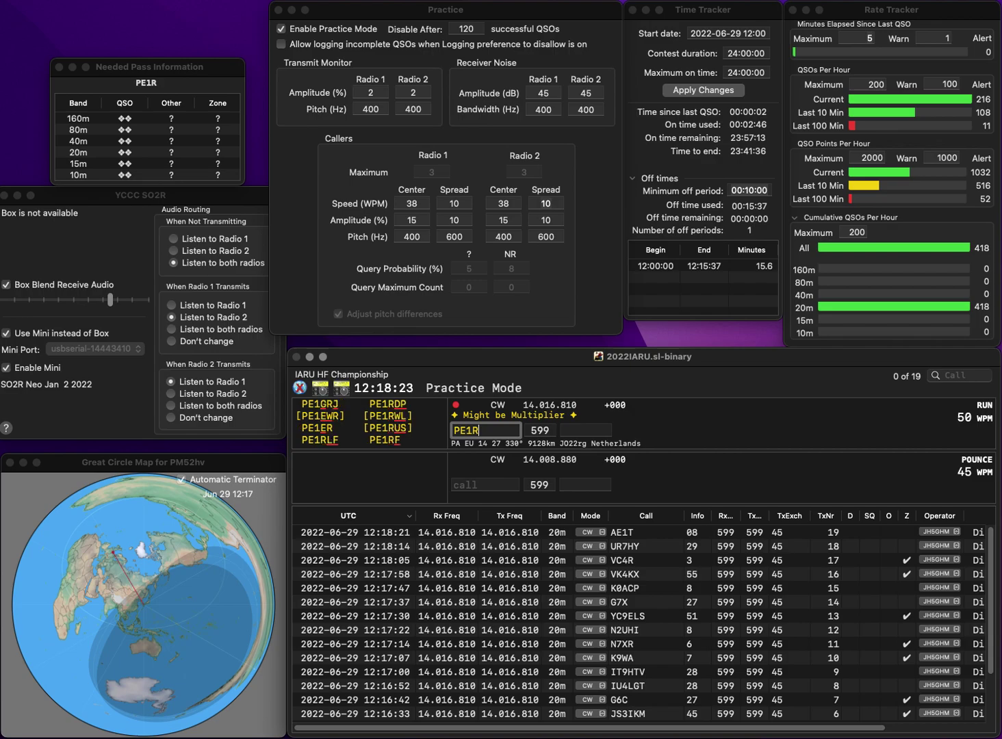
text(DP)
key(space)
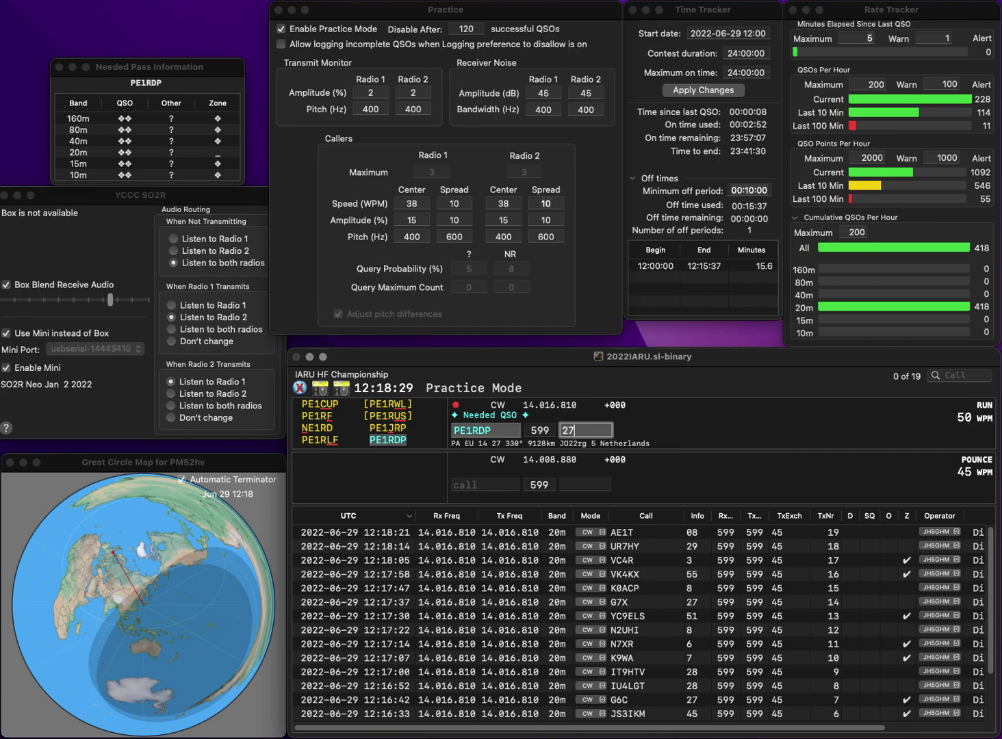
key(Return)
text(PD)
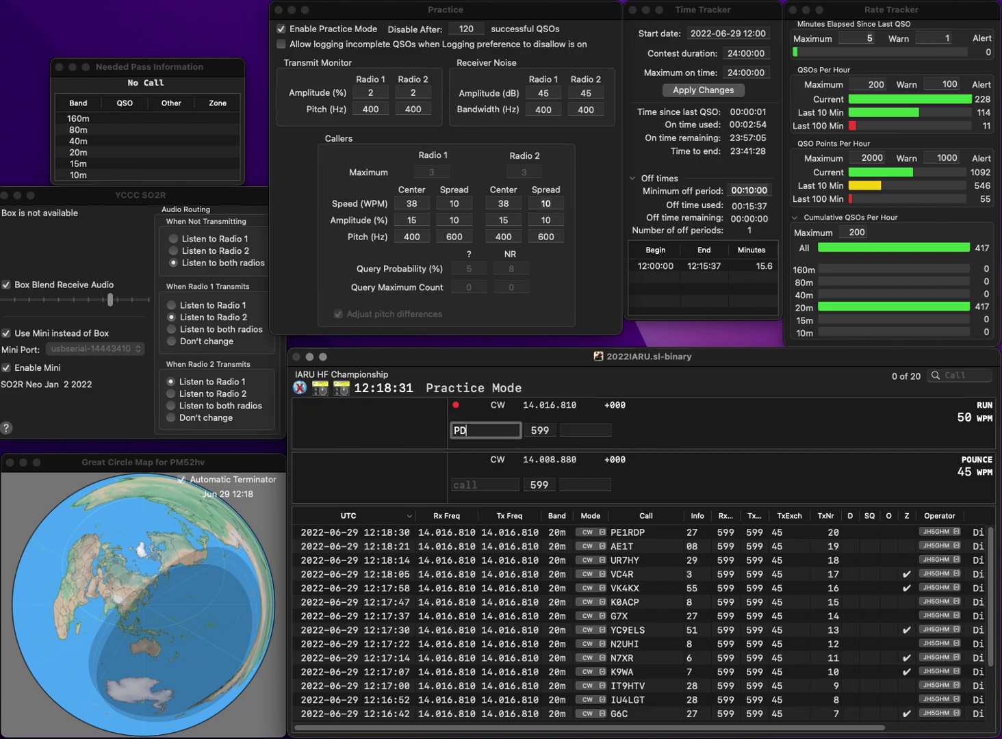
text(1WC)
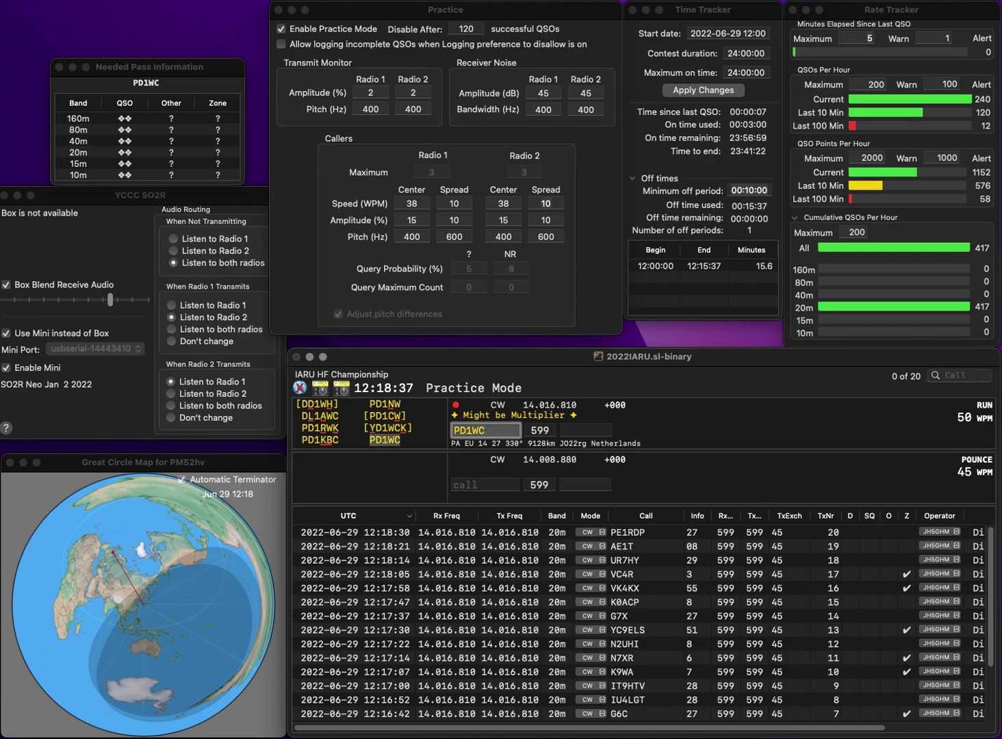
key(space)
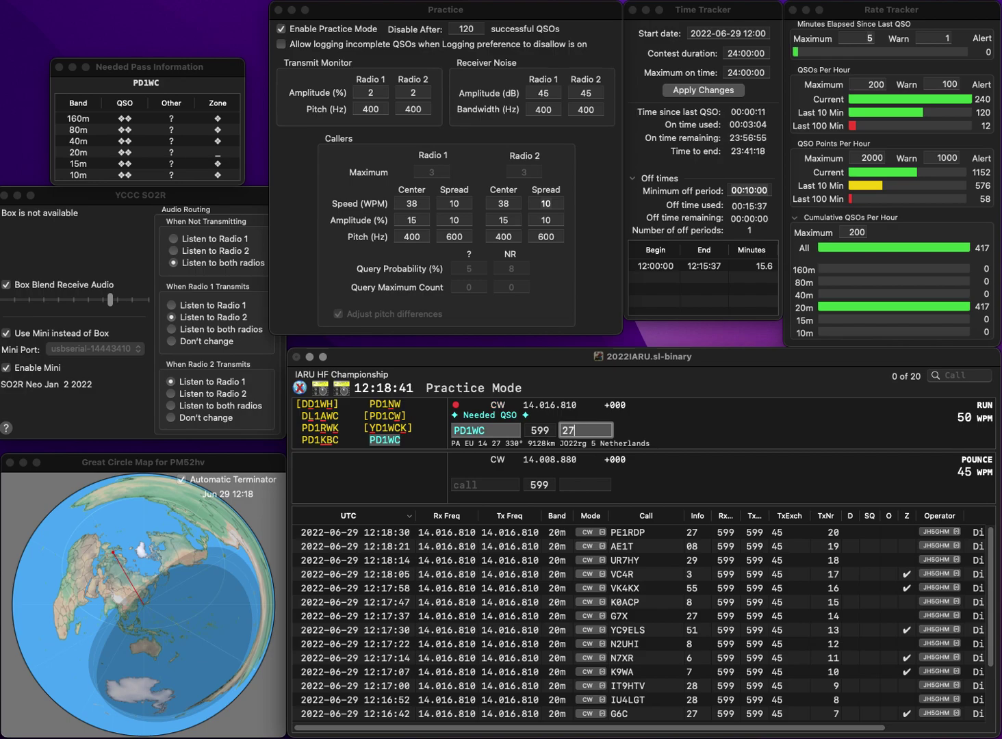
key(Return)
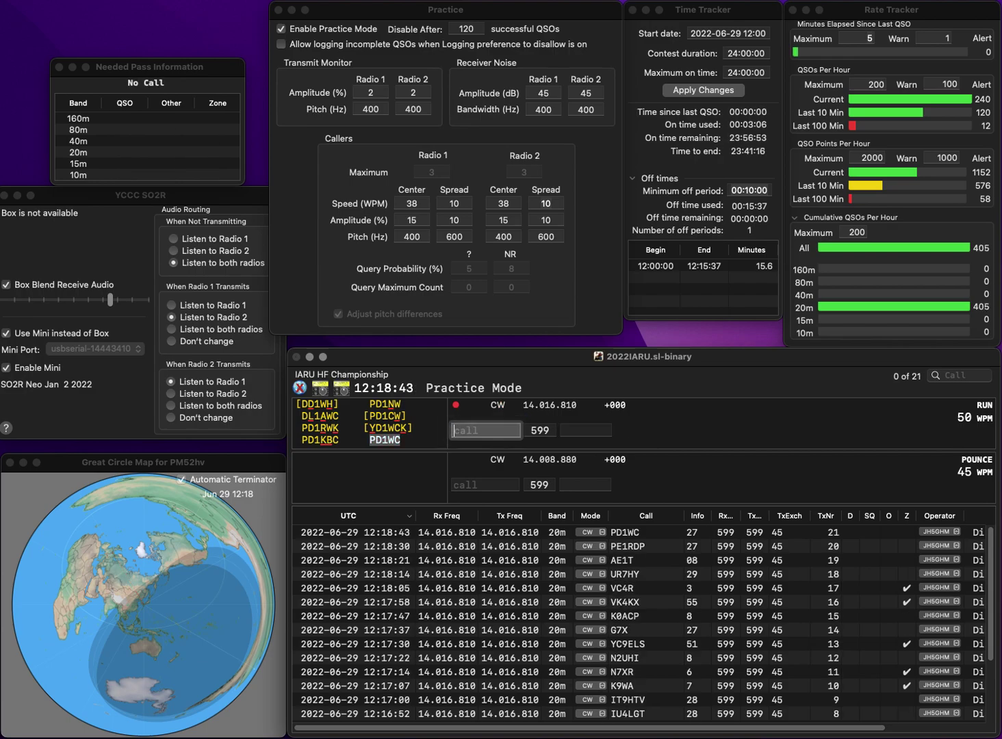
text(KD)
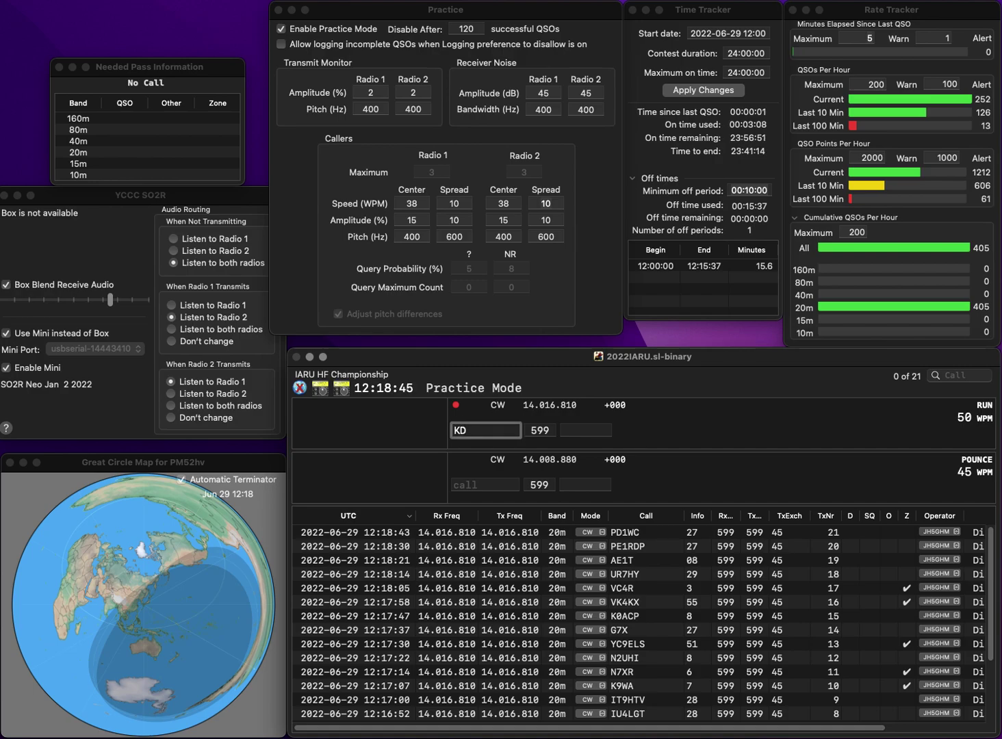
text(9RTX)
key(space)
text(8)
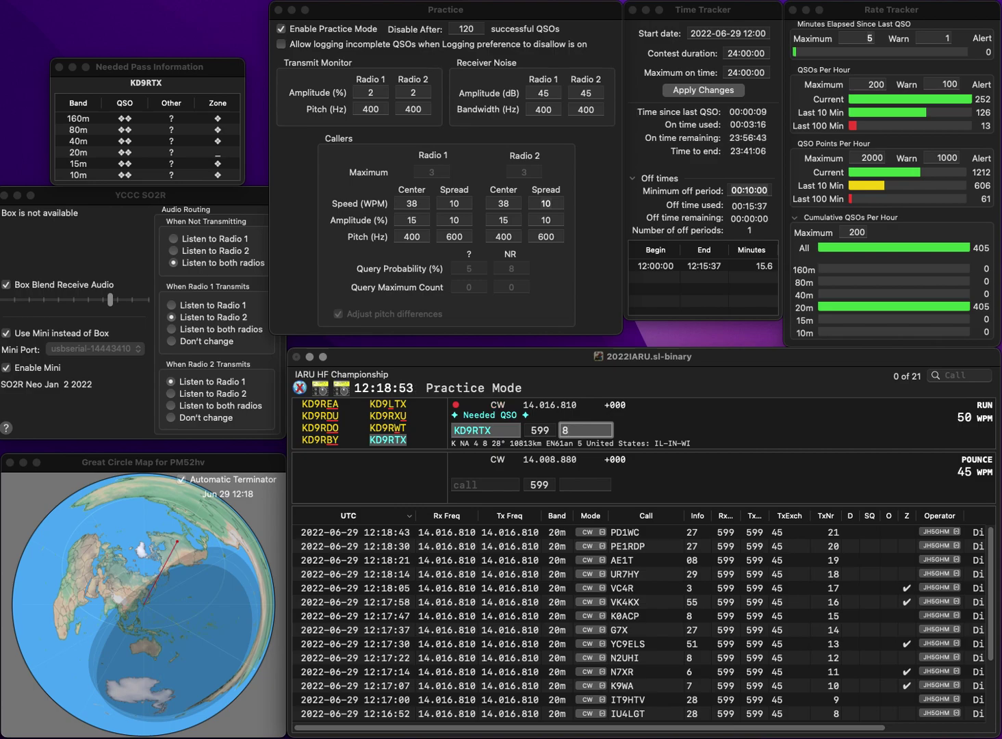
key(Return)
text(JR)
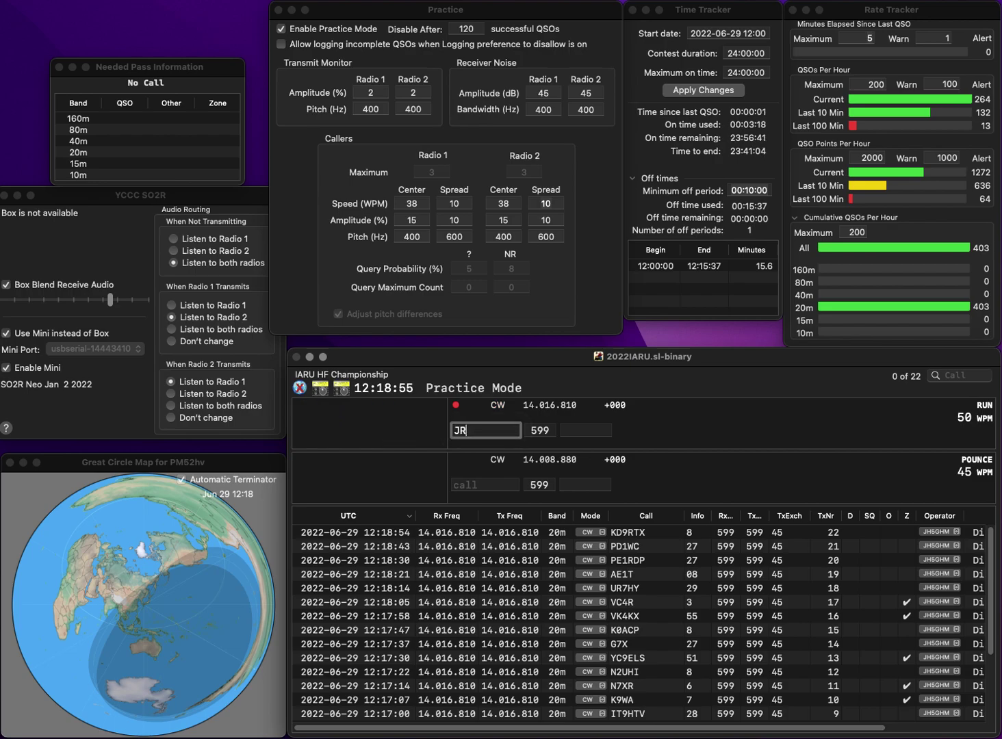
text(ARW)
text(A7)
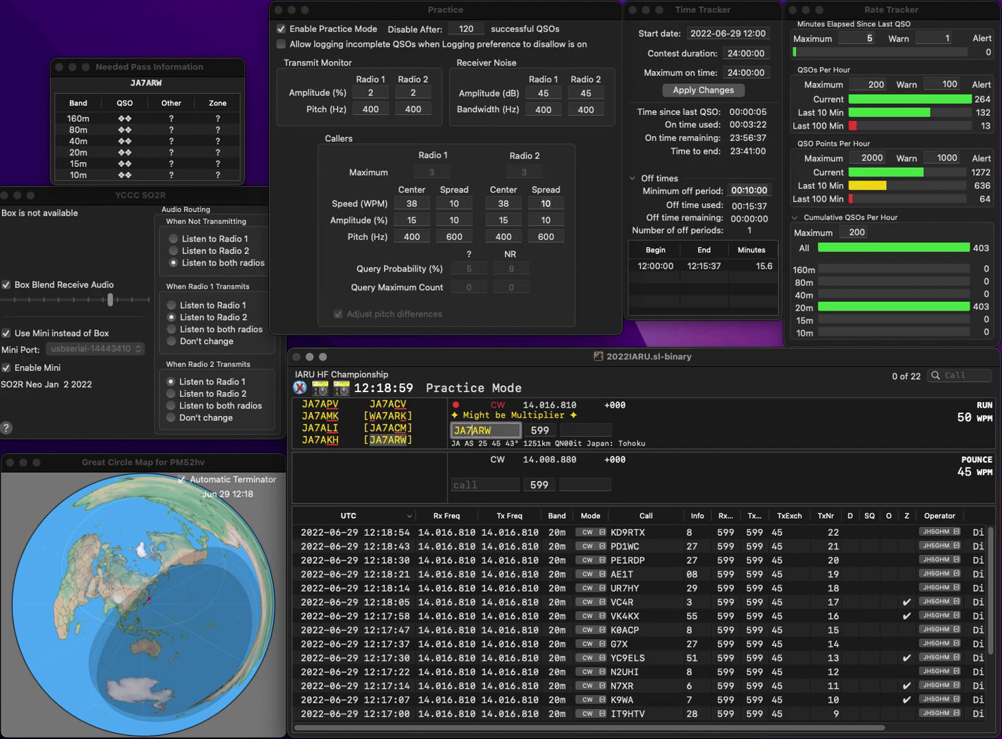
key(space)
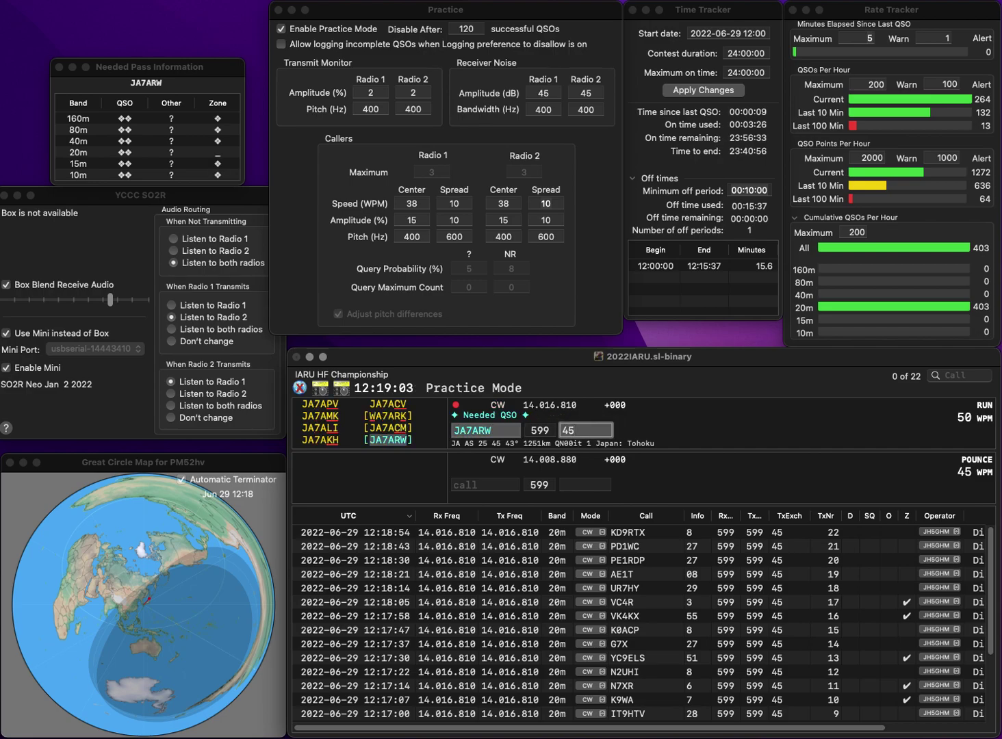
key(Return)
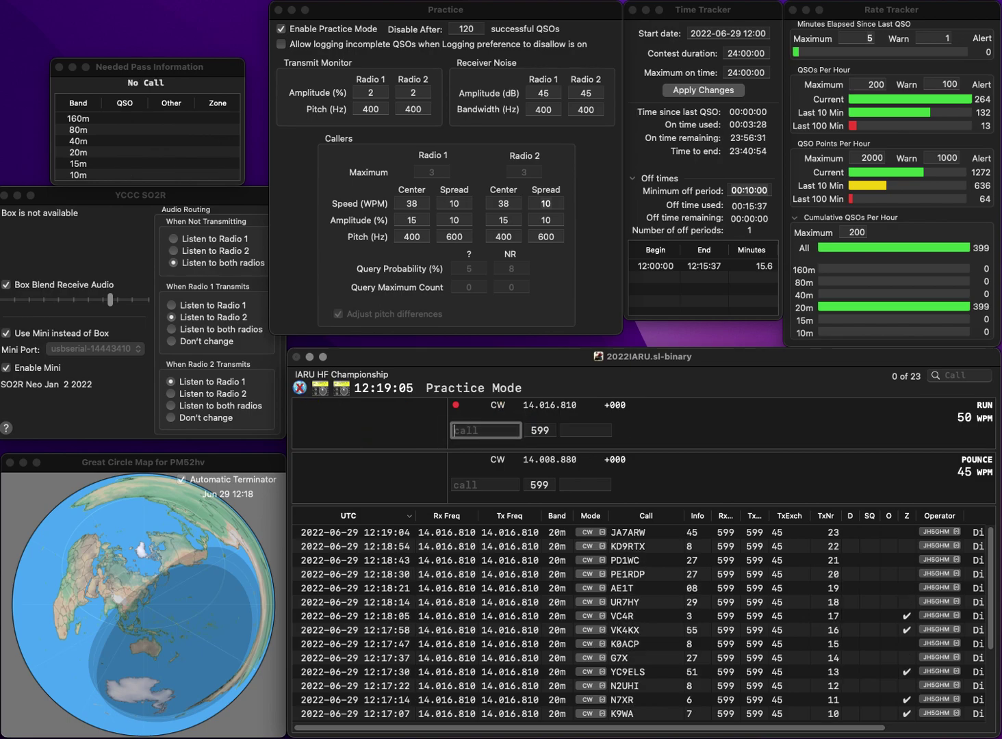
text(G3K)
text(3)
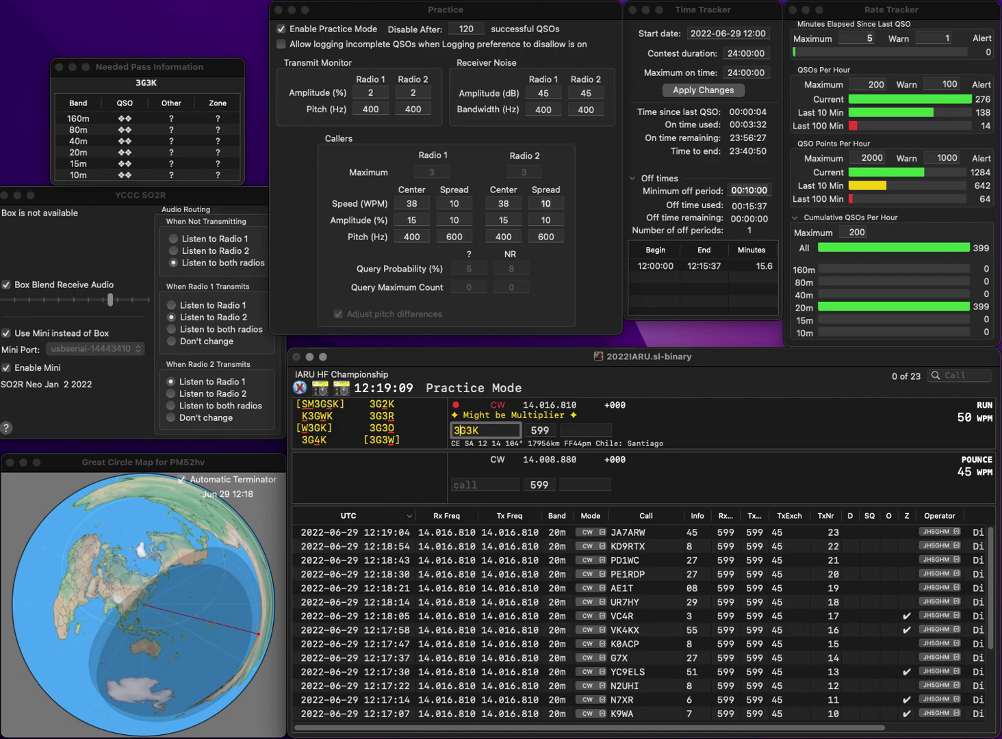
key(BackSpace)
text(W)
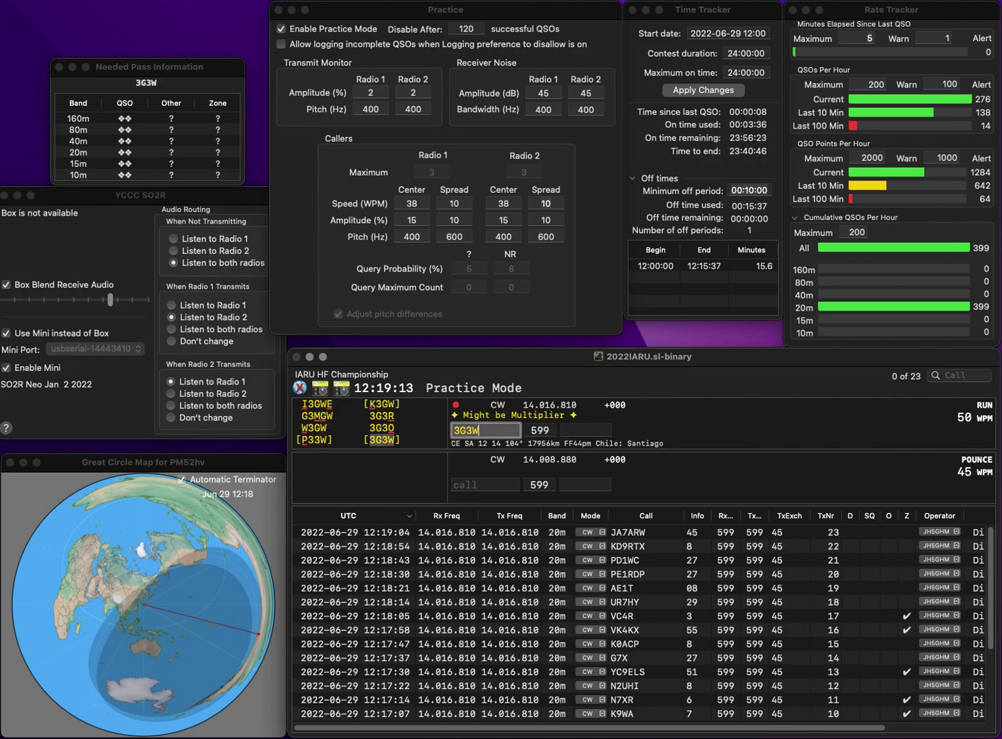
key(BackSpace)
key(BackSpace)
text(4K)
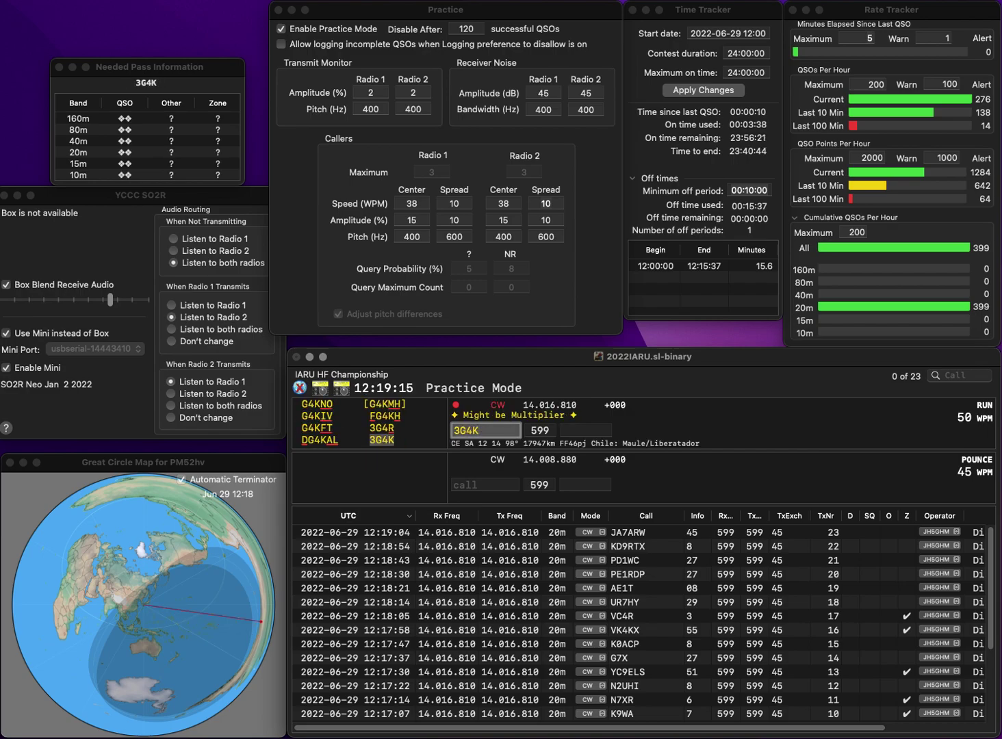
key(space)
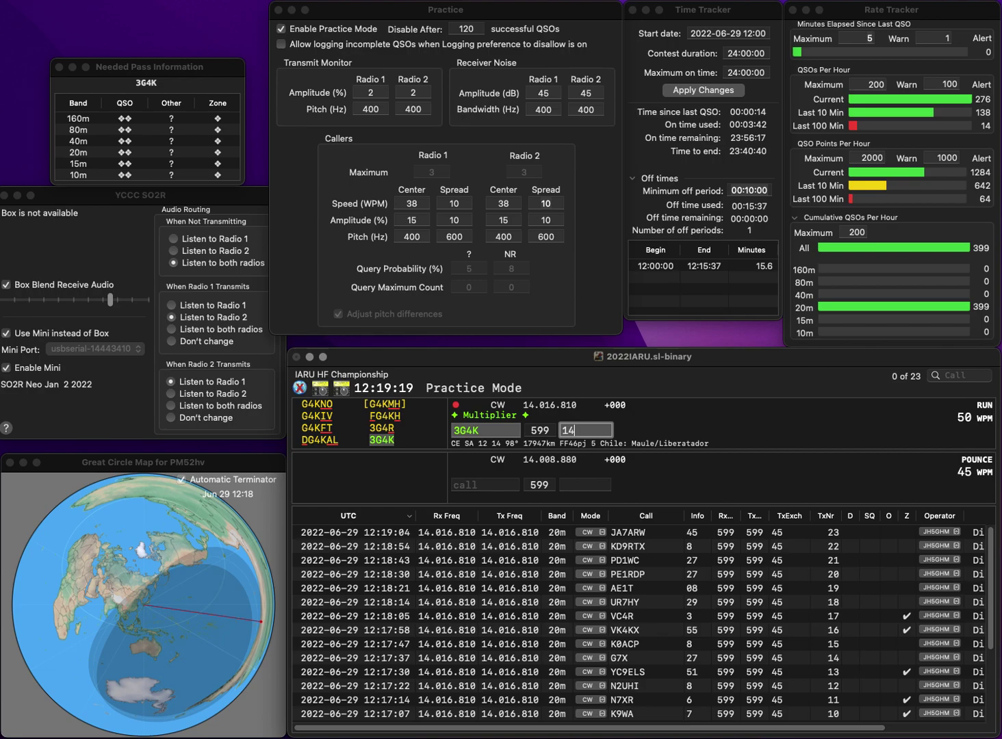
key(Return)
text(JM7SKE)
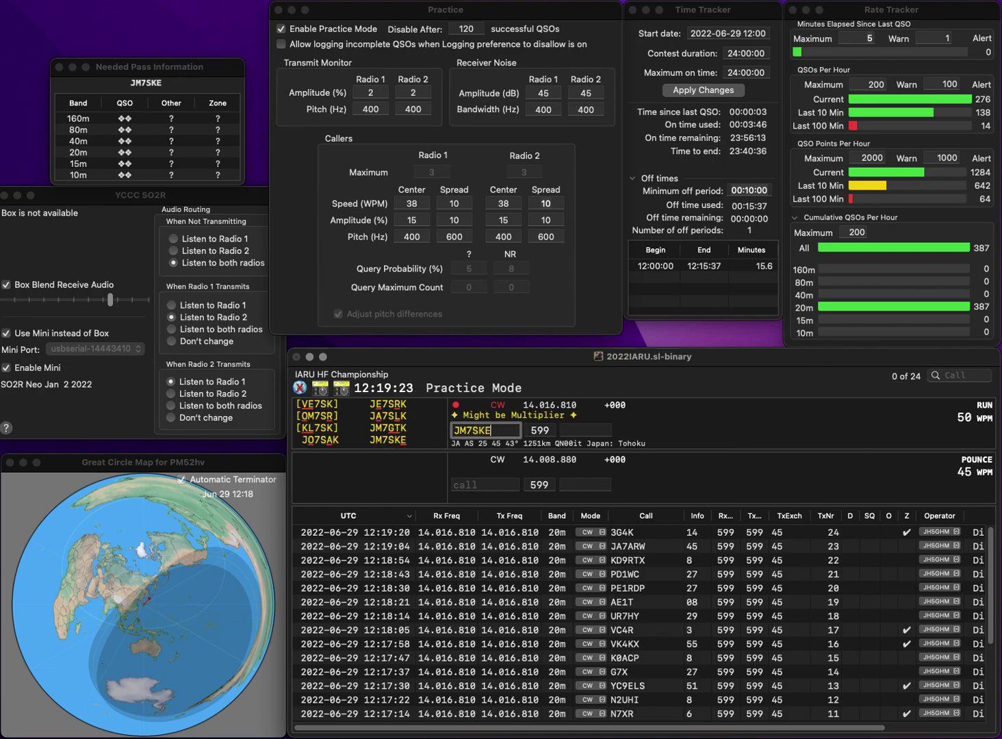
key(space)
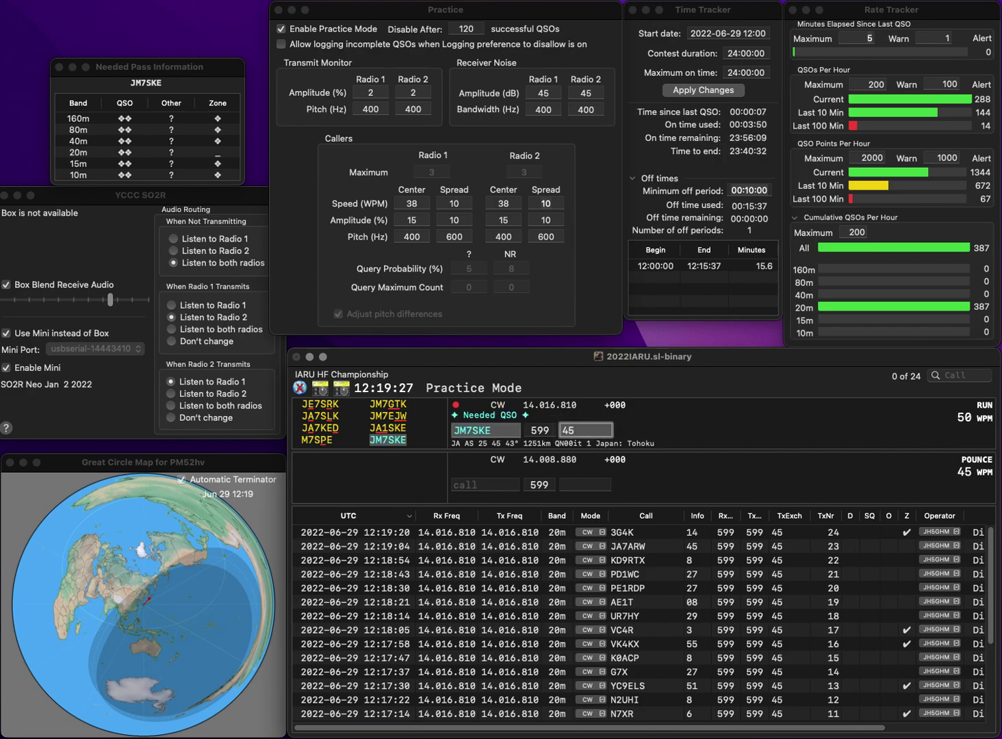
key(Return)
- Copy the caller's call sign, correct it to UR8IW, and log the run contact with received exchange 29
text(UR)
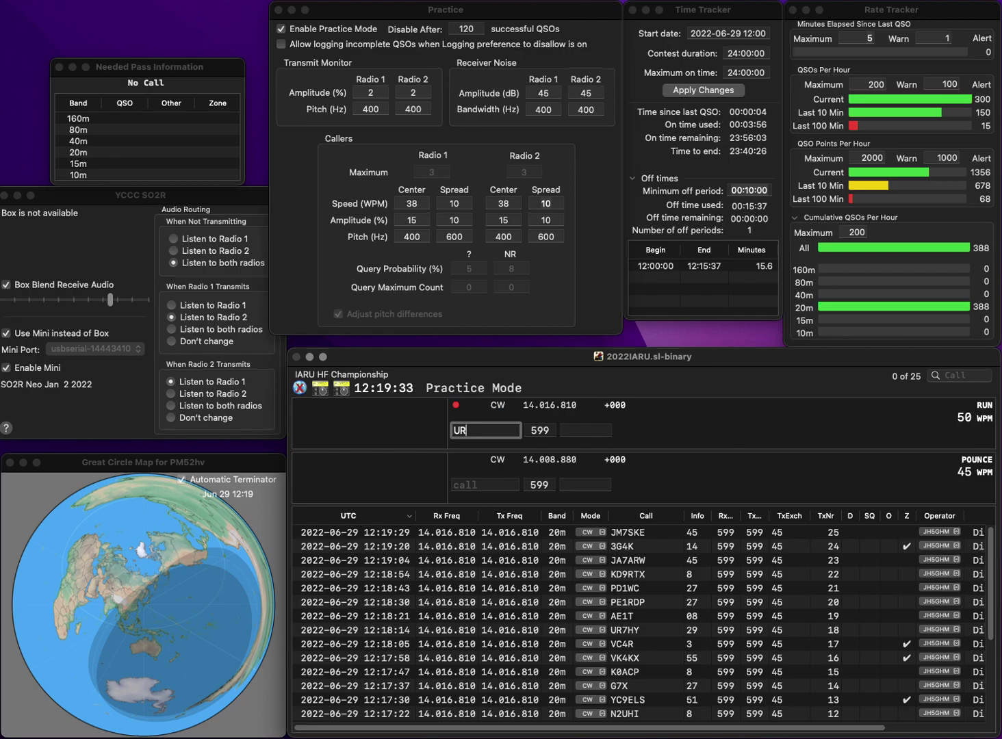
text(9)
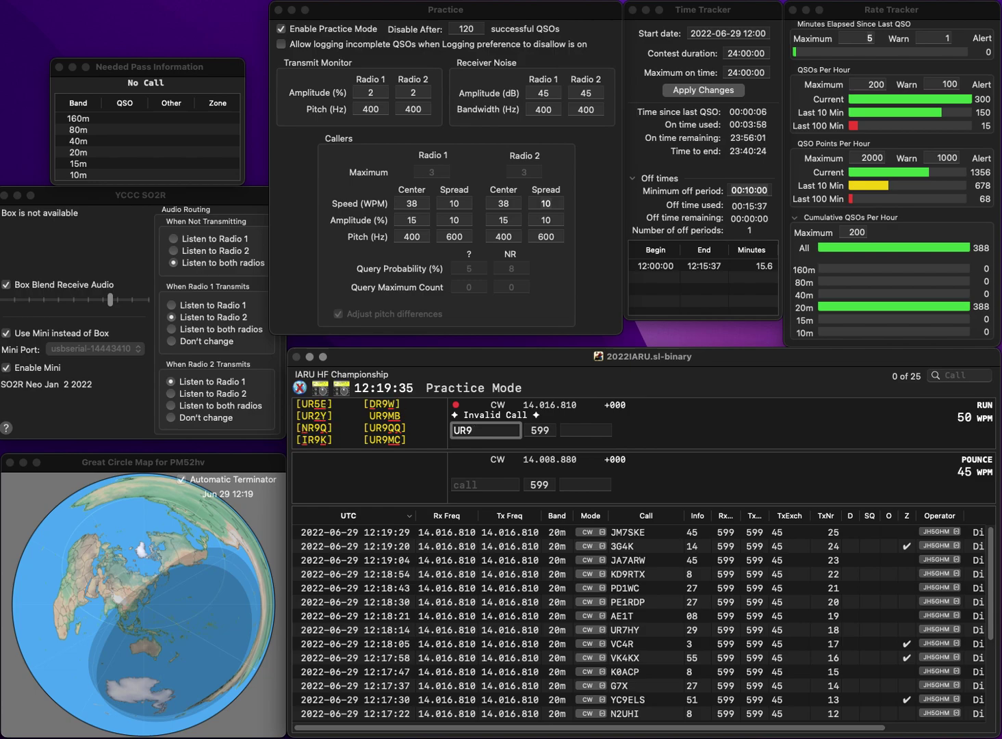
key(BackSpace)
text(8W)
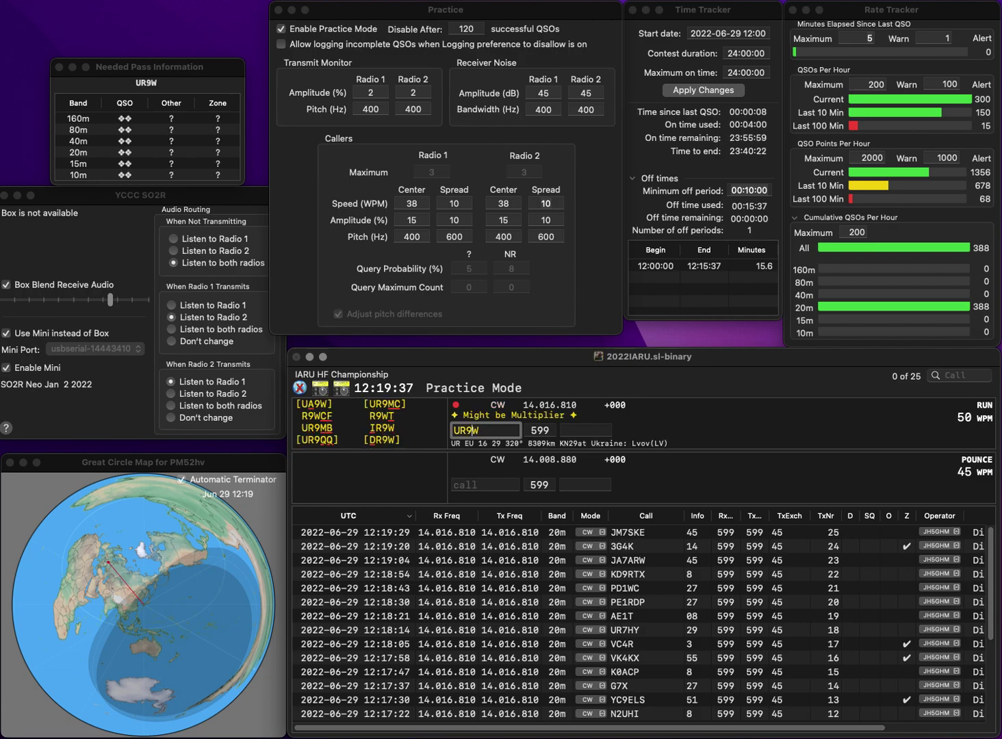
text(I)
key(space)
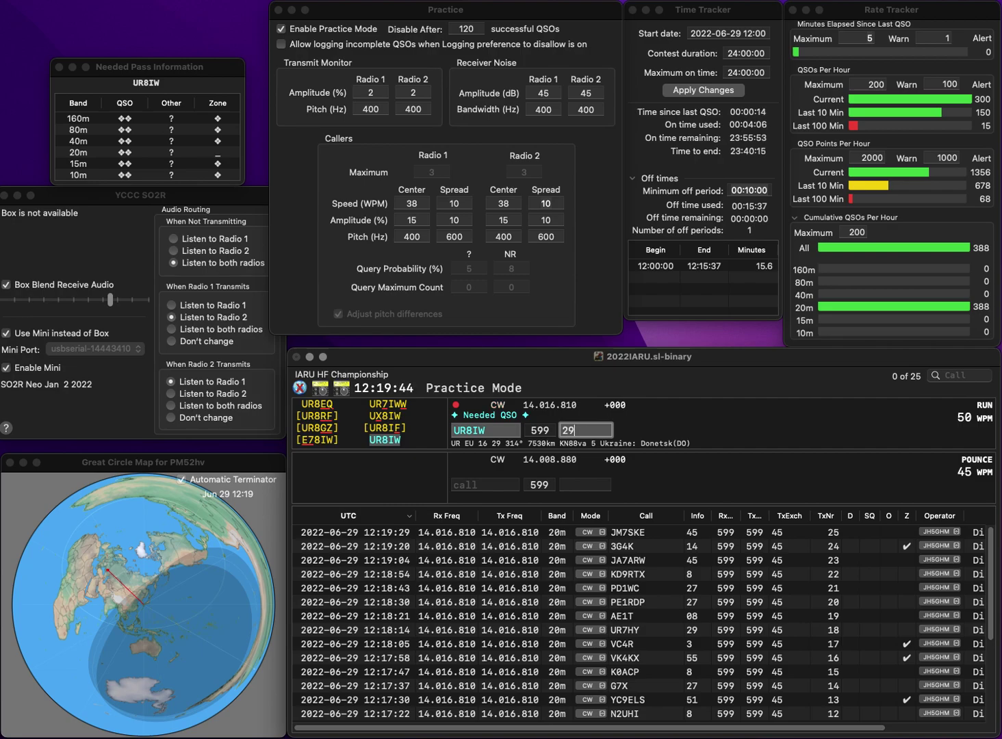
key(Return)
text(WB0RUR)
key(space)
text(7)
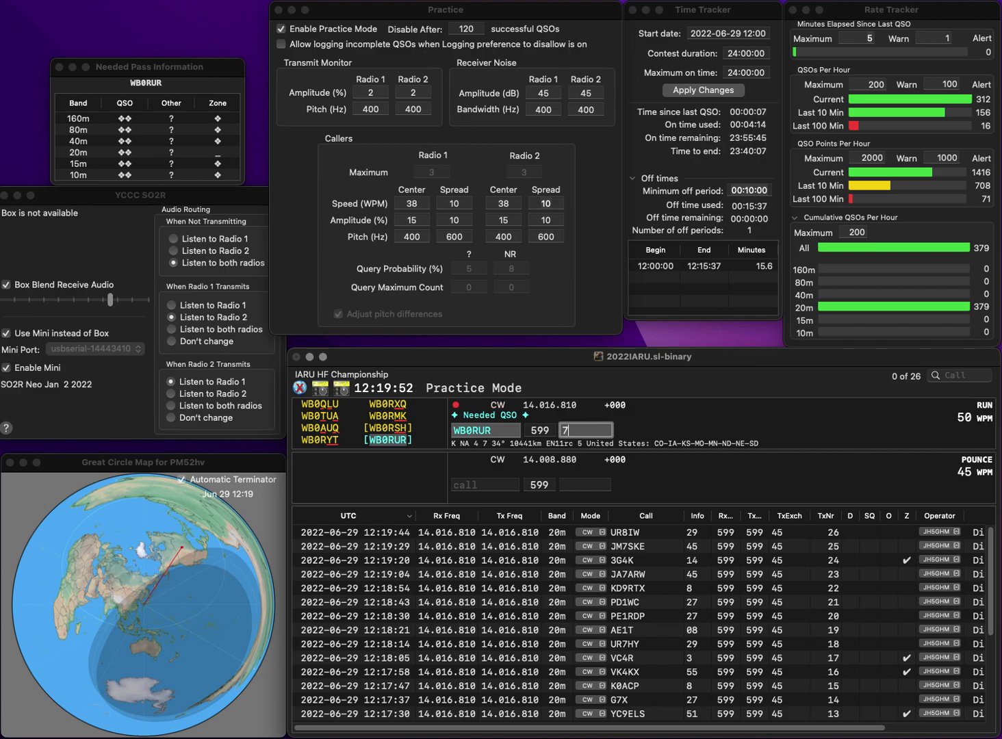
key(Return)
text(PY2MC)
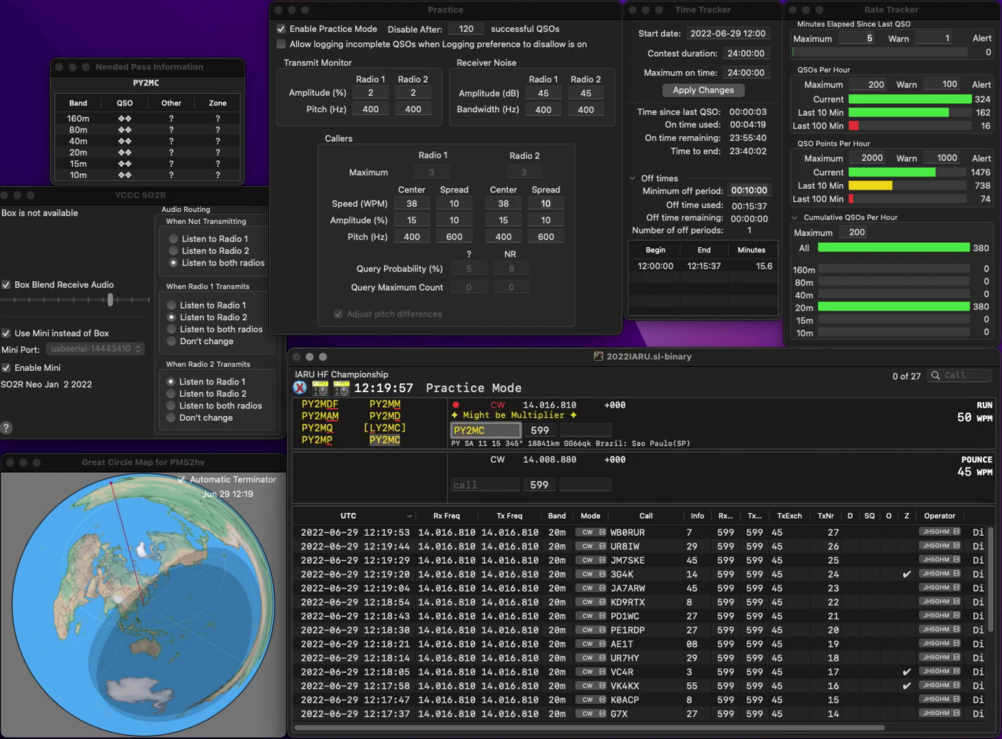
key(Tab)
text(15)
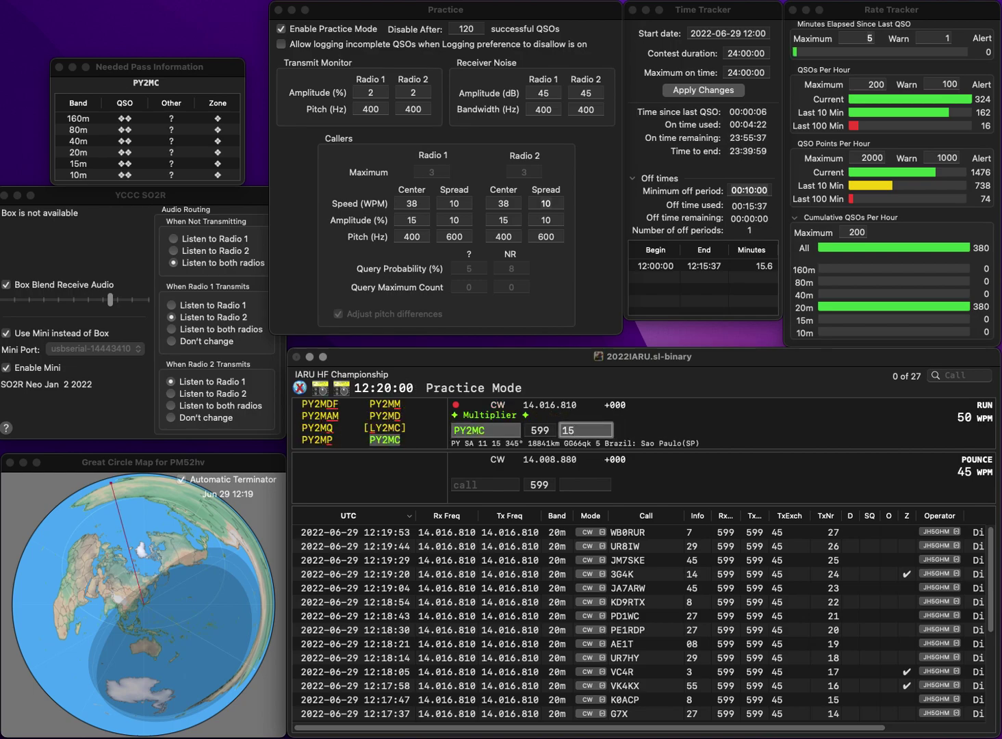
key(Return)
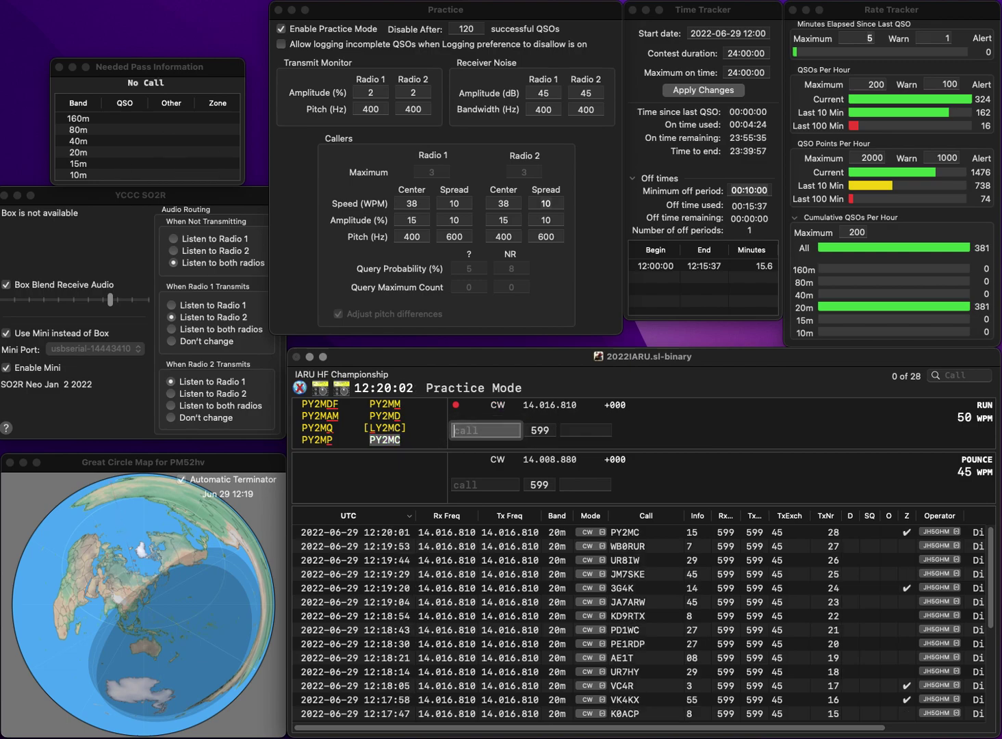
- Copy the caller's call sign as W9PIP and log the run contact with received exchange 8
text(W9PIP)
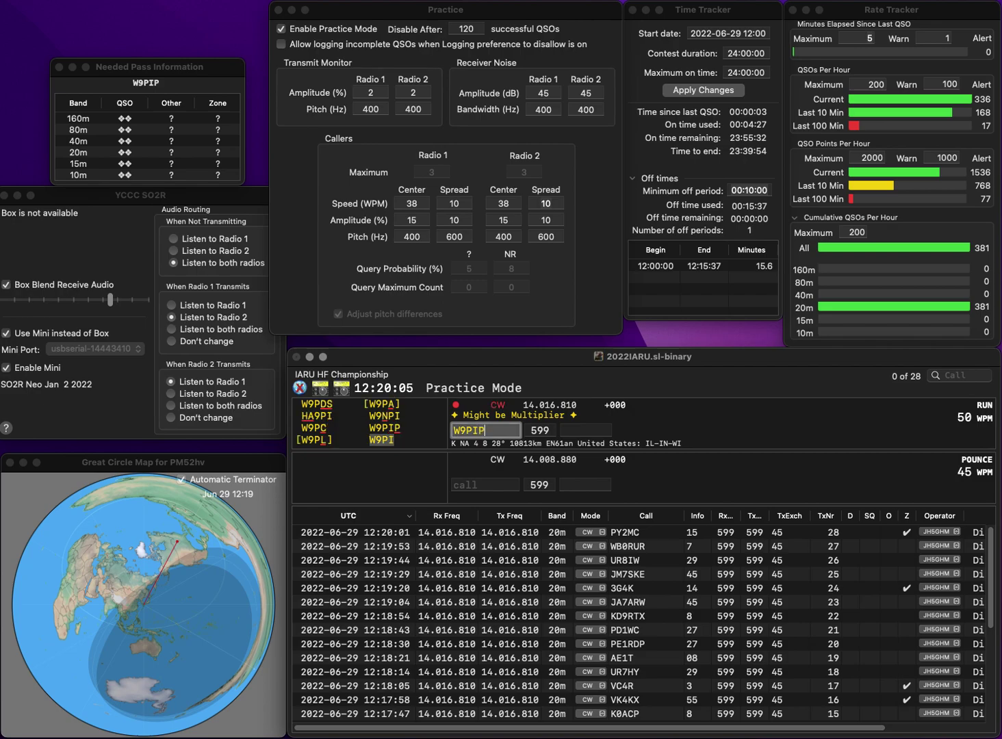
key(Return)
text(8)
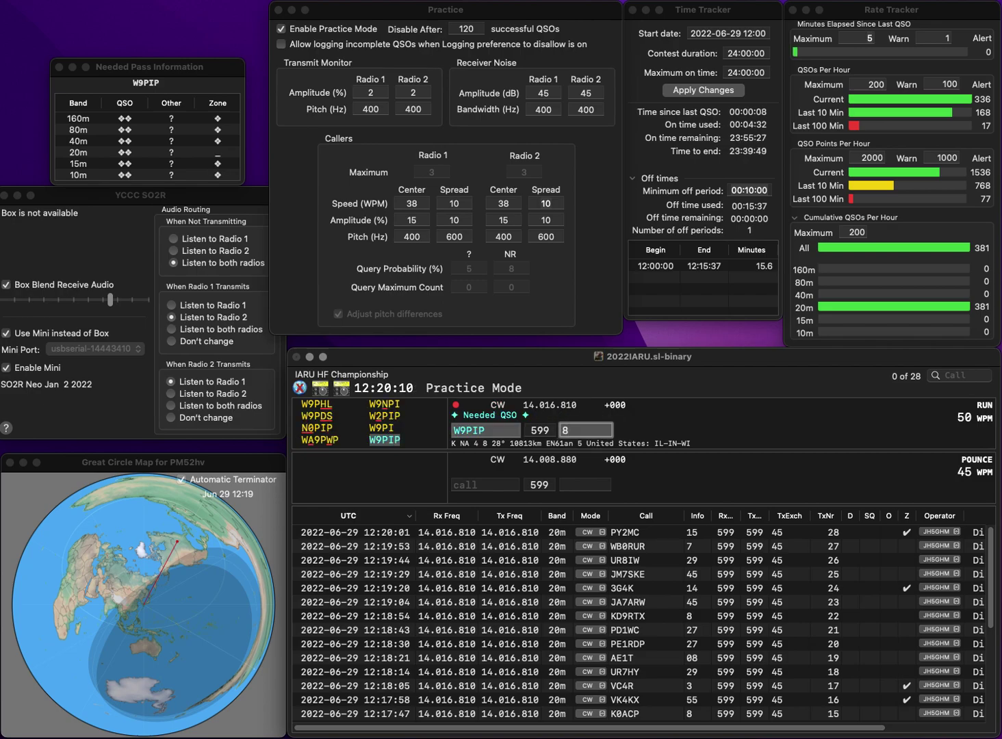
key(Return)
- Copy the caller's call sign as K1GJQ and log the run contact with received exchange 8
text(K)
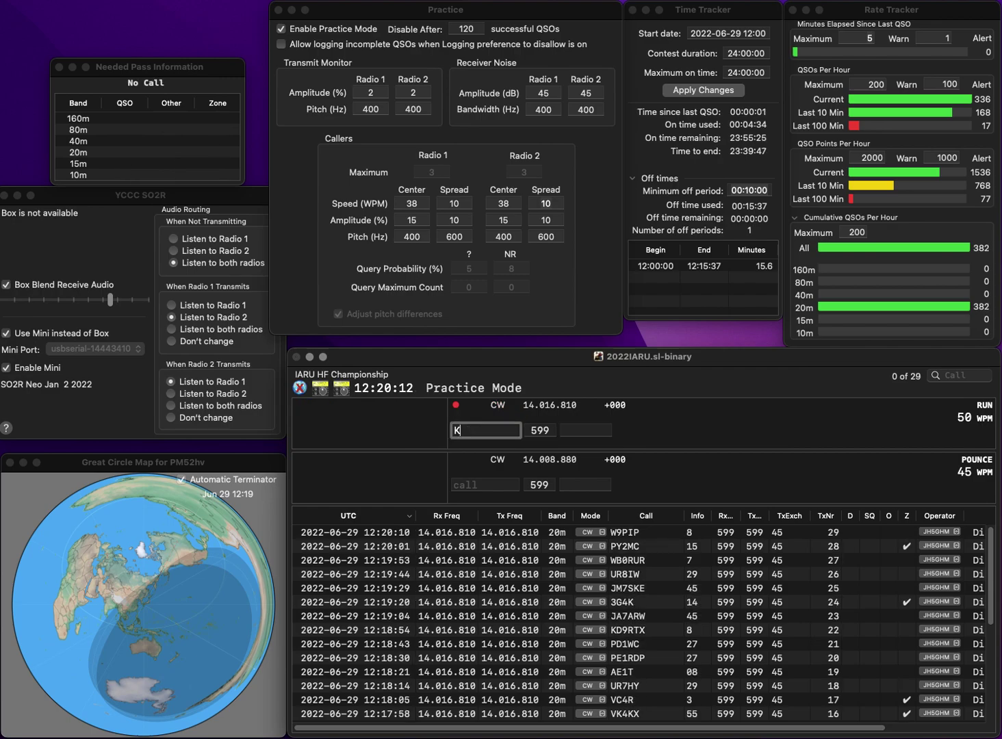
text(1GJQ)
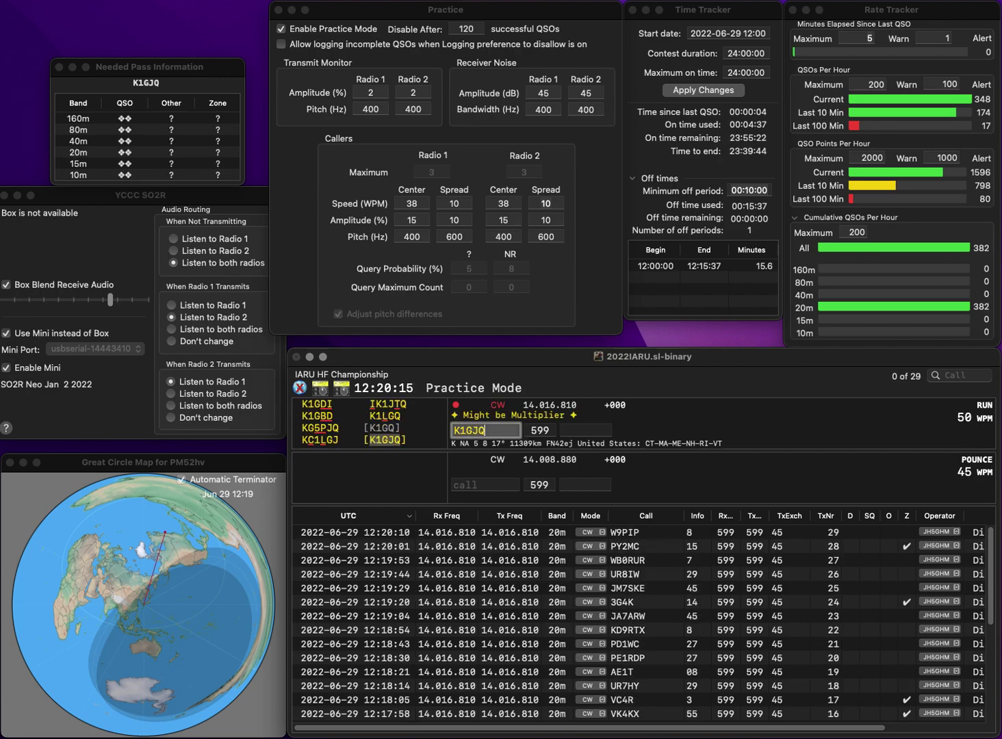
key(space)
text(8)
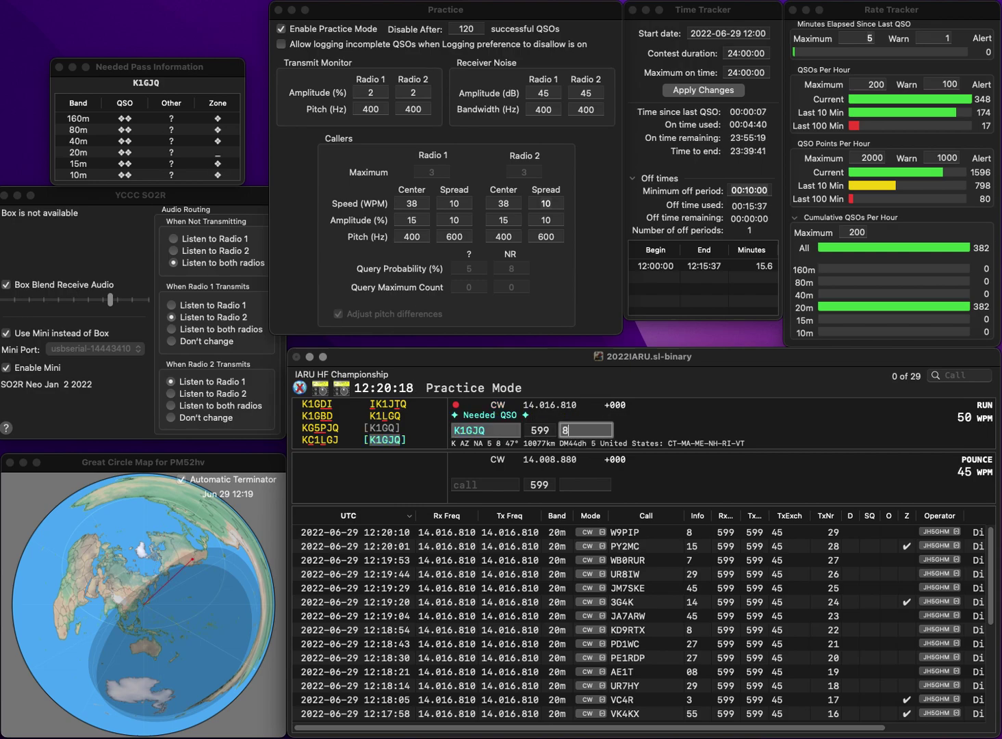
key(Return)
text(J)
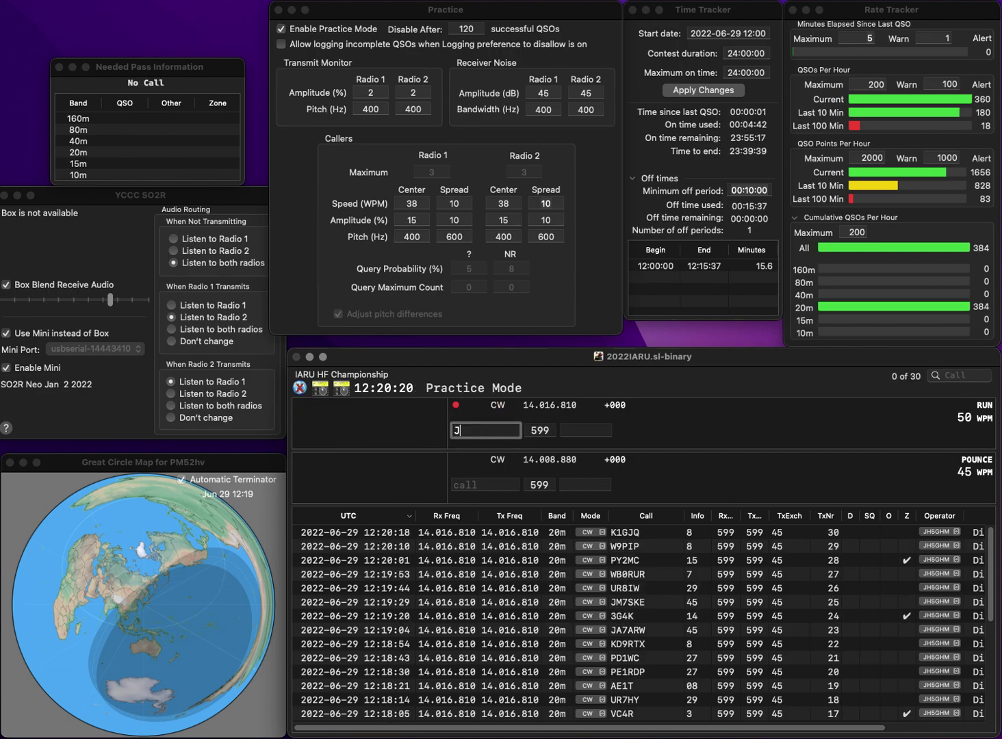
text(A6ARM)
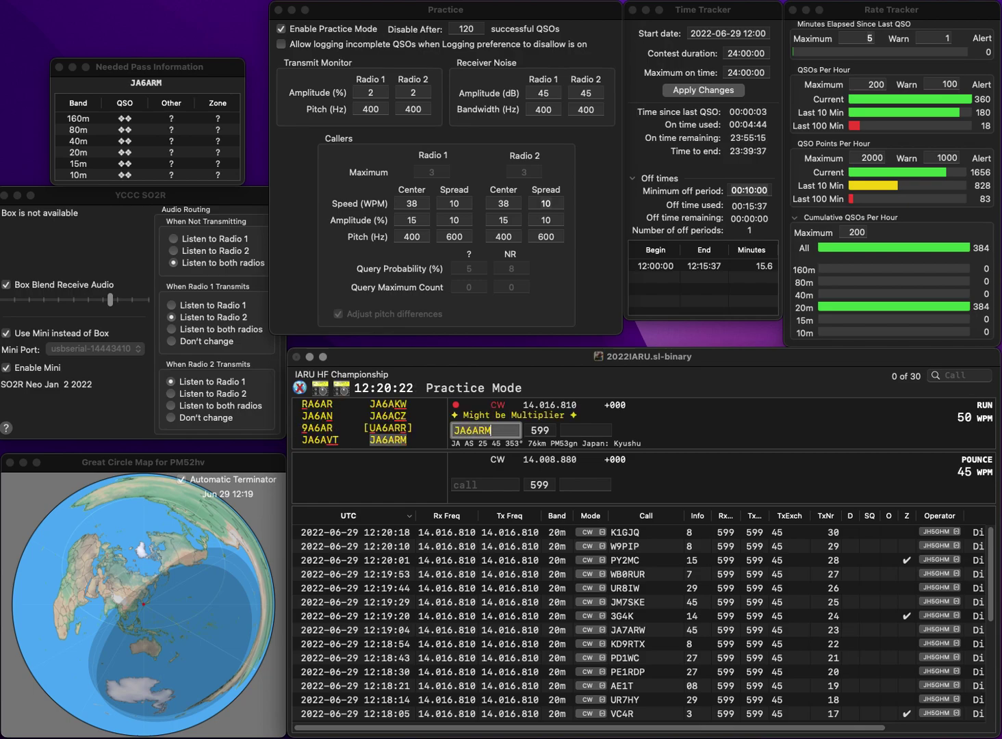
key(space)
text(45)
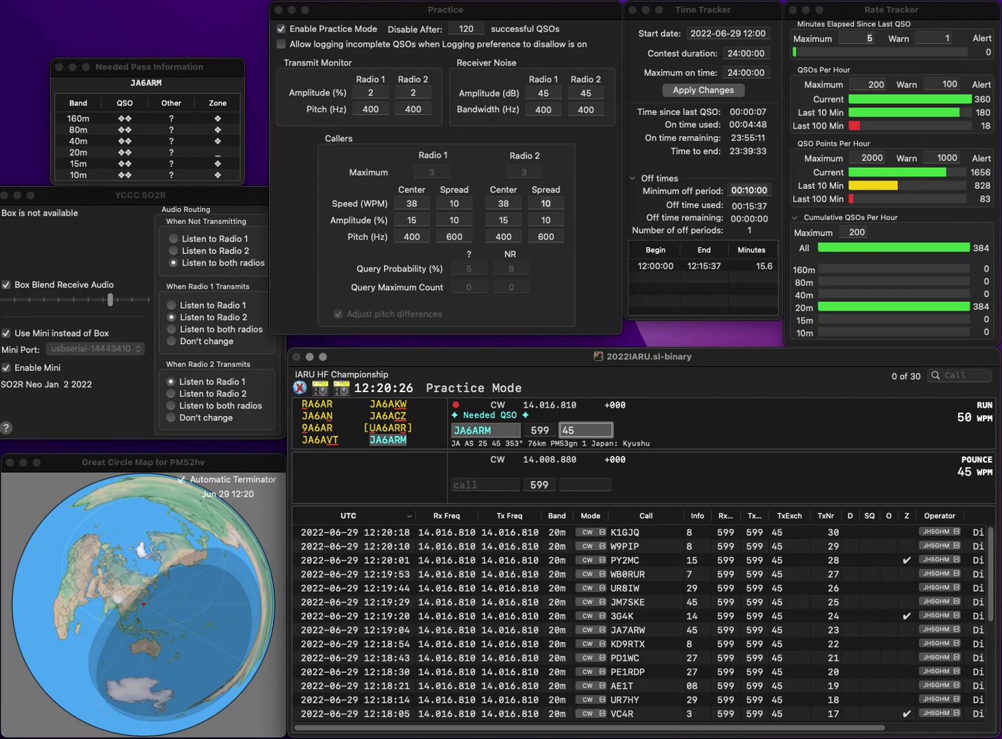
key(Return)
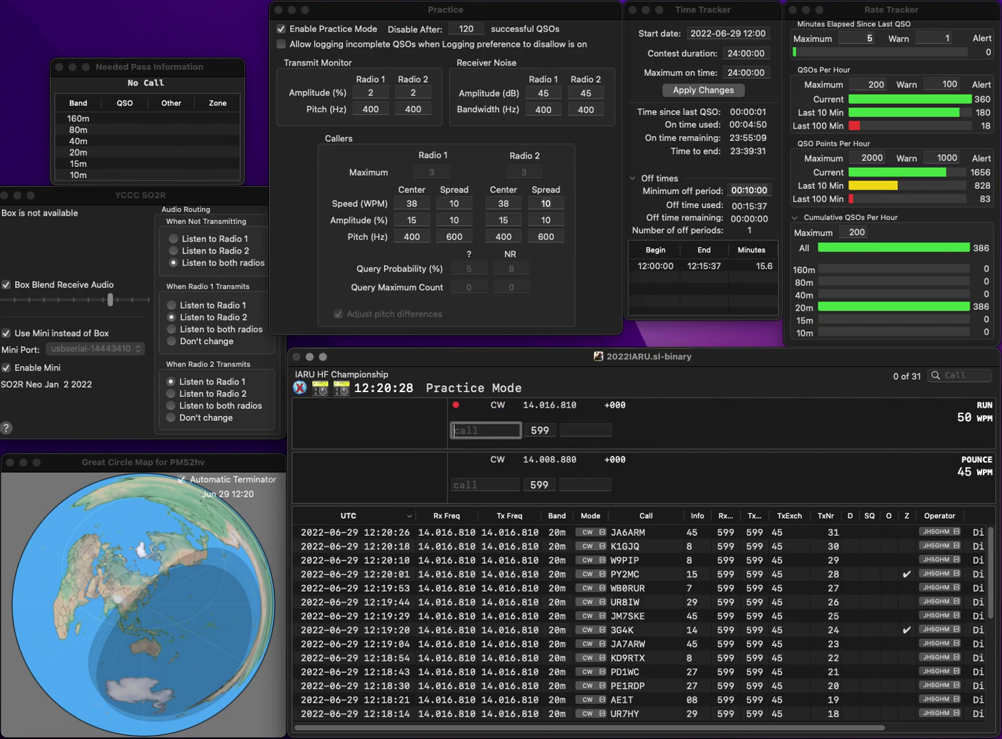
- Copy the partial call 2PK, complete it as KG2PK, and log the run contact with received exchange 8
text(2PK)
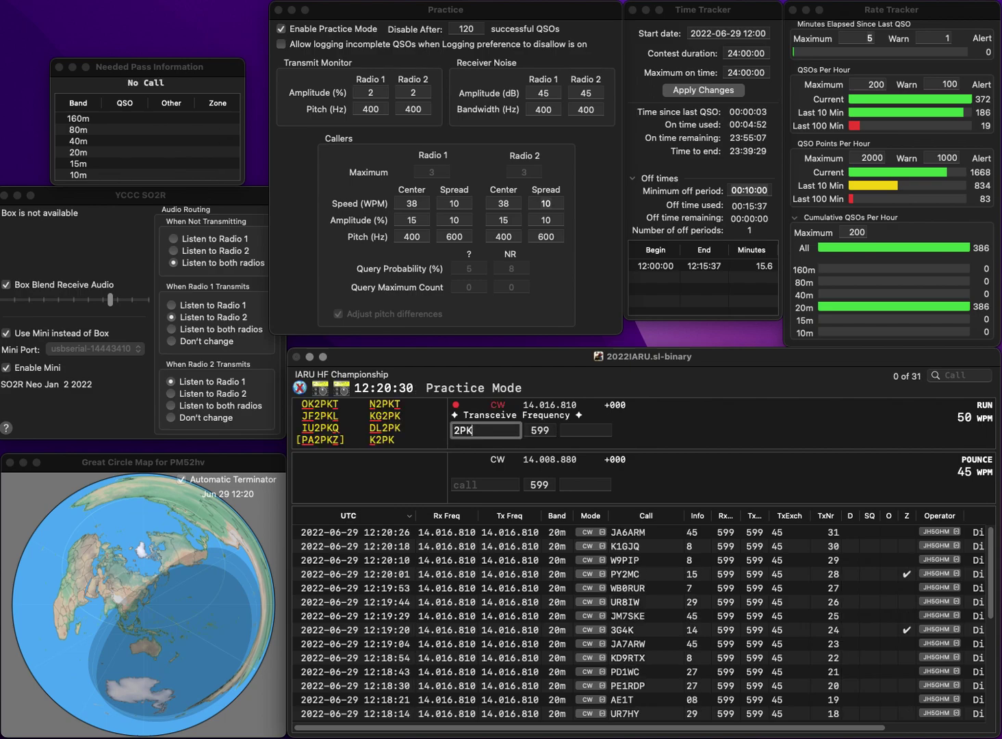
text(KG)
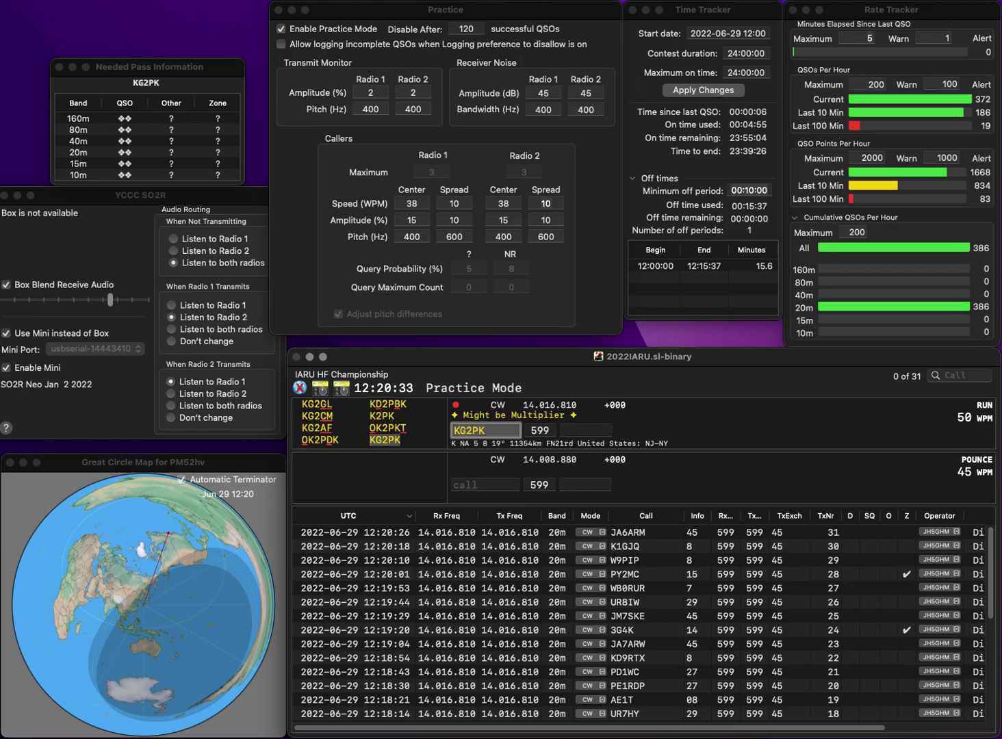
key(Return)
text(8)
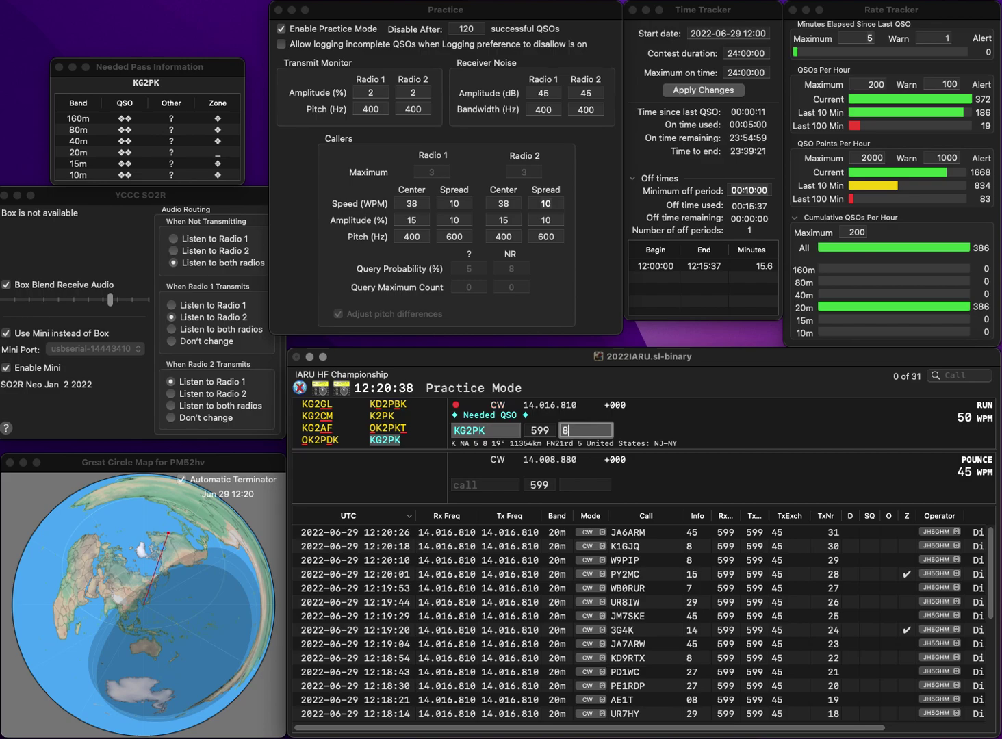
key(Return)
text(F)
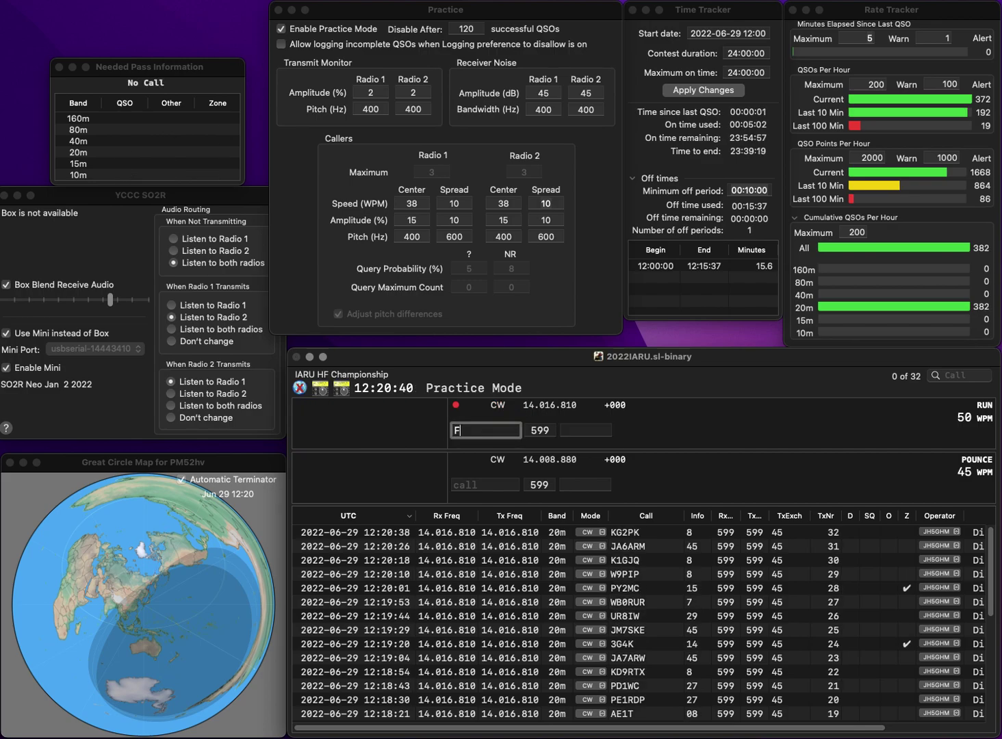
text(5OHM)
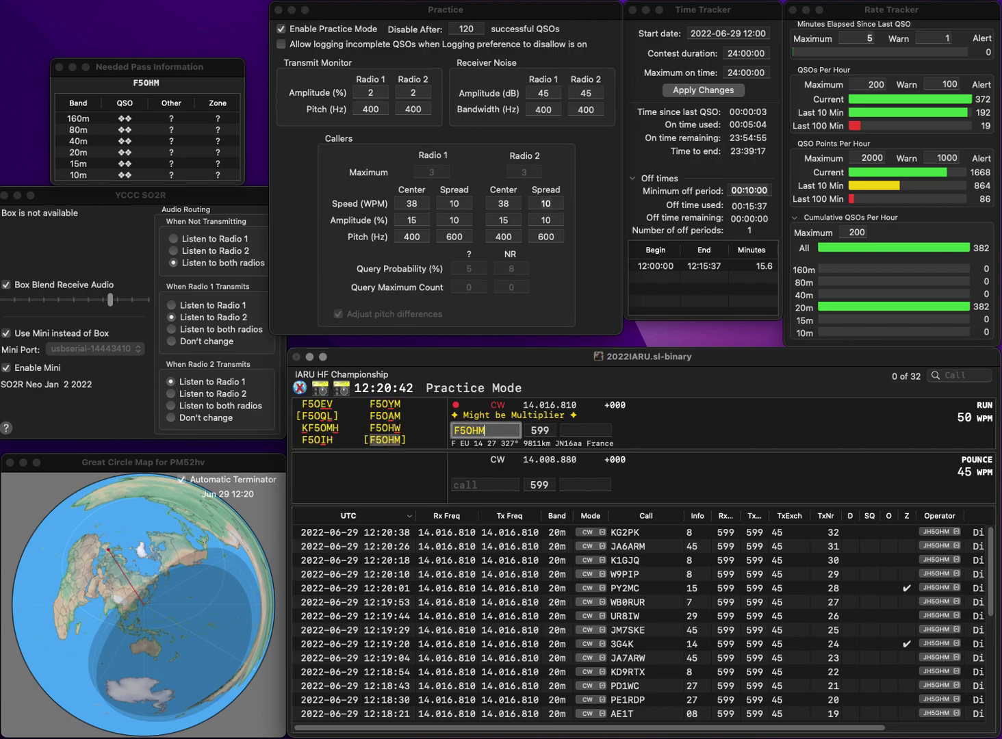
key(space)
text(27)
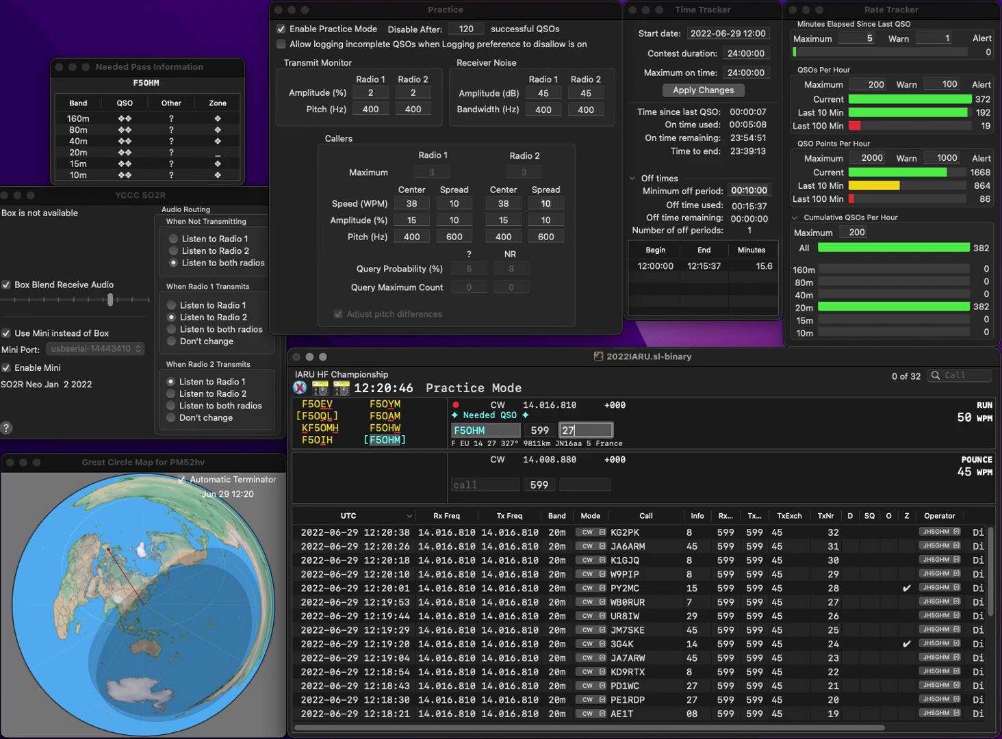
key(Return)
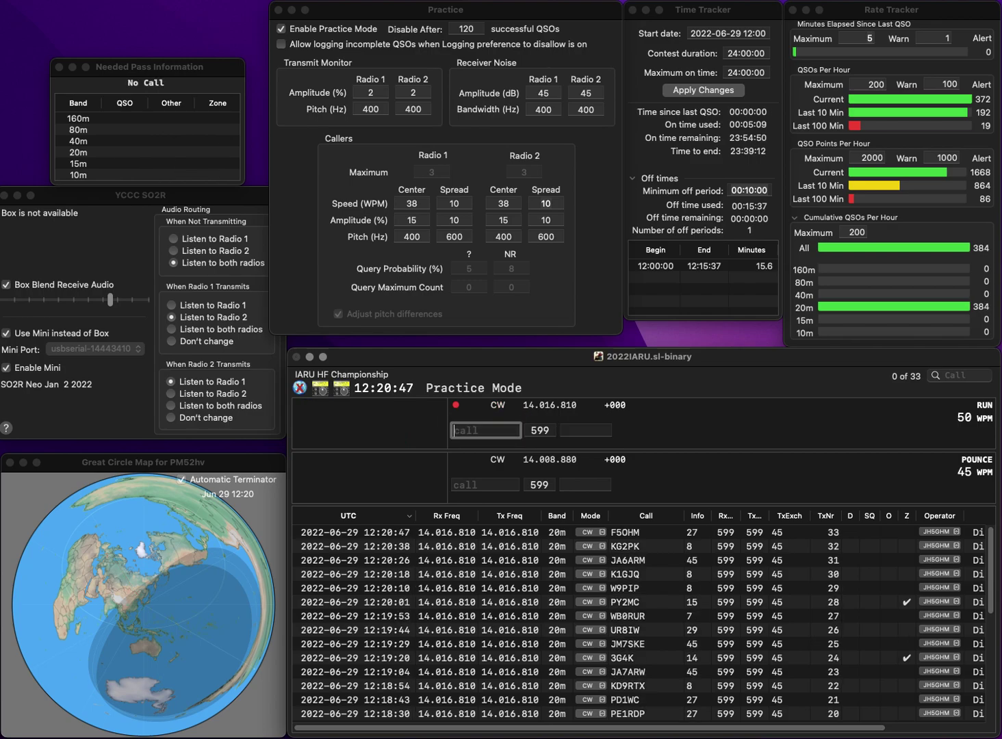
text(F6GG)
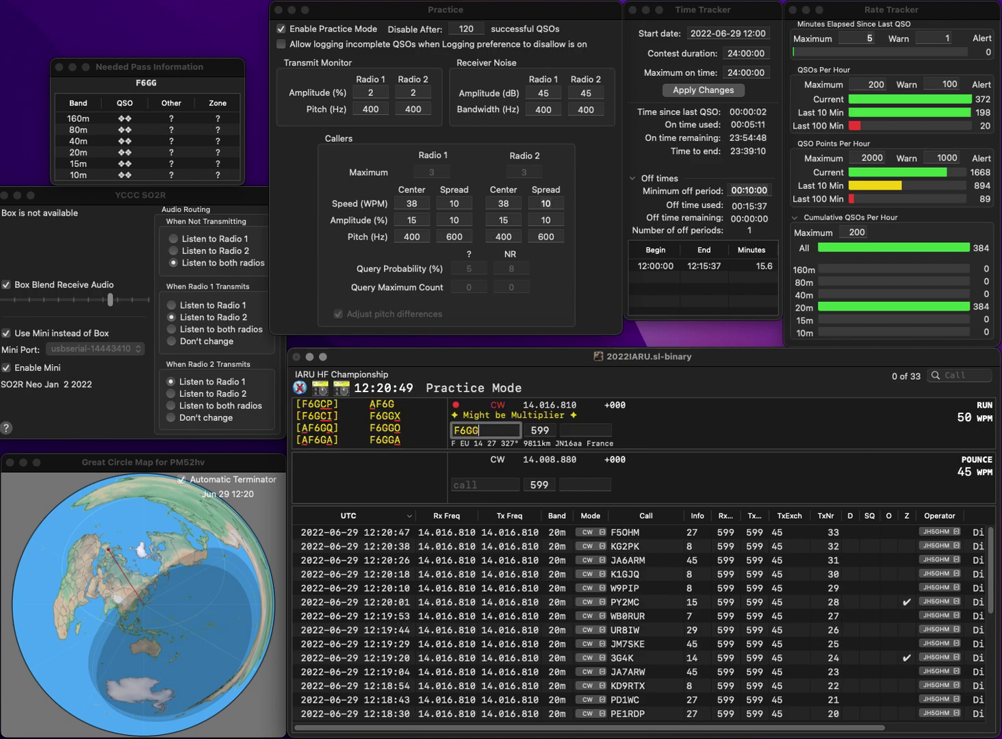
text(O)
key(space)
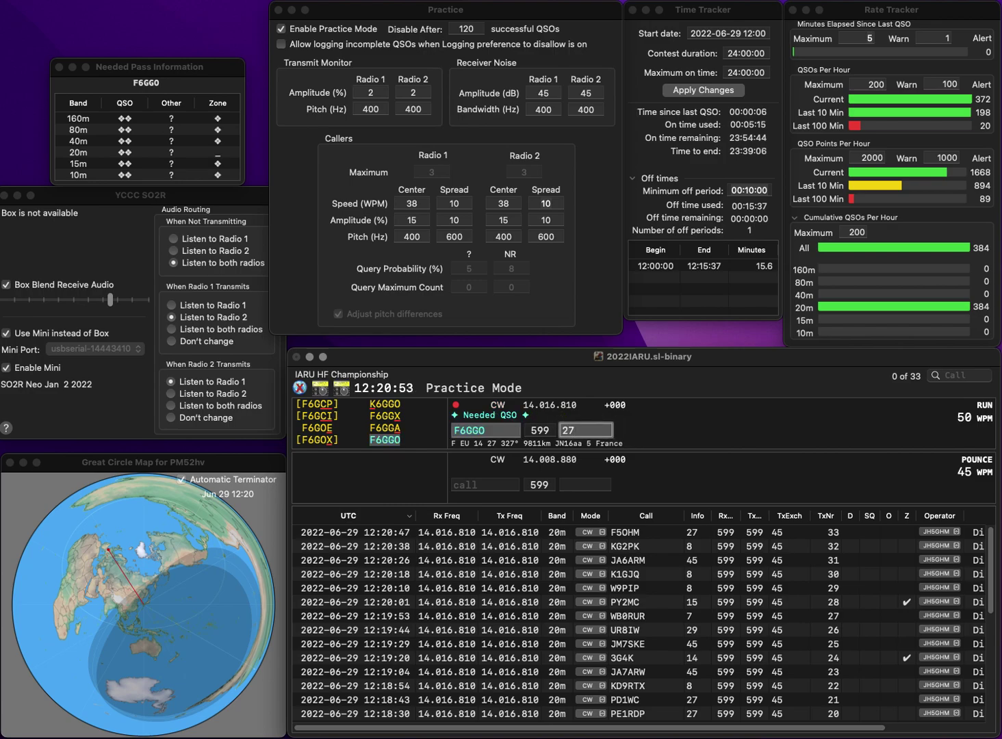
key(Return)
text(RD9DX)
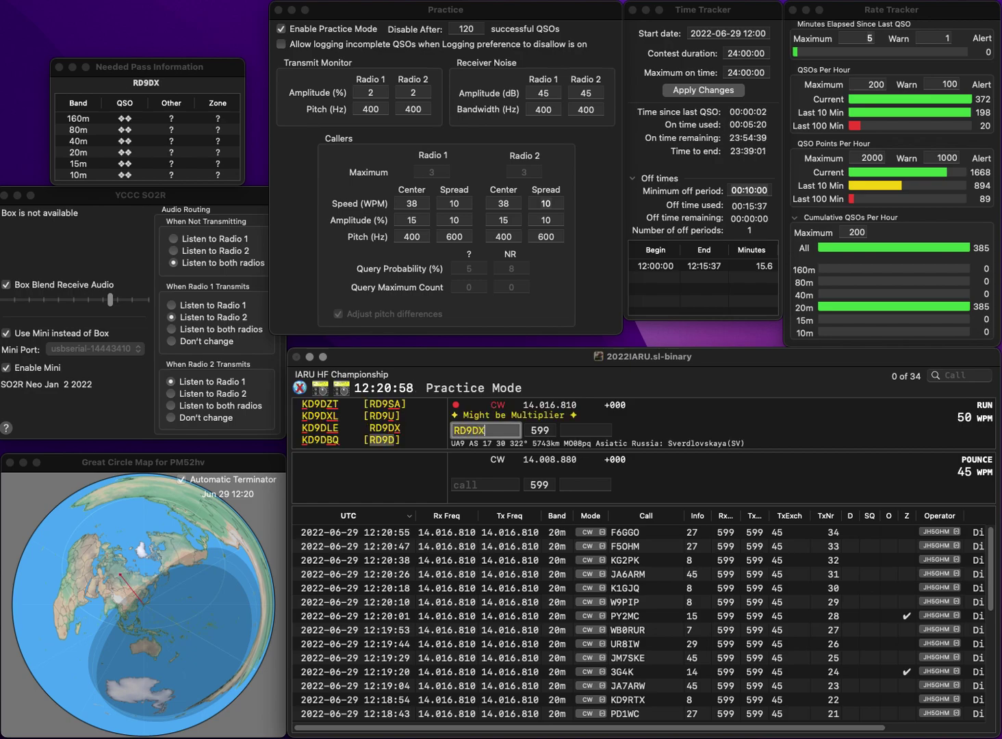
key(Return)
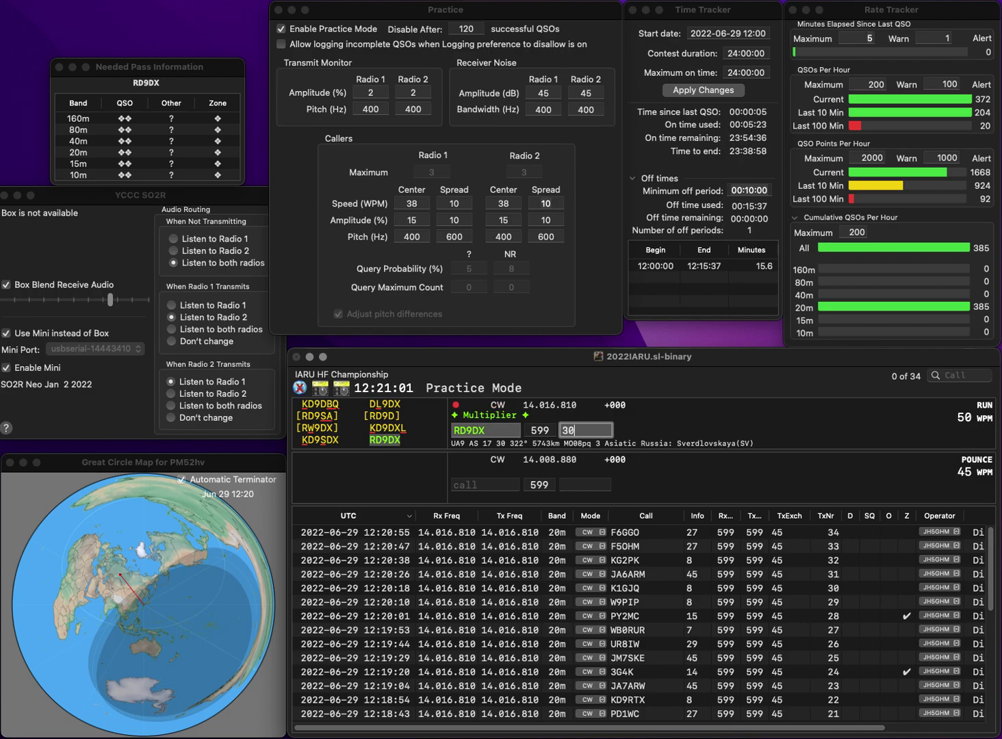
key(Return)
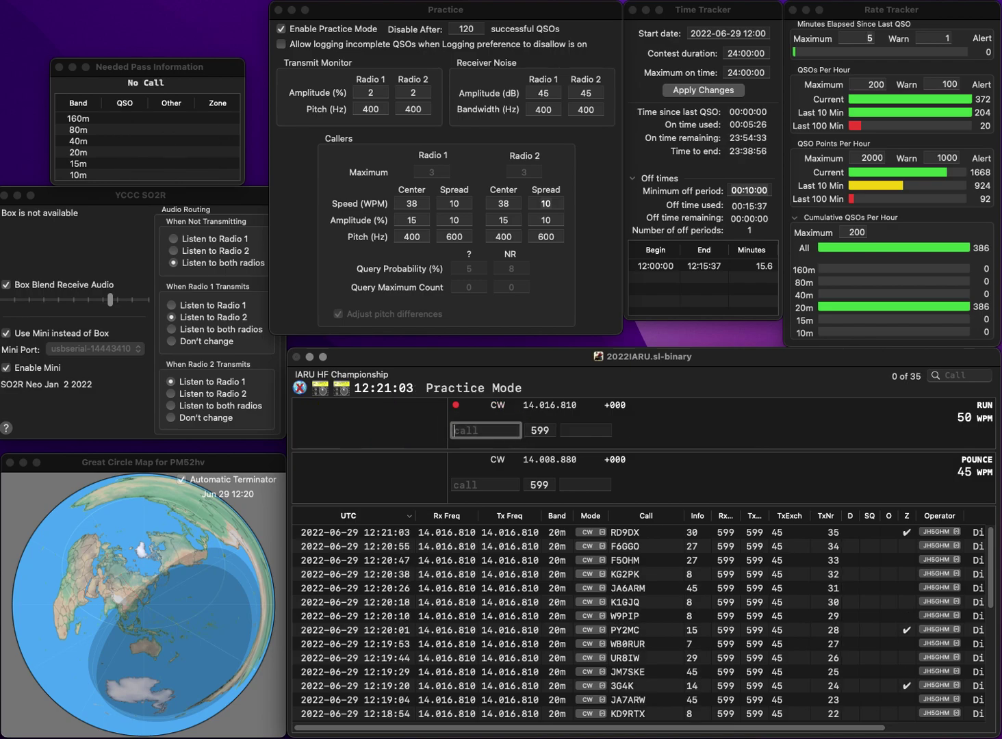
- Copy the caller's call sign as DH3GAR and log the run contact with received exchange 28
text(DH3GAR)
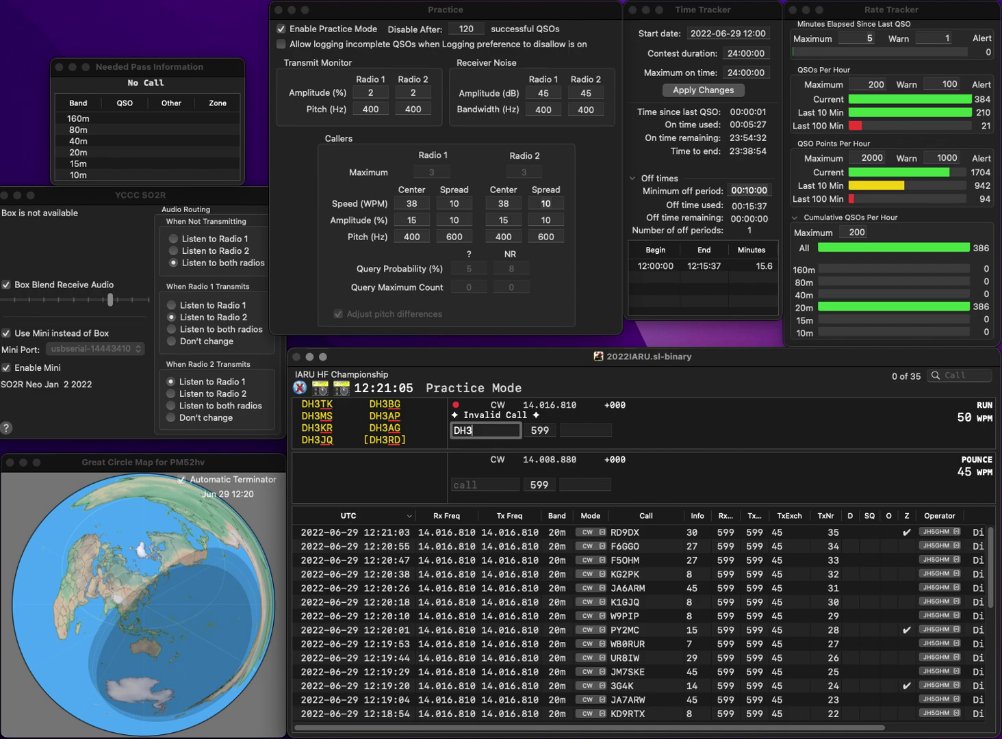
key(Return)
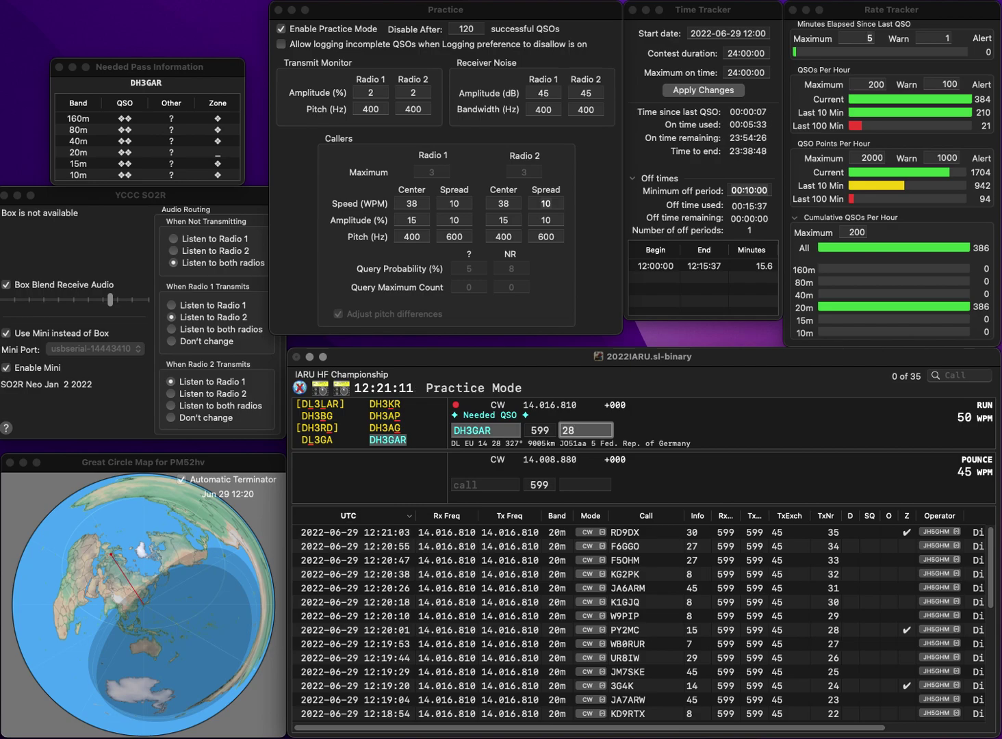
key(Return)
text(G2OND)
key(Left)
key(Left)
key(Left)
key(BackSpace)
text(3)
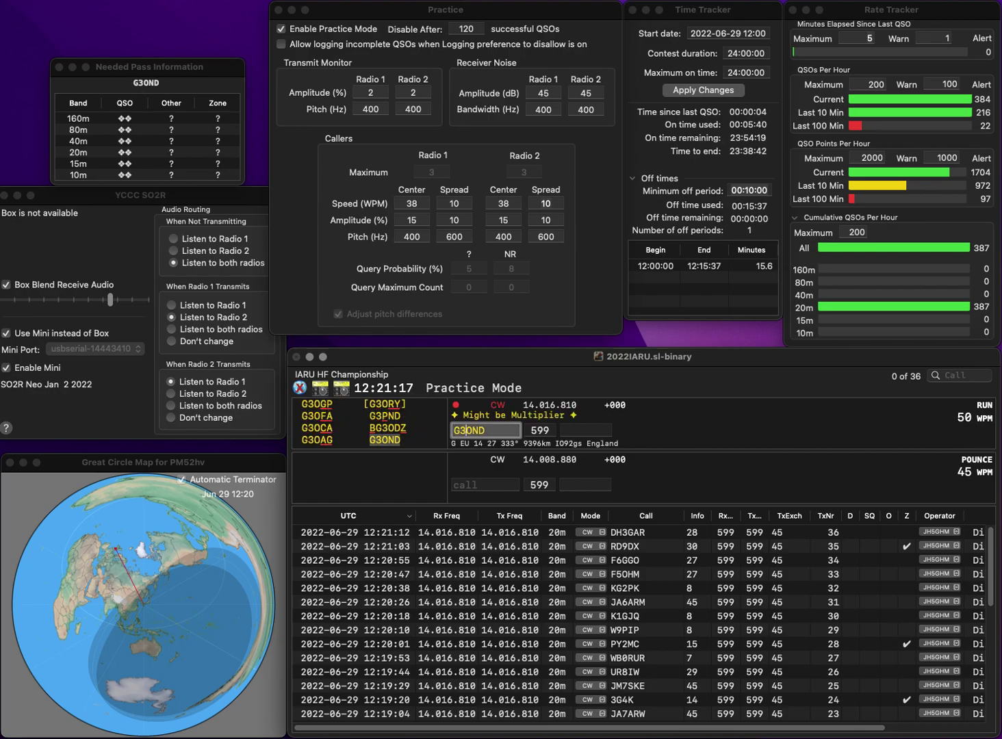
key(space)
text(27)
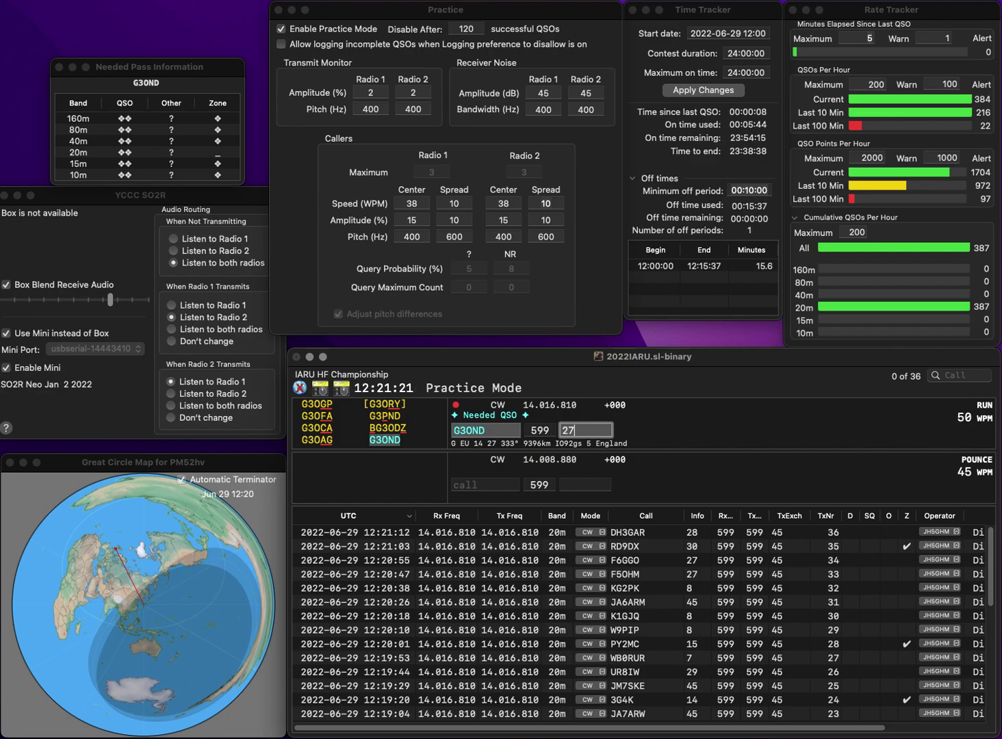
key(Return)
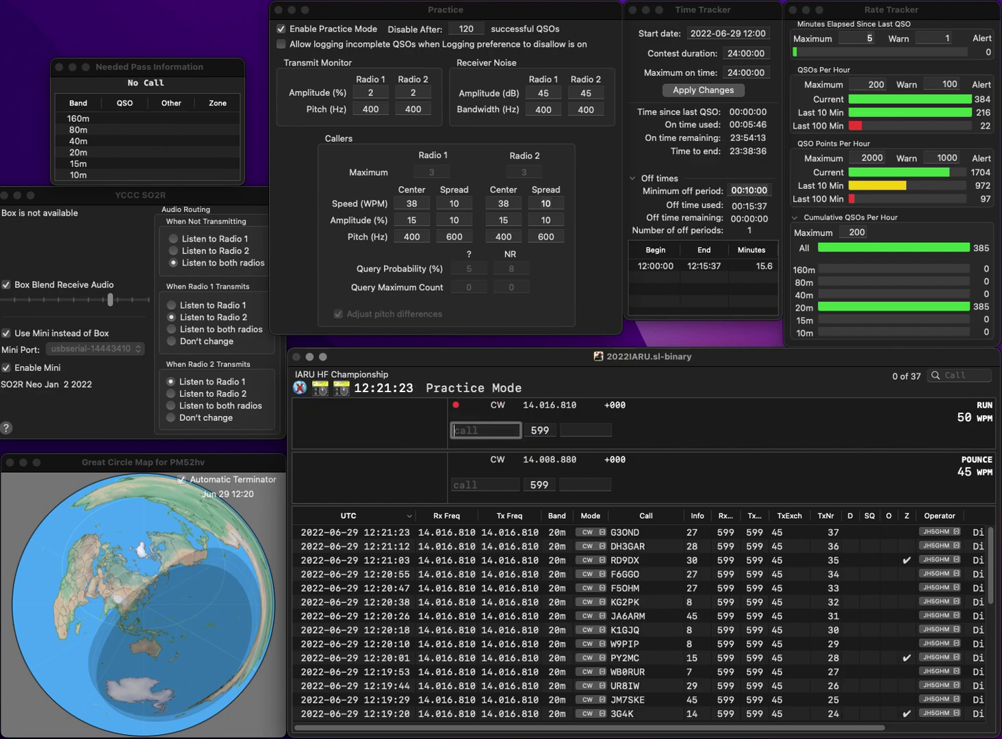
text(7N)
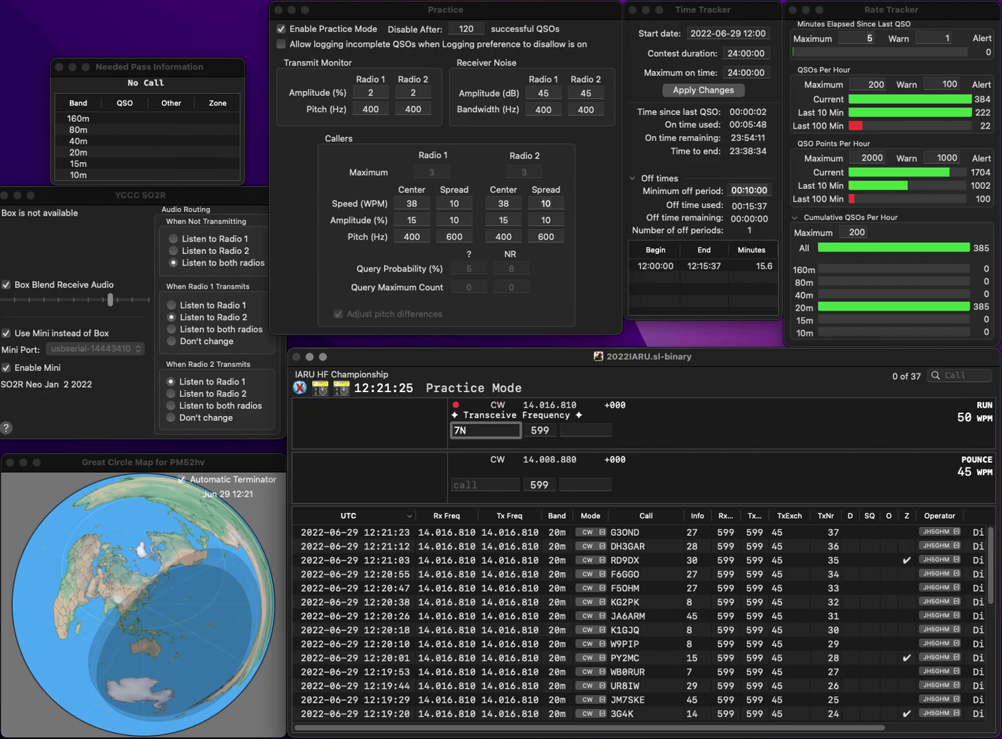
text(J)
key(super+Left)
text(K)
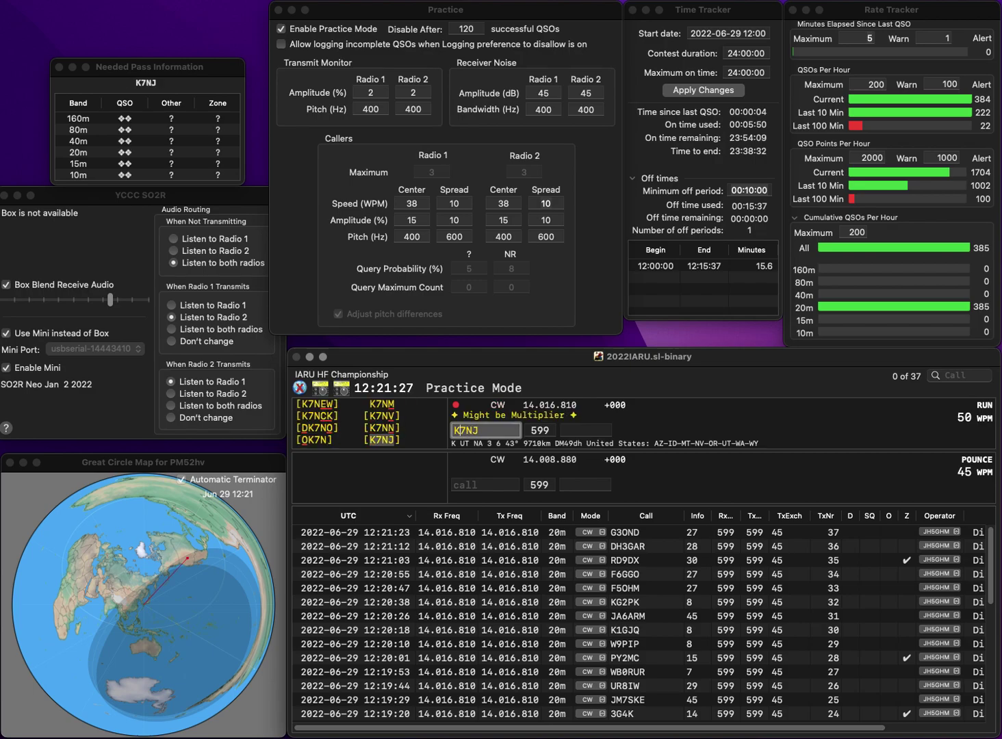
key(Return)
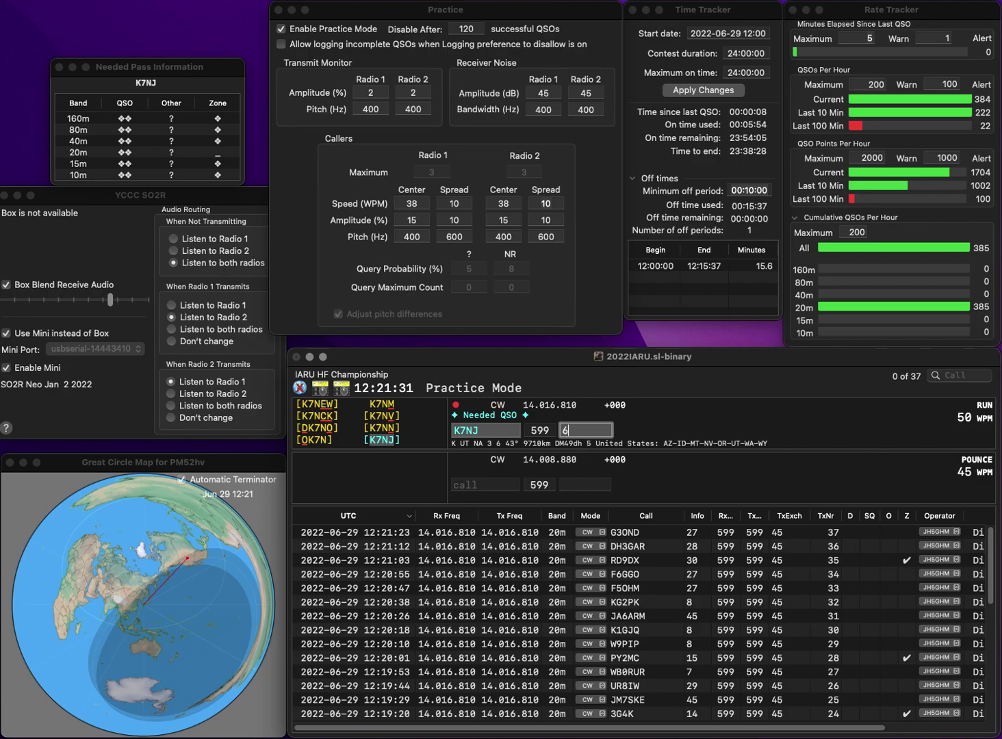
key(Return)
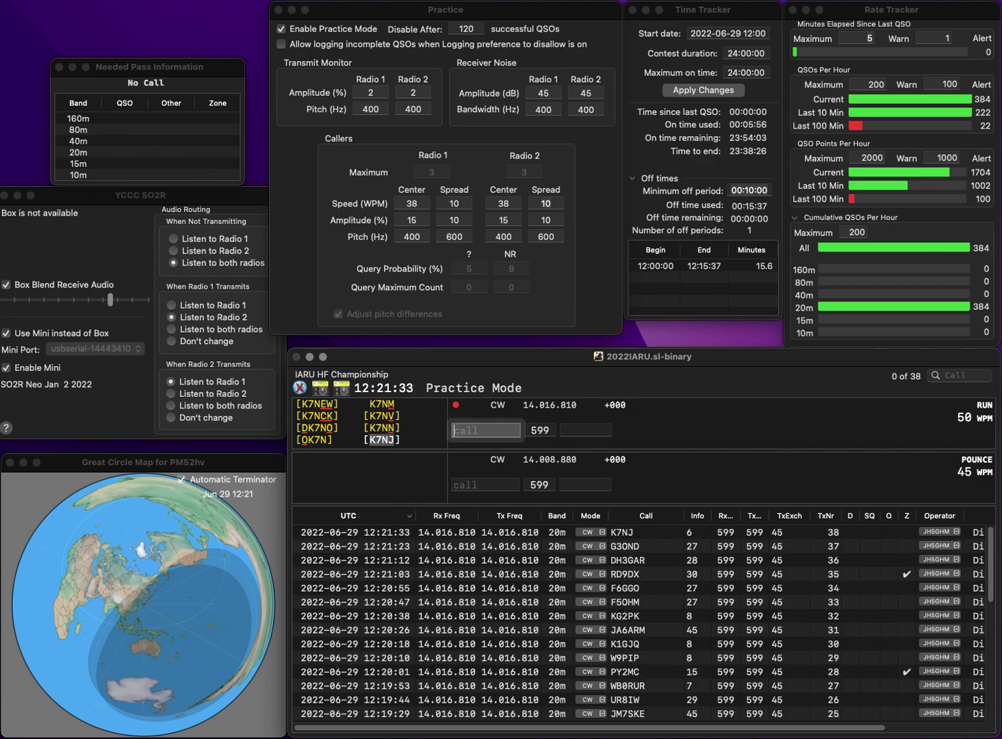
- Copy the caller's call sign as UD3T and log the run contact with received exchange 29
text(UD3T)
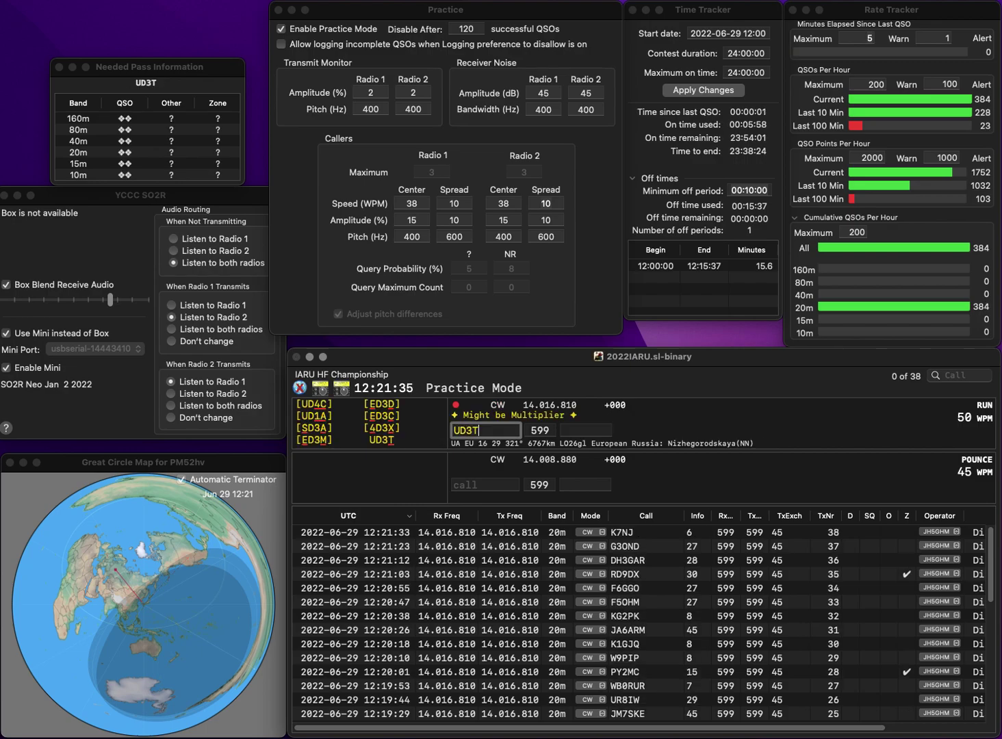
key(Return)
text(29)
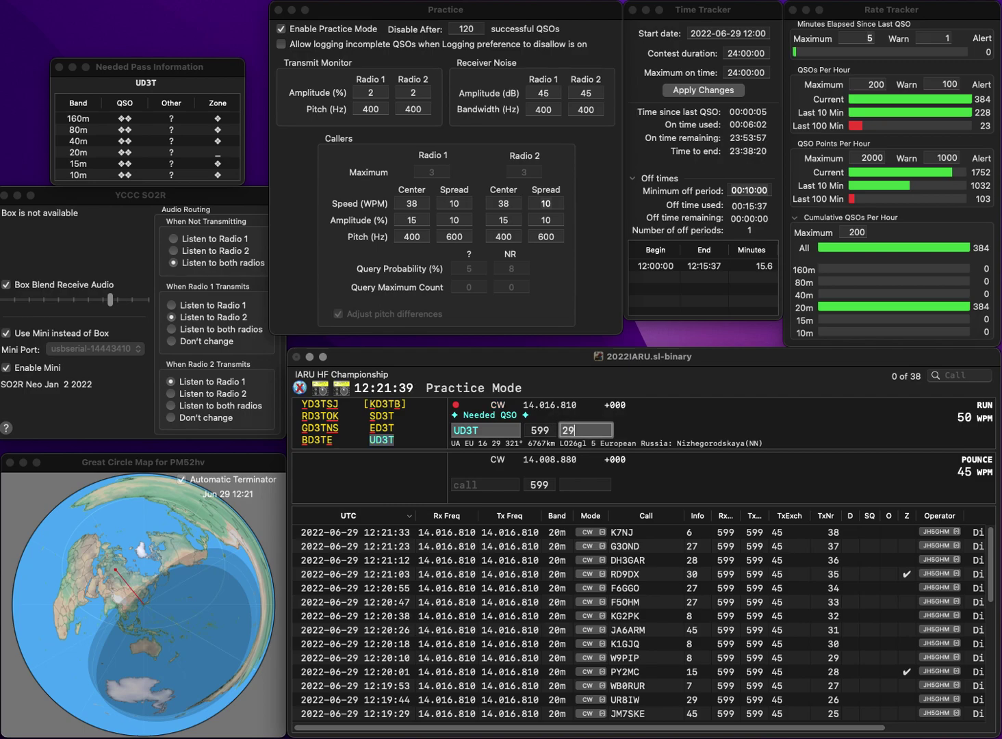
key(Return)
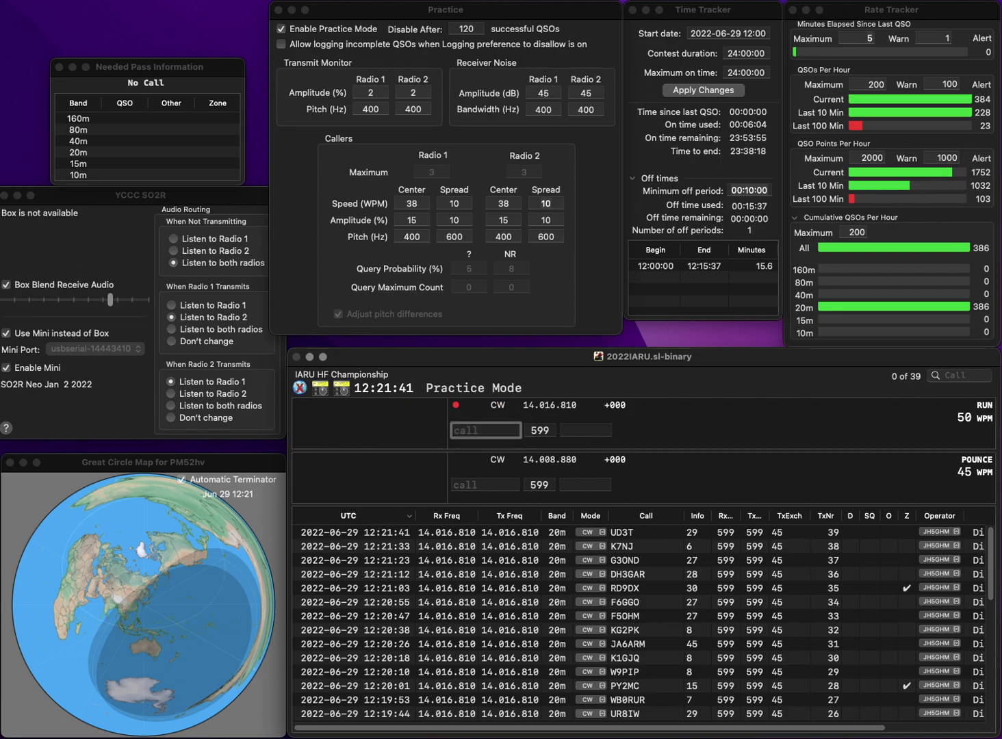
text(OK7M)
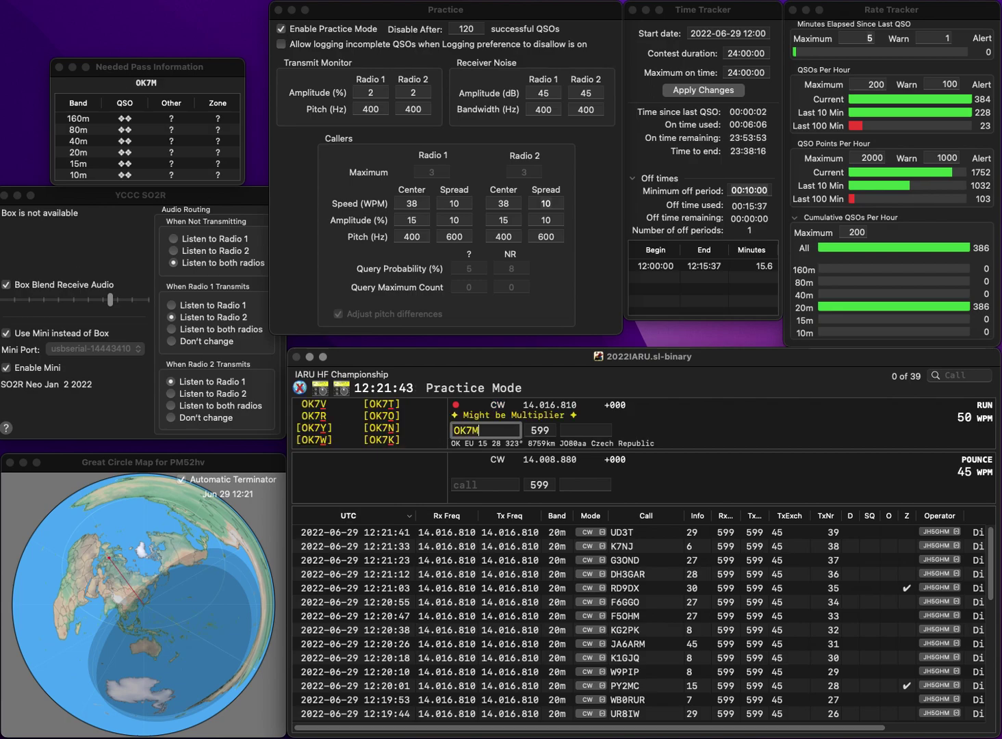
text(H)
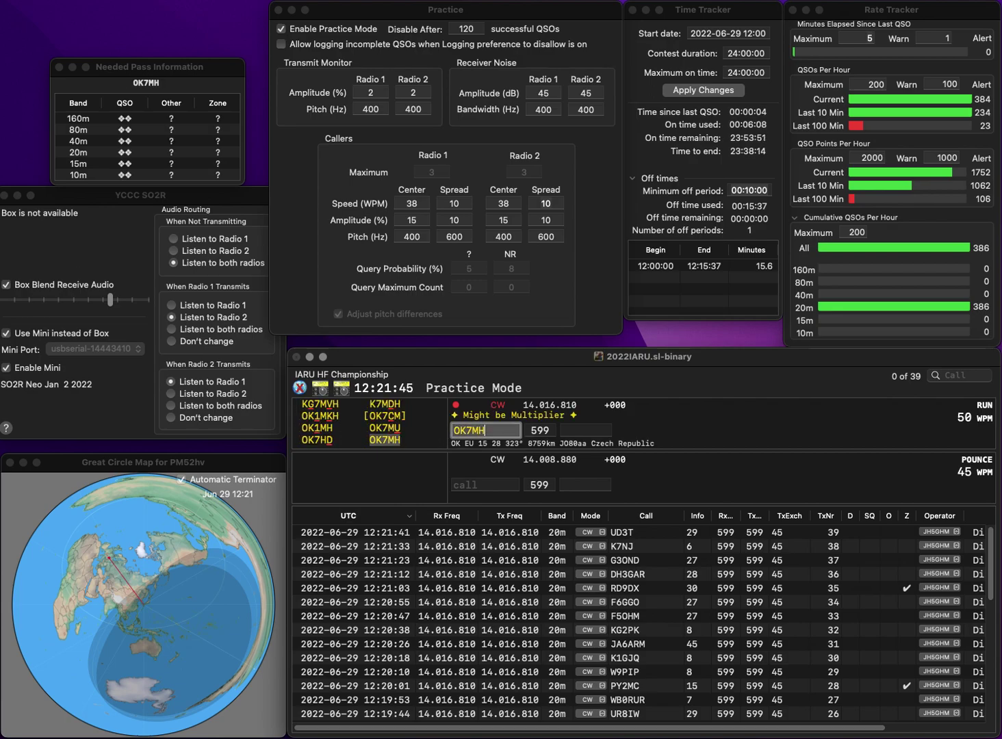
key(space)
text(28)
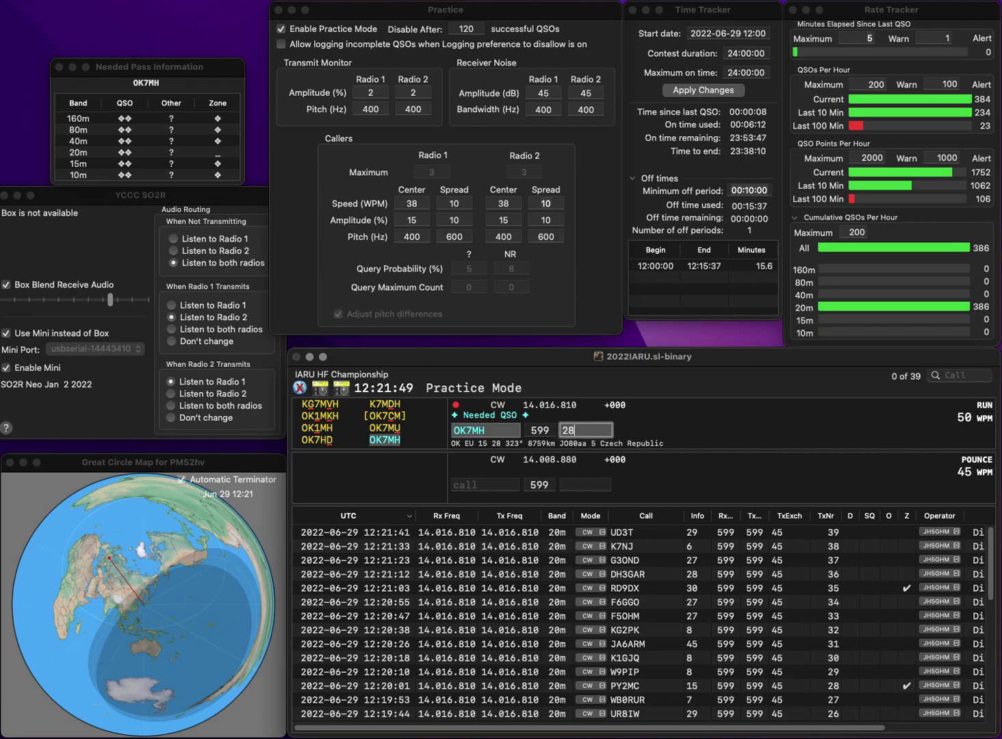
key(Return)
text(U)
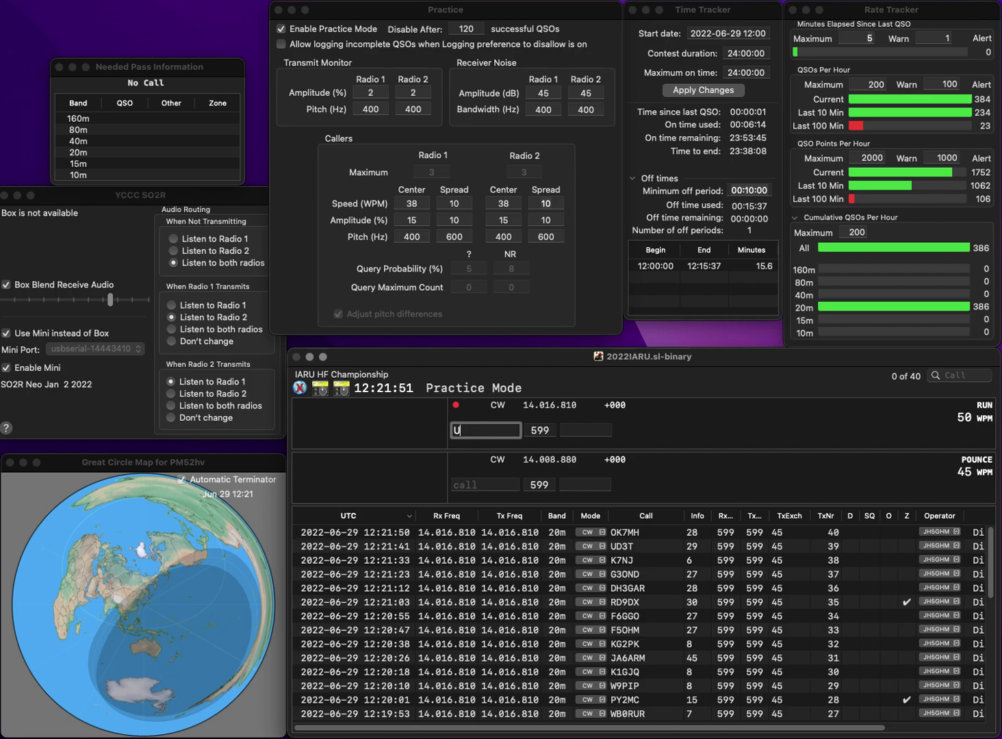
text(N7JID)
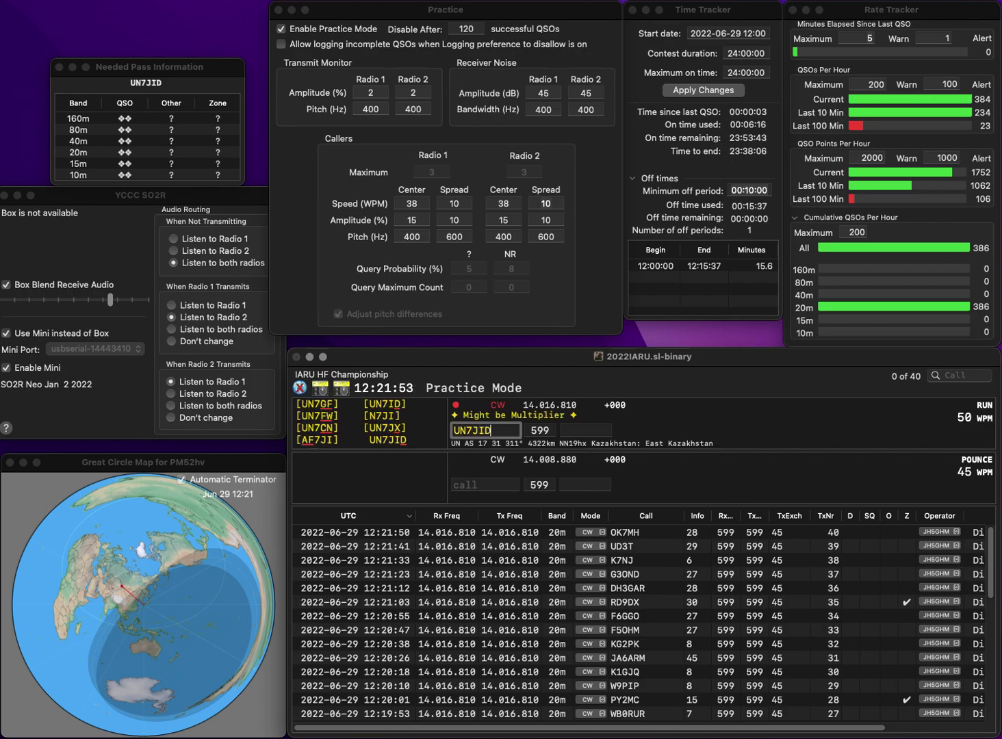
key(space)
text(31)
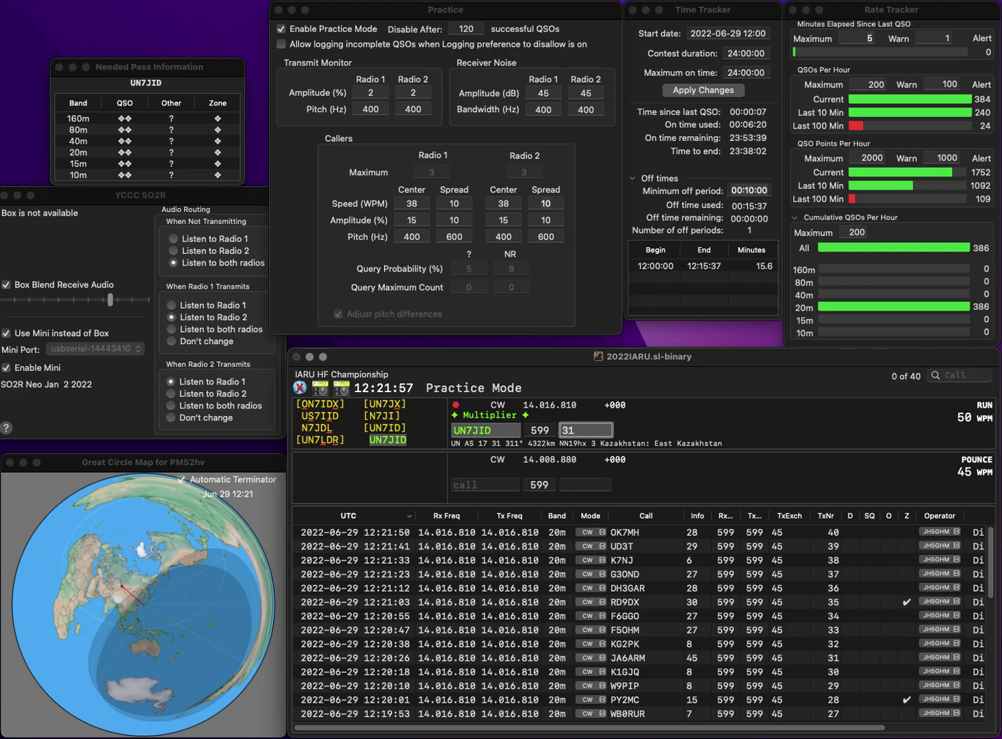
key(Return)
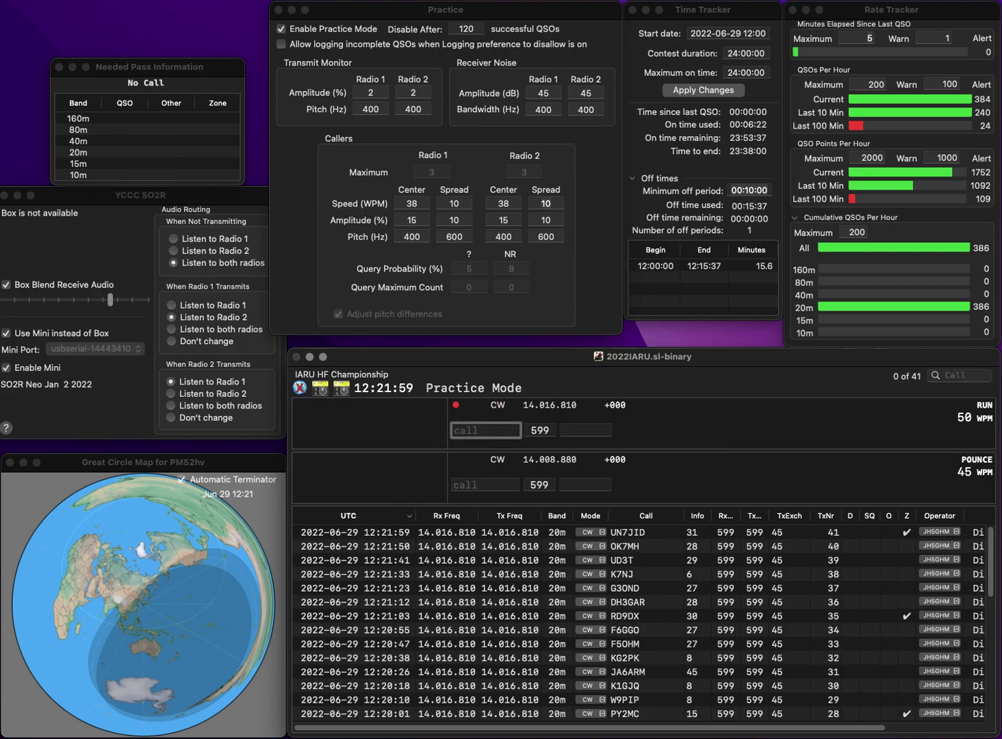
text(W)
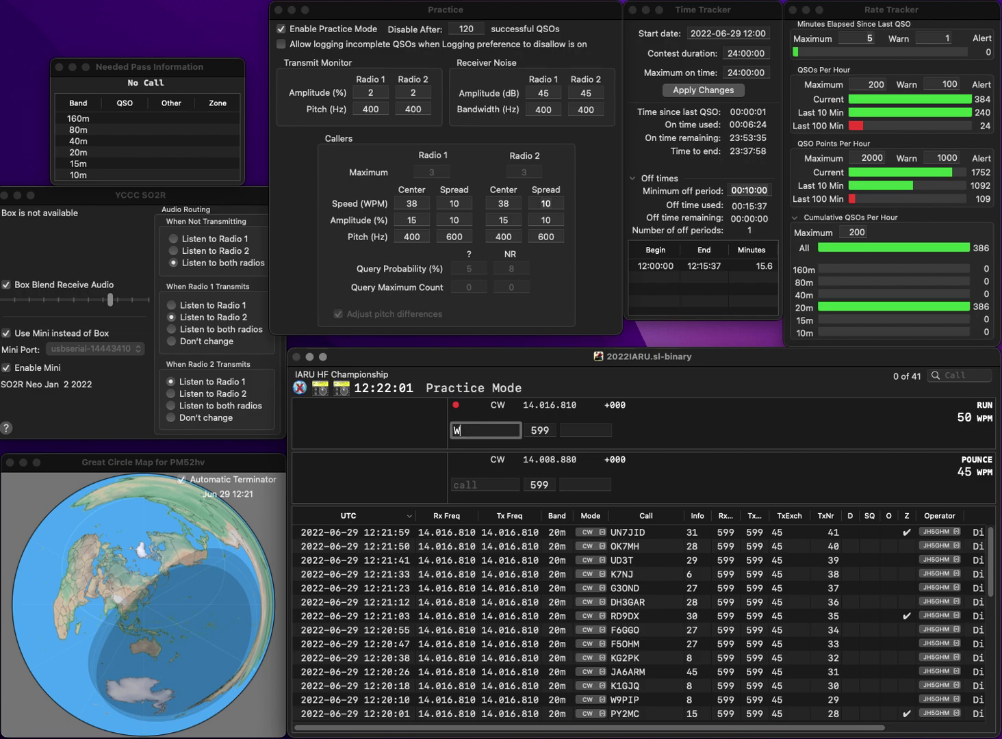
text(2QL)
key(space)
text(8)
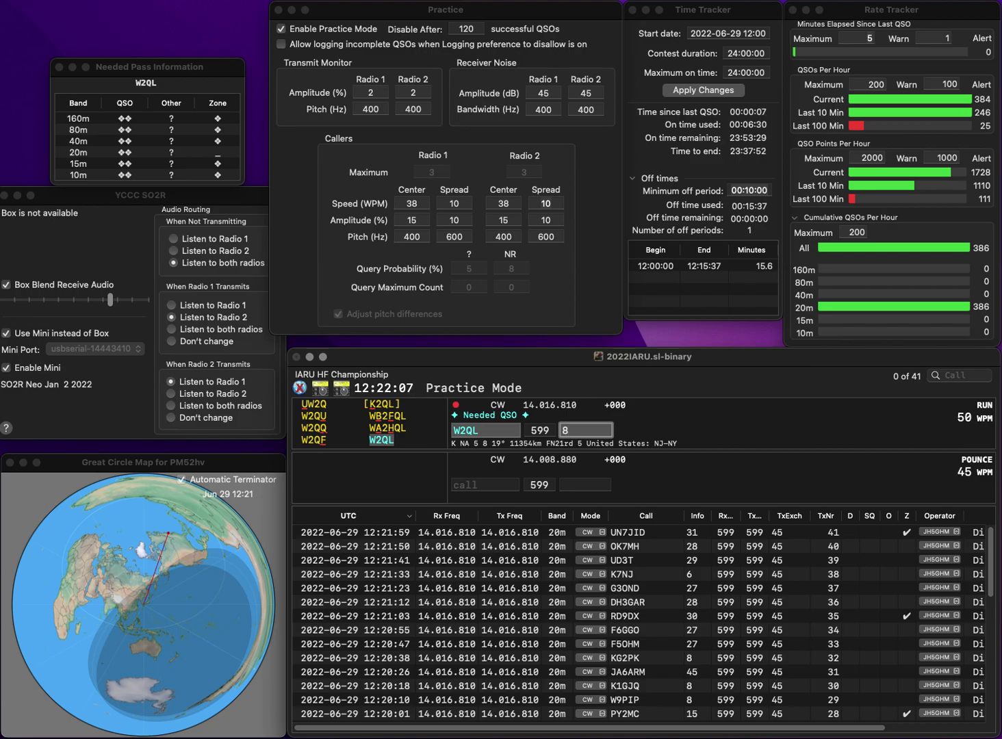
key(Return)
text(N3OW)
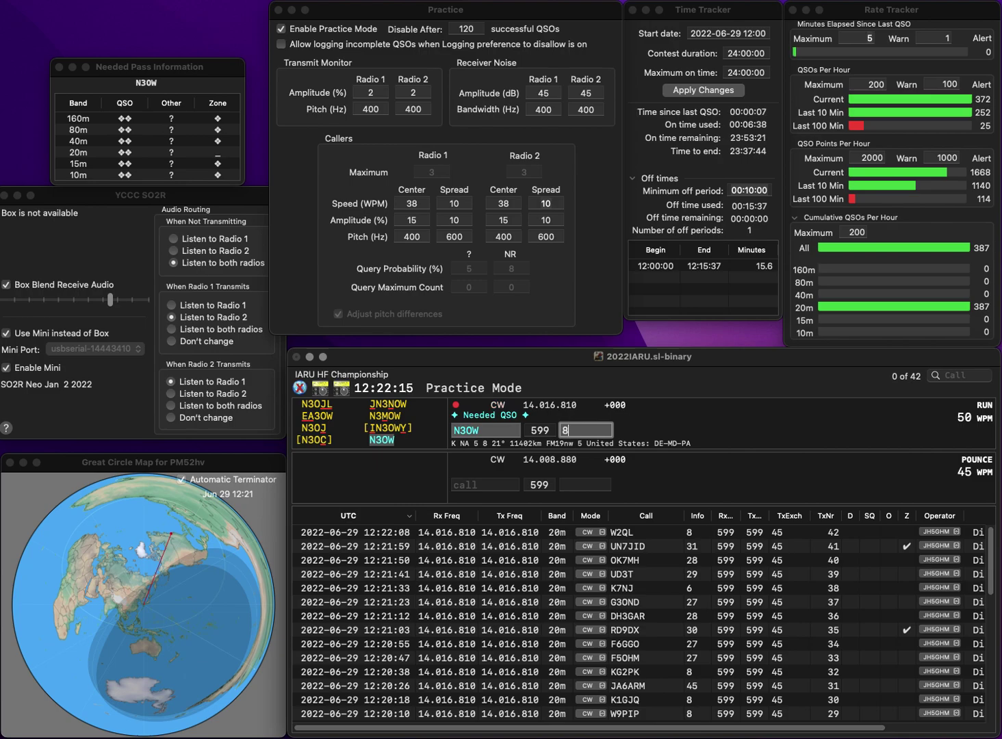
key(Return)
text(D)
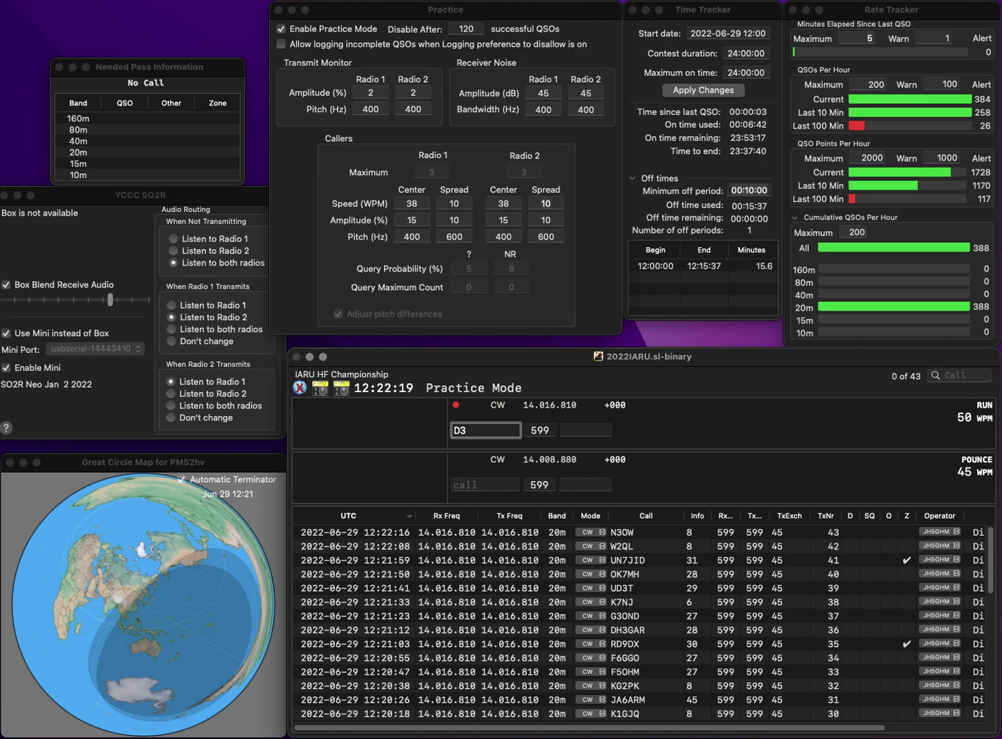
text(LD)
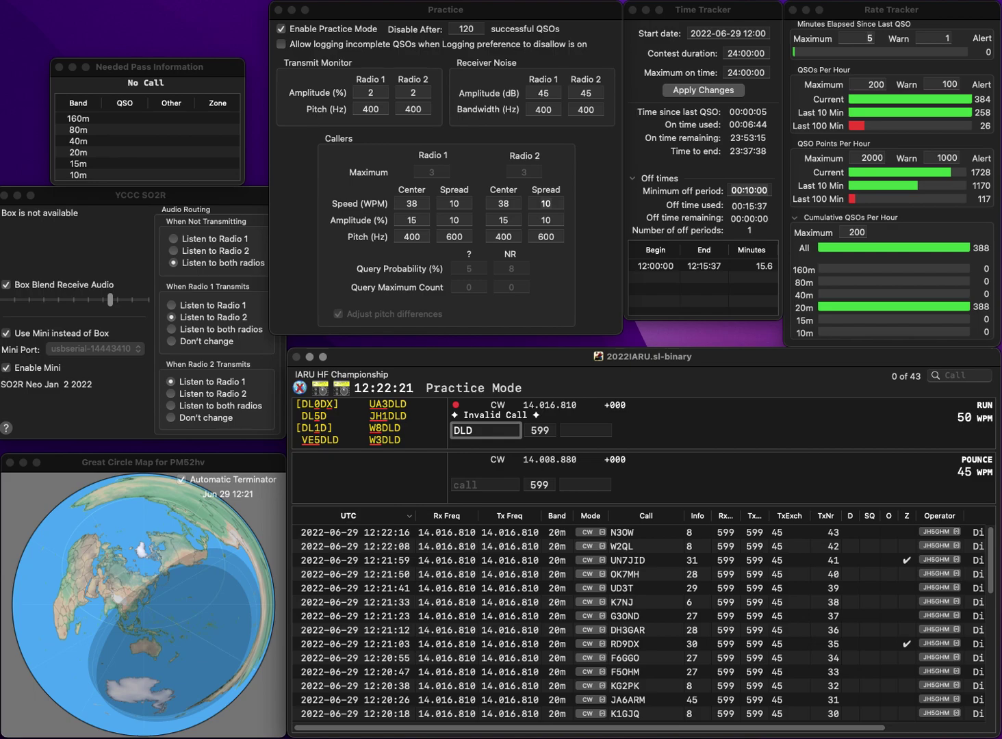
key(BackSpace)
text(5ZB)
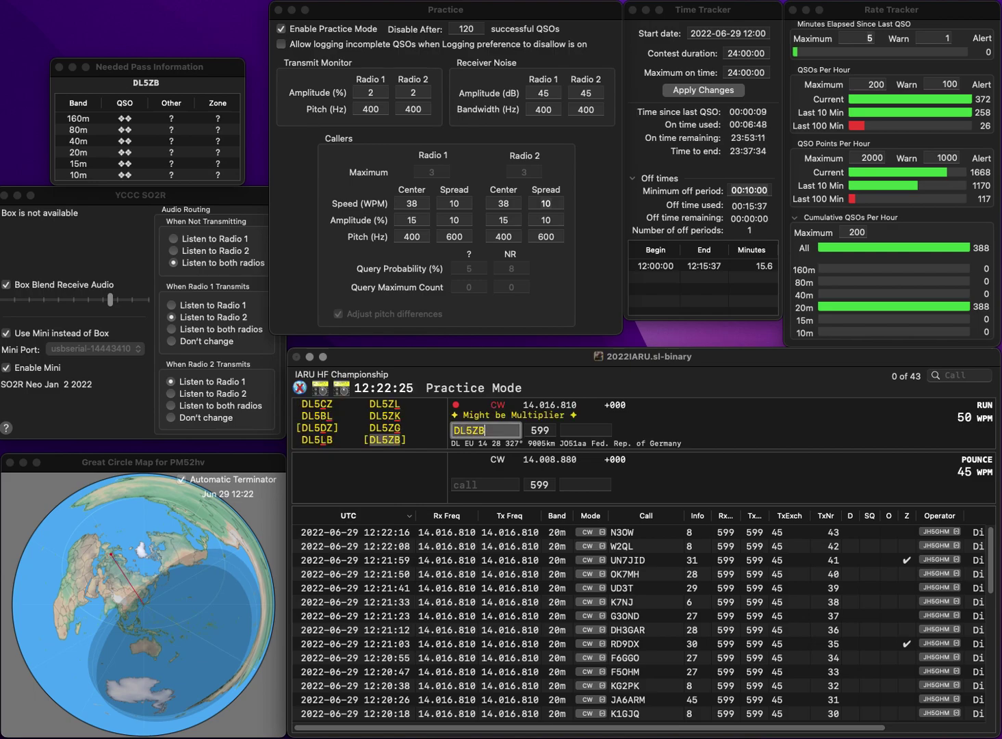
key(space)
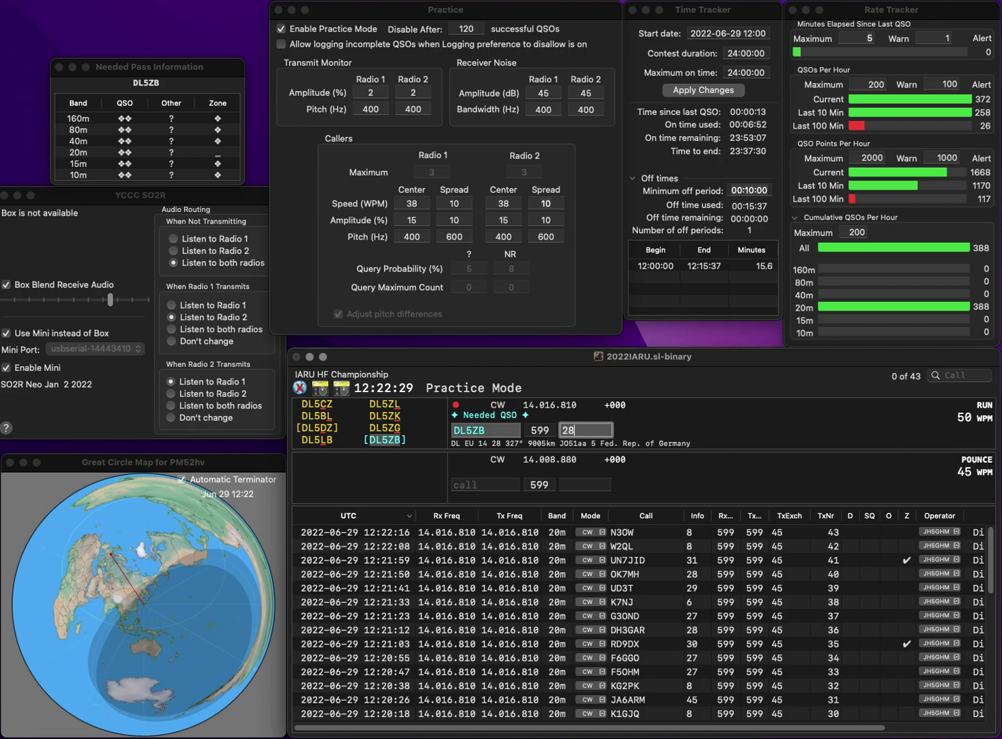
key(Return)
text(N6WJN)
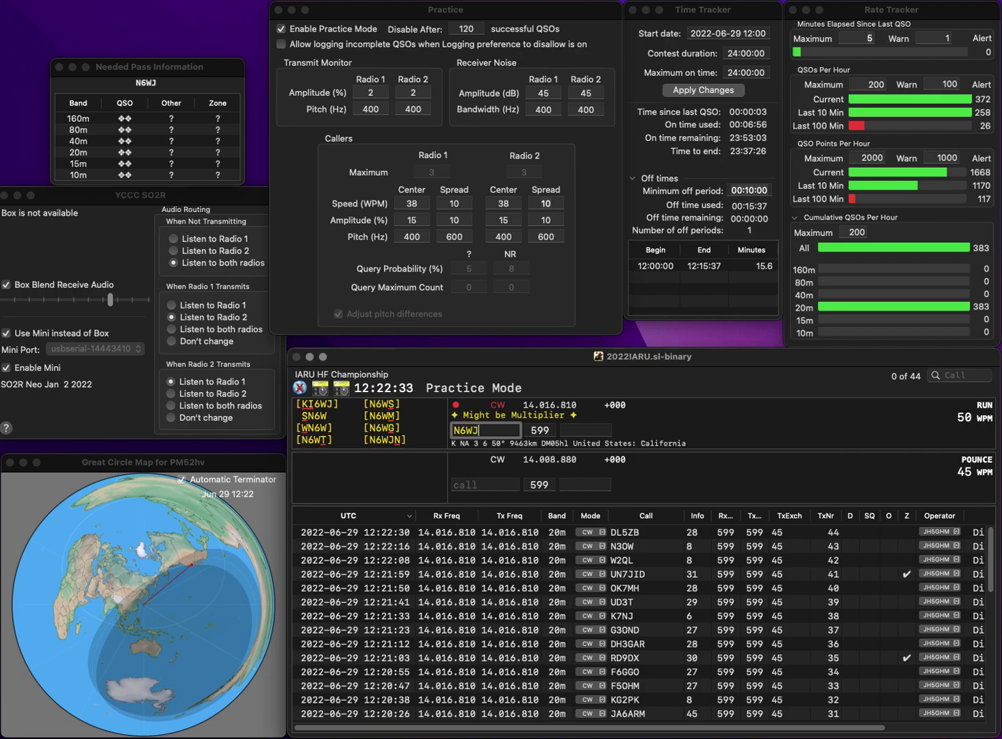
key(Return)
text(6)
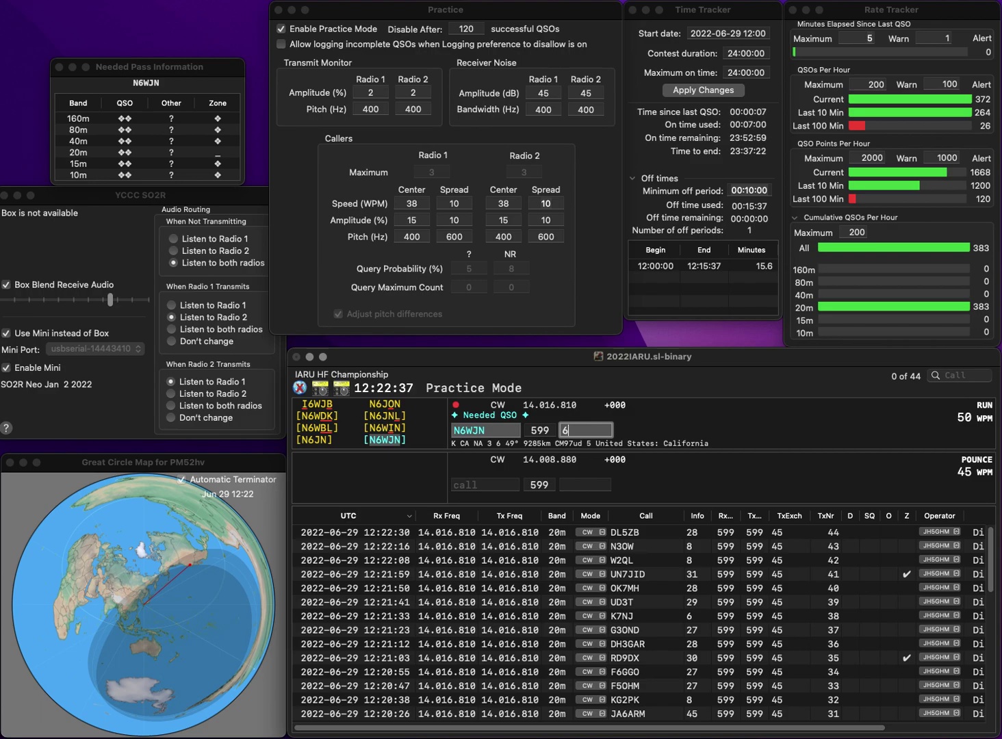
key(Return)
text(KO6N)
key(space)
text(6)
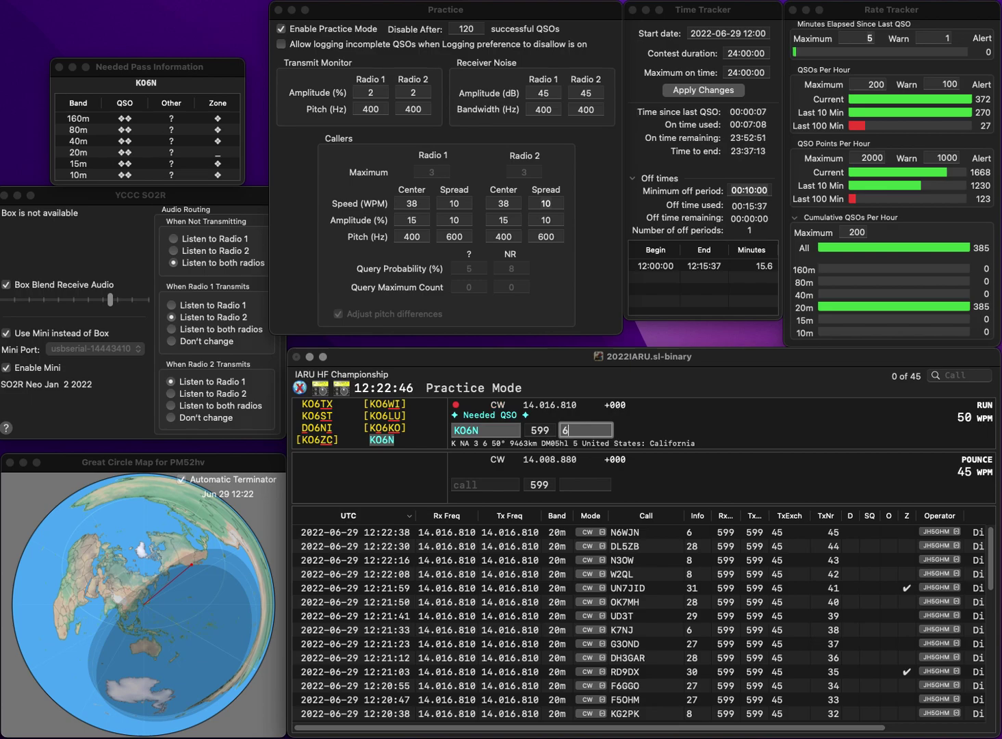
key(Return)
text(7W)
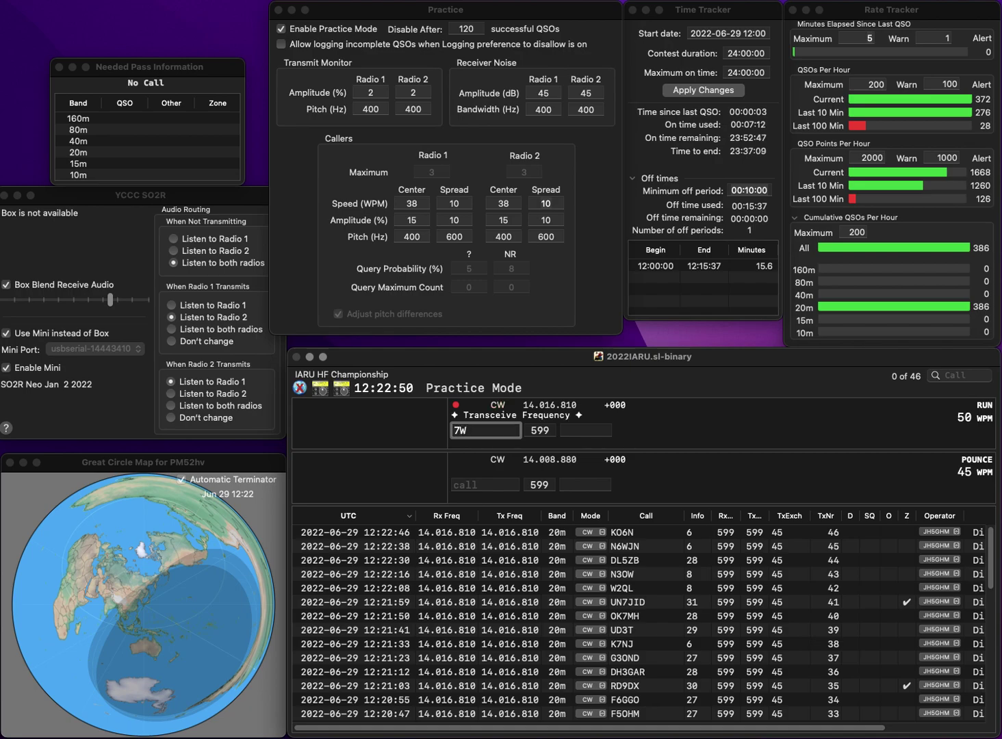
text(9A)
key(space)
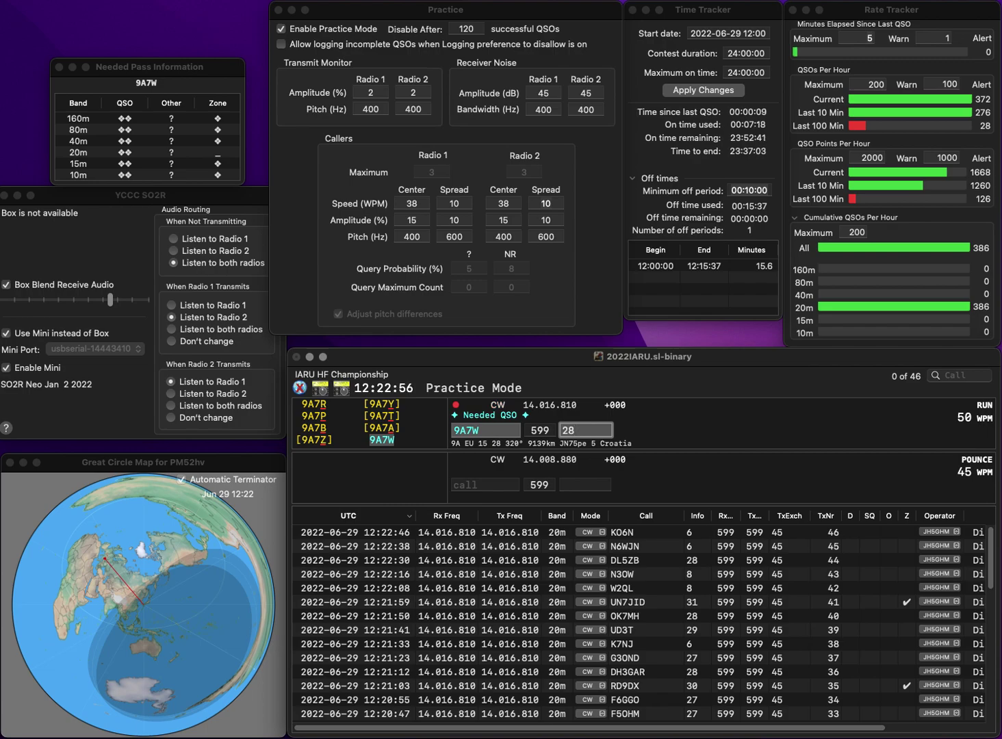
key(Return)
text(W6P)
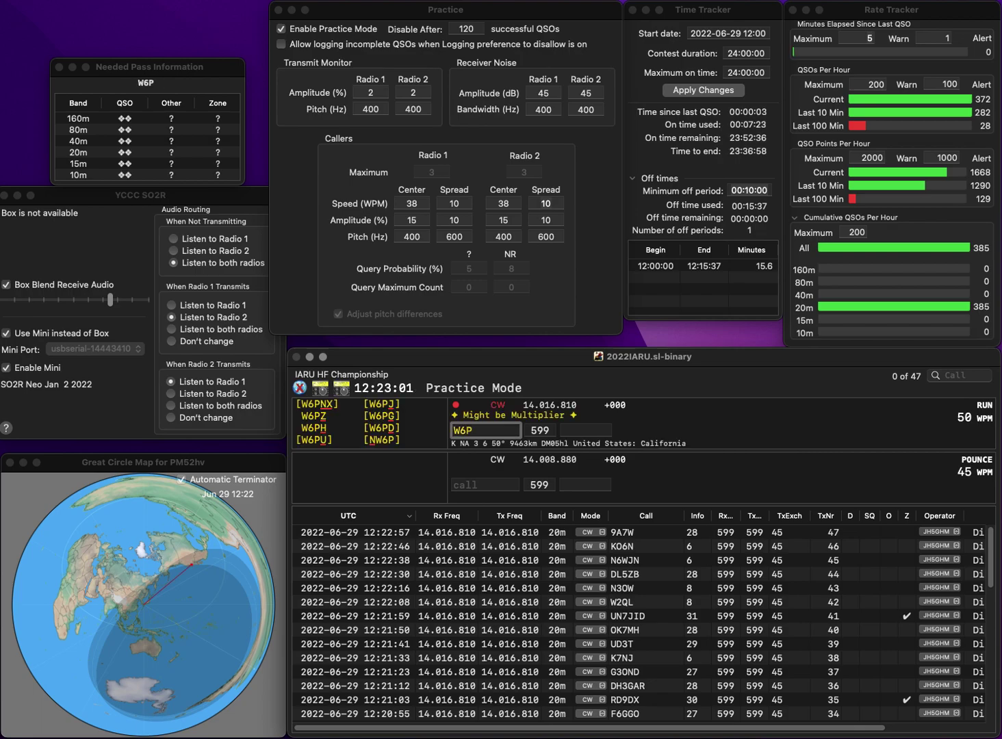
key(BackSpace)
text(O)
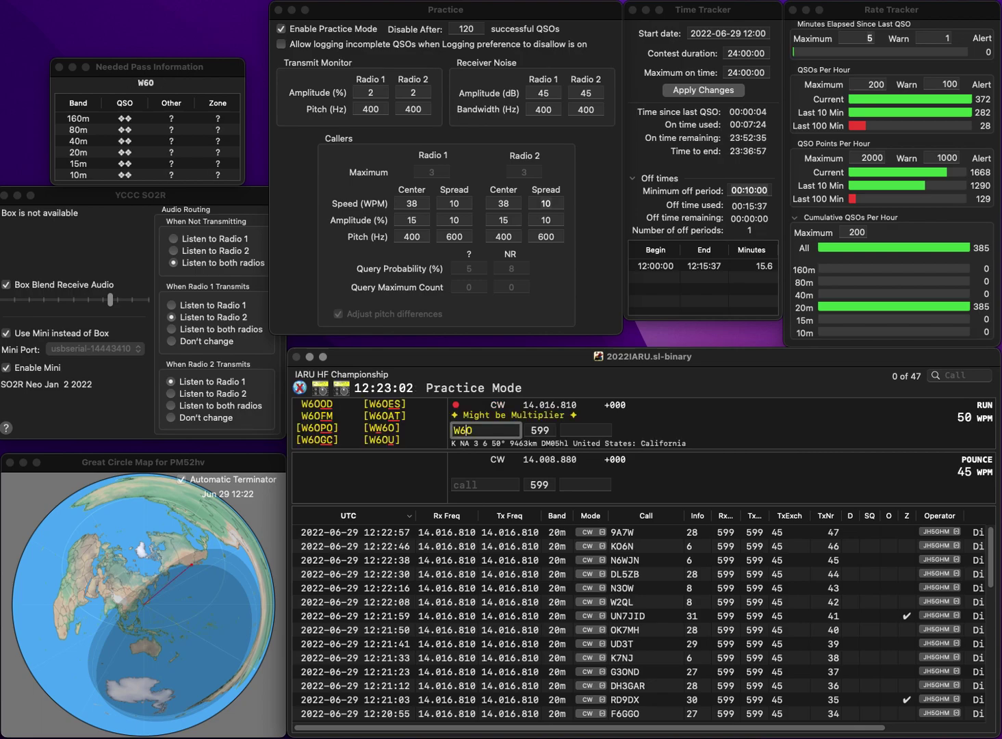
key(BackSpace)
text(UDO)
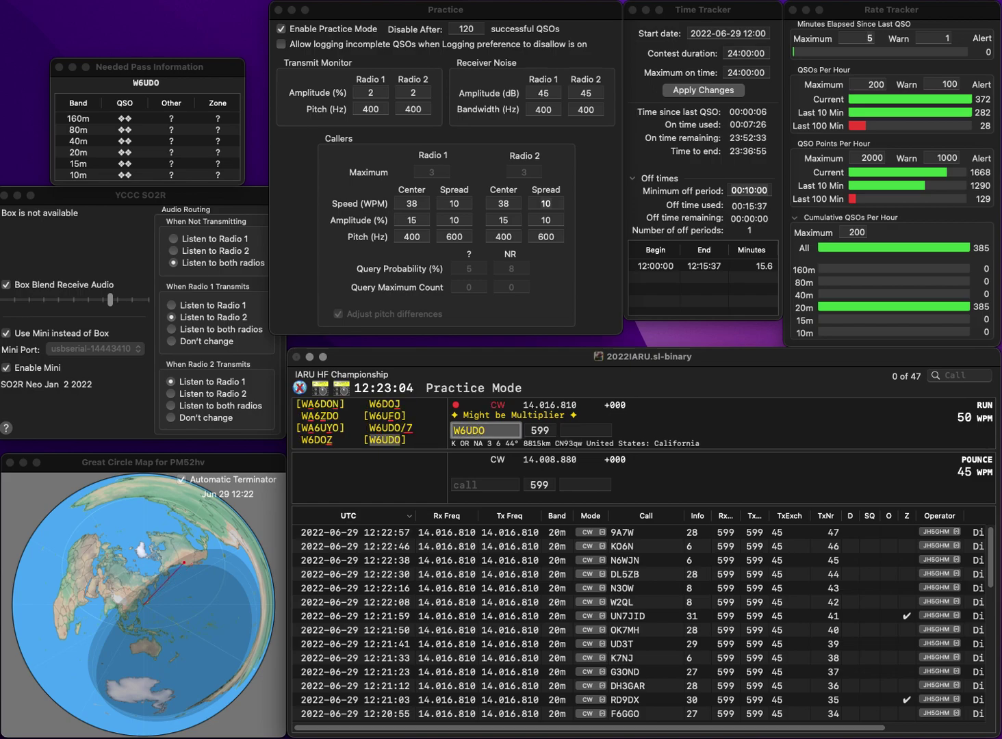
key(space)
text(6)
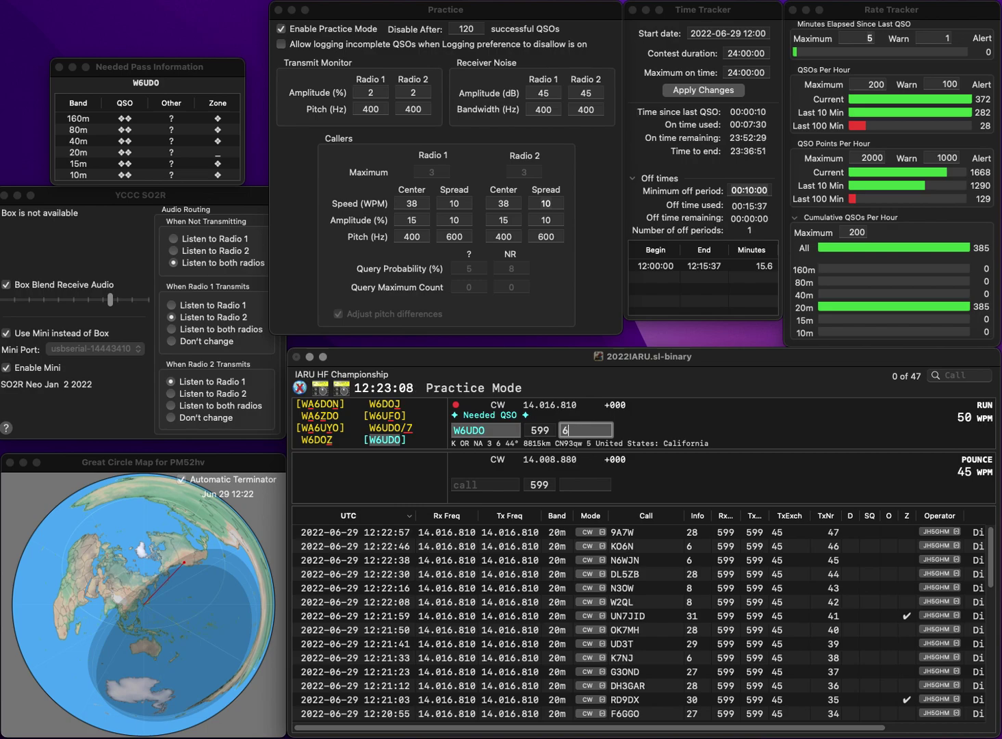
key(Return)
- Copy the caller's call sign as LU4D and log the run contact with received exchange 14
text(LU4D)
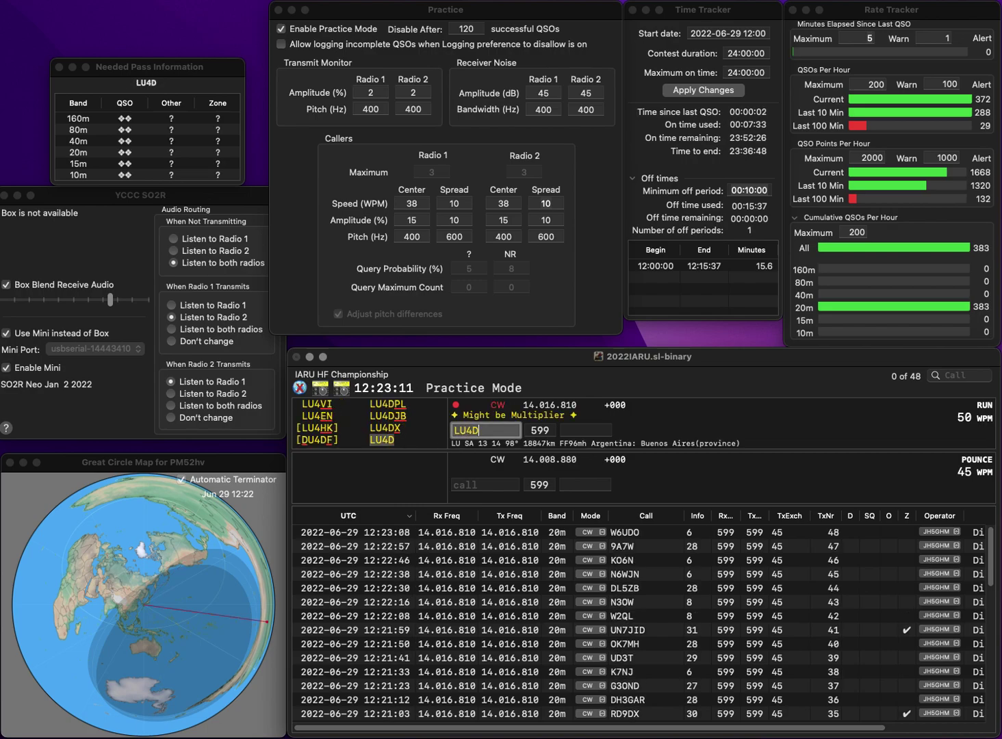
key(space)
text(14)
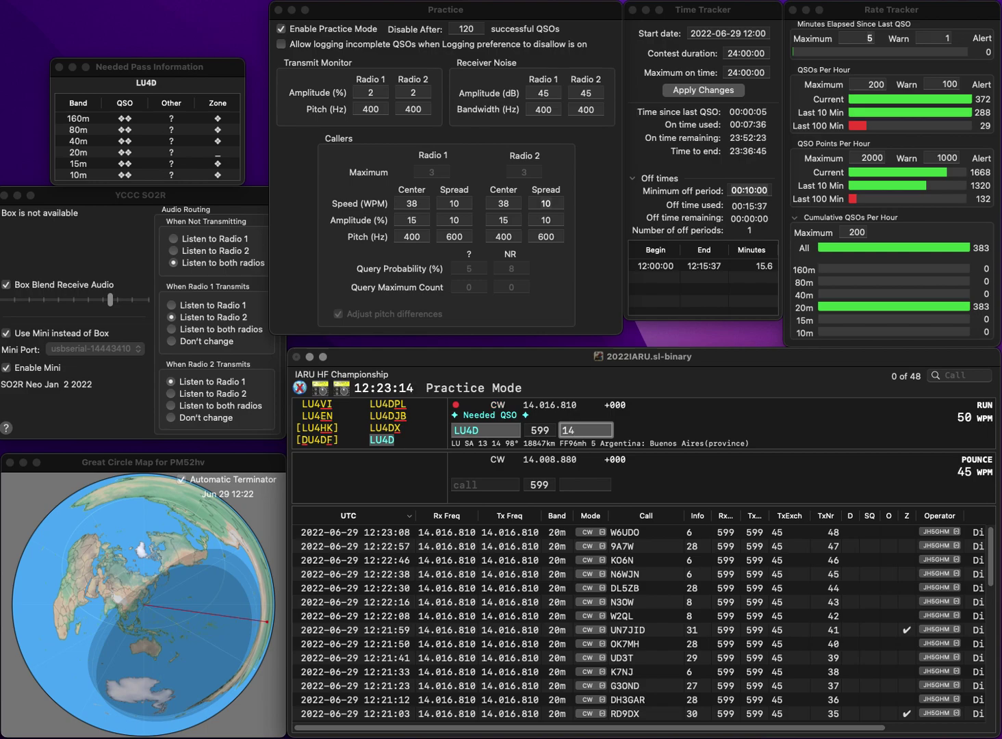
key(Return)
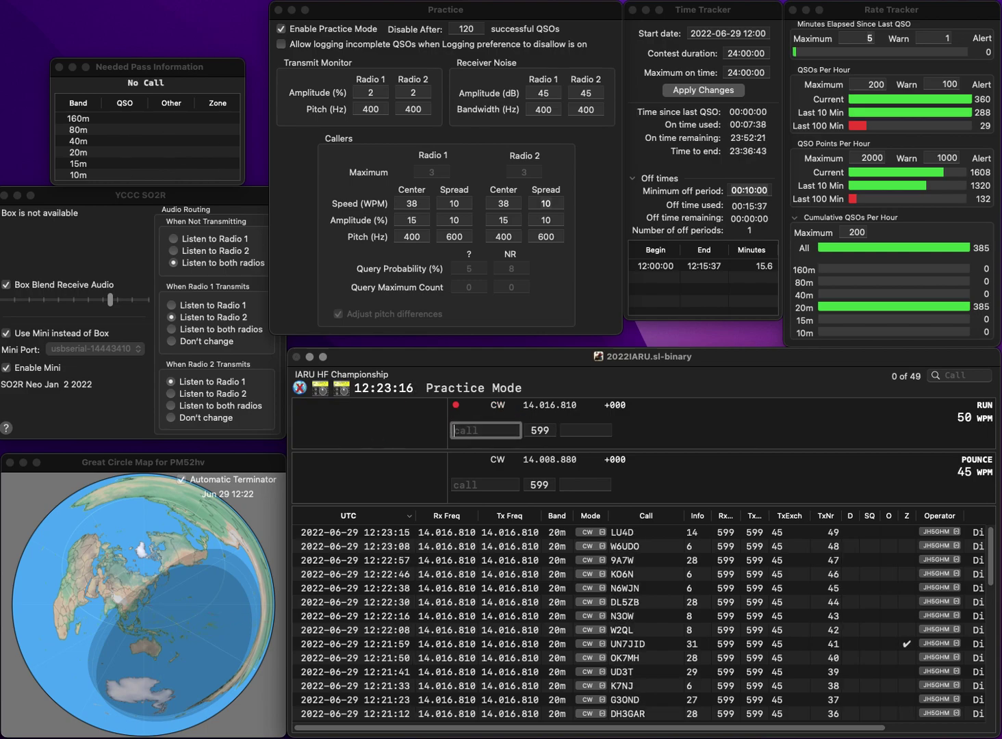
text(JA7ODY)
key(space)
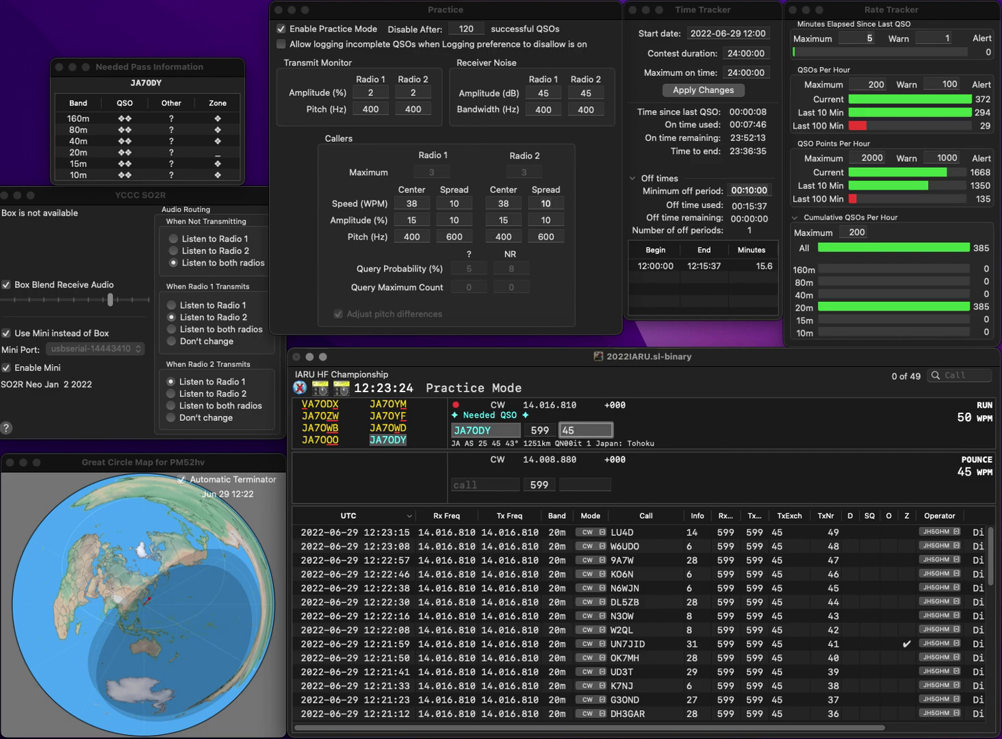
key(Return)
text(JA2MWV)
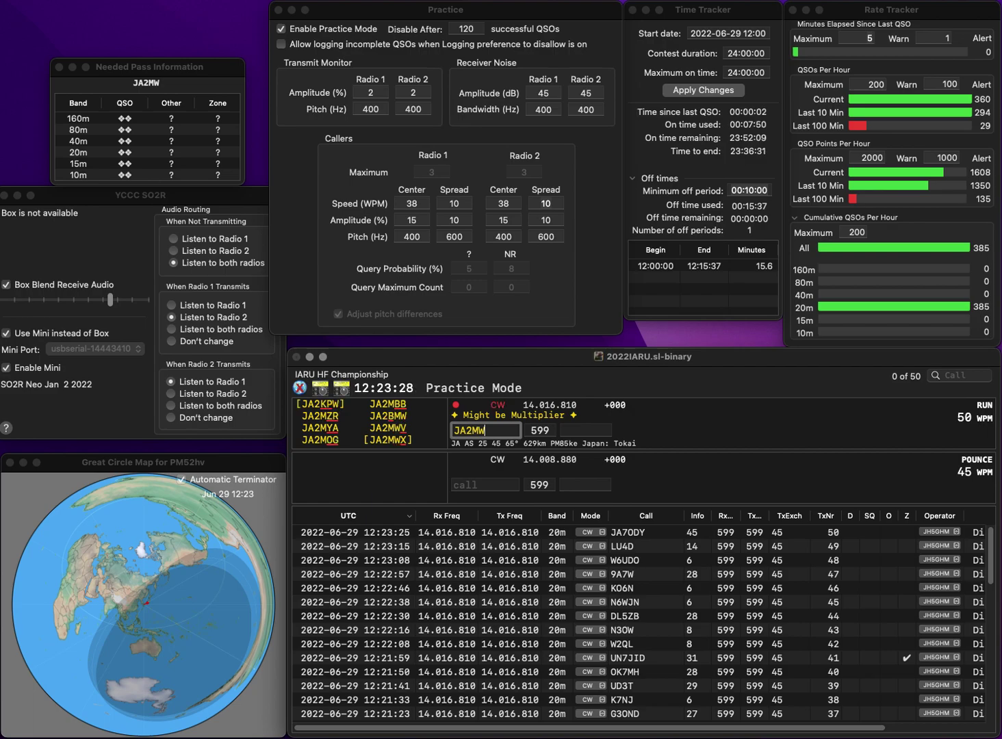
key(space)
text(45)
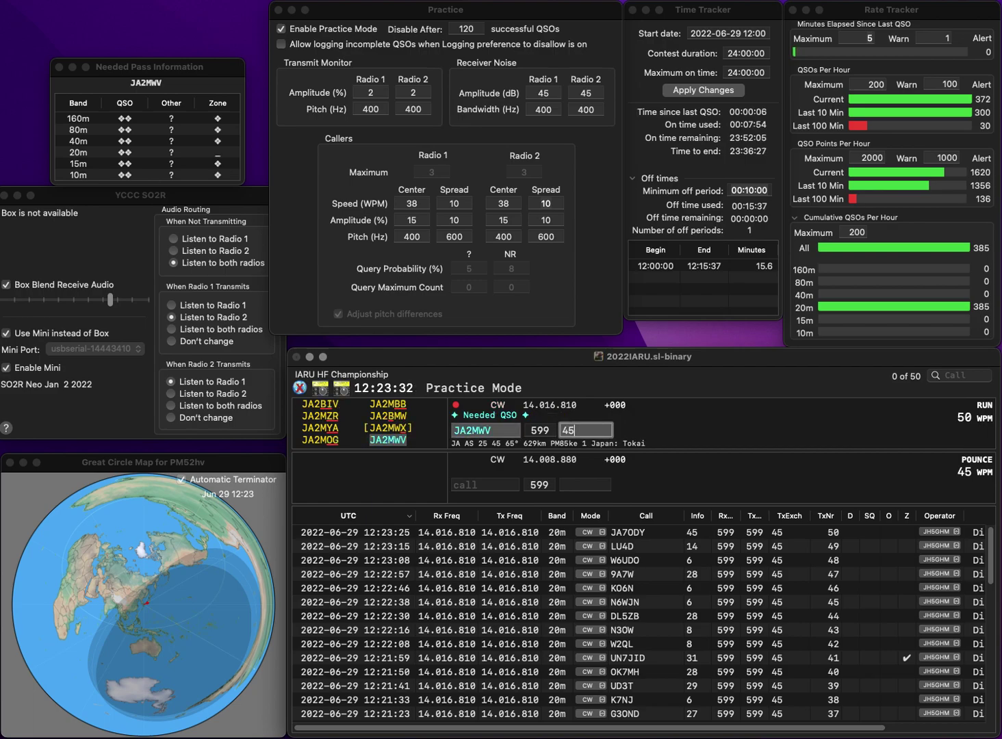
key(Return)
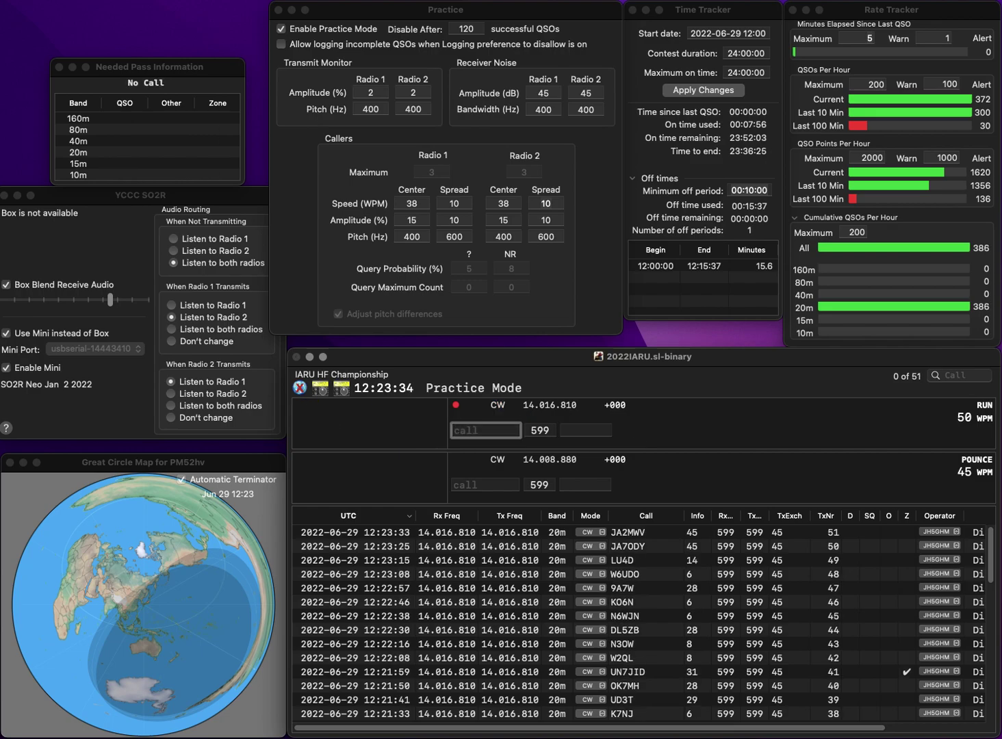
text(NN9I)
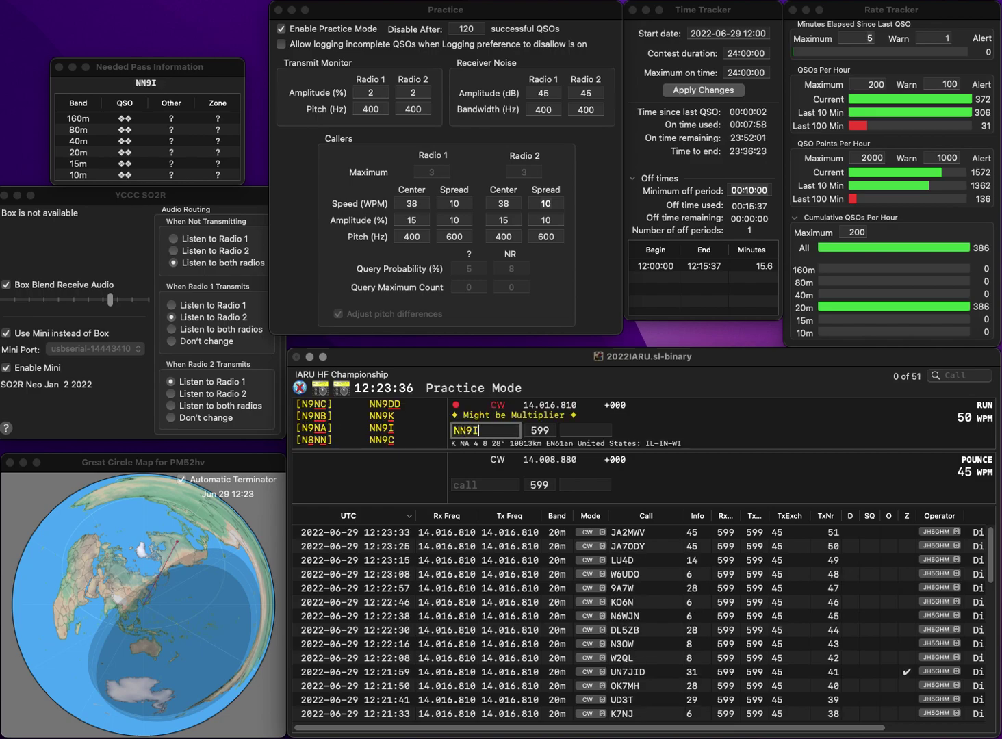
key(Tab)
text(8)
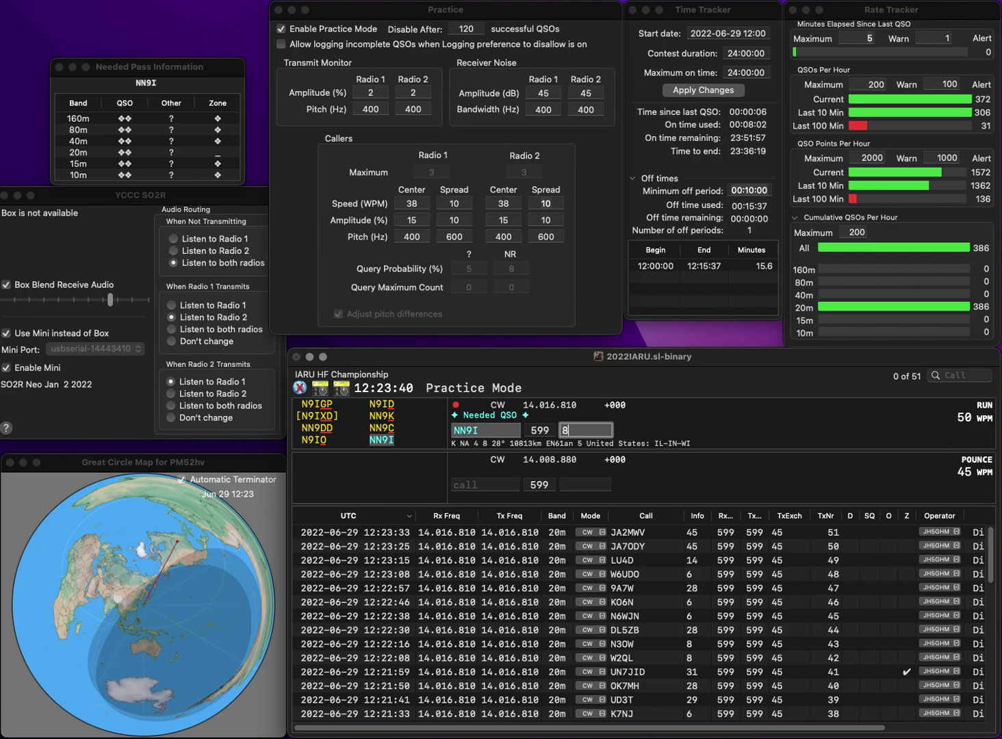
key(Return)
- Copy the caller's call sign, correcting it to 7A1B, and log the run contact with received exchange 54
text(GLZ1D)
key(ctrl+a)
key(Delete)
key(Delete)
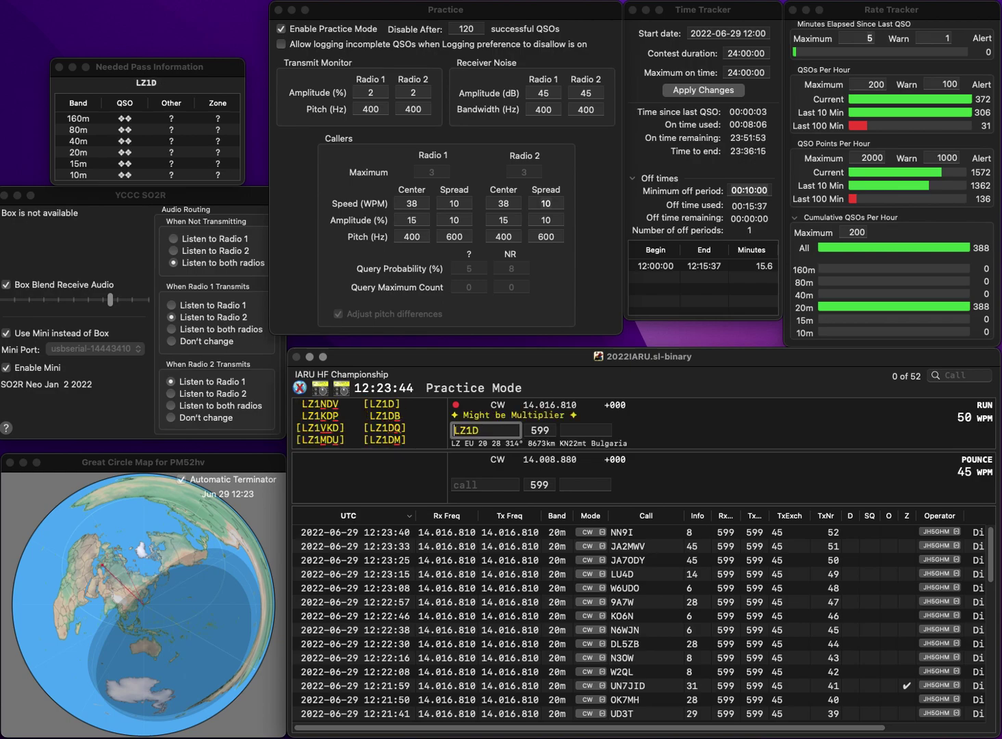
text(A)
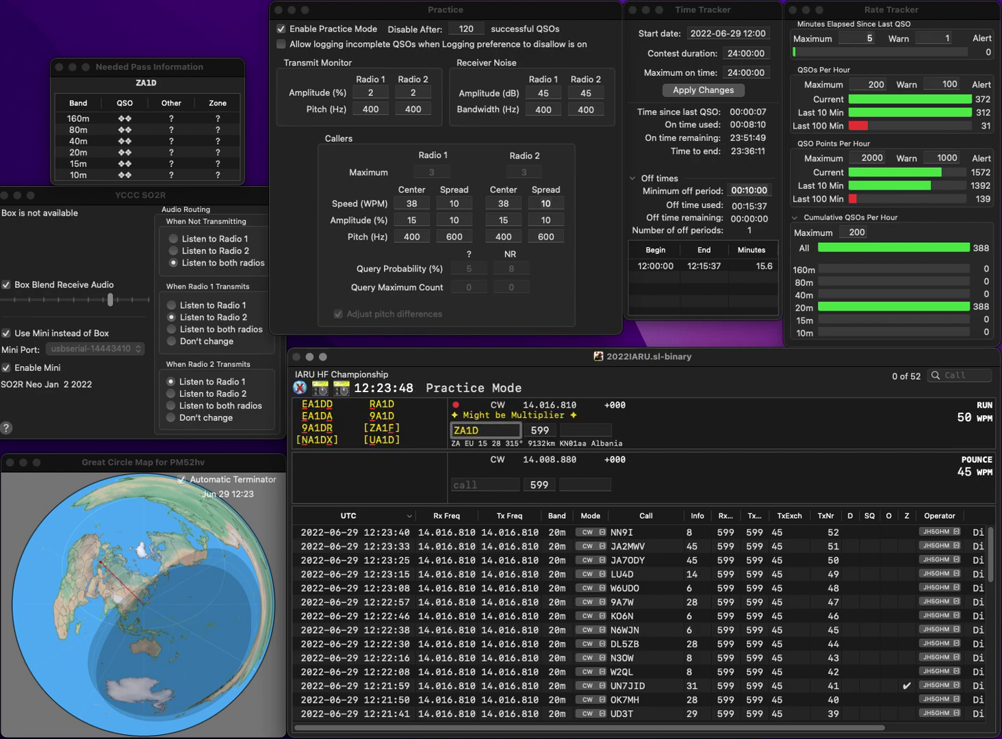
key(Left)
key(BackSpace)
text(7)
key(BackSpace)
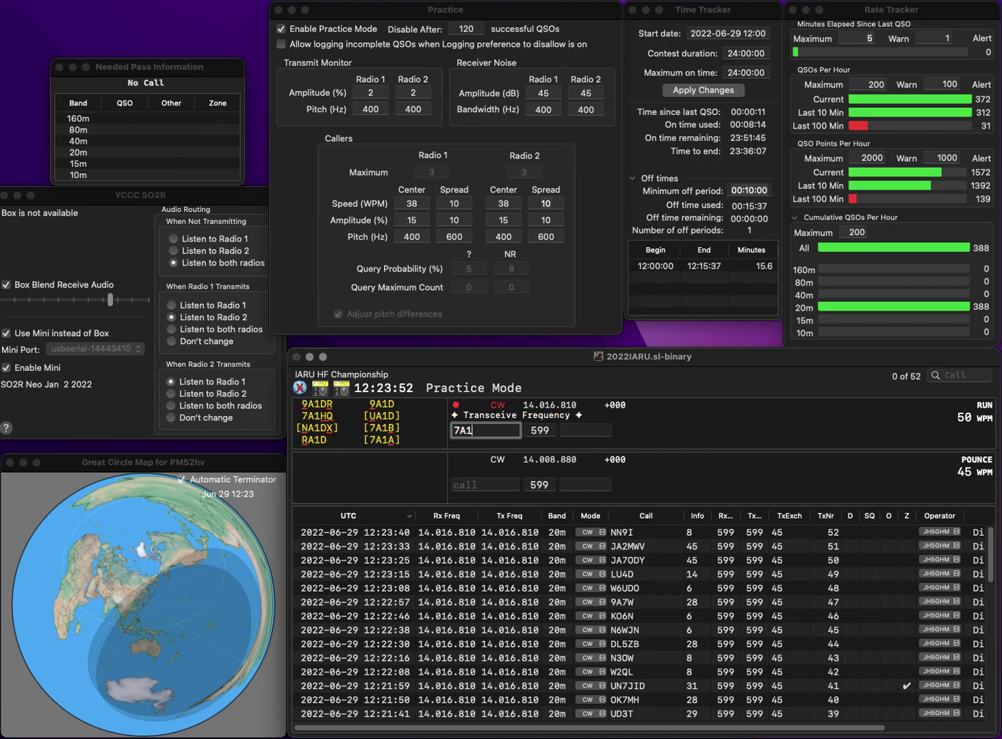
text(B)
key(Return)
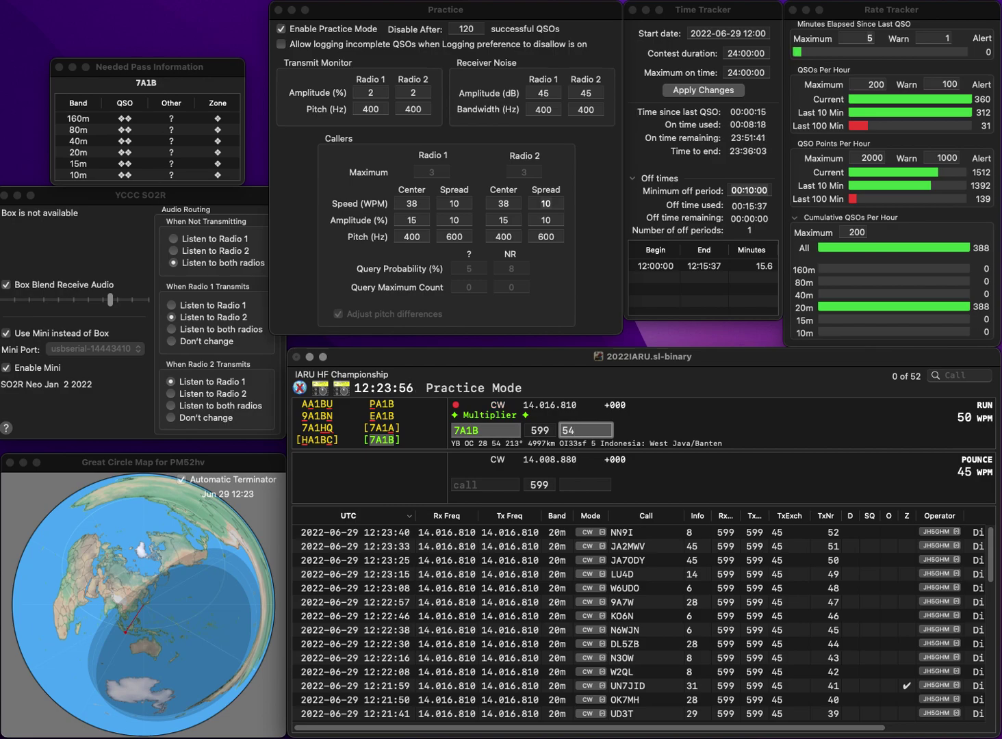
key(Return)
text(JI2Z)
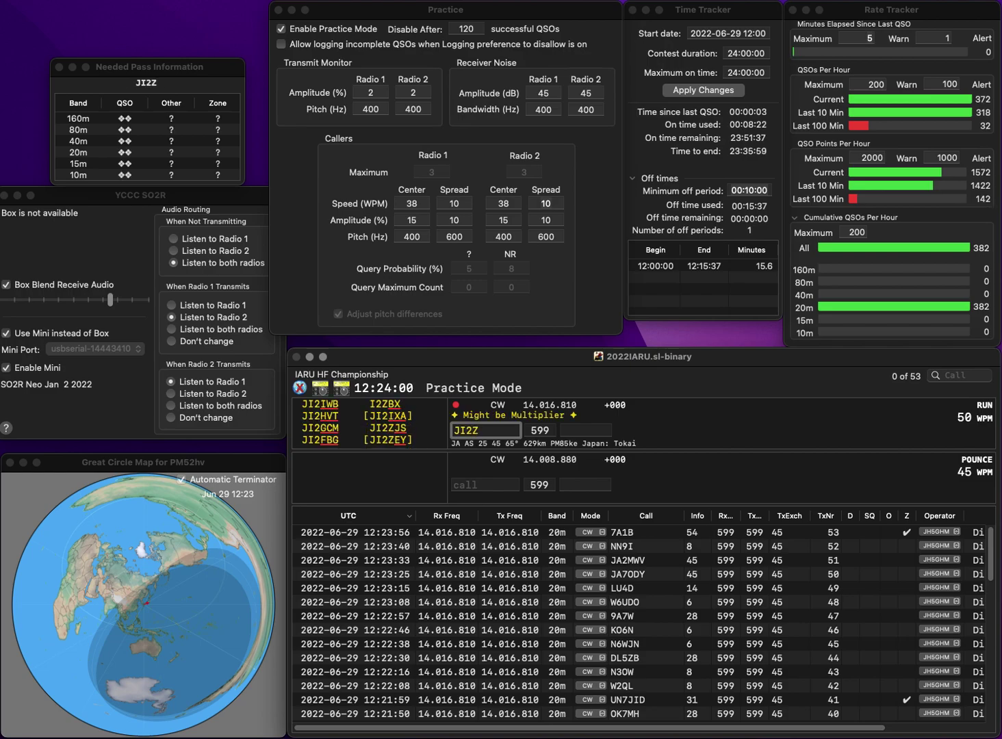
text(/2)
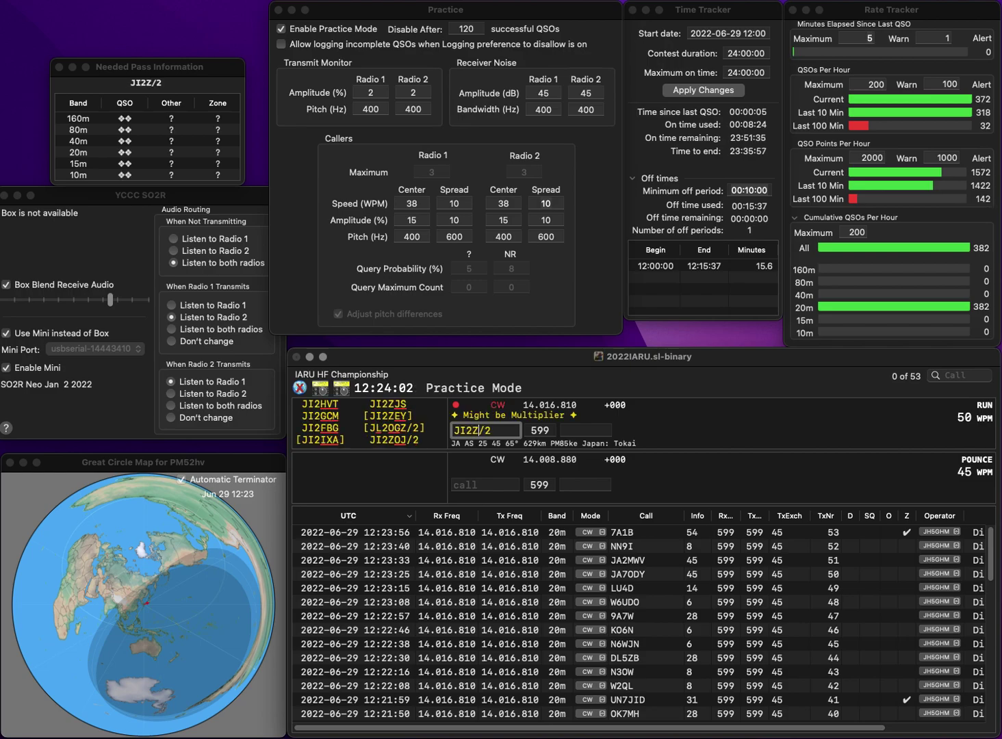
key(Left)
key(Left)
text(OJ)
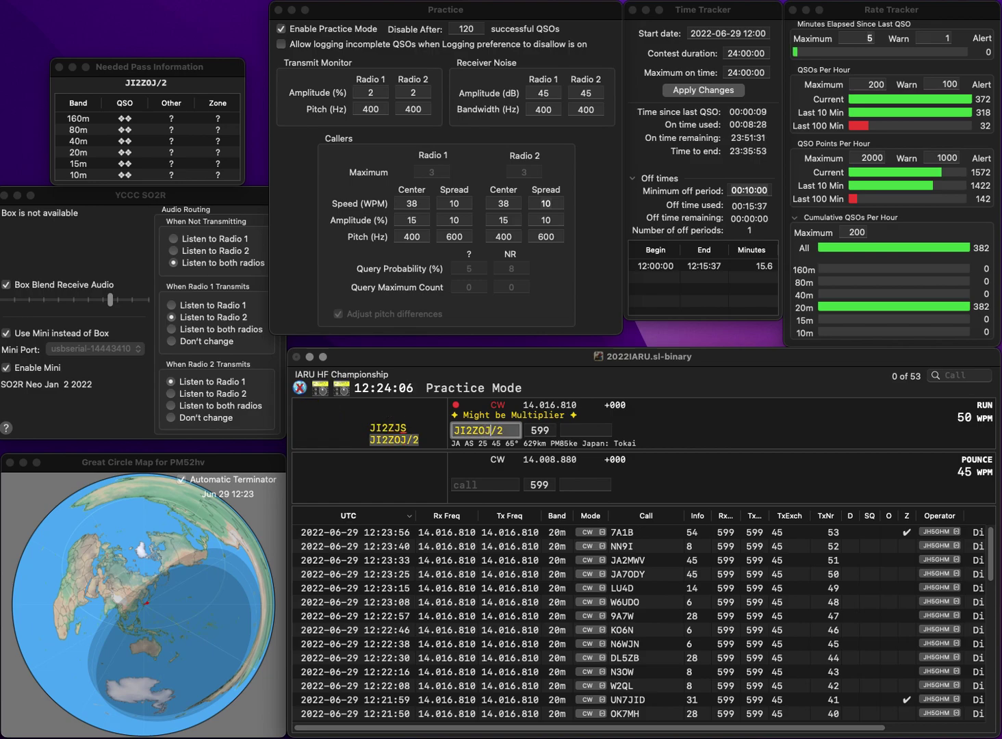
key(space)
text(45)
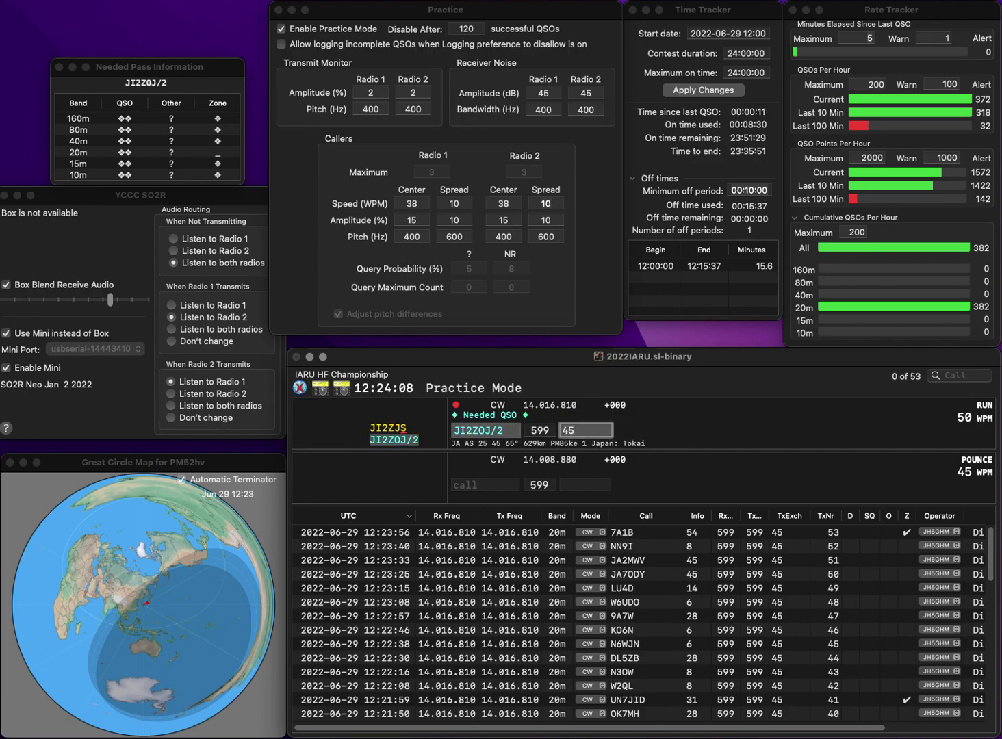
key(Return)
text(WY7KC)
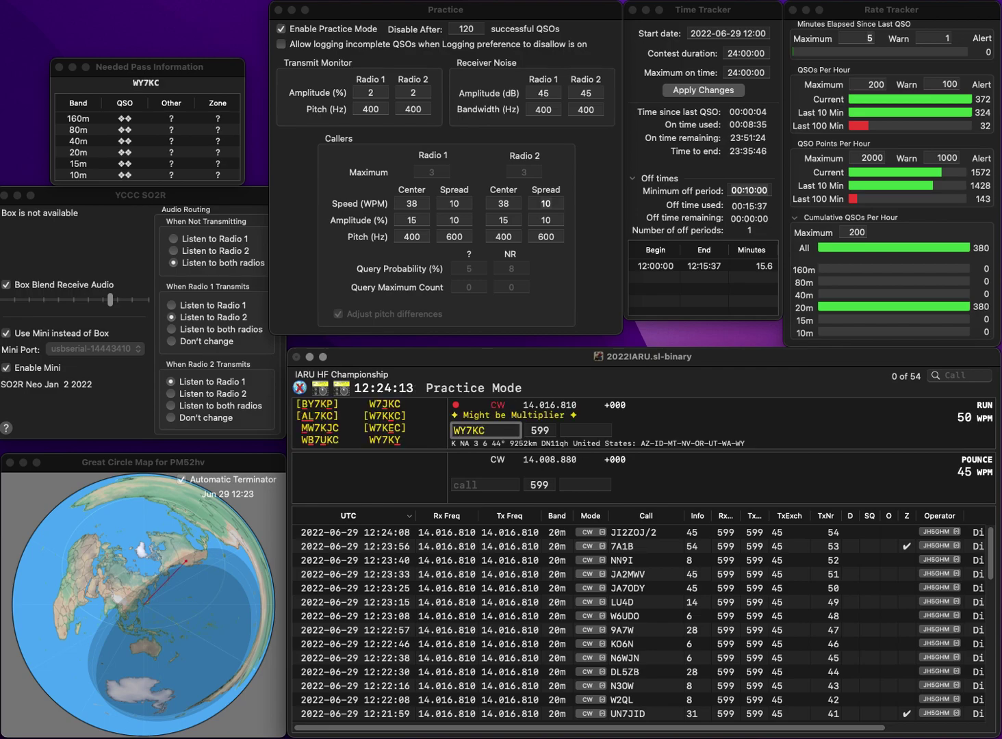
key(BackSpace)
text(Y)
key(space)
text(6)
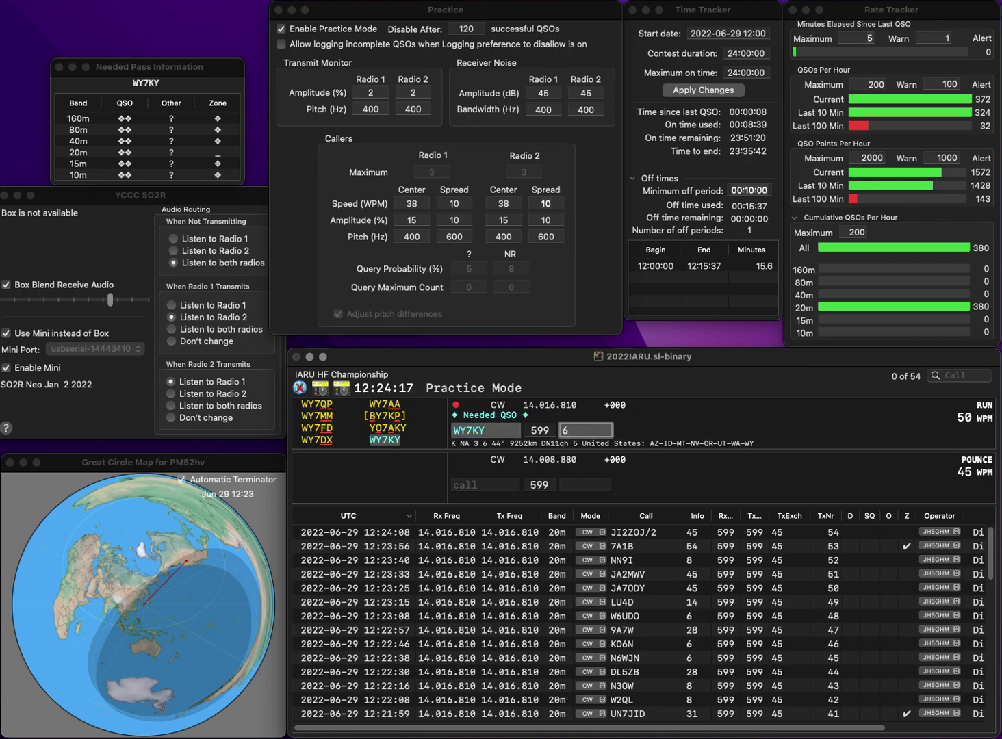
key(Return)
text(WQ2N)
key(space)
text(8)
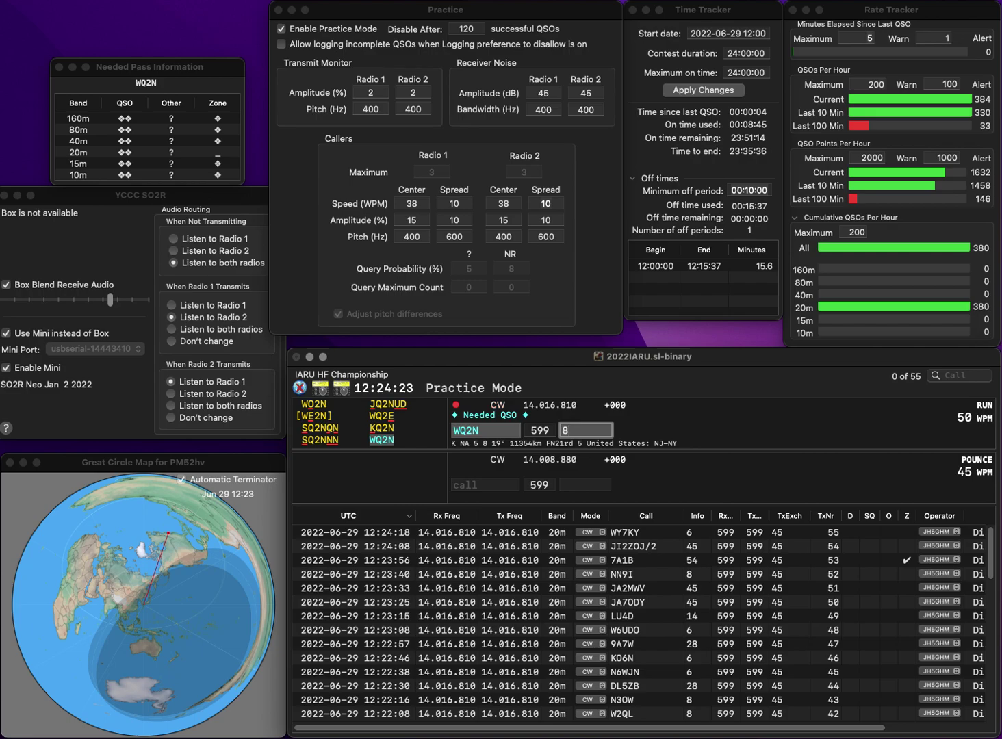
key(Return)
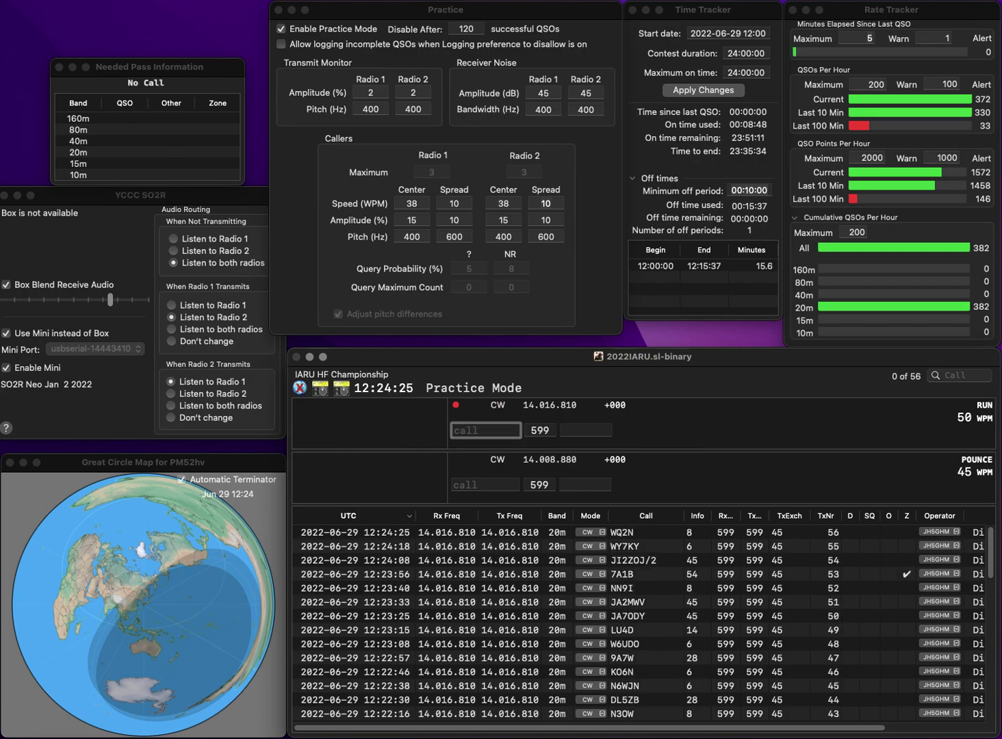
- Copy the caller's call sign as W4TMD and log the run contact with received exchange 8
text(W4TMD)
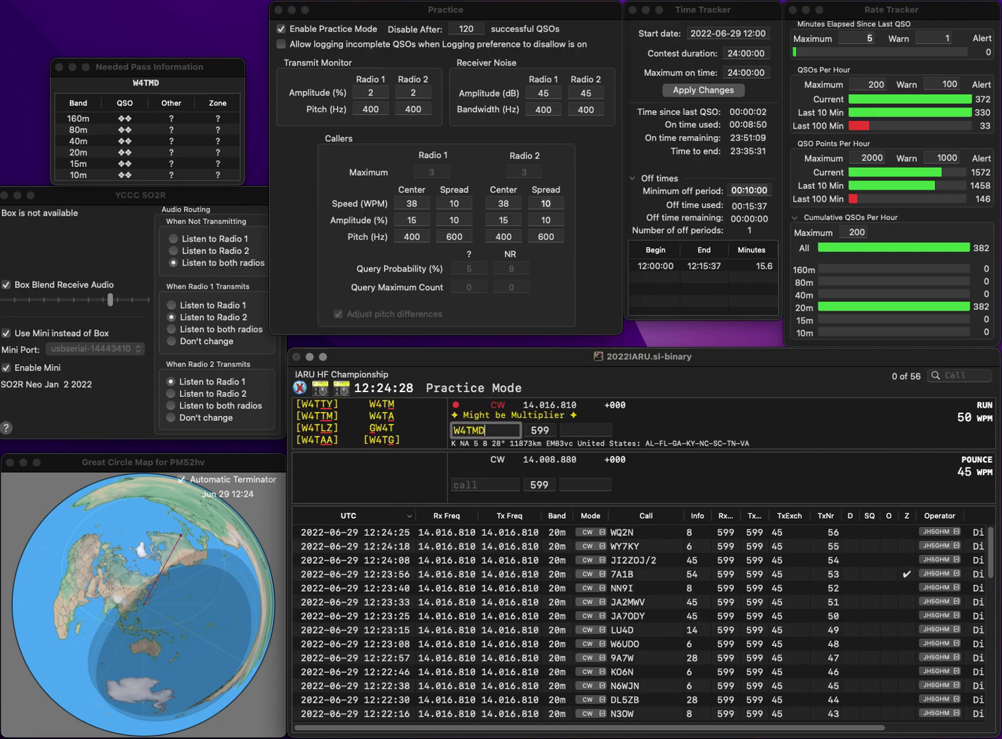
key(space)
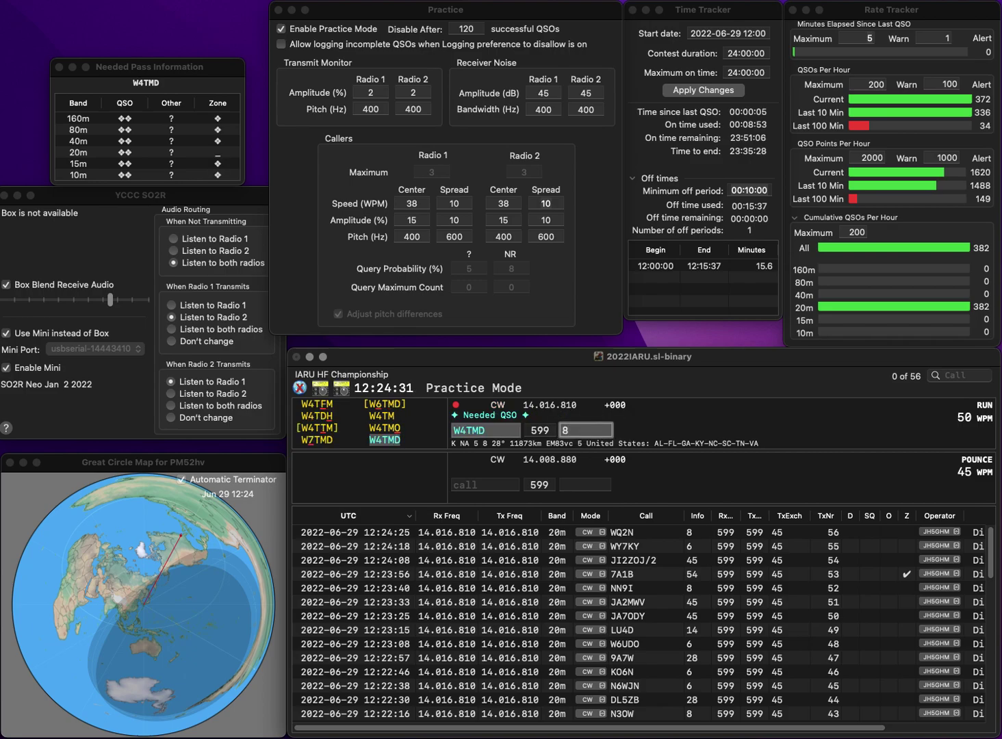
key(Return)
- Copy the caller's call sign as DJ4MH and log the run contact with received exchange 28
text(DJ4M)
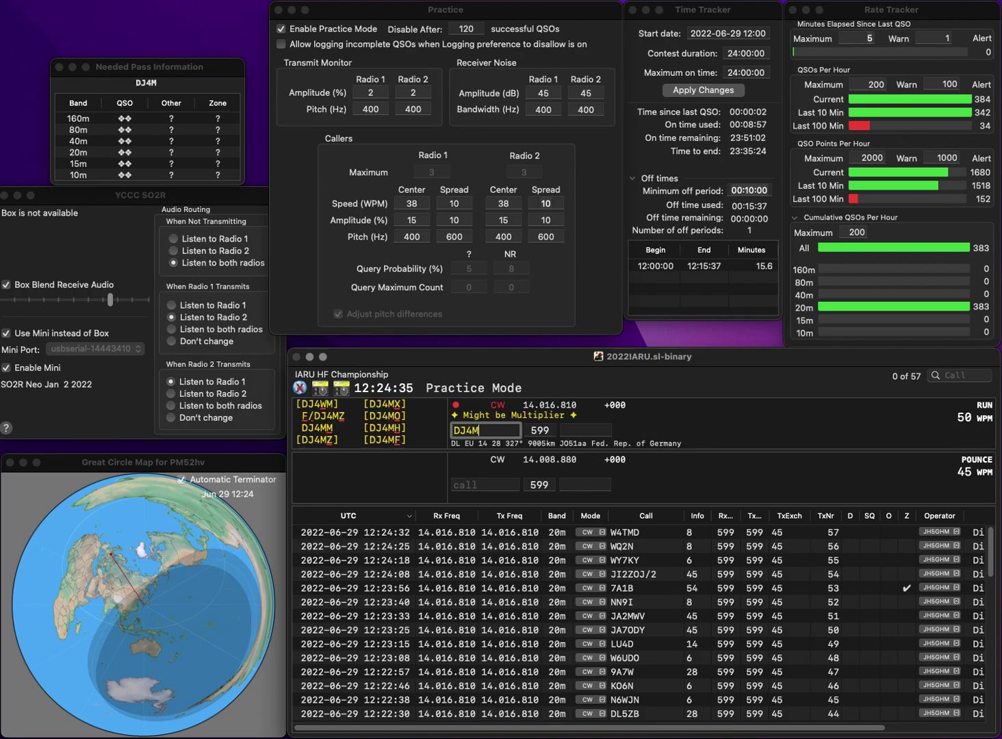
text(H)
key(space)
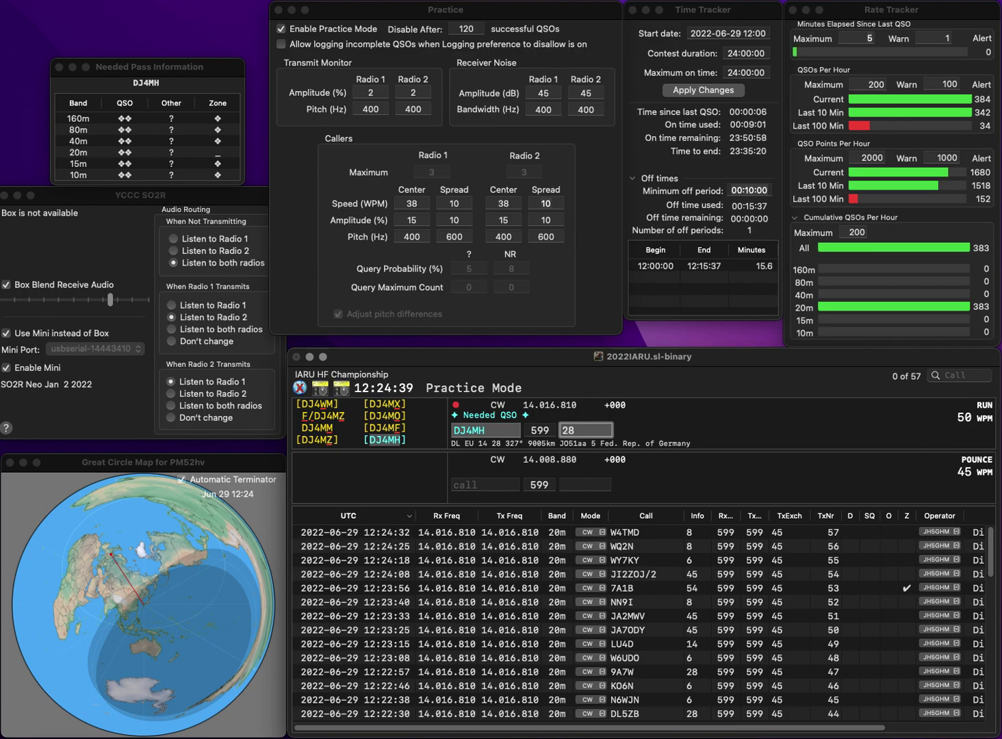
key(Return)
text(5SOG)
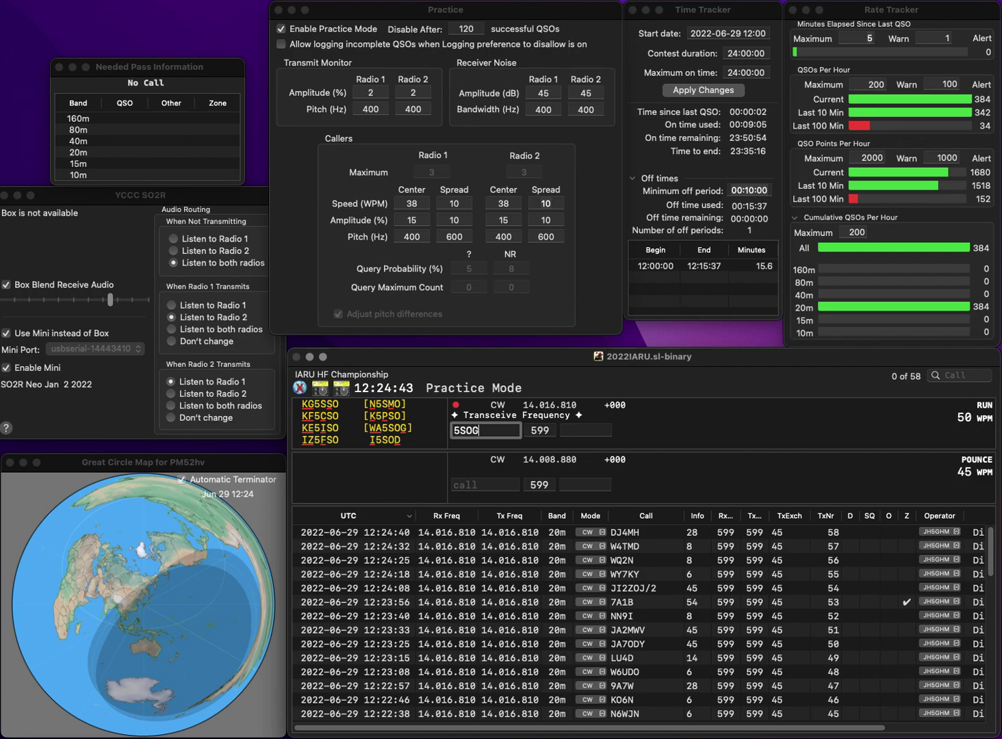
text(WA)
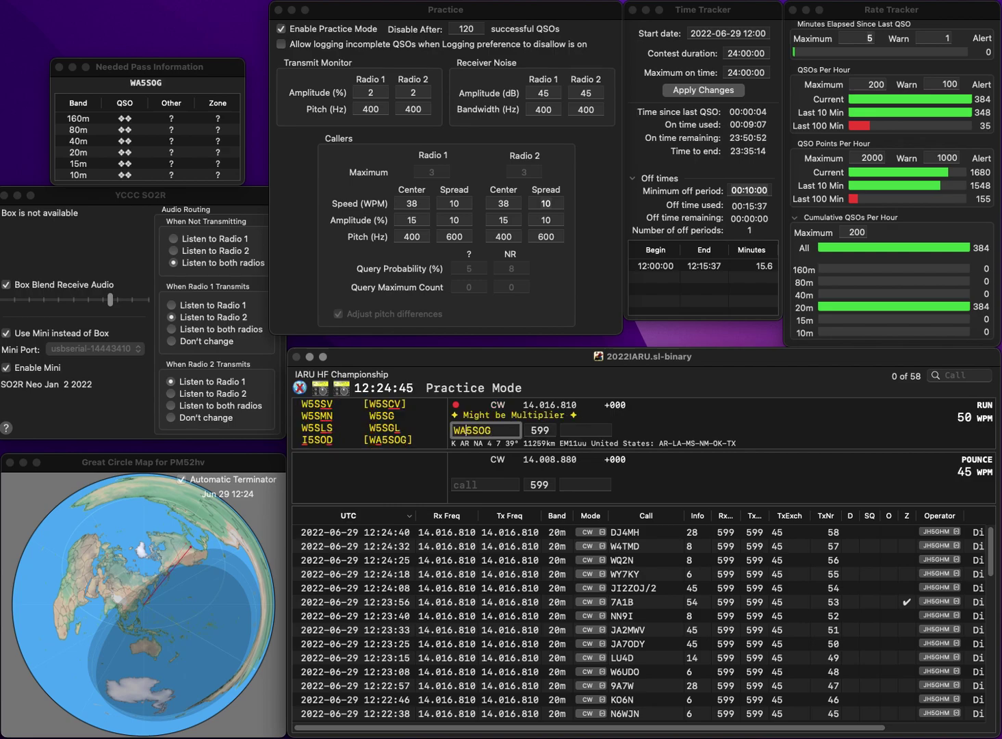
key(space)
text(7)
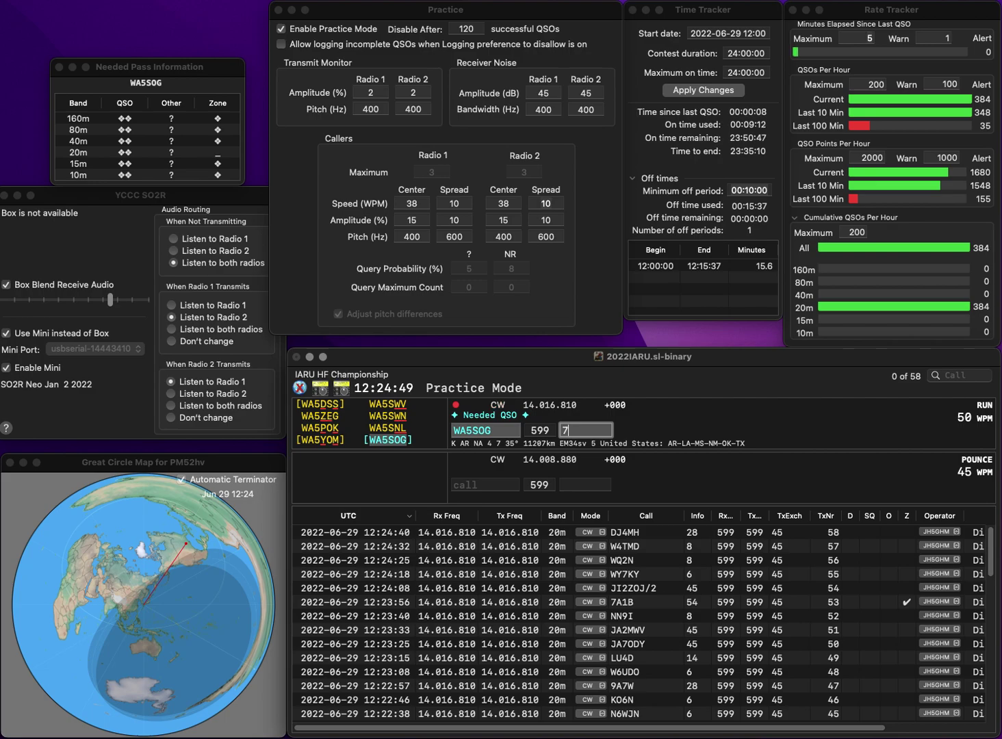
key(Return)
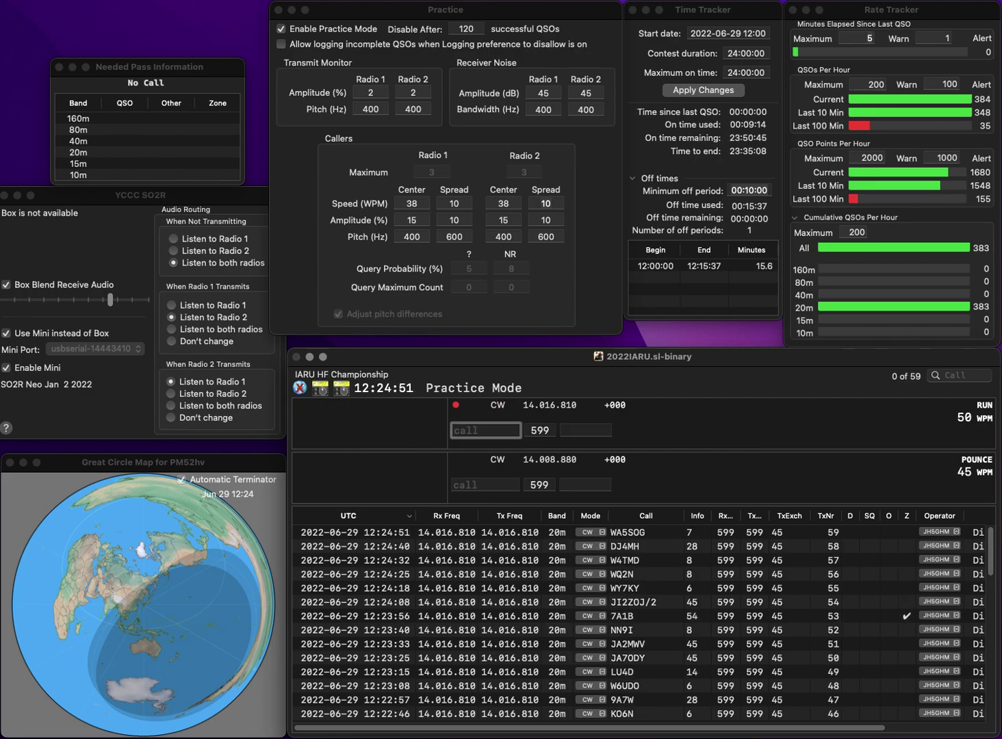
- Copy the caller's call sign as JF2FIU and log the run contact with received exchange 45
text(JF2FIU)
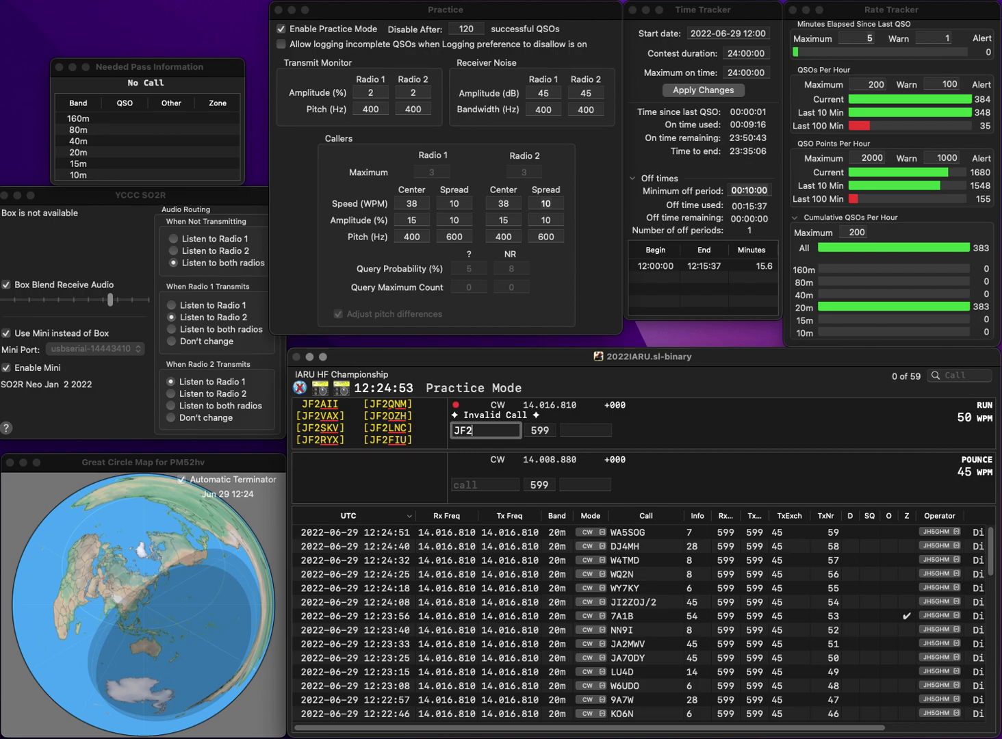
key(space)
text(45)
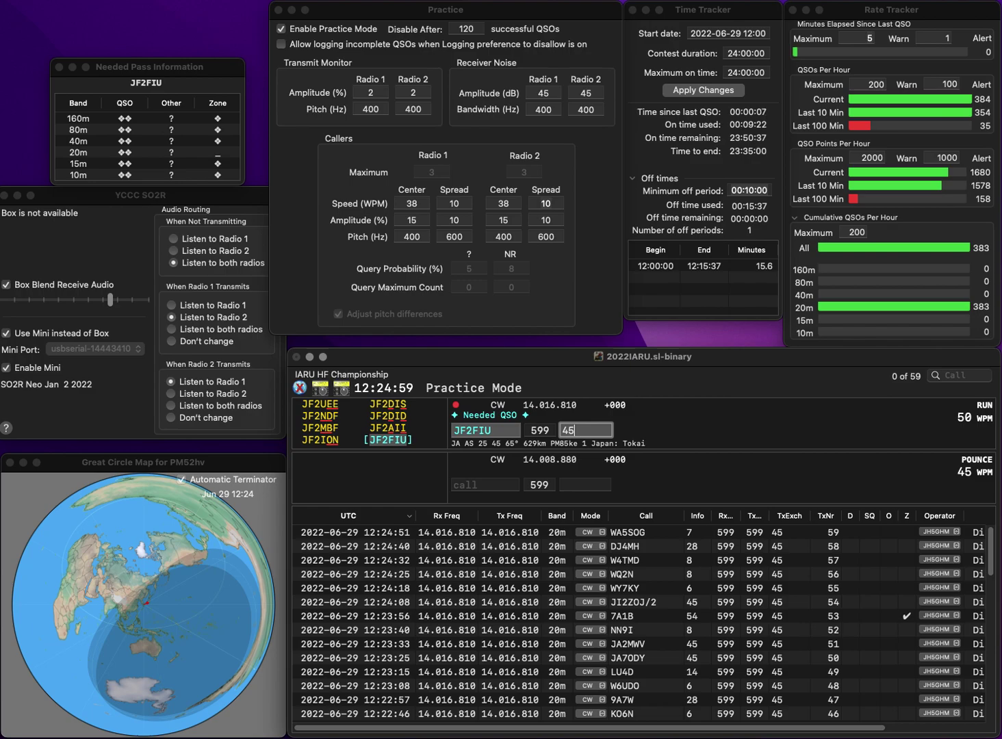
key(Return)
- Copy the caller's call sign as K0PT and log the run contact with received exchange 7
text(9PT)
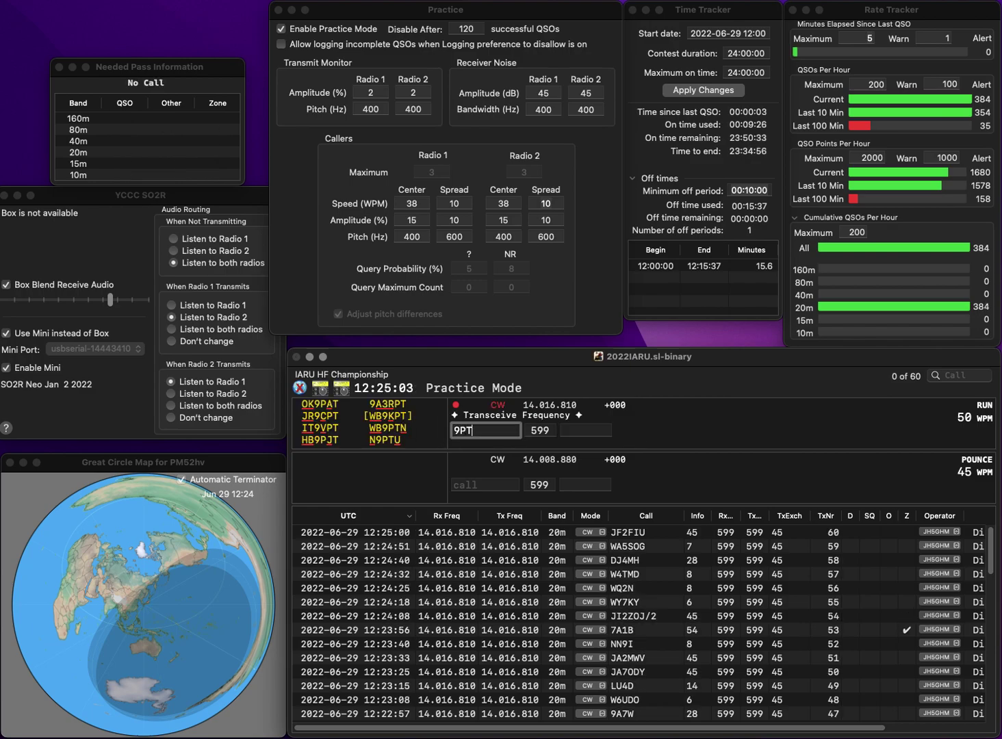
key(Home)
text(K)
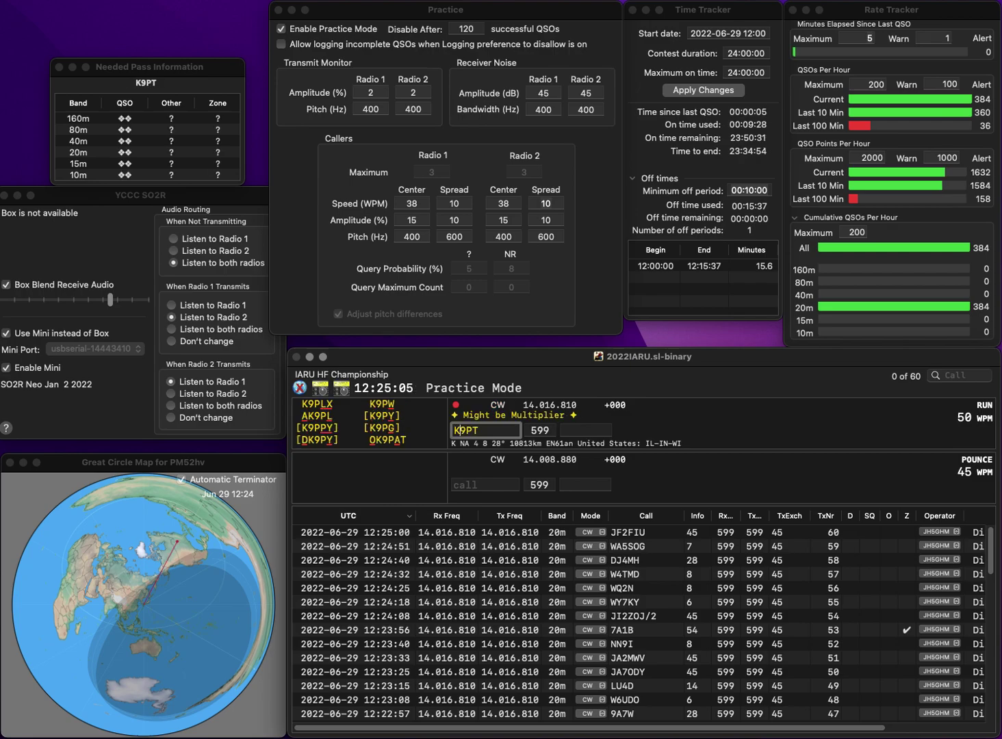
text(0)
key(Delete)
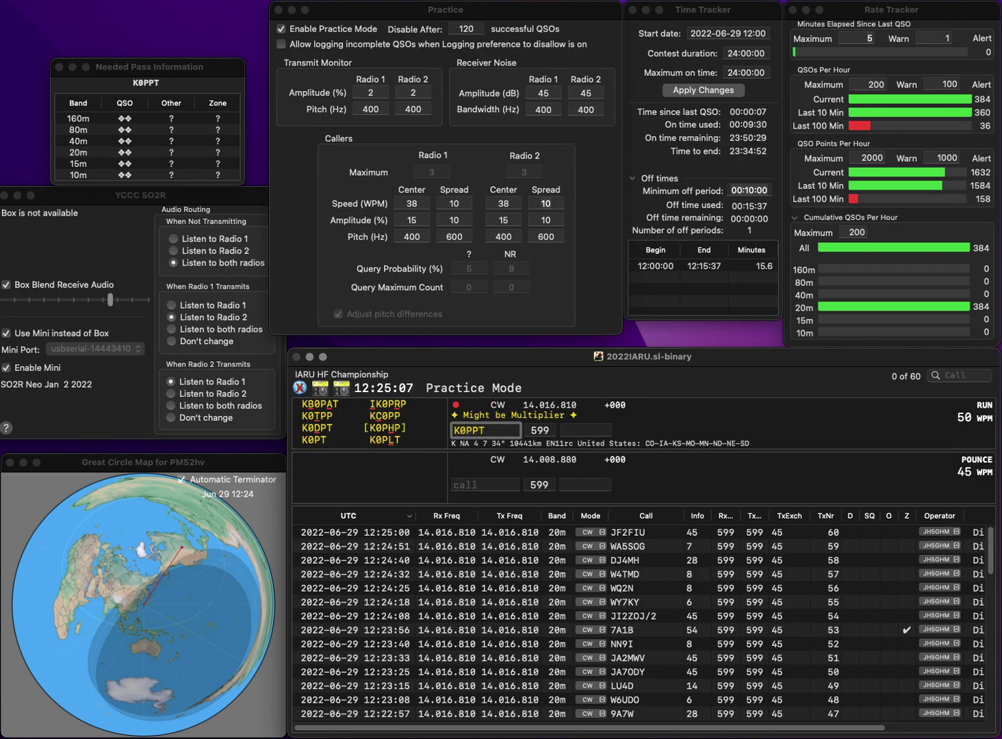
key(Return)
text(7)
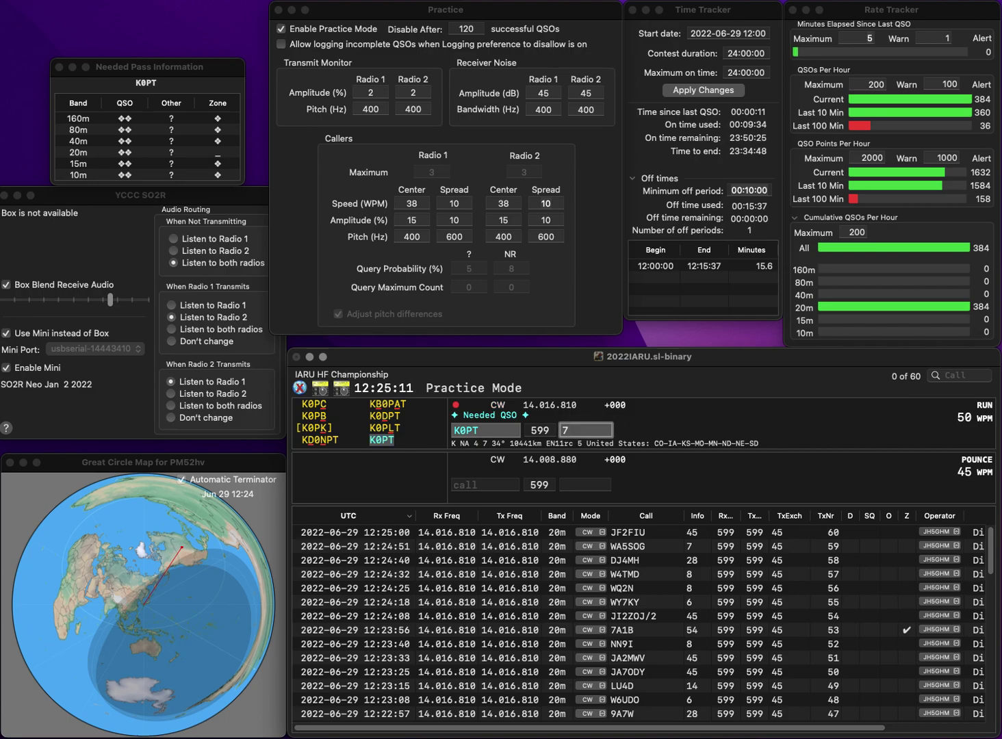
key(Return)
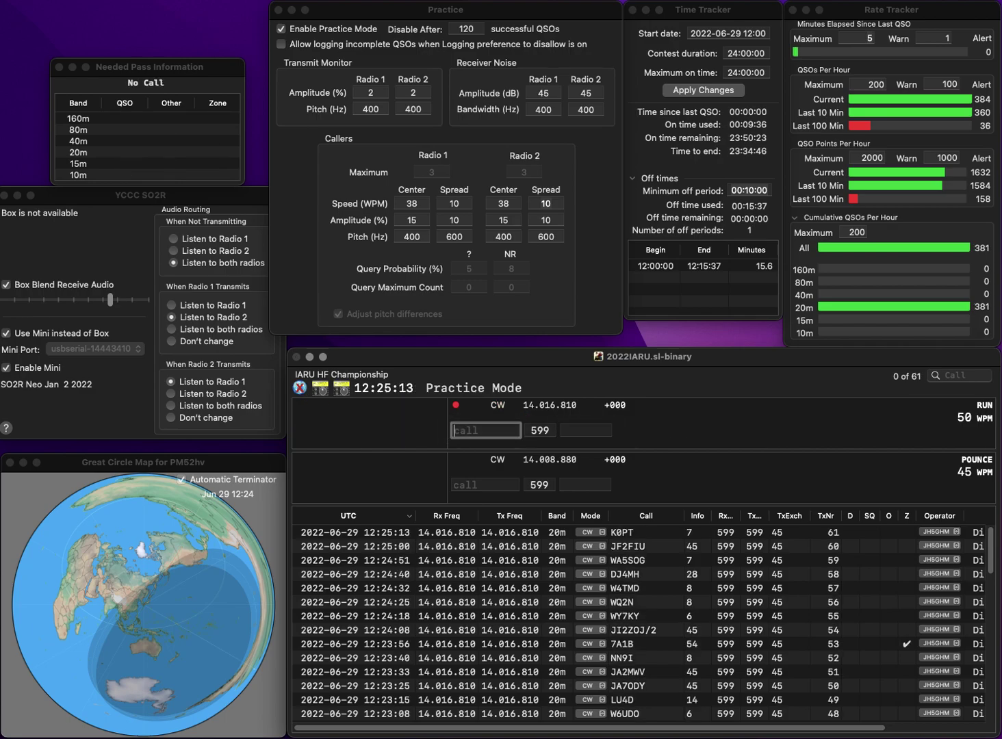
- Copy the caller's call sign as OE9AMJ/P and log the run contact with received exchange 28
text(OE9AMJ/)
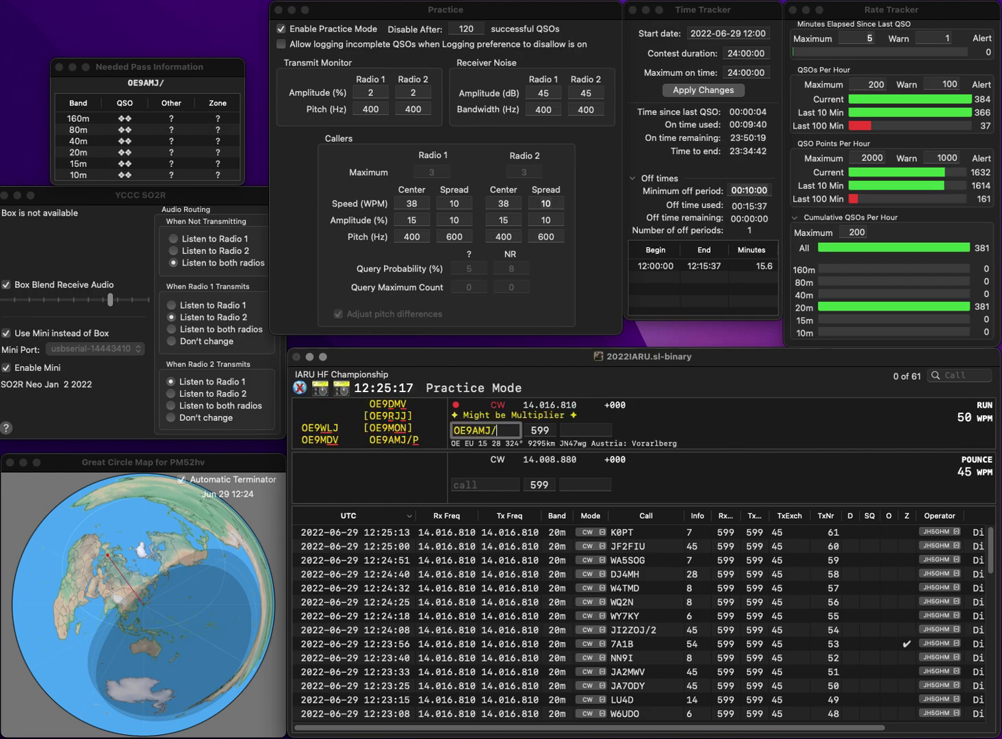
text(P)
key(Tab)
text(28)
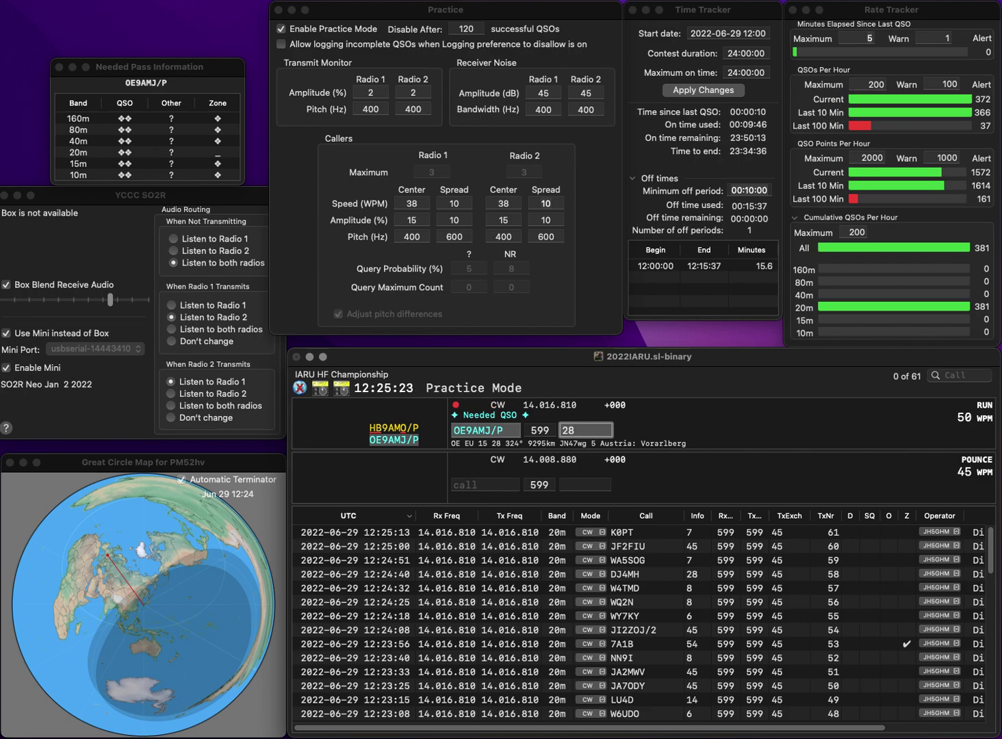
key(Return)
text(KC2LST)
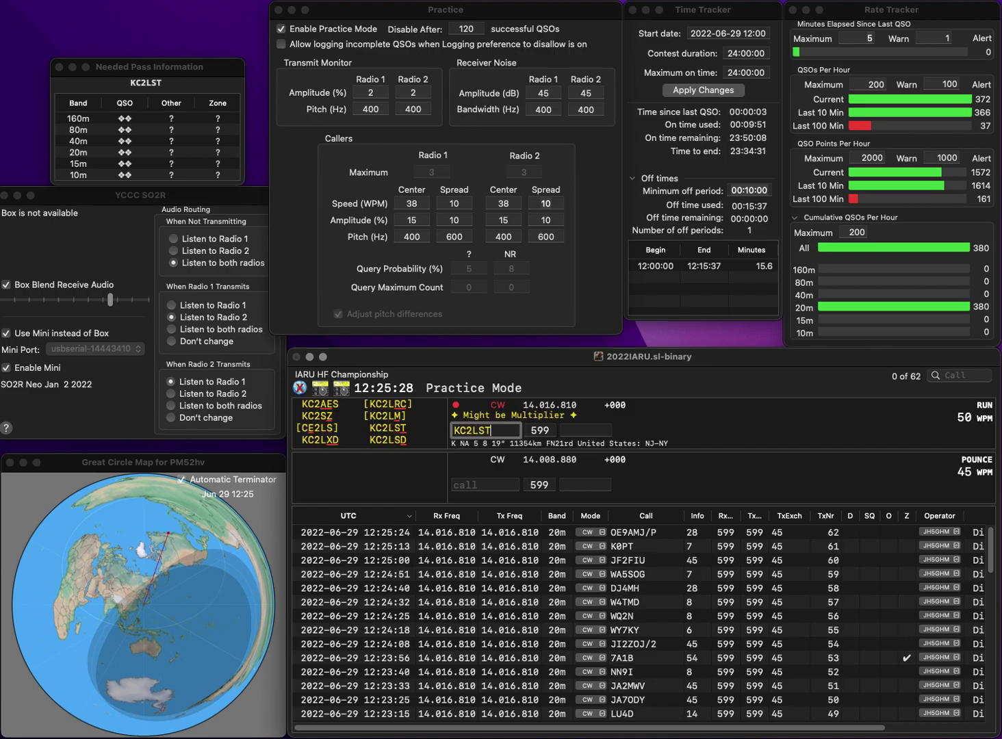
key(space)
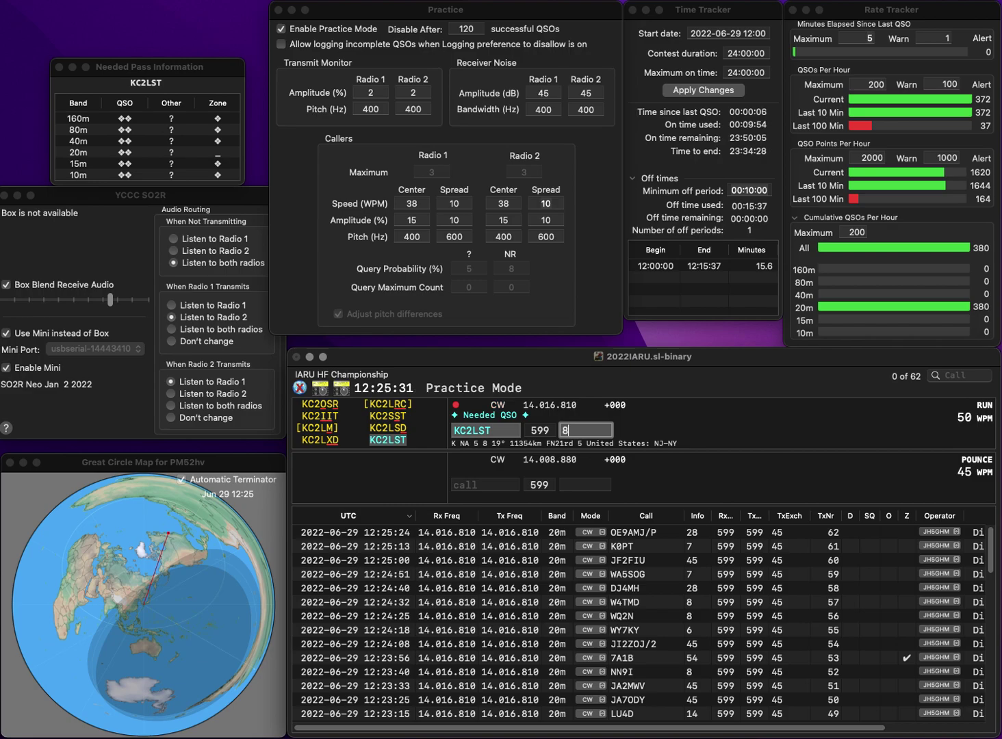
key(Return)
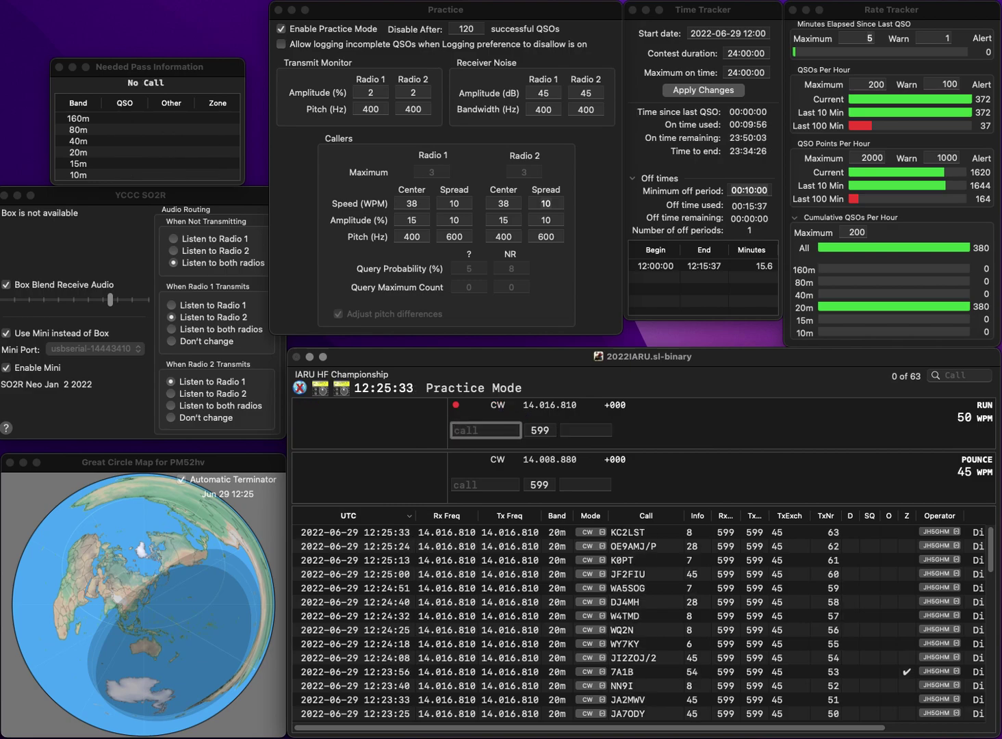
text(IZDSX)
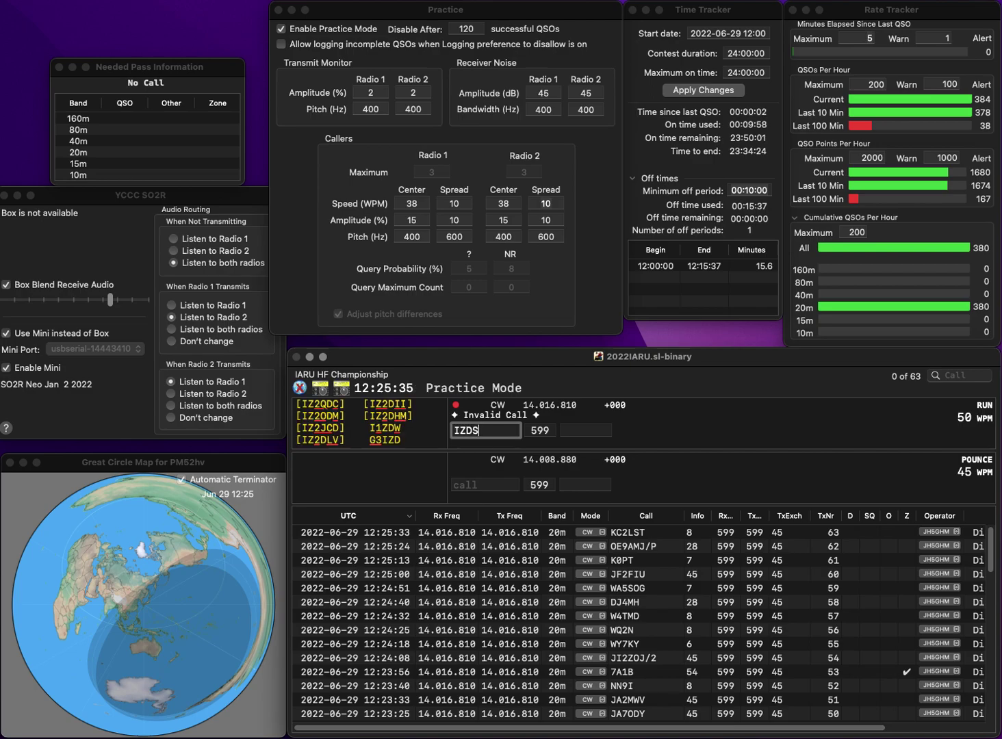
click(469, 431)
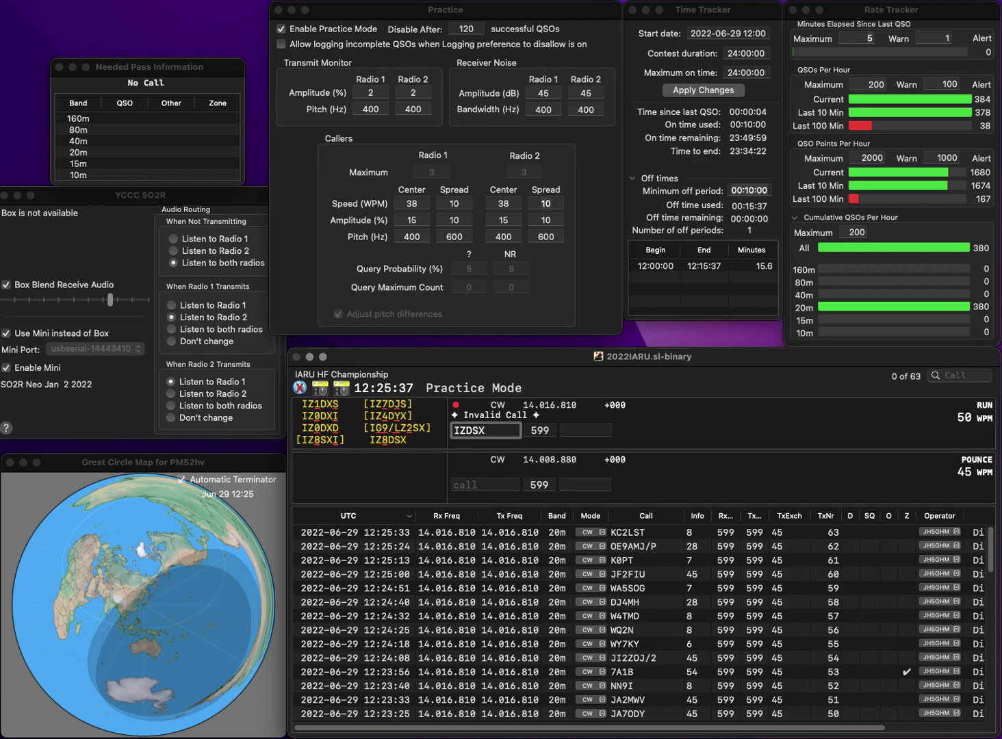
text(8)
key(space)
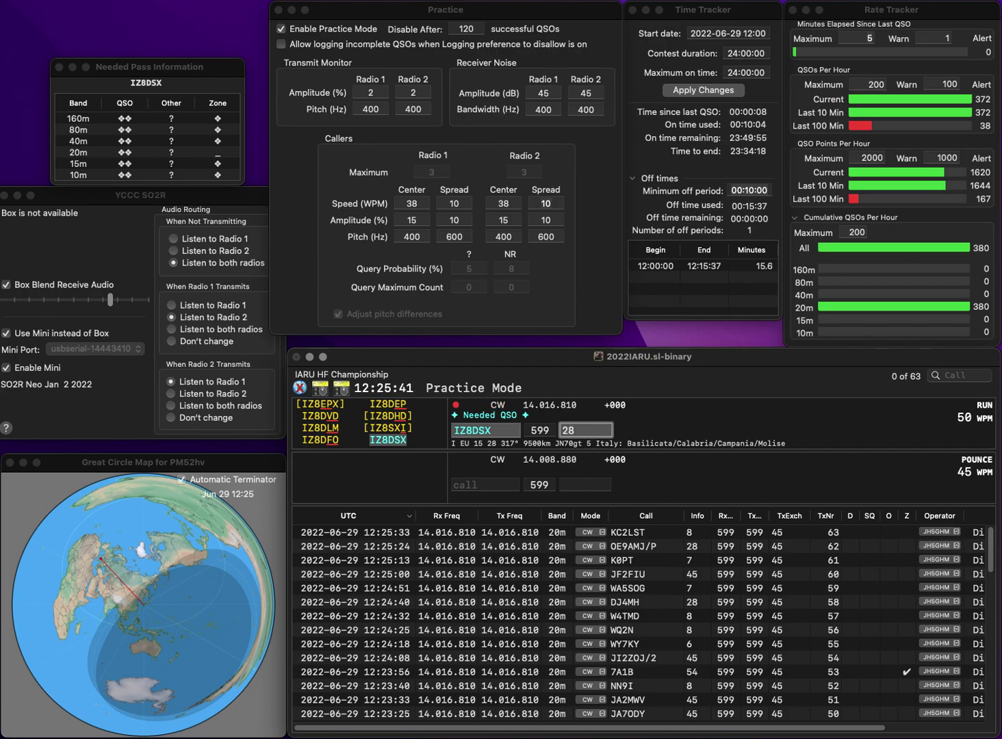
key(Return)
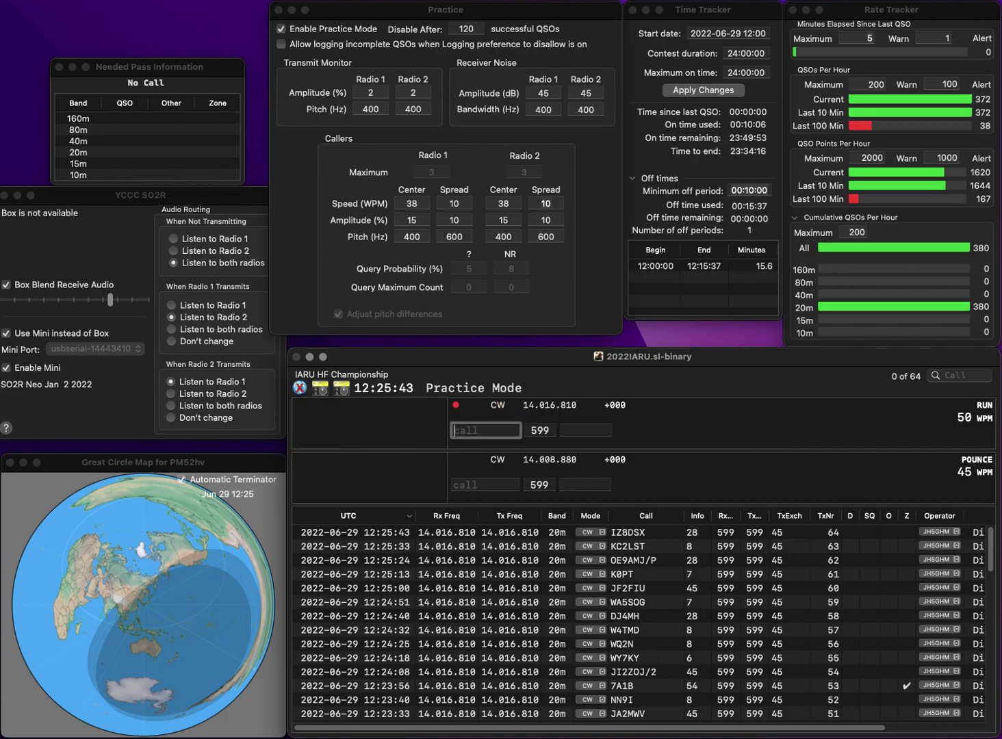
- Copy the caller's call sign as K3NK and log the run contact with received exchange 8
text(K3NK)
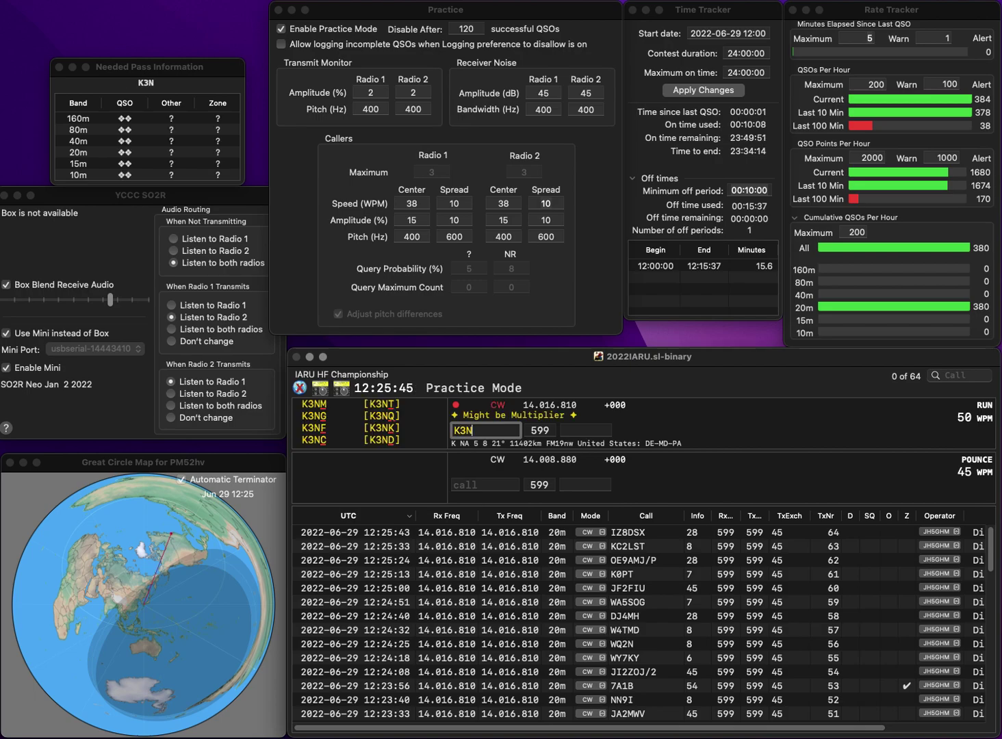
key(space)
text(8)
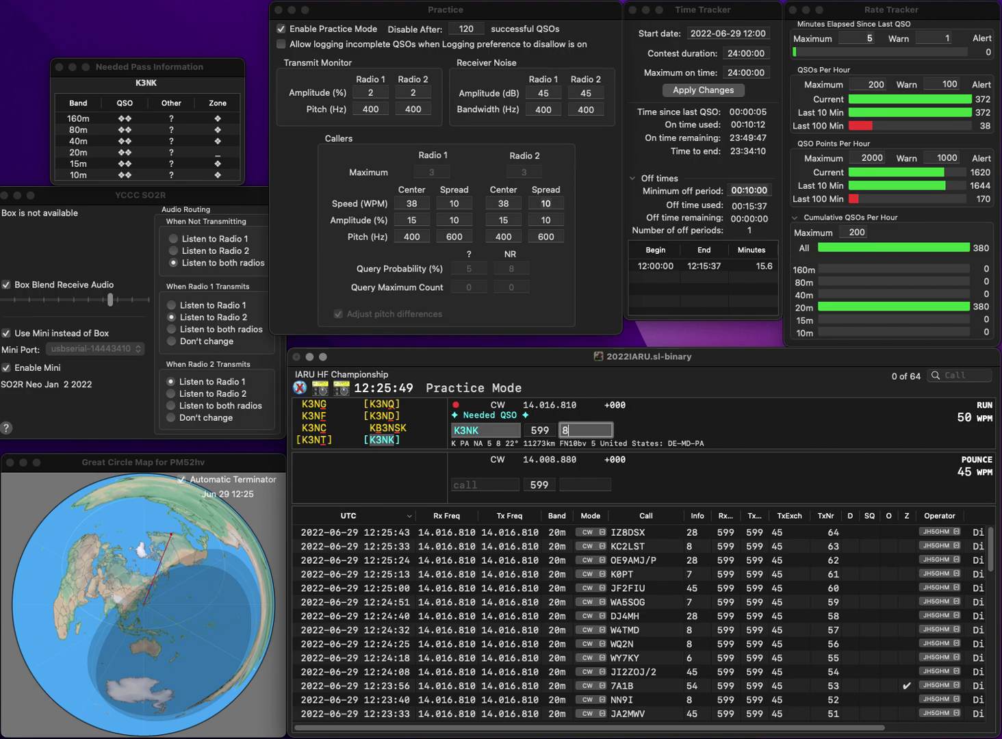
key(Return)
text(UA4PNB)
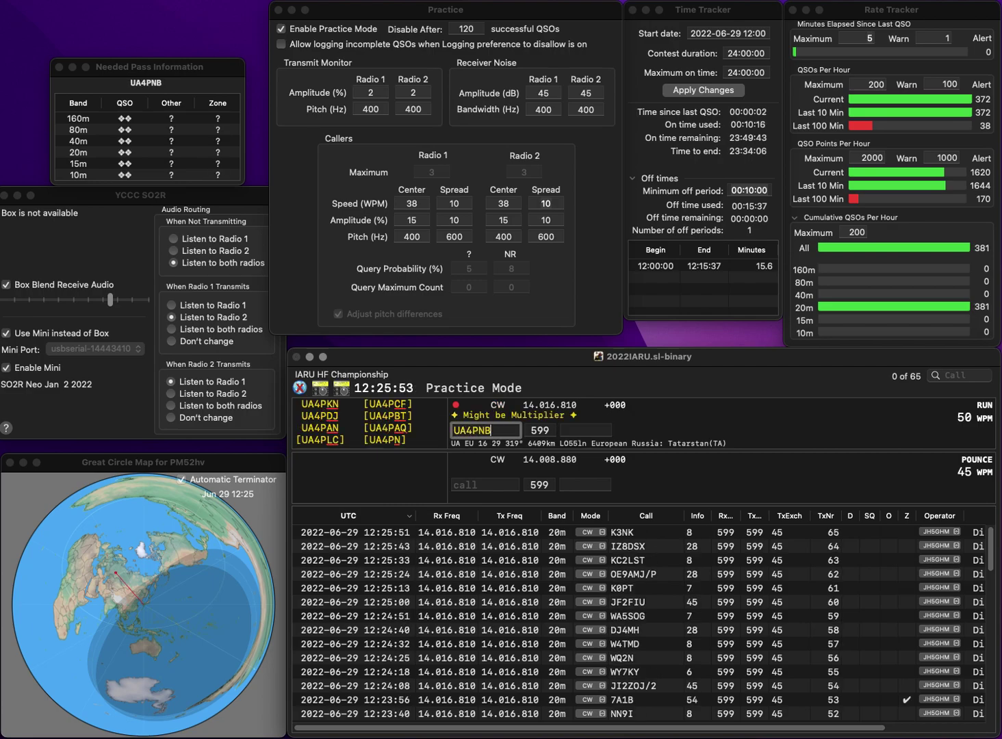
key(BackSpace)
key(BackSpace)
text(BT)
key(space)
text(29)
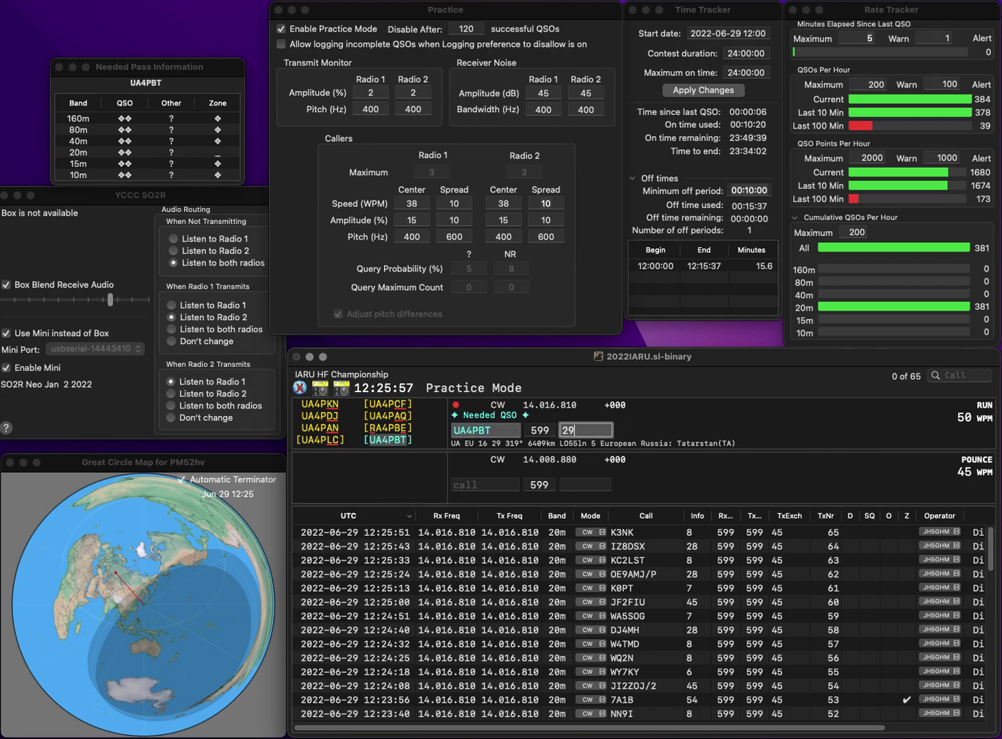
key(Return)
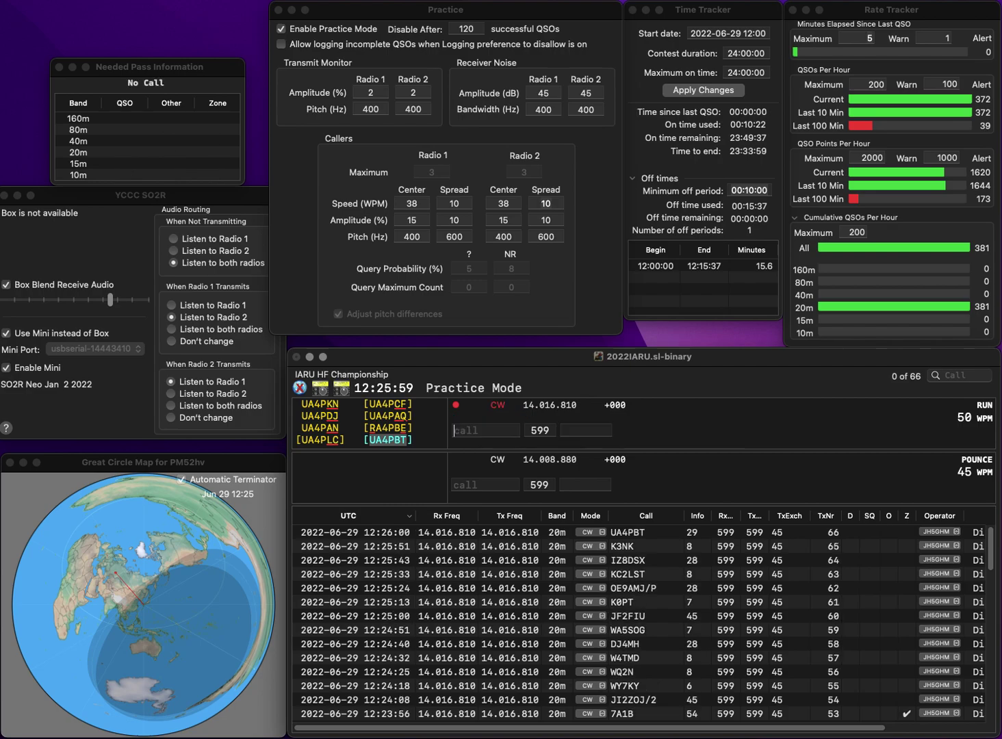
text(WY1KD)
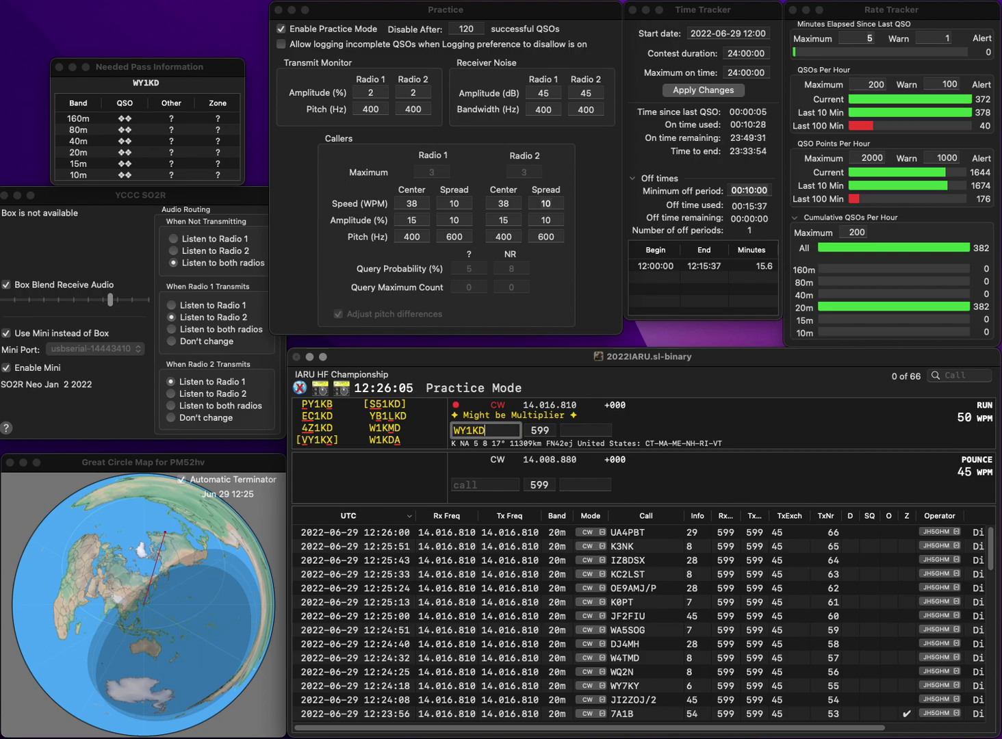
key(BackSpace)
text(V)
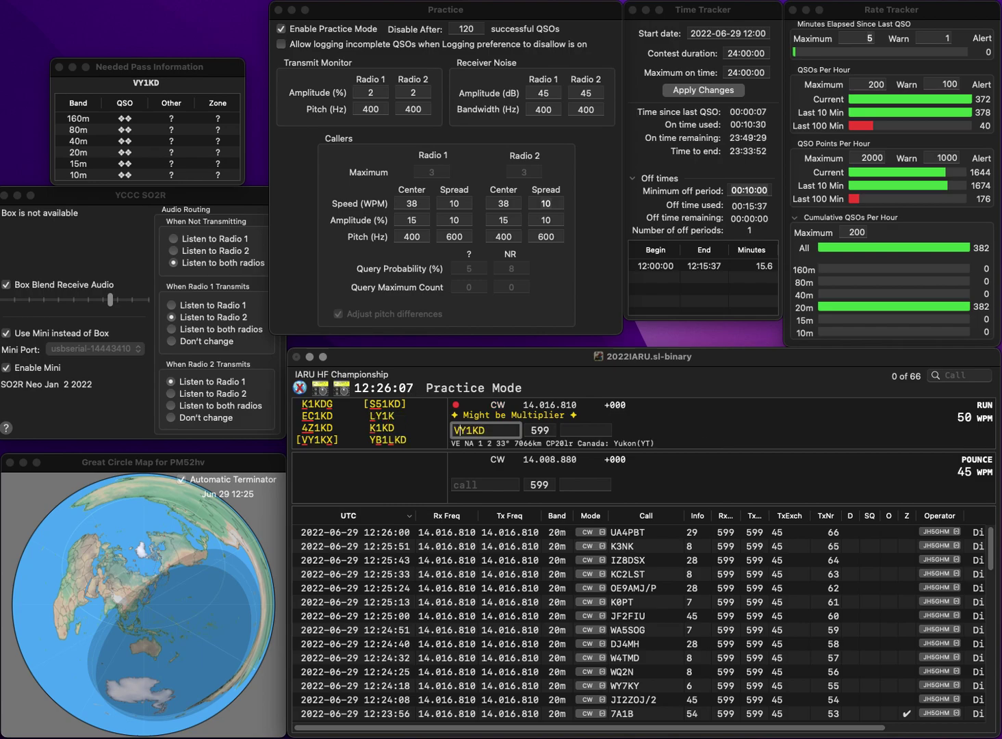
key(BackSpace)
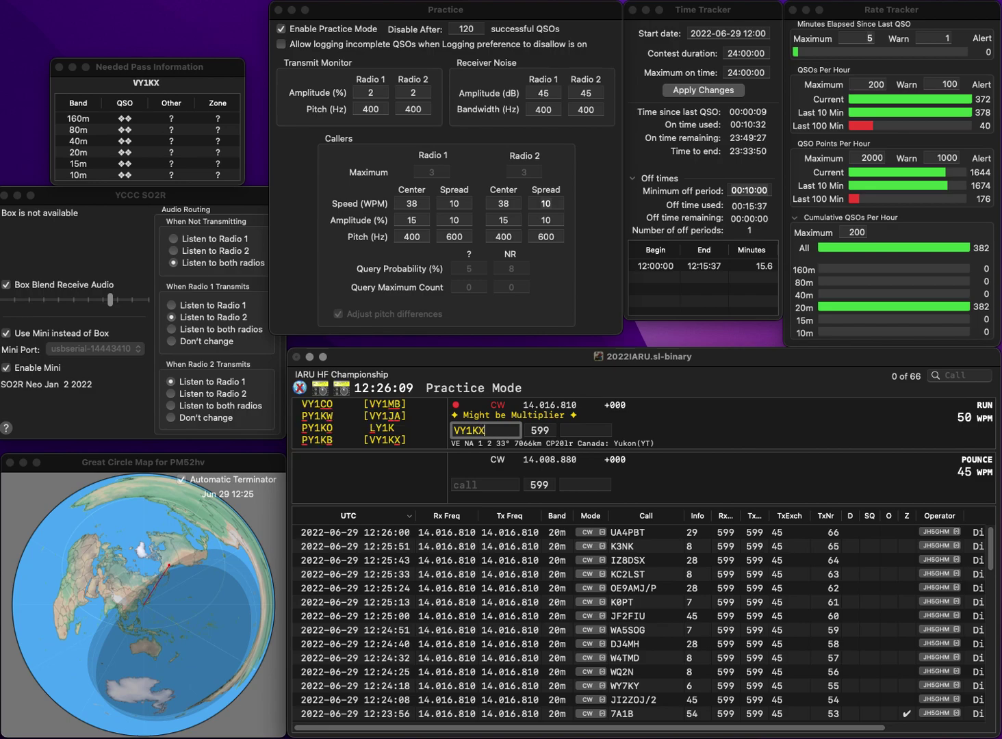
text(X)
key(Tab)
text(2)
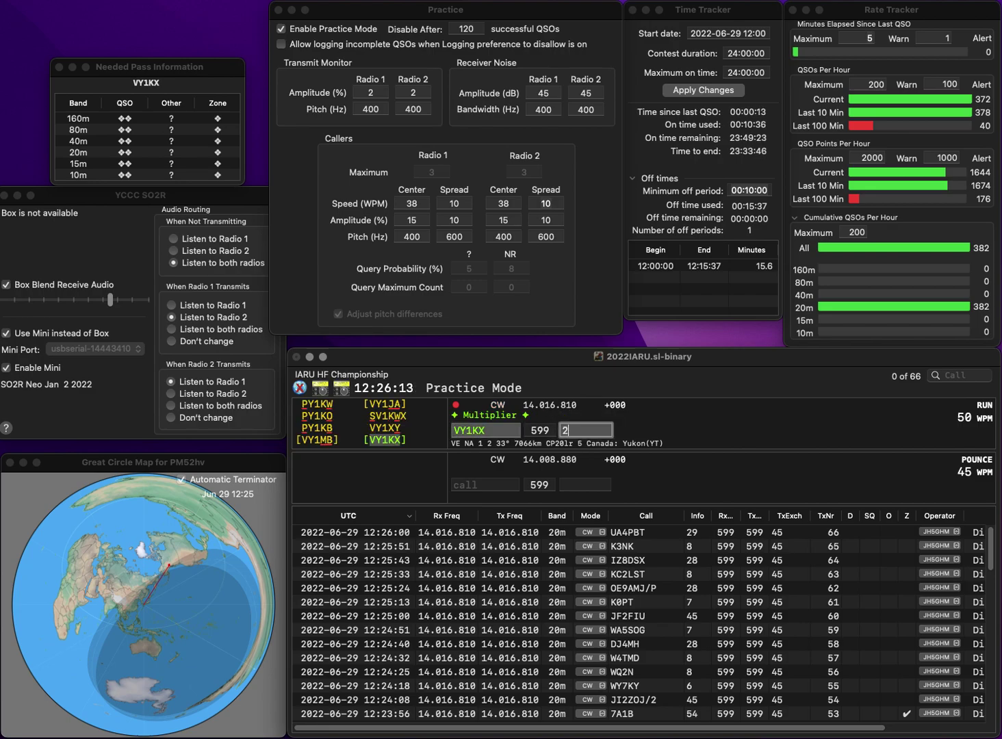
key(Return)
text(GRIR)
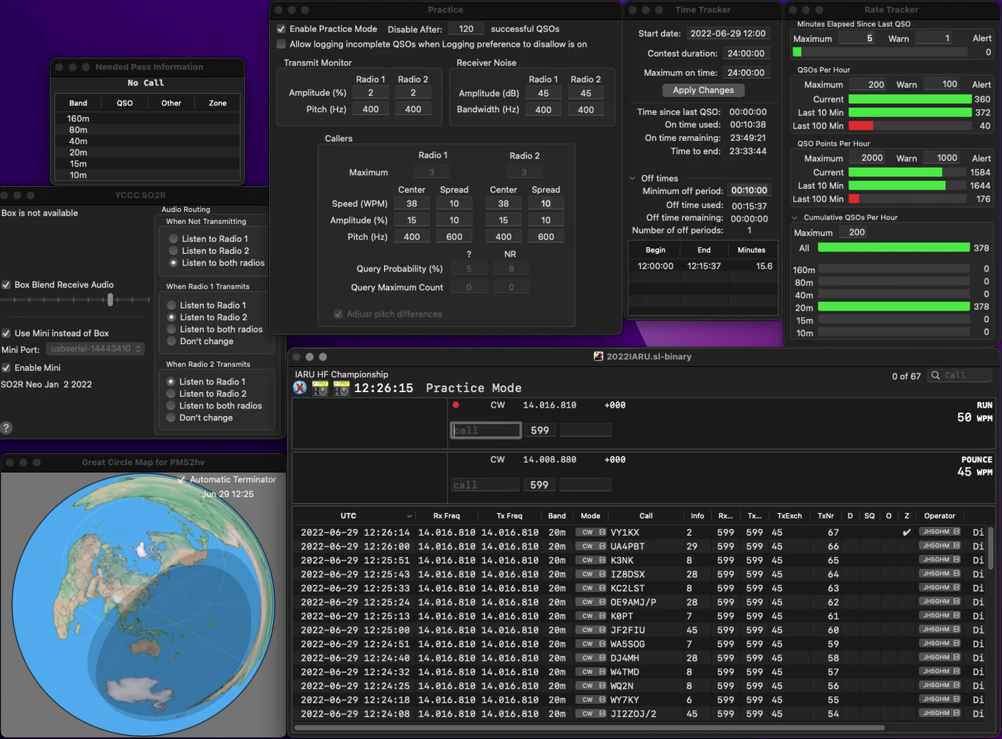
key(super+Left)
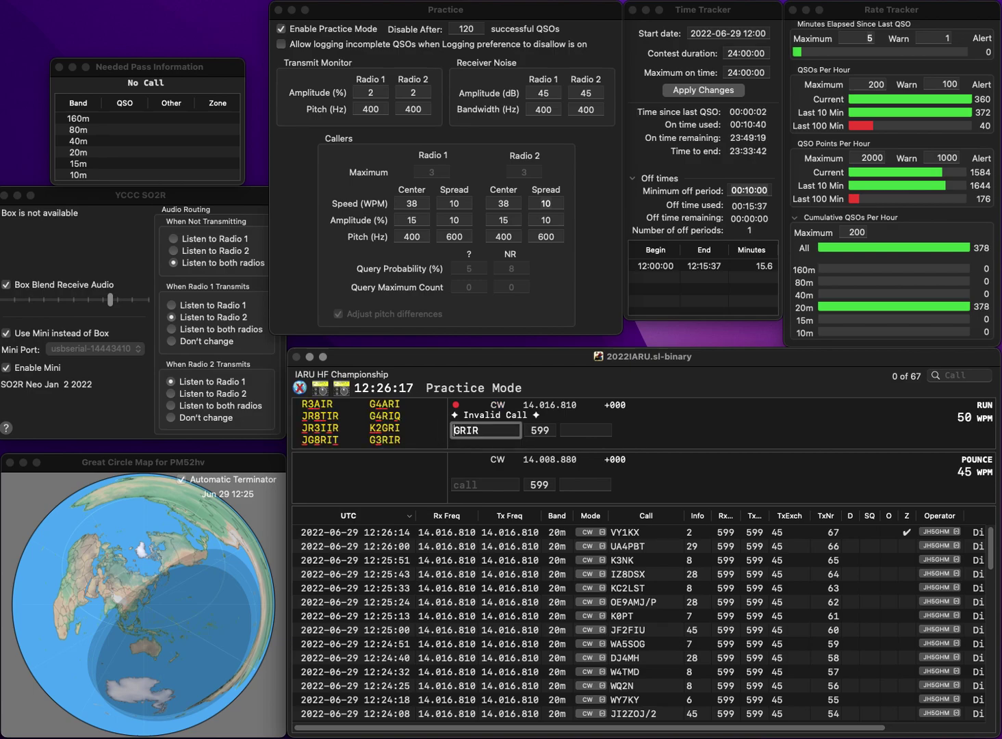
text(3)
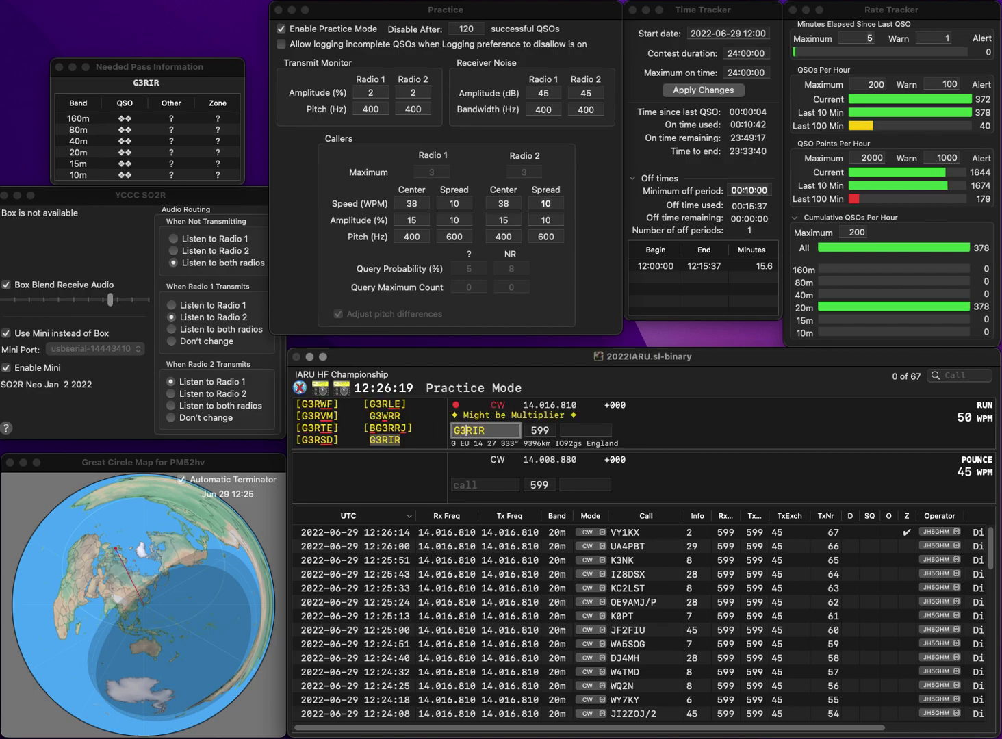
key(space)
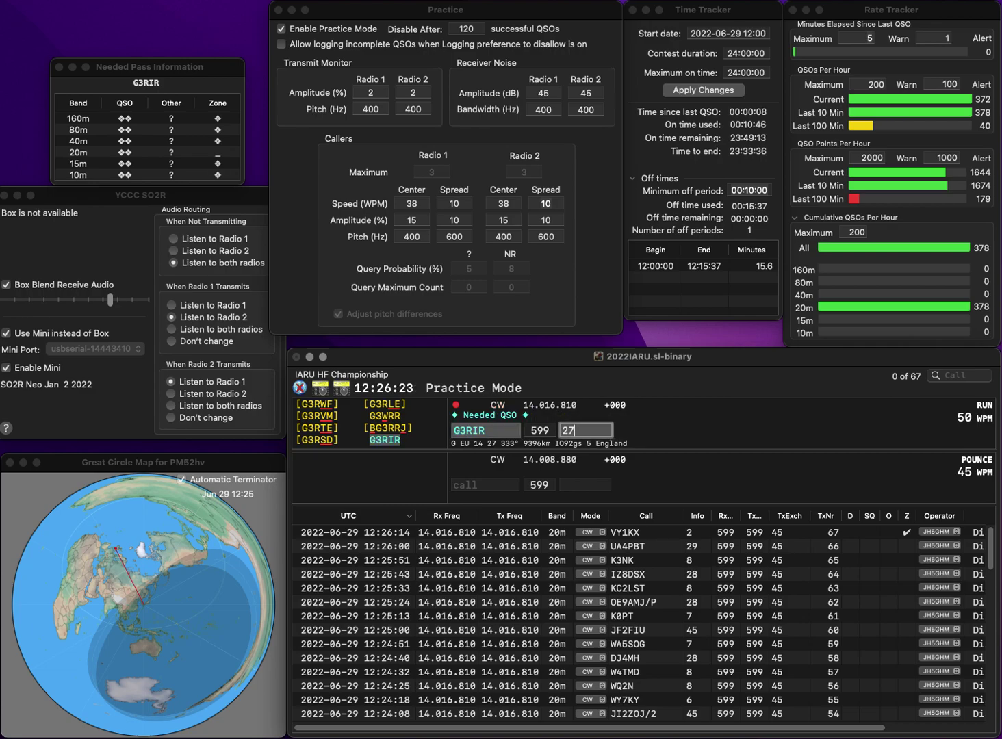
key(Return)
text(SP1TJ)
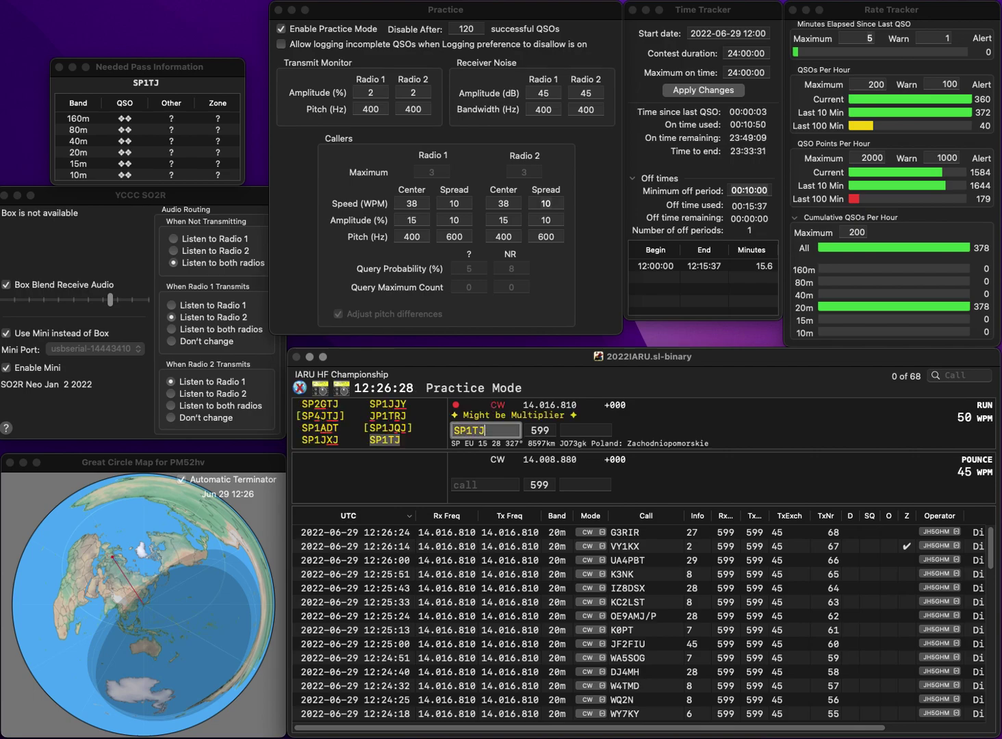
key(space)
text(28)
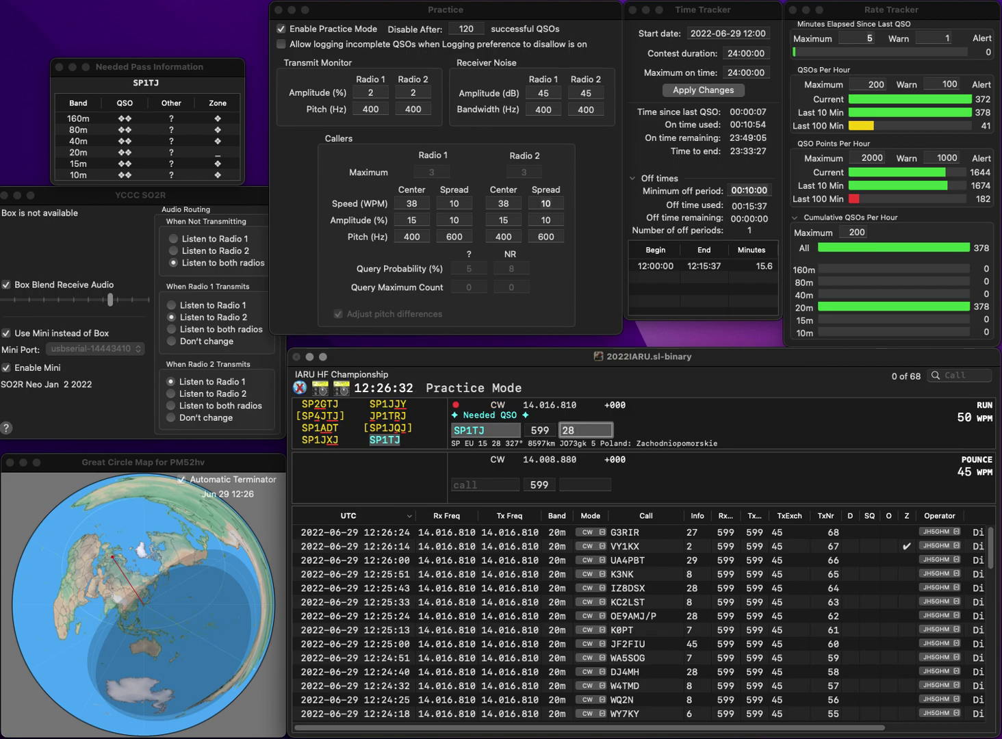
key(Return)
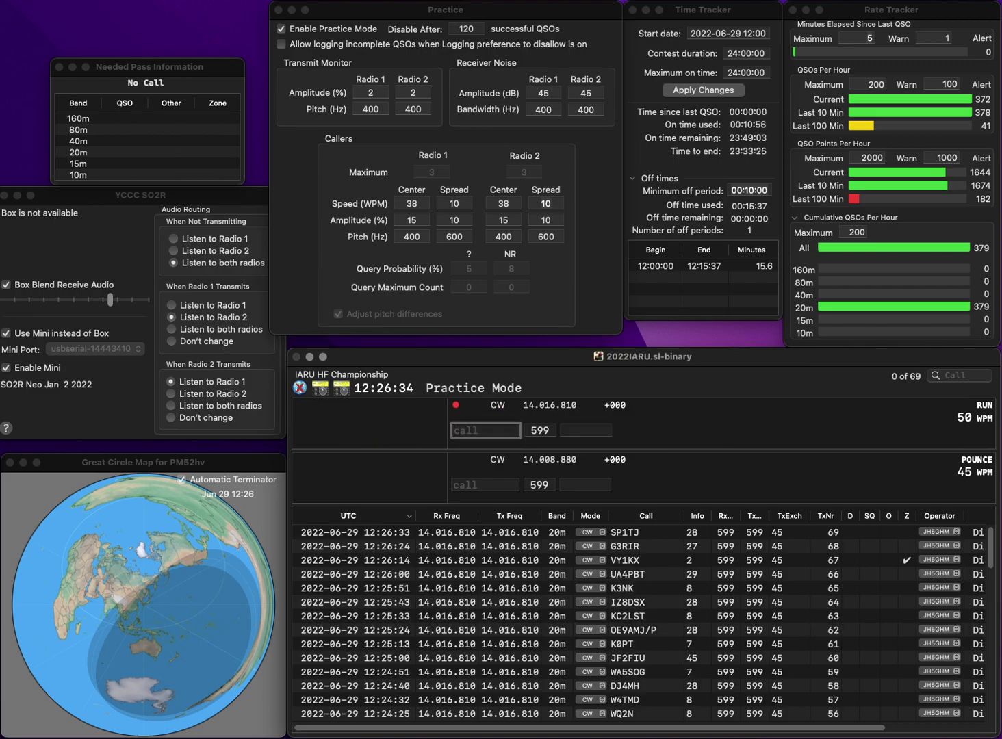
text(SQ6JE)
key(Left)
key(BackSpace)
text(W)
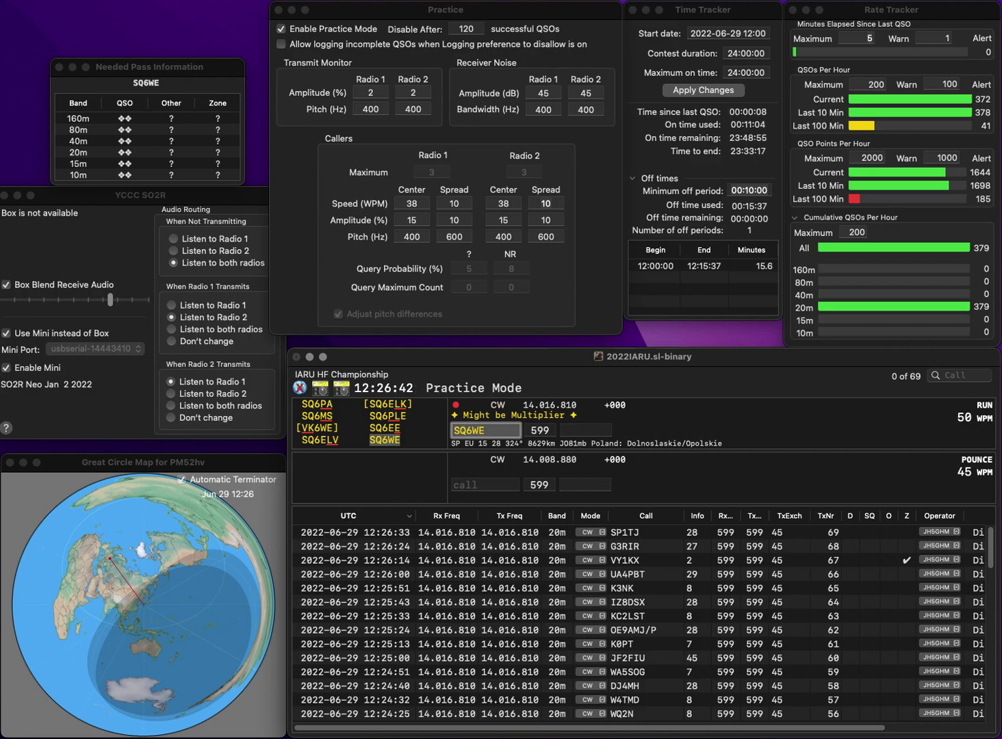
key(space)
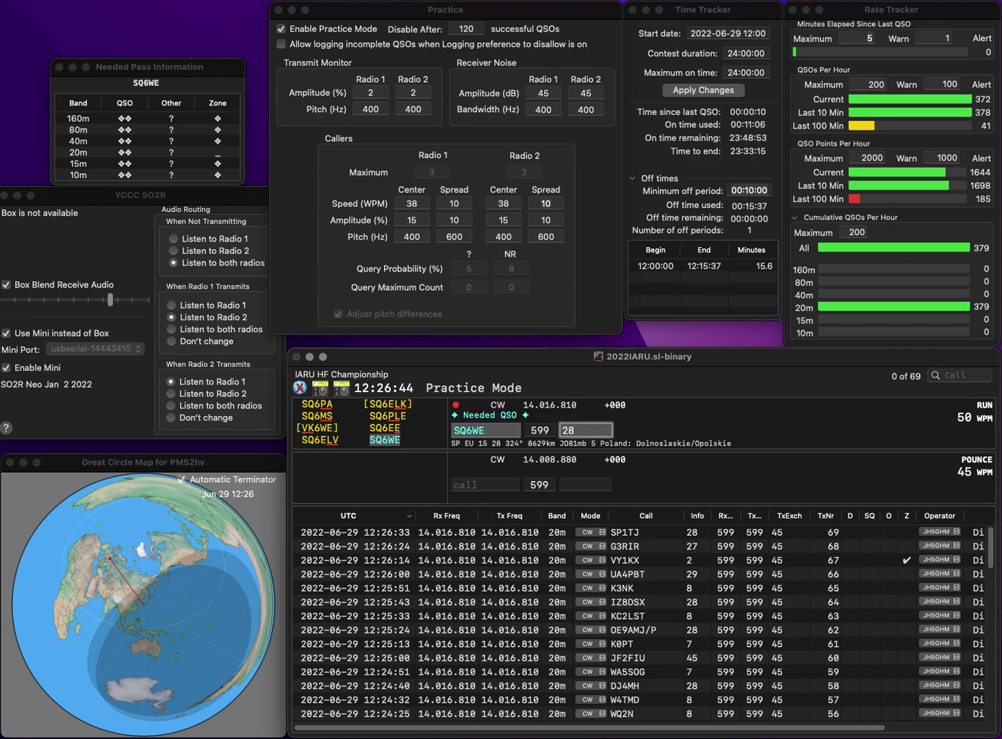
key(Return)
text(HS9A)
text(BC)
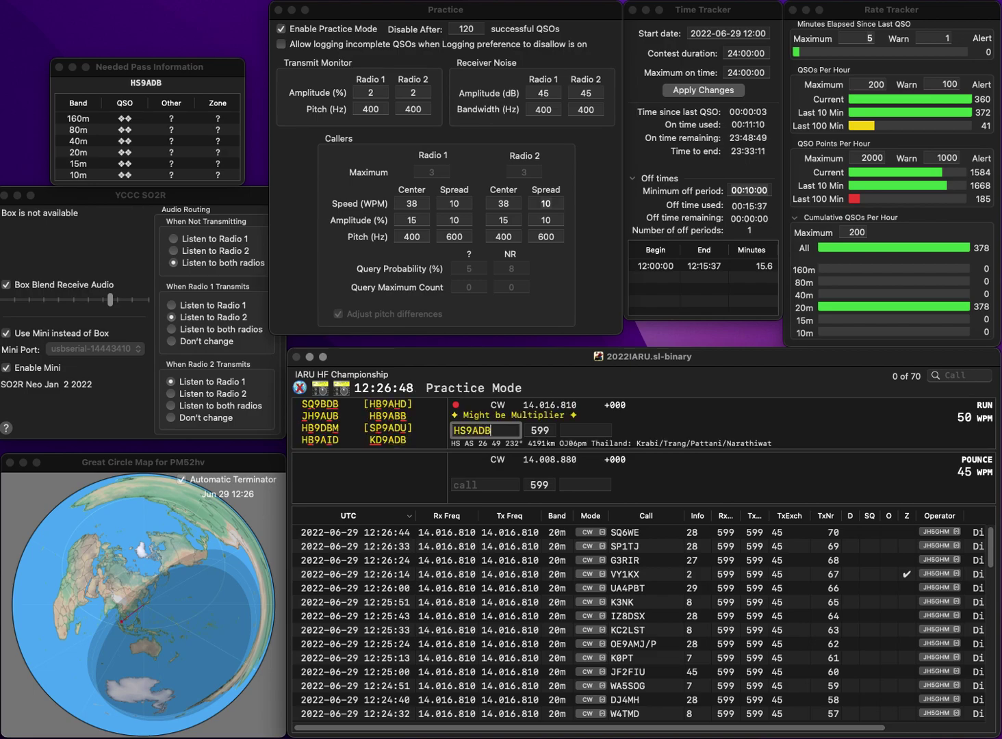
click(461, 431)
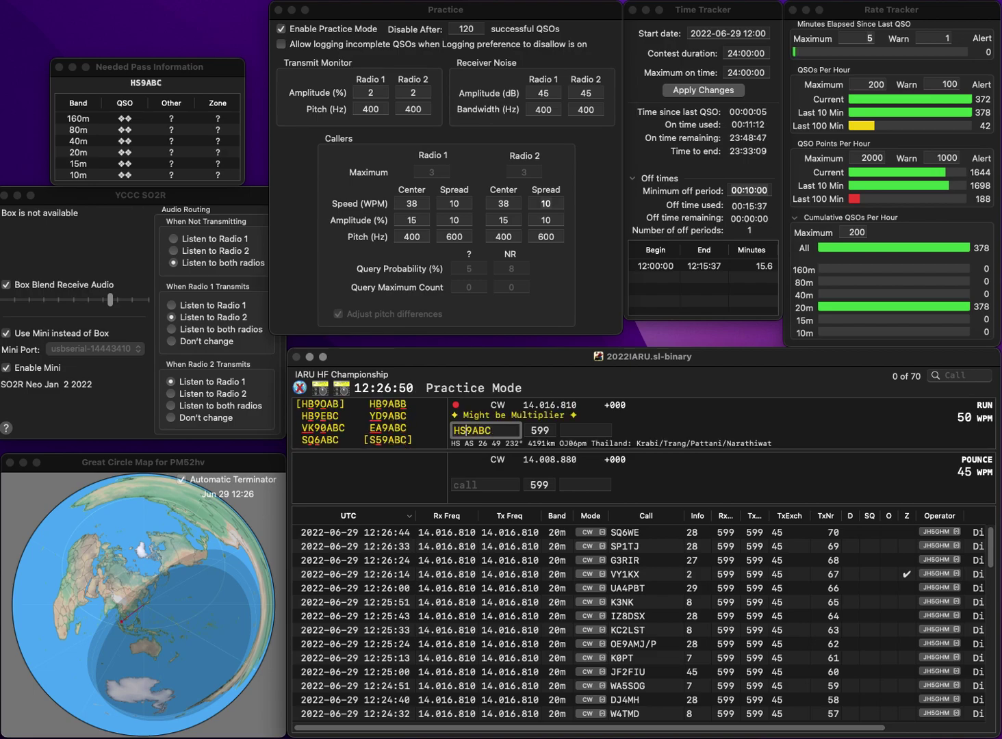
key(BackSpace)
key(Delete)
text(S5)
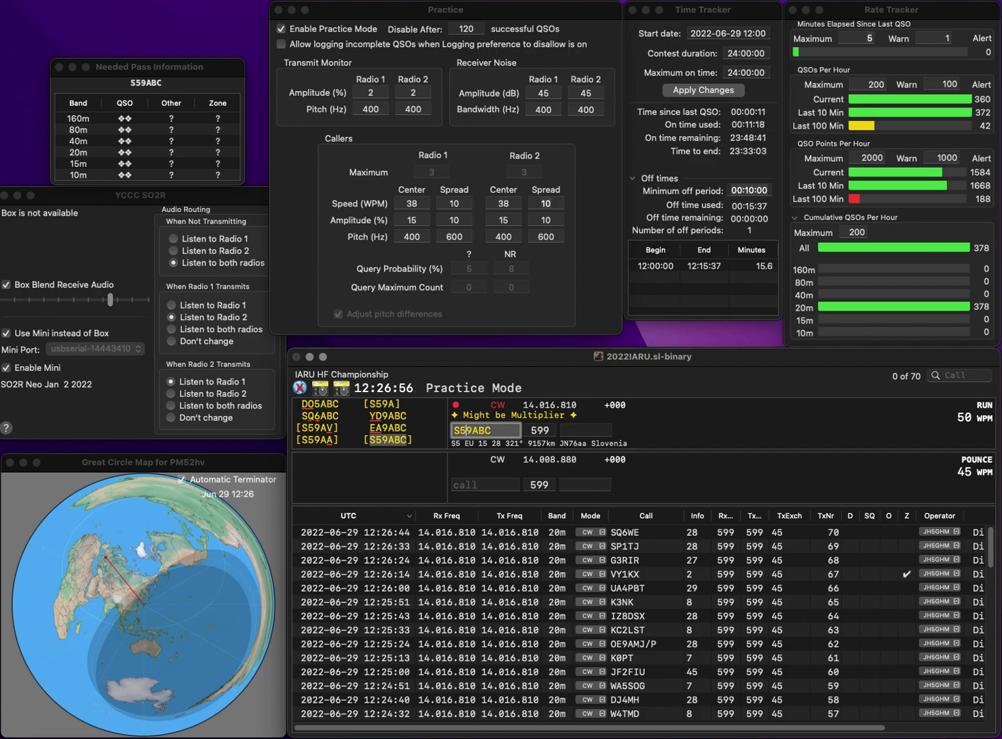
key(Tab)
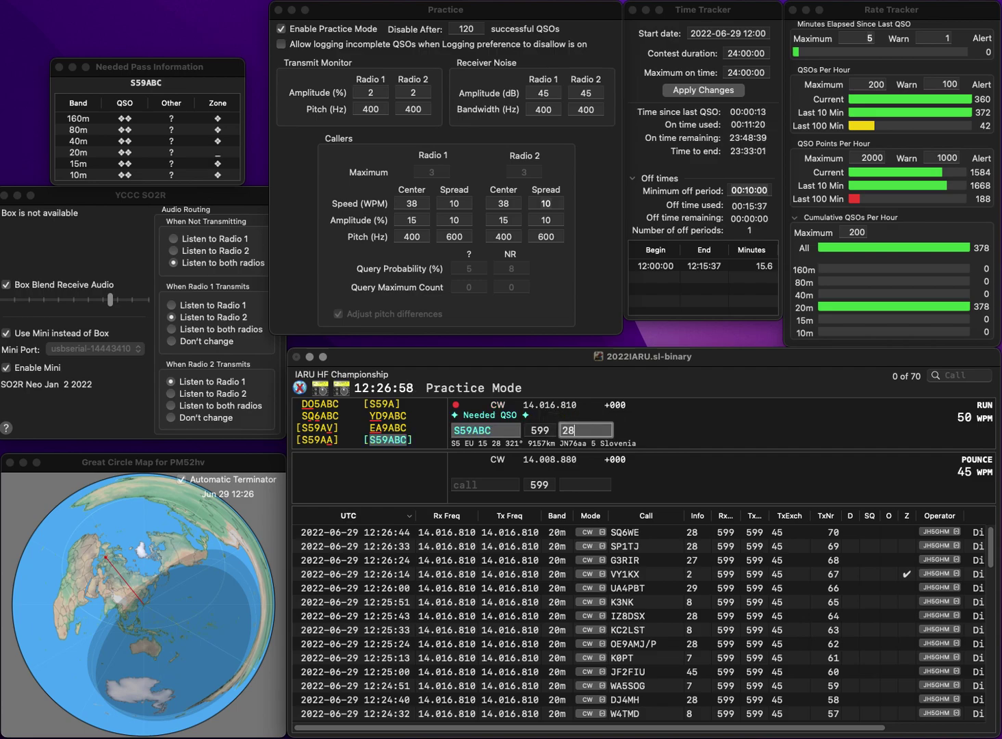
key(Return)
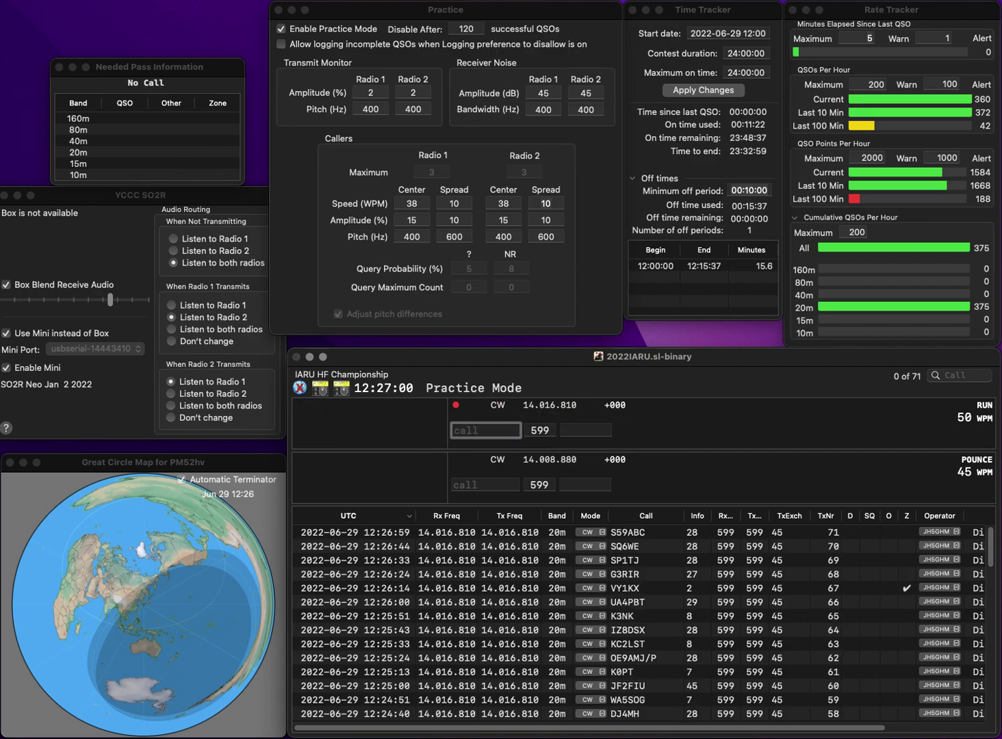
text(UA3AIF)
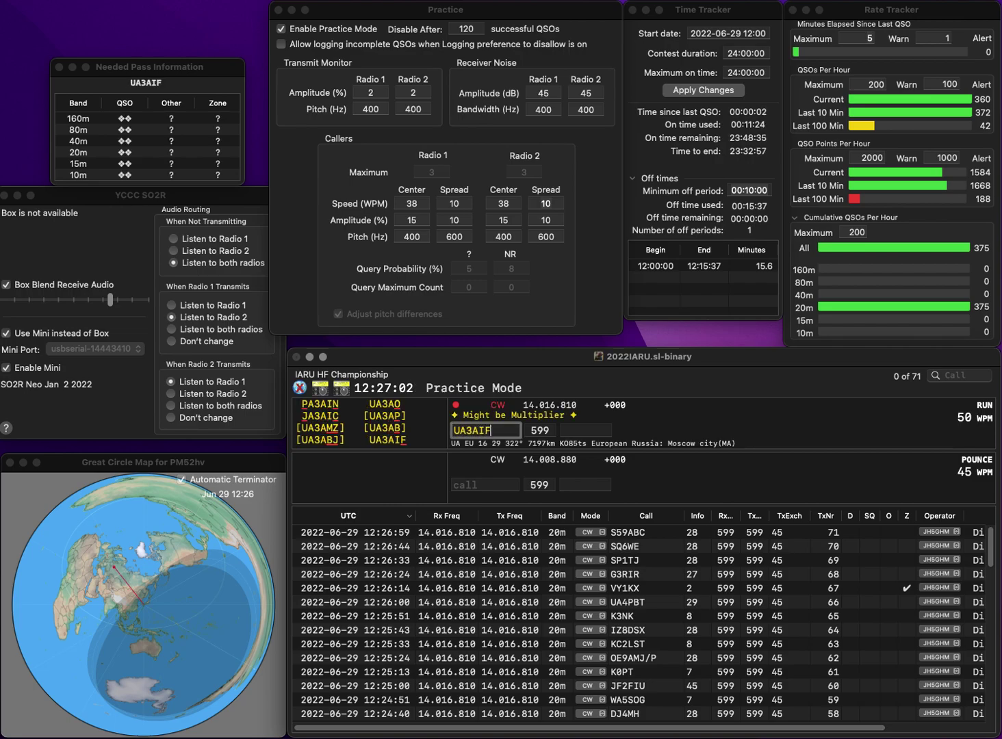
key(space)
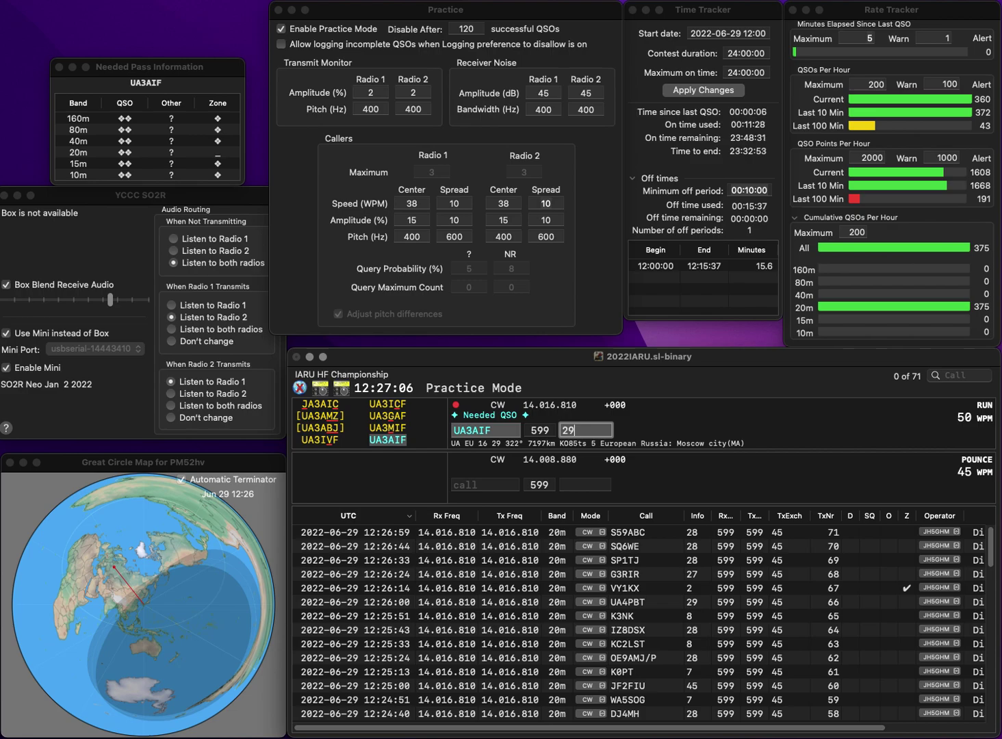
key(Return)
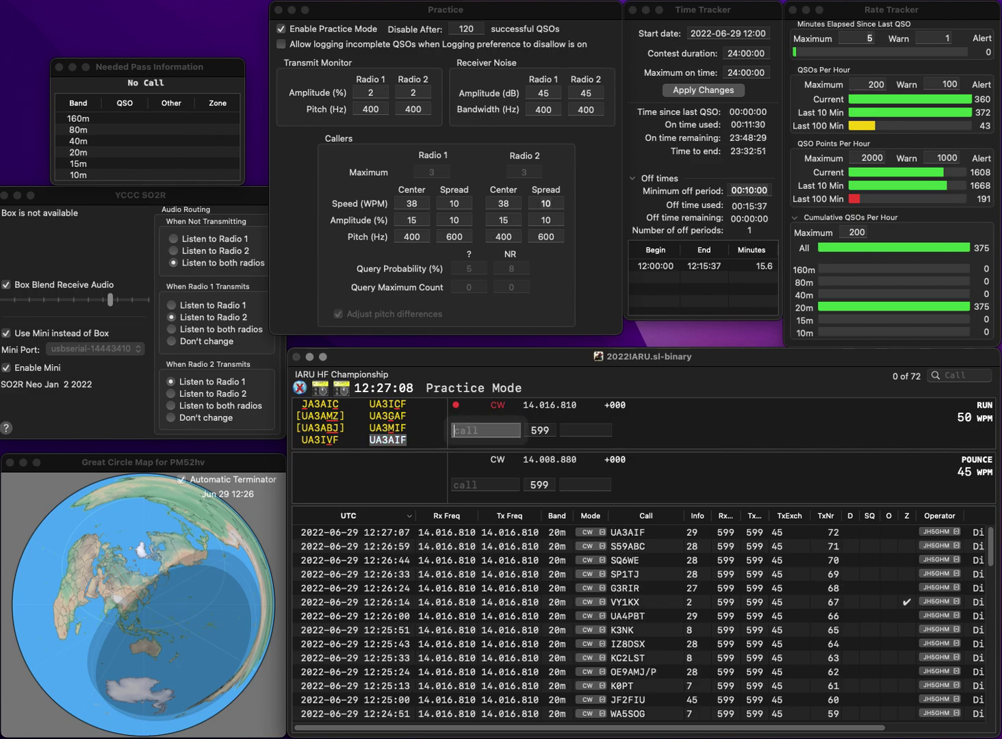
text(YC9CX)
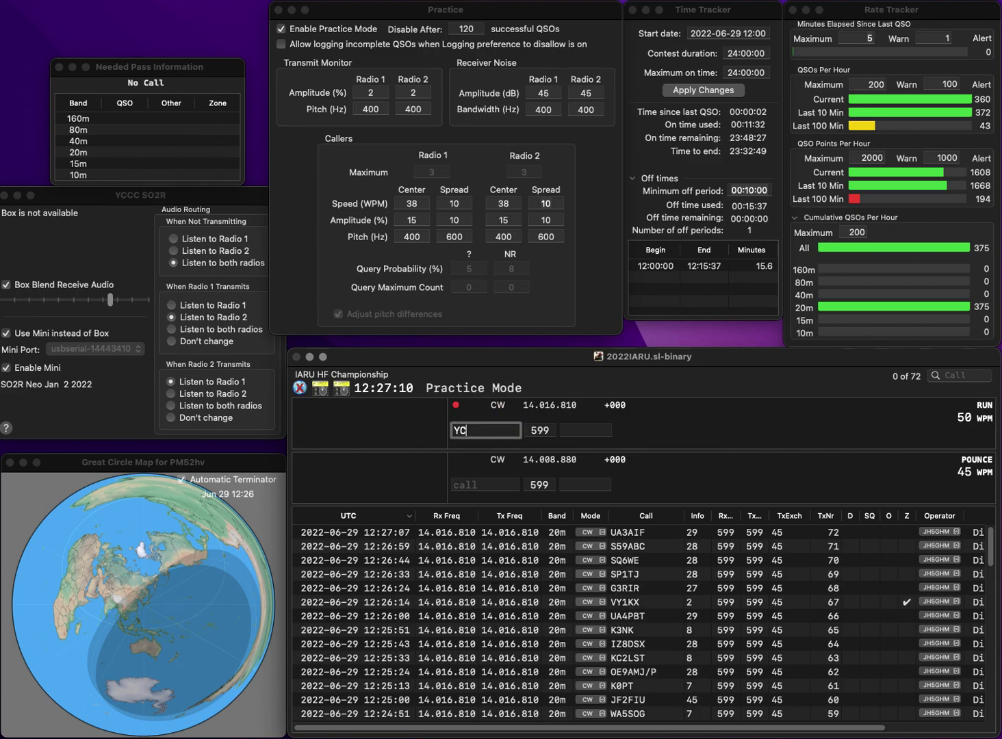
key(BackSpace)
text(YN)
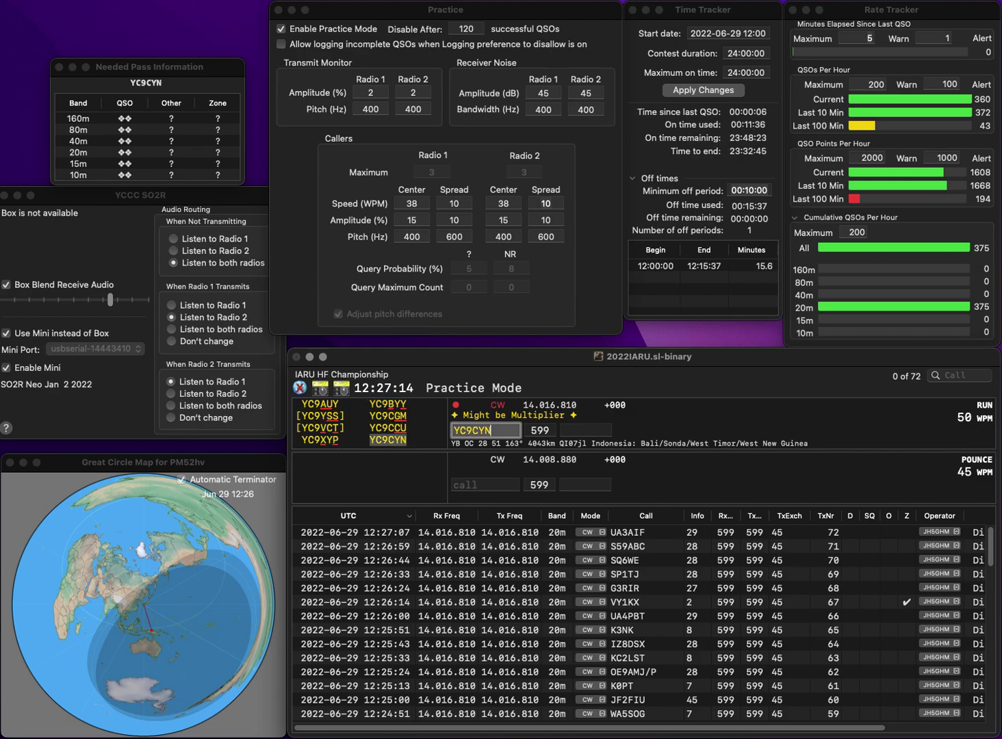
key(space)
text(51)
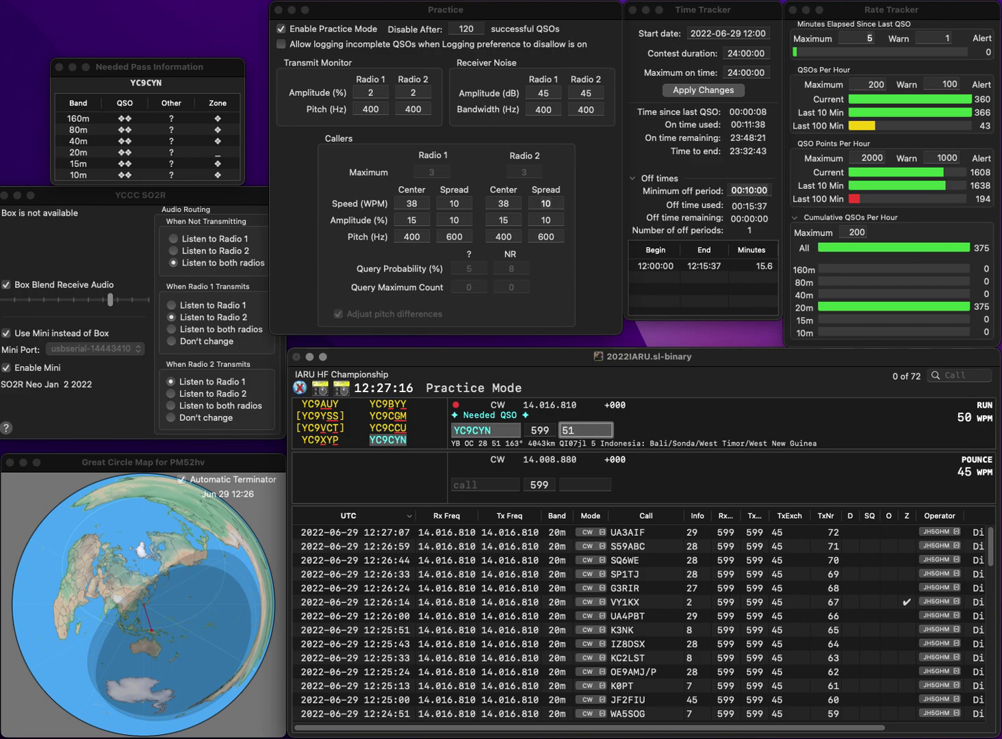
key(Return)
- Copy the caller's call sign as AB5DF and log the run contact with received exchange 7
text(AB5DF)
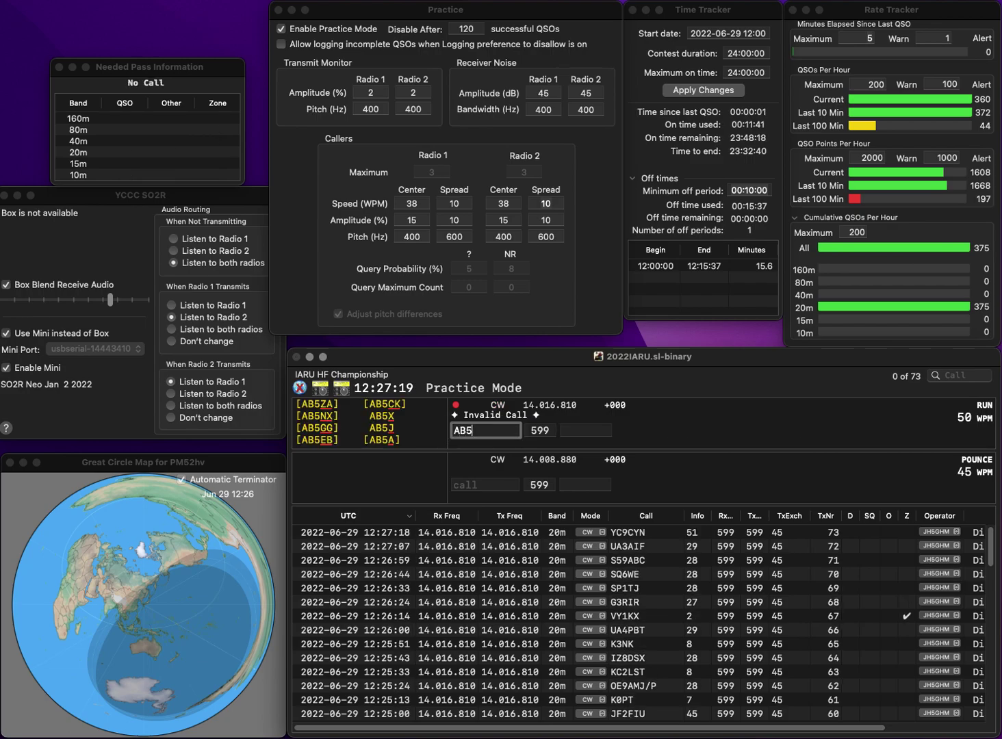
key(space)
text(7)
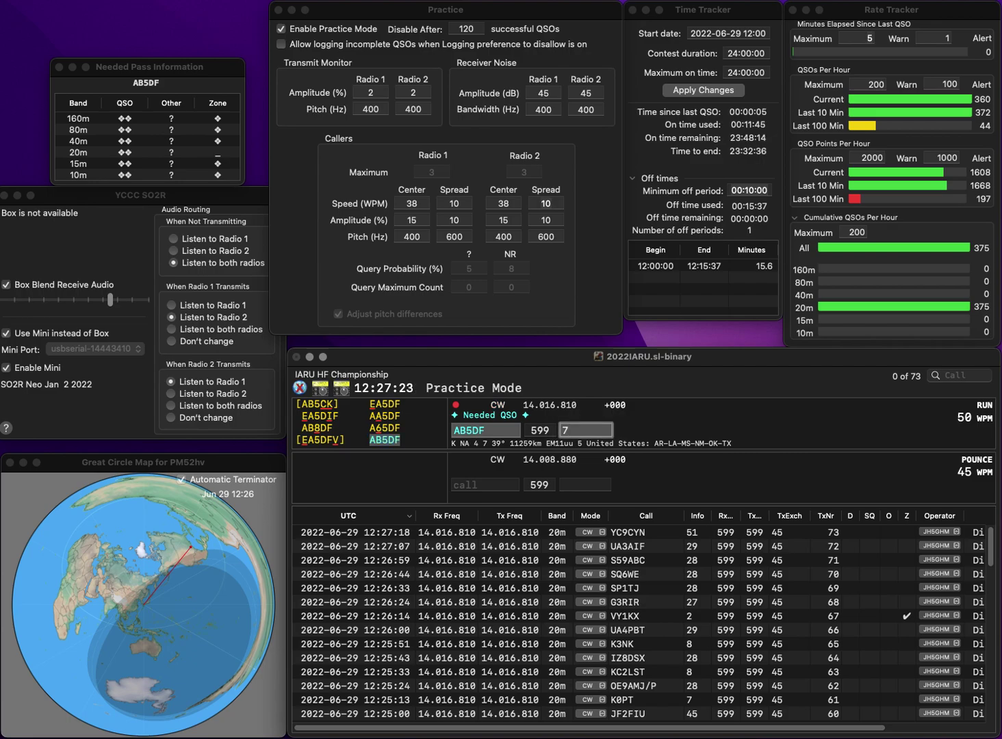
key(Return)
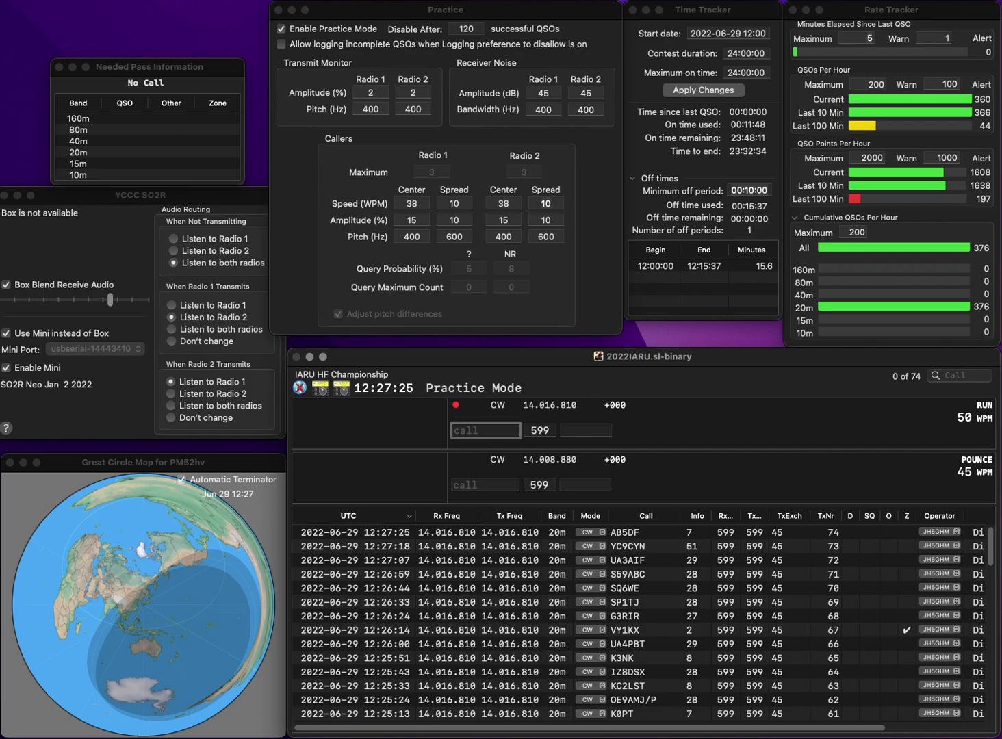
text(JL1)
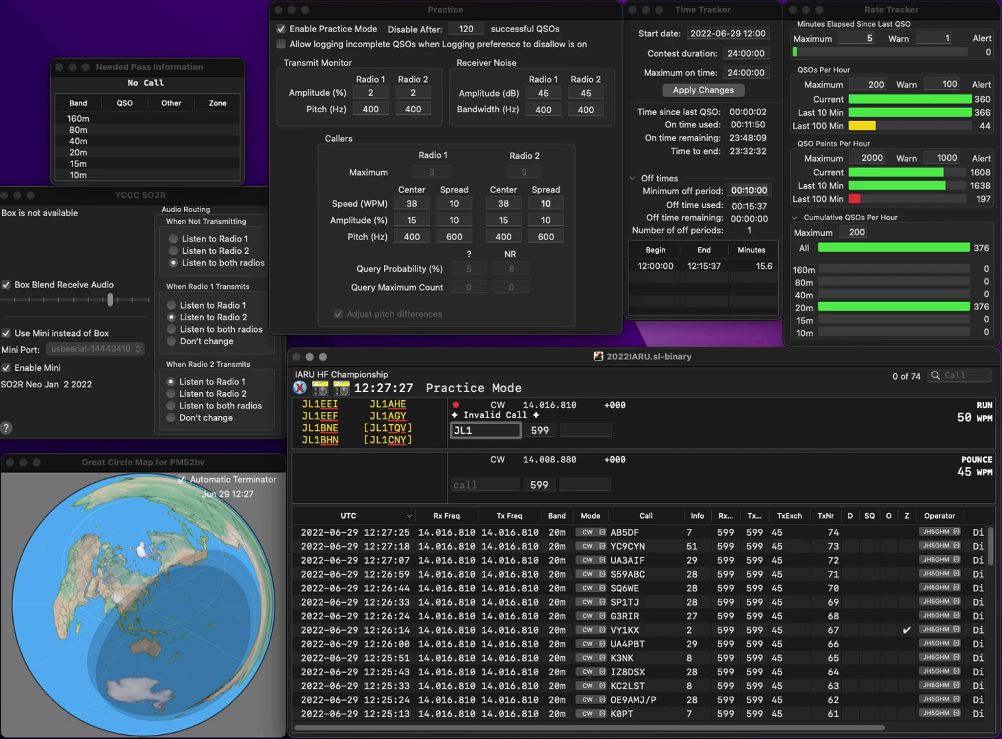
text(GPG)
key(space)
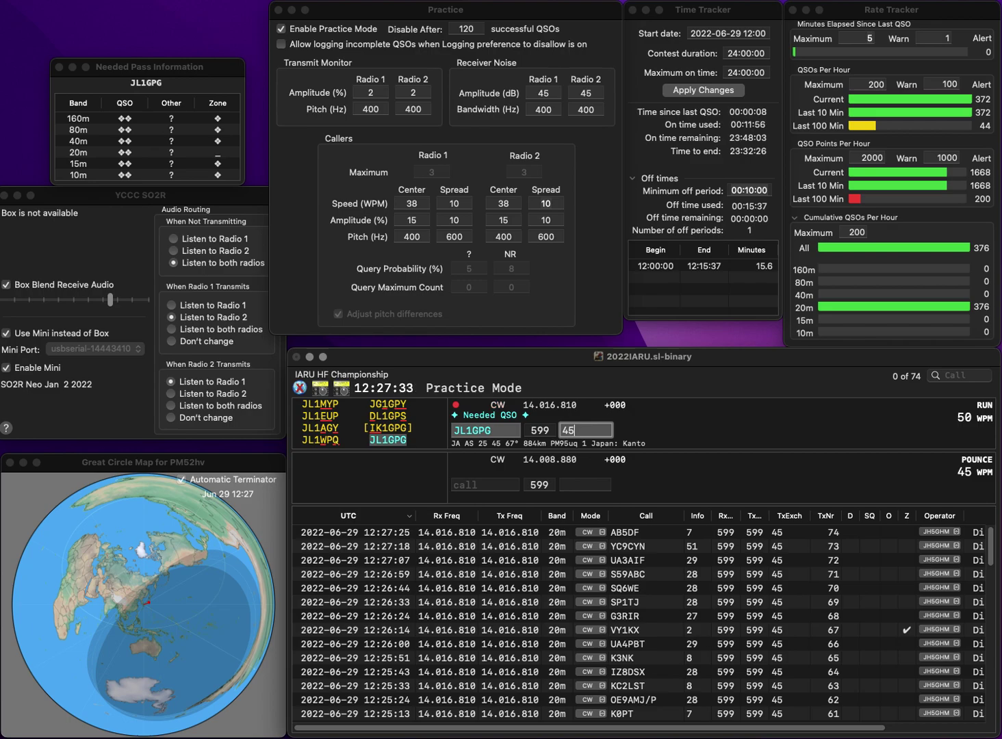
key(Return)
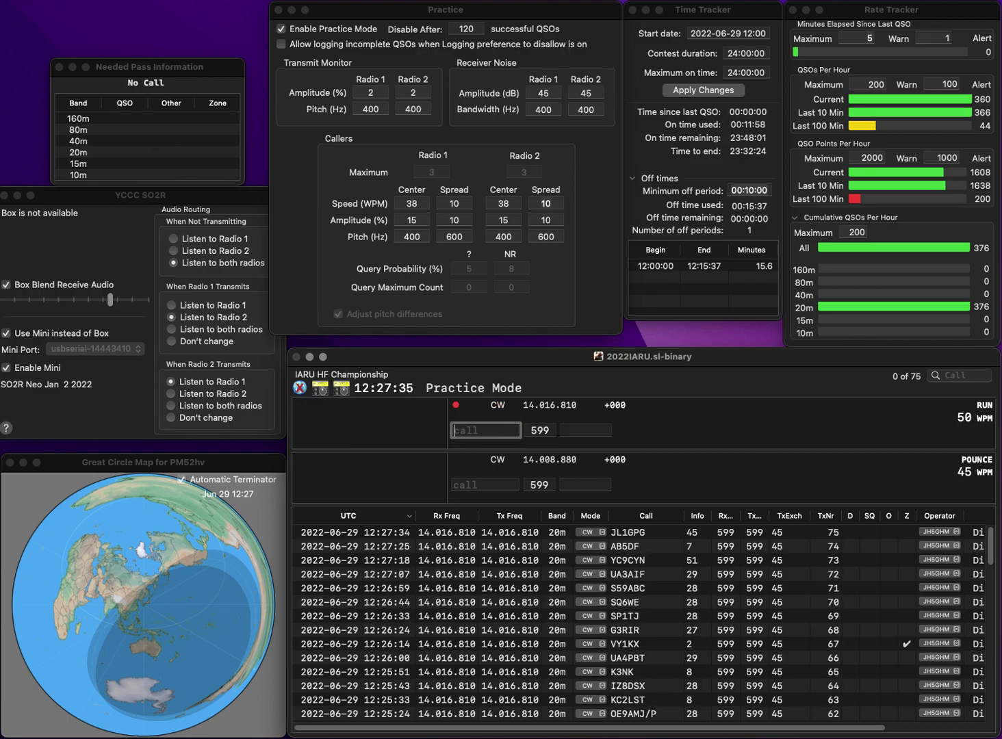
text(F0GV)
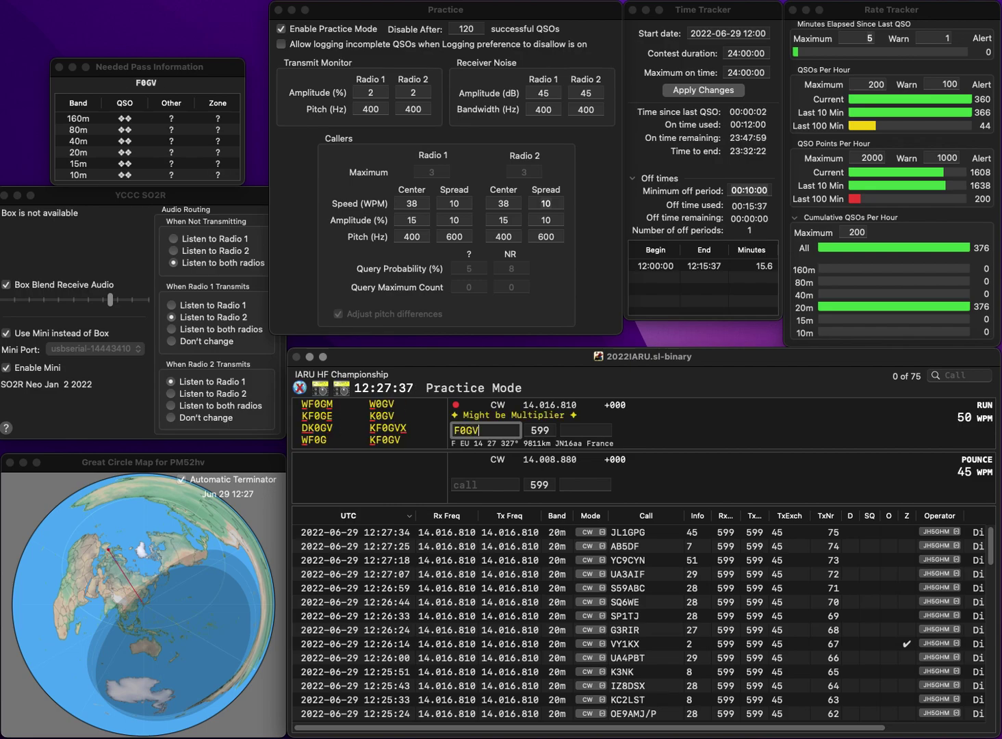
key(Home)
text(K)
key(space)
text(7)
key(Return)
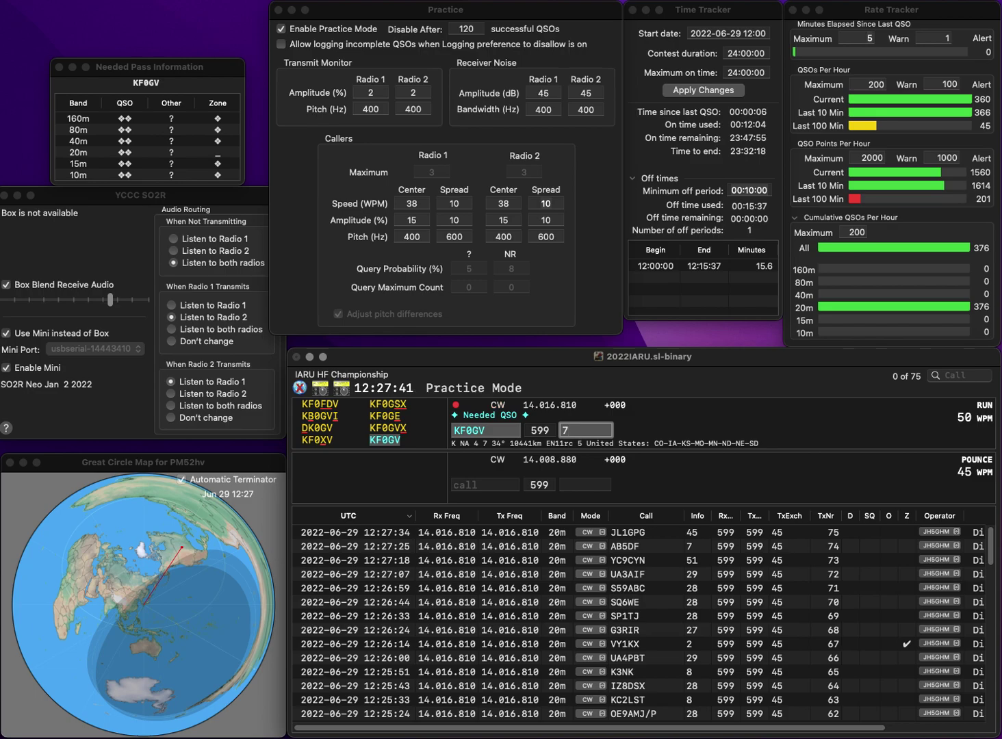
key(Return)
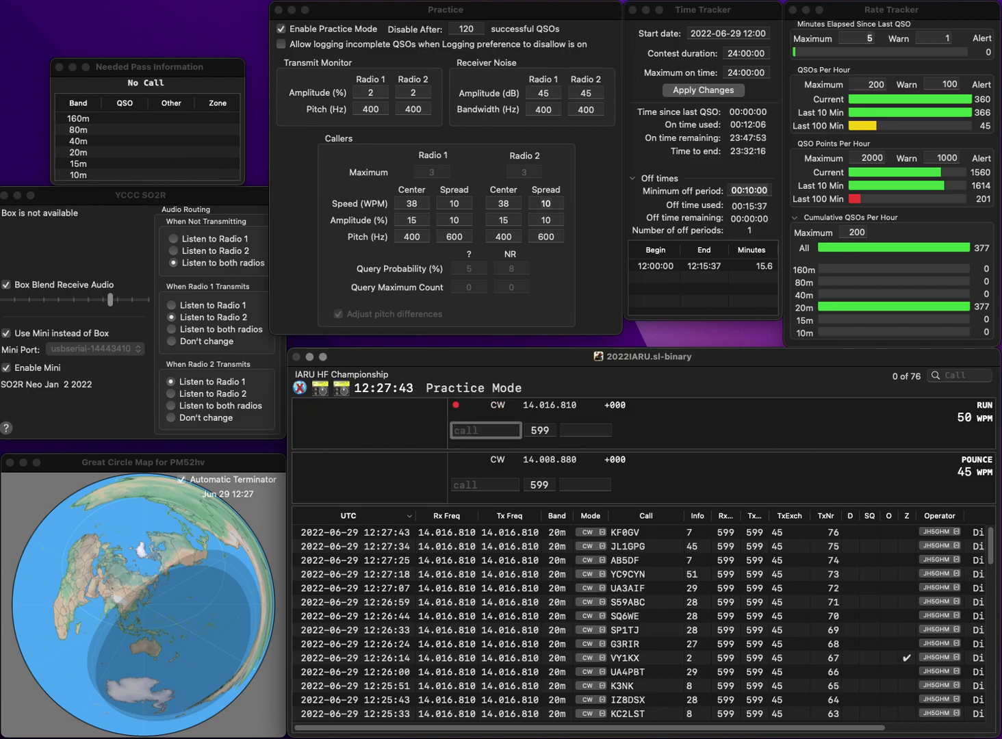
- Copy the caller's call sign as MC2I and log the run contact with received exchange 27
text(MC2I)
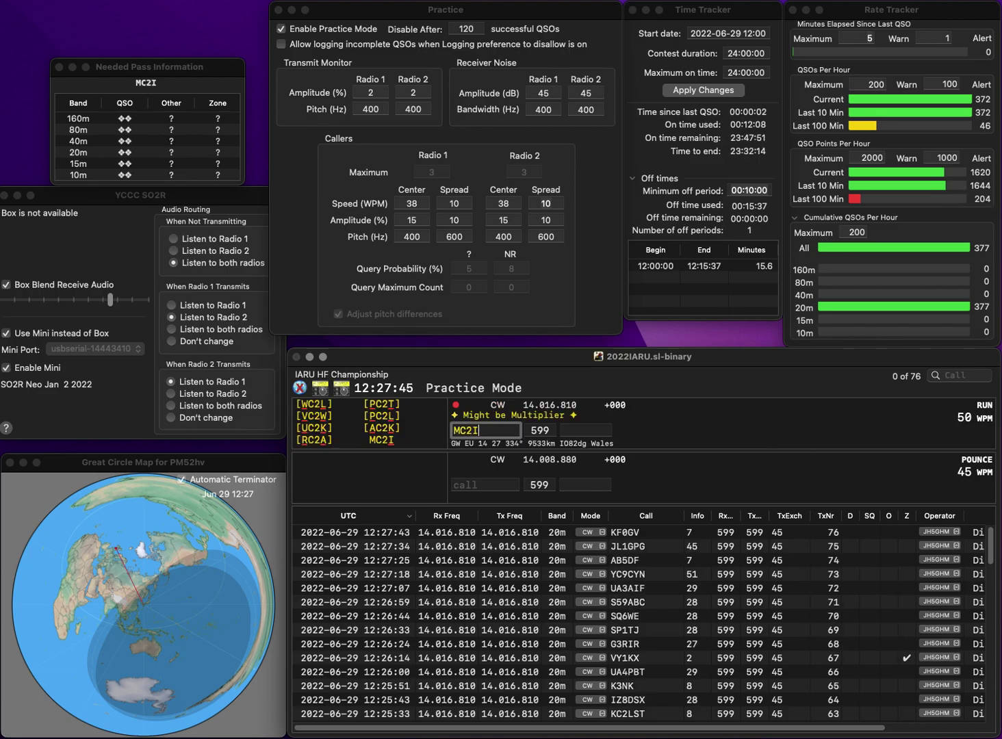
key(space)
text(27)
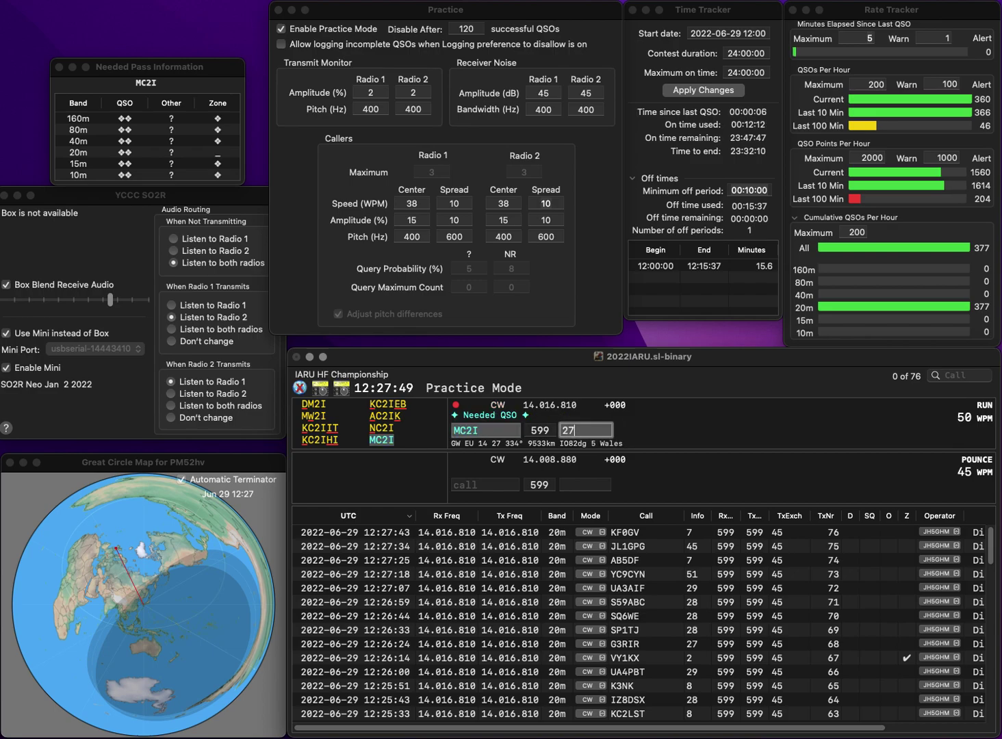
key(Return)
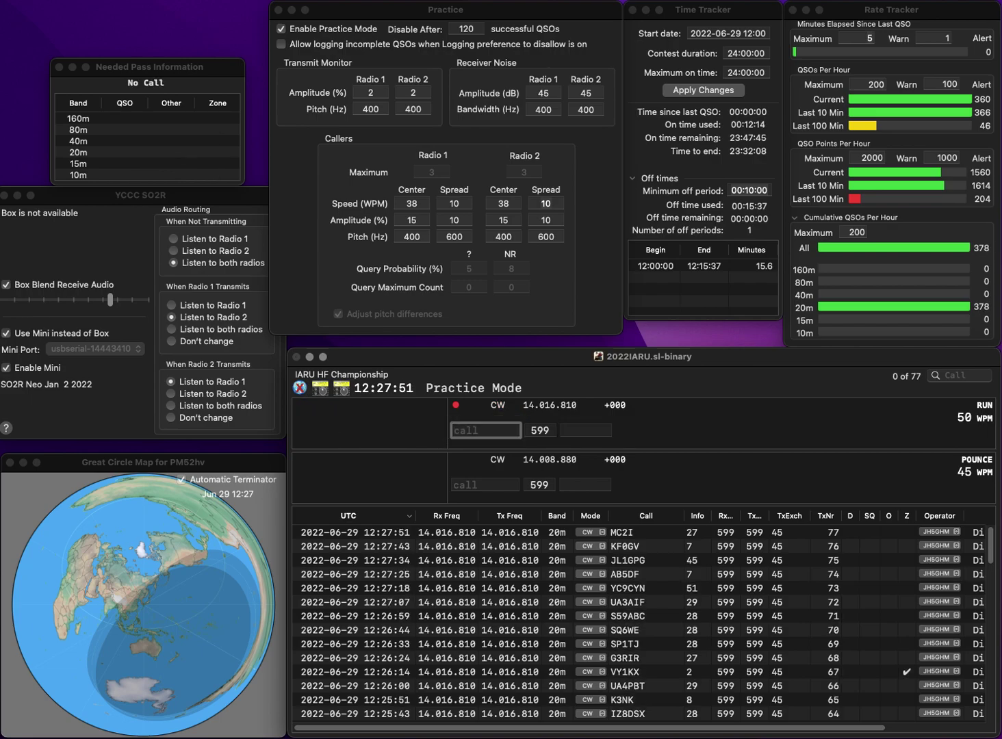
text(UI8C)
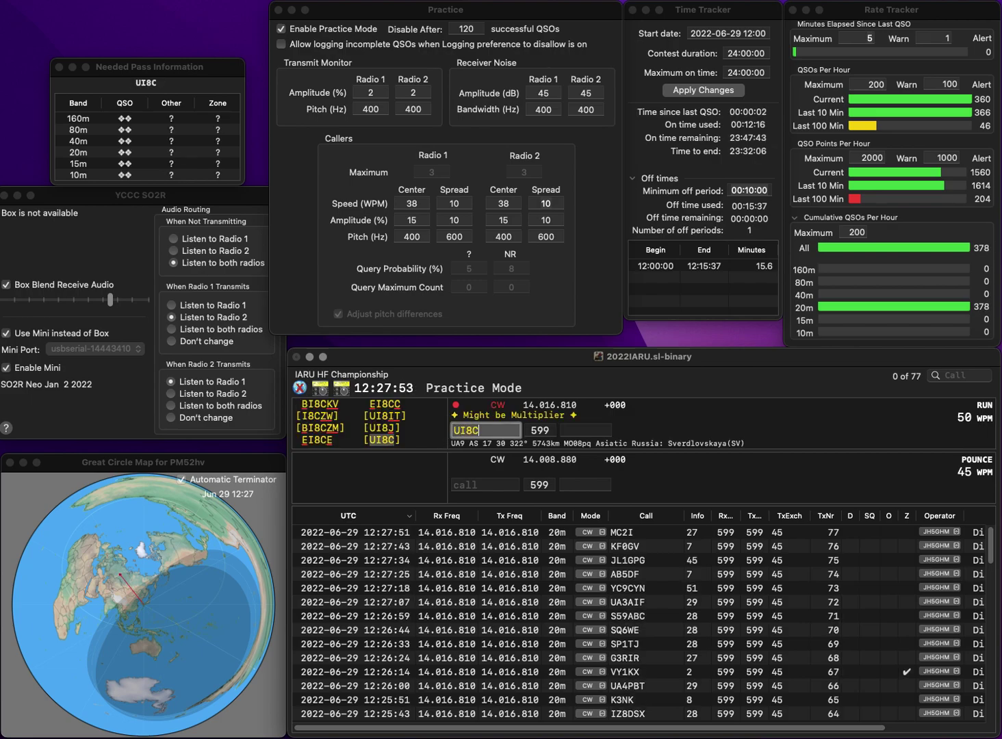
key(Return)
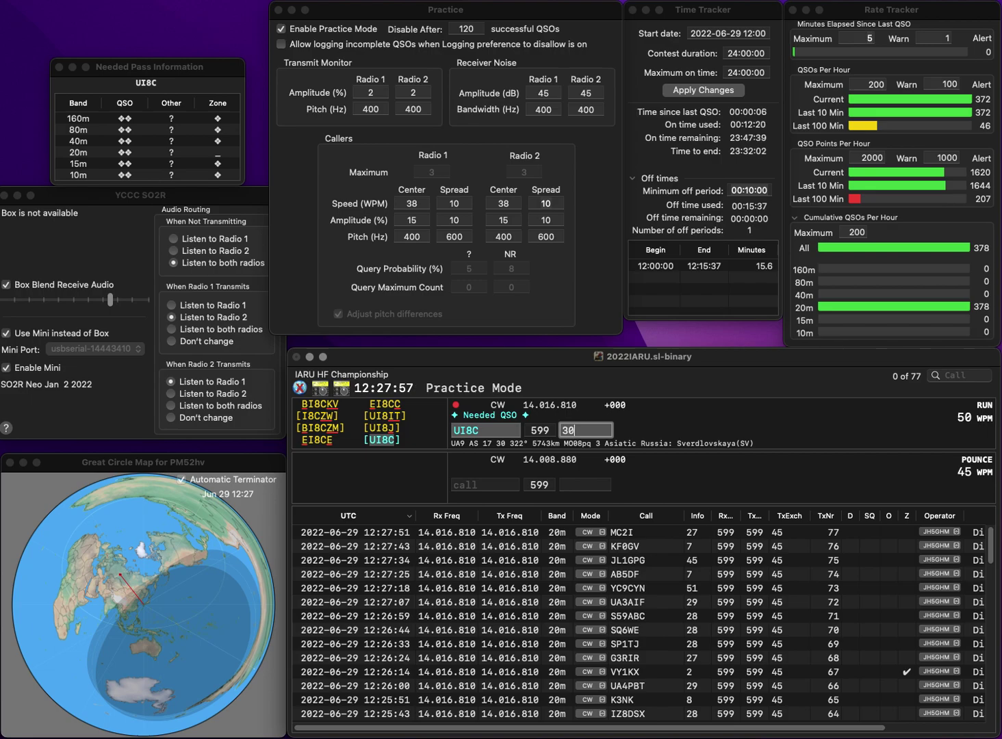
key(Return)
text(OK1BU)
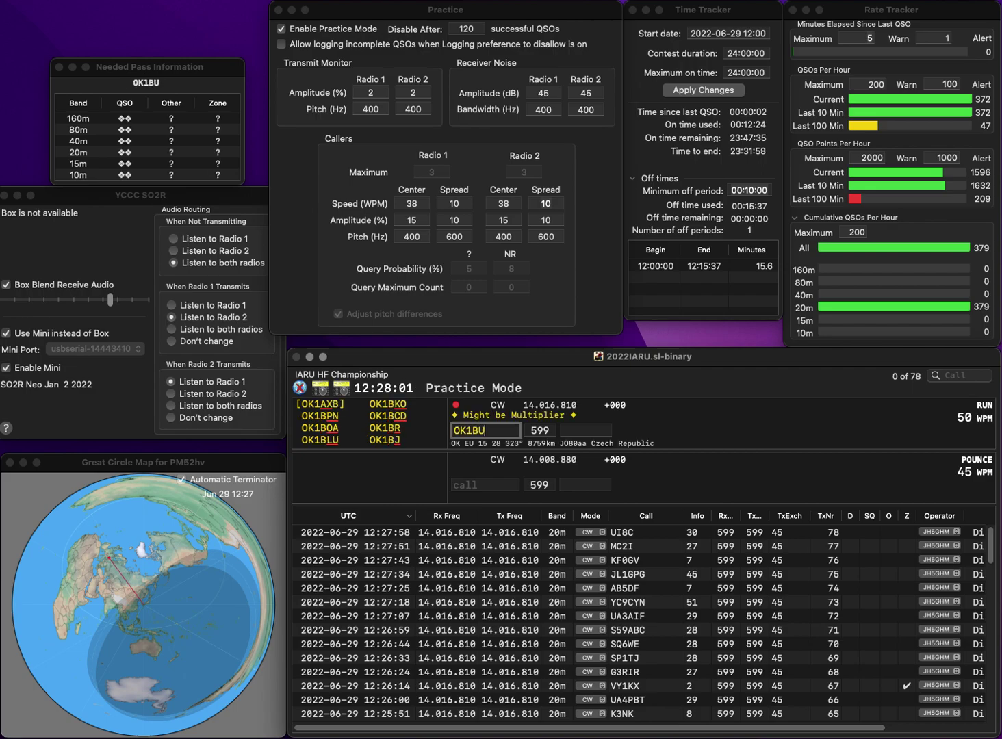
text(Z)
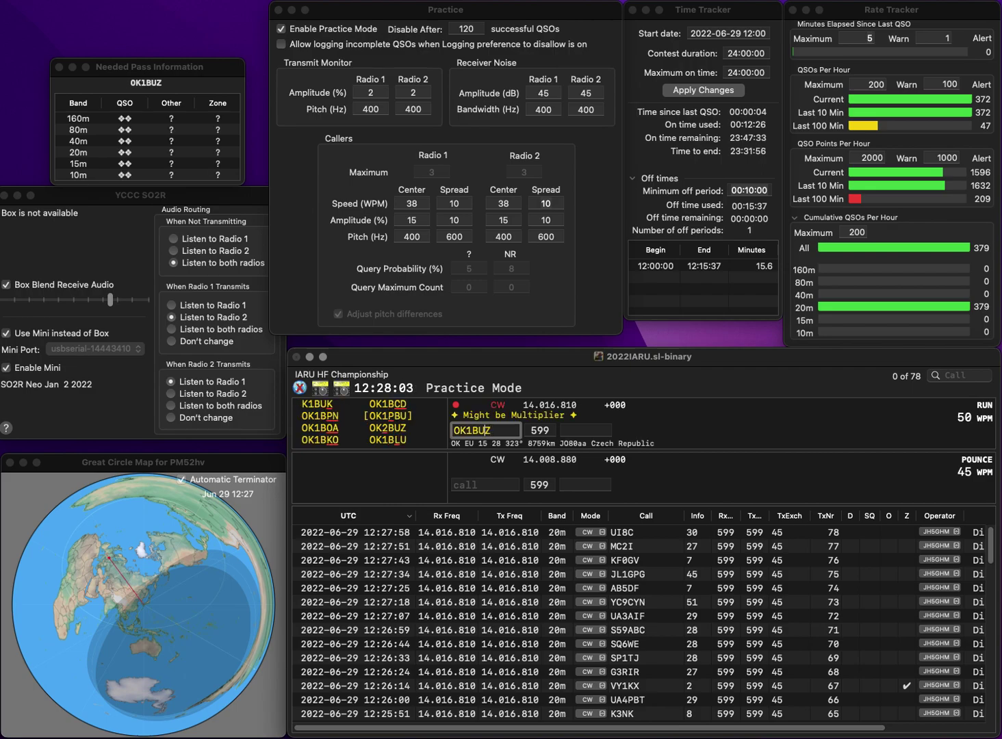
key(Left)
key(Left)
key(Left)
key(Left)
key(BackSpace)
text(2)
key(space)
text(28)
key(Return)
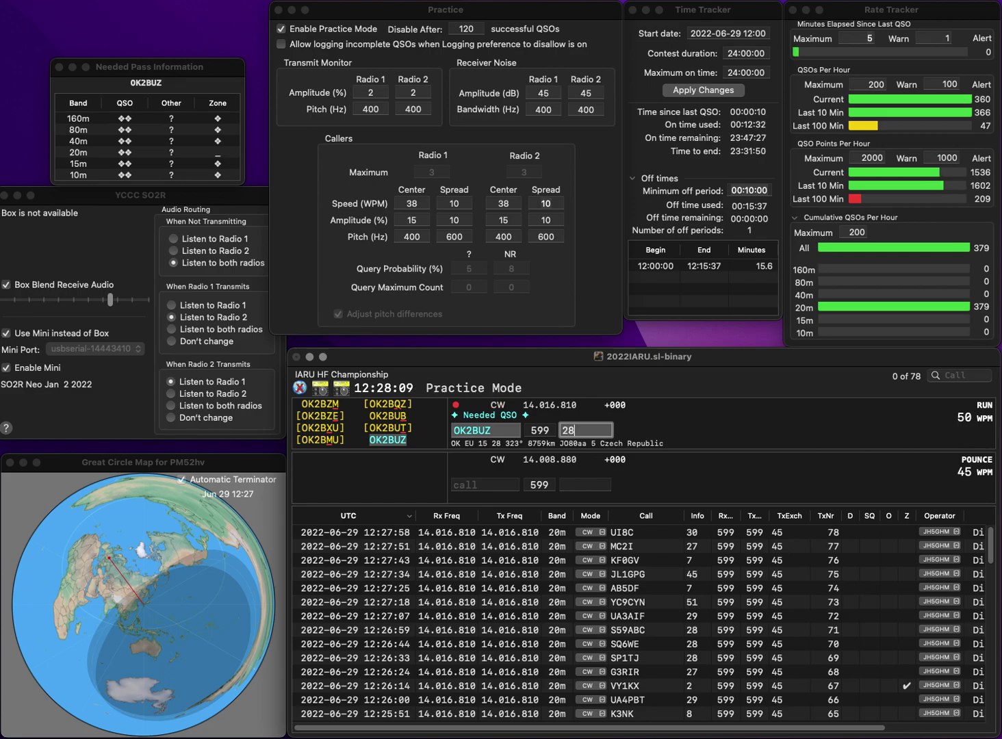
key(Return)
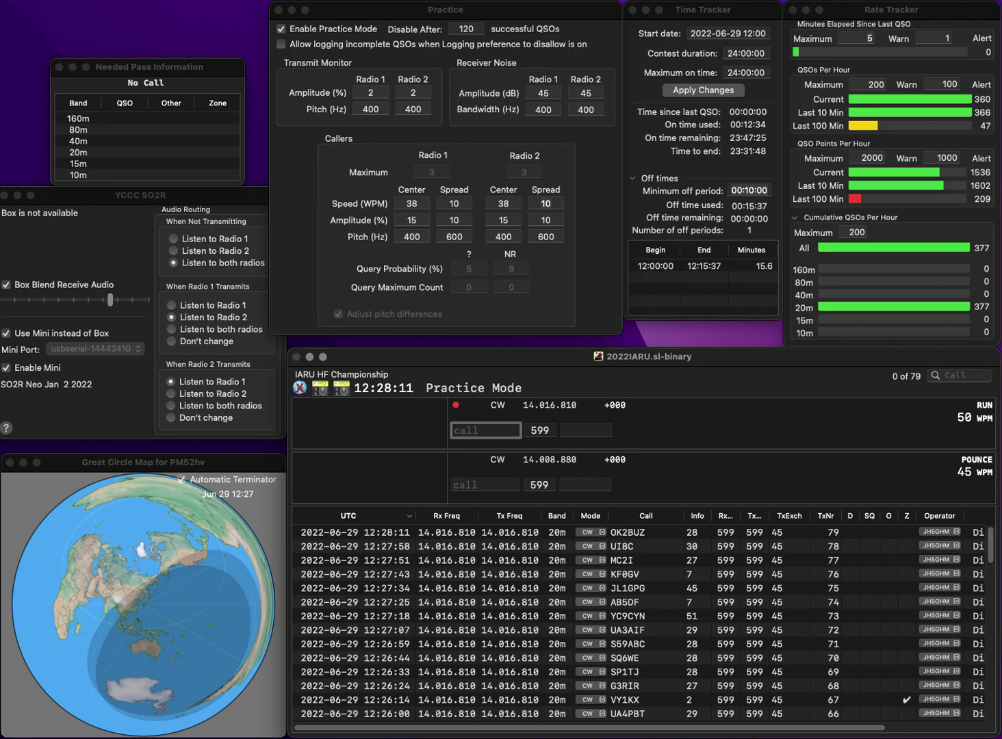
- Copy the caller's call sign as N0LLH, filling in its first and last letters, and log the run contact with received exchange 7
text(0LL)
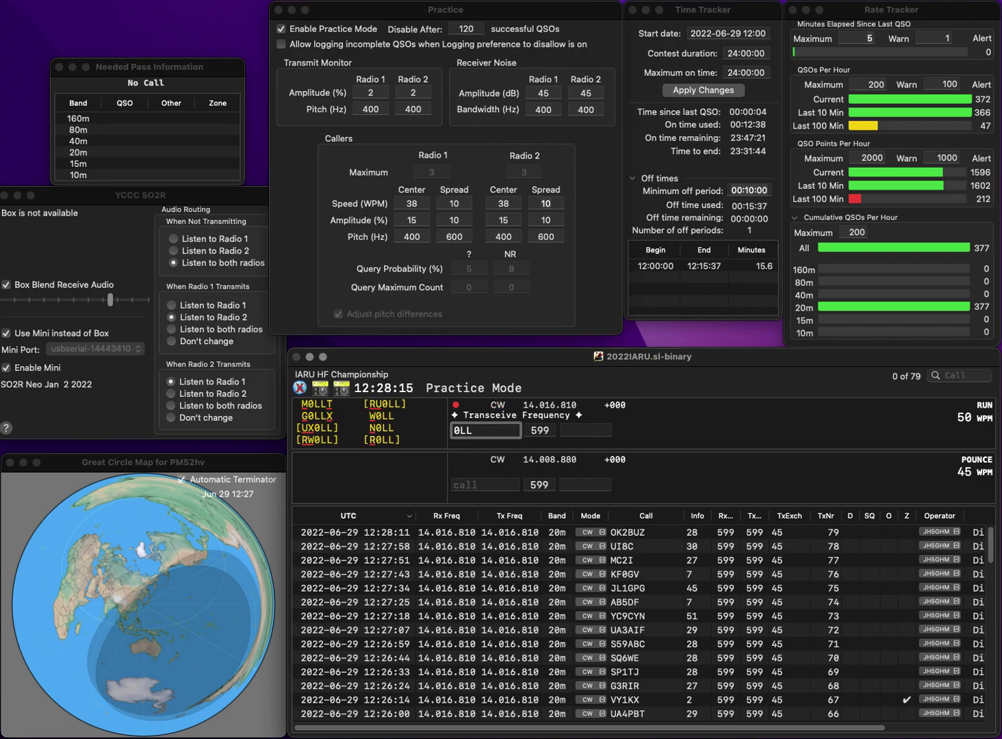
key(super+Left)
text(N)
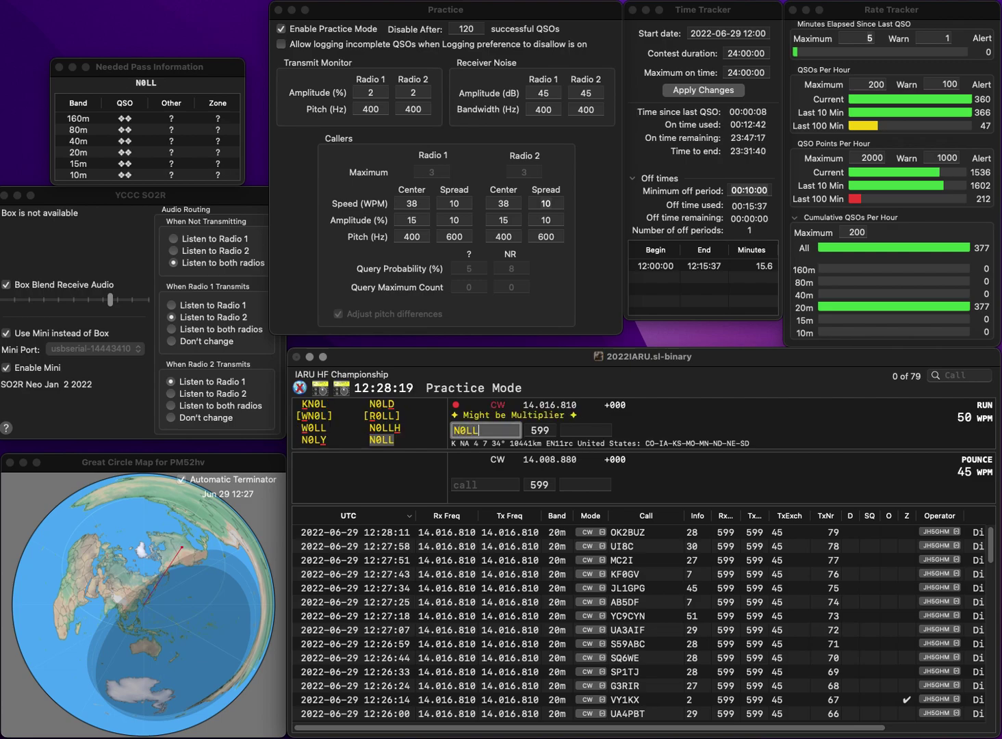
key(super+Right)
text(H)
key(space)
text(7)
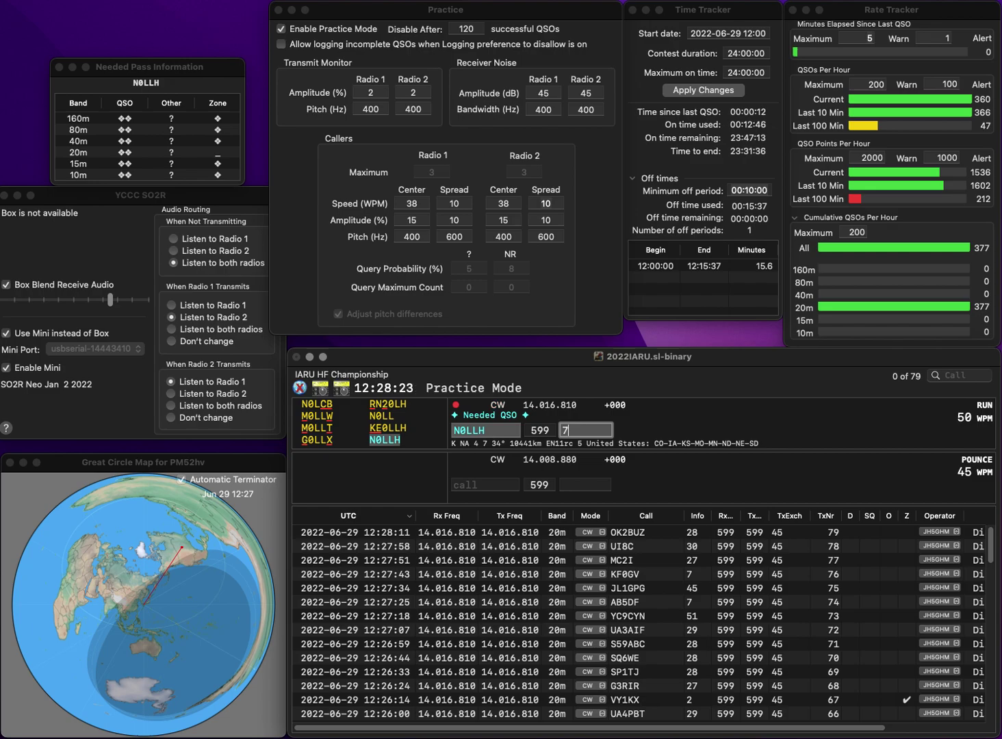
key(Return)
- Copy the caller's call sign as KV4VO and log the run contact with received exchange 8
text(KV4VO)
key(space)
text(8)
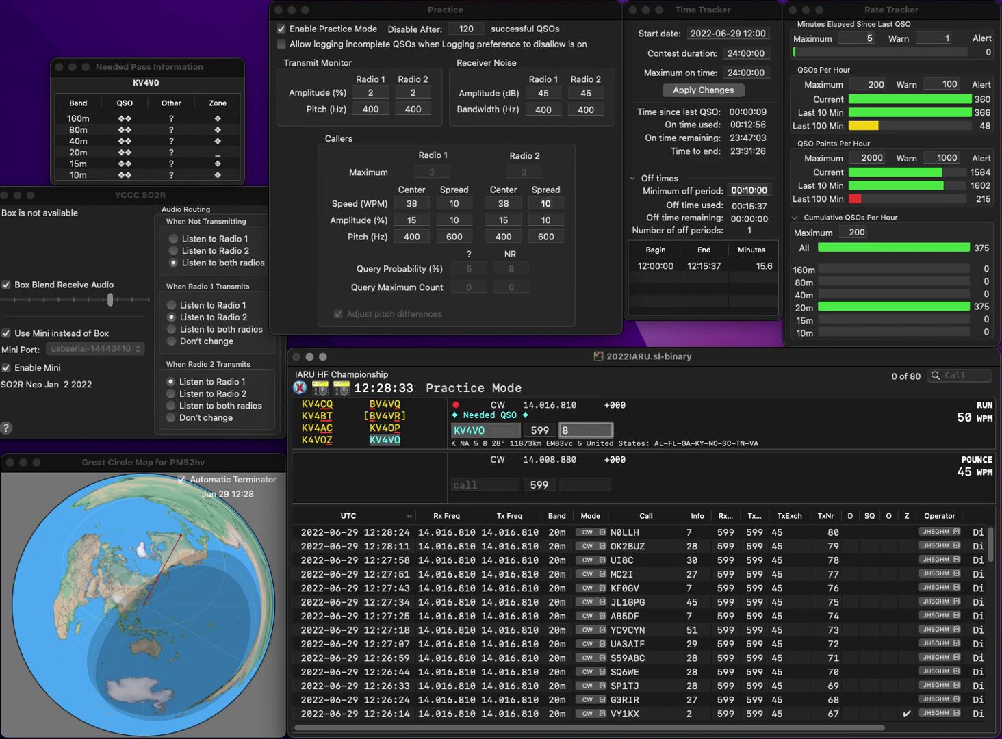
key(Return)
text(RK3SWS)
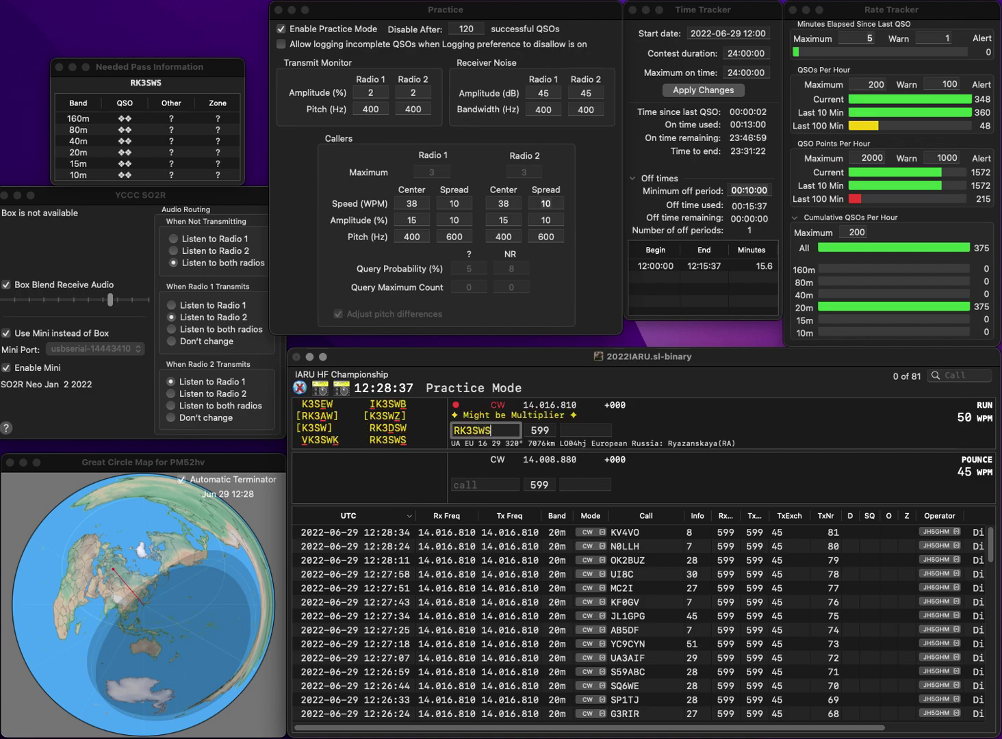
key(Return)
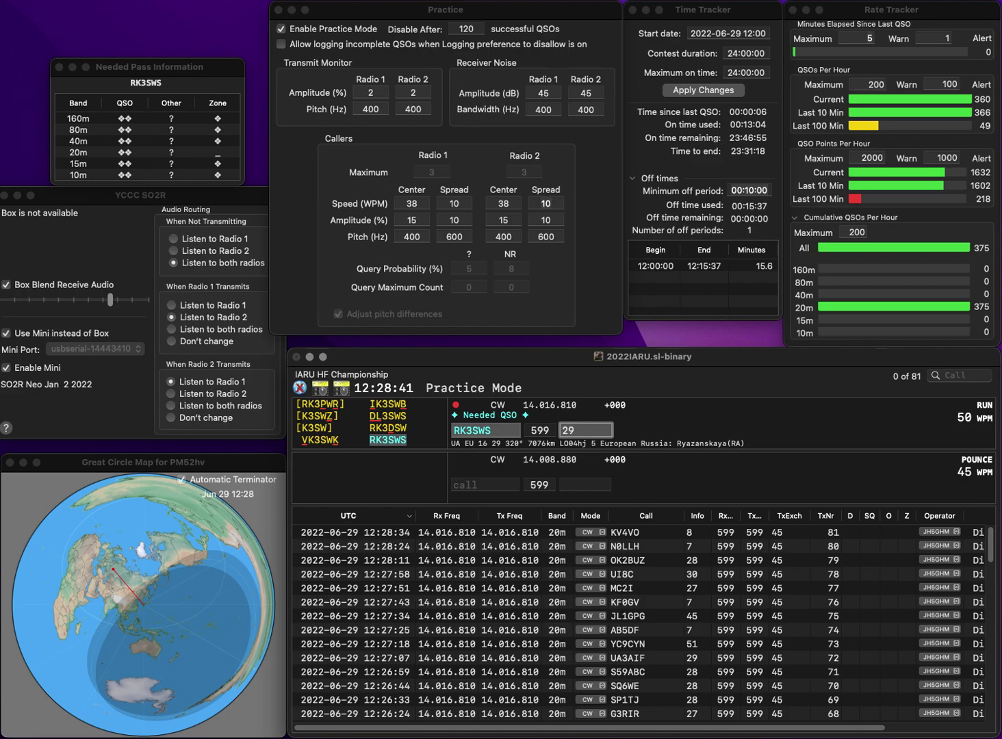
key(Return)
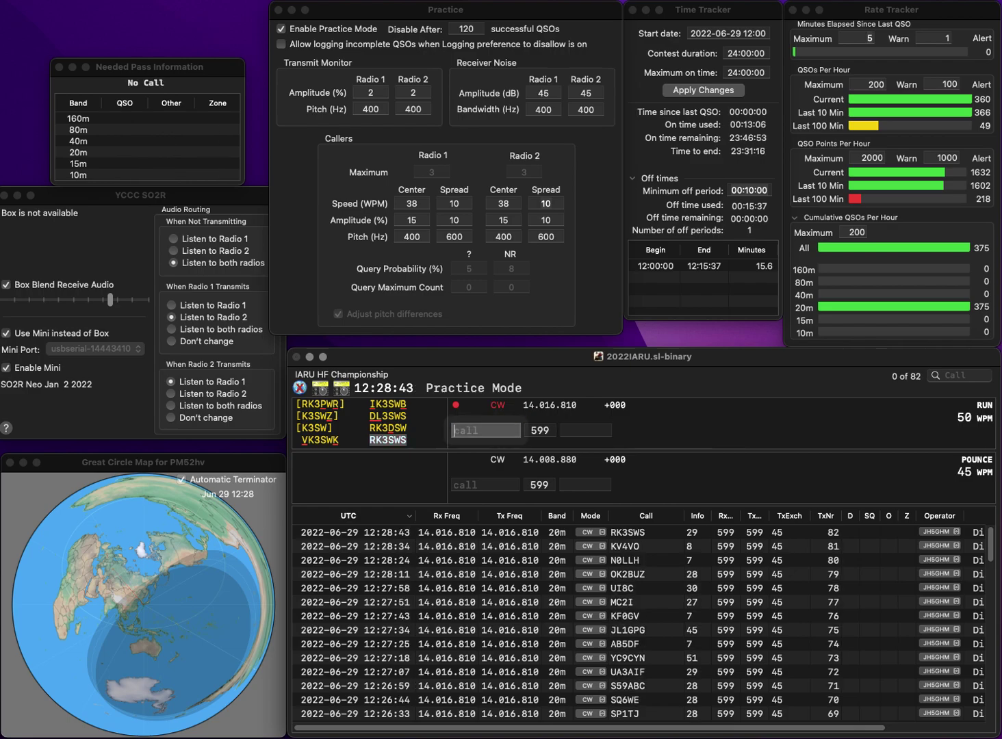
text(N0JHX)
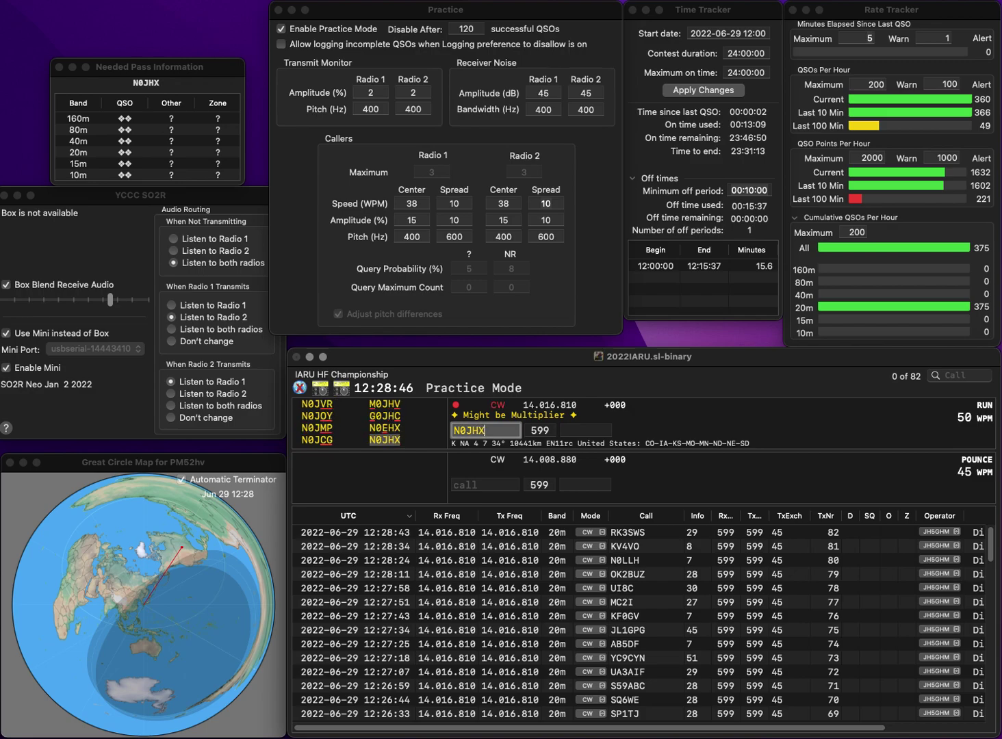
key(space)
text(7)
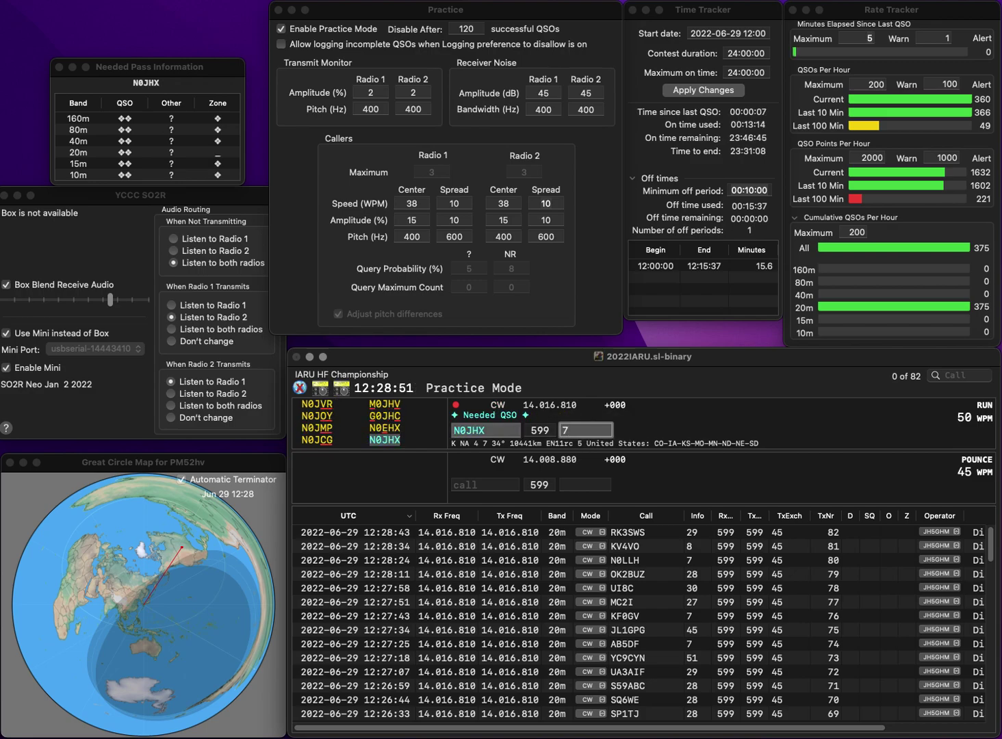
key(Return)
text(WB0Y)
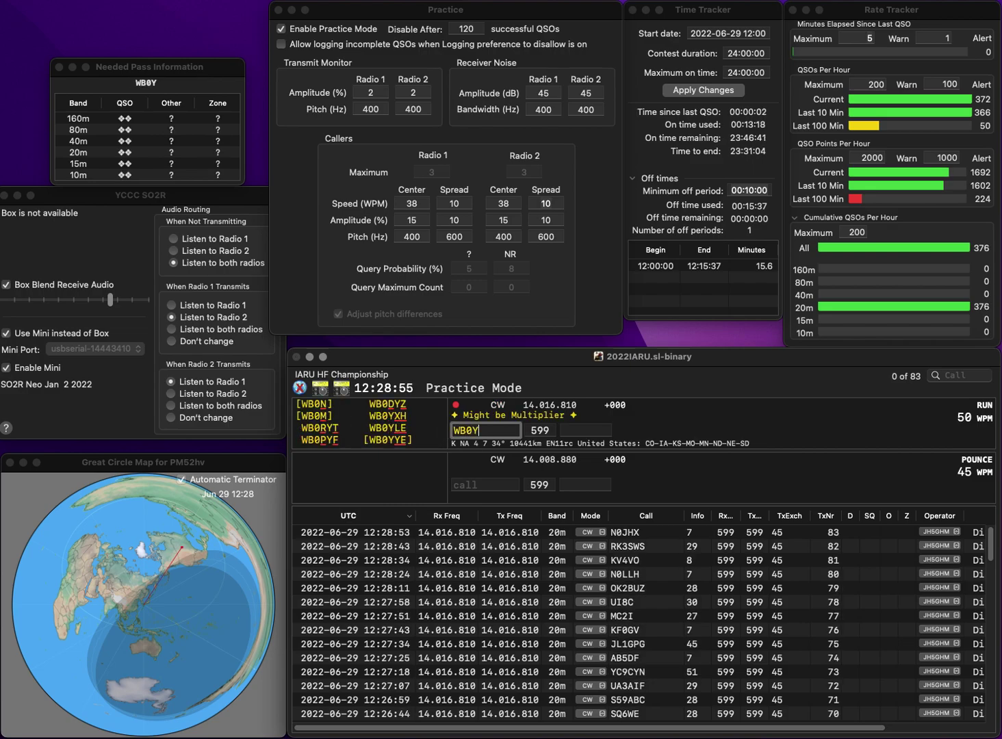
text(XH)
key(Return)
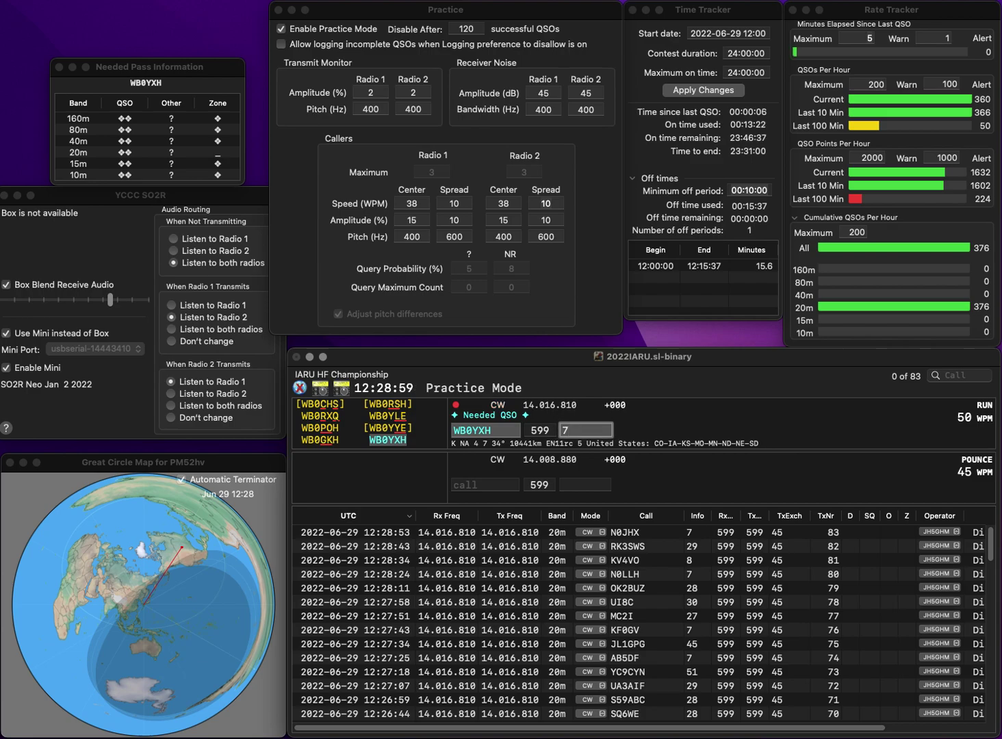
key(Return)
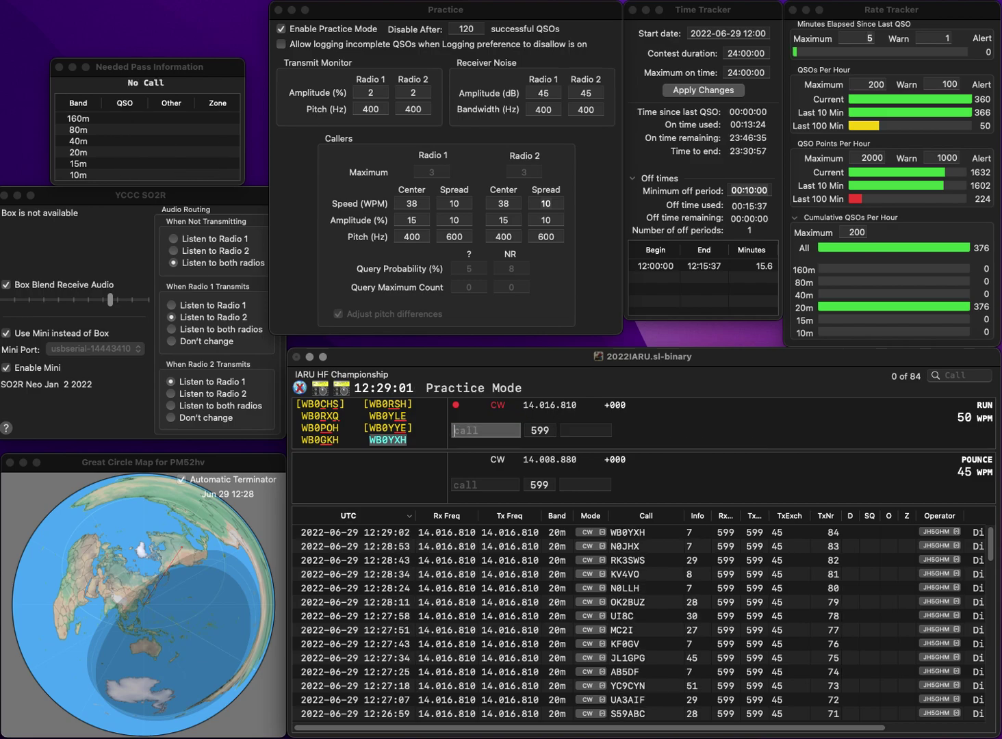
text(VE3UA)
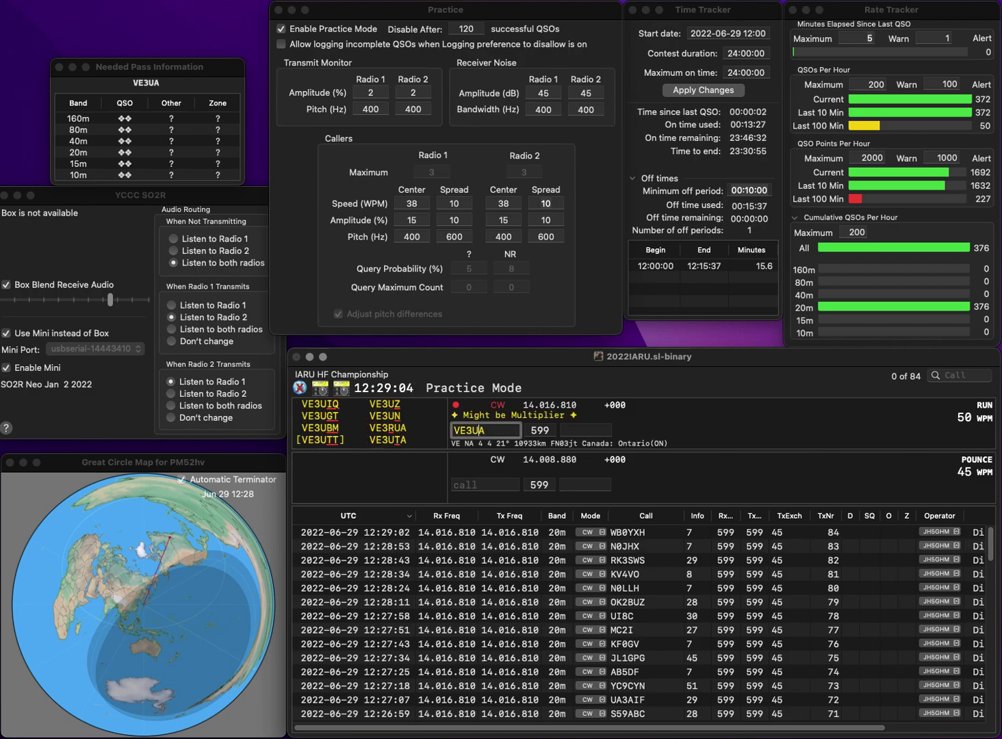
key(BackSpace)
text(VA)
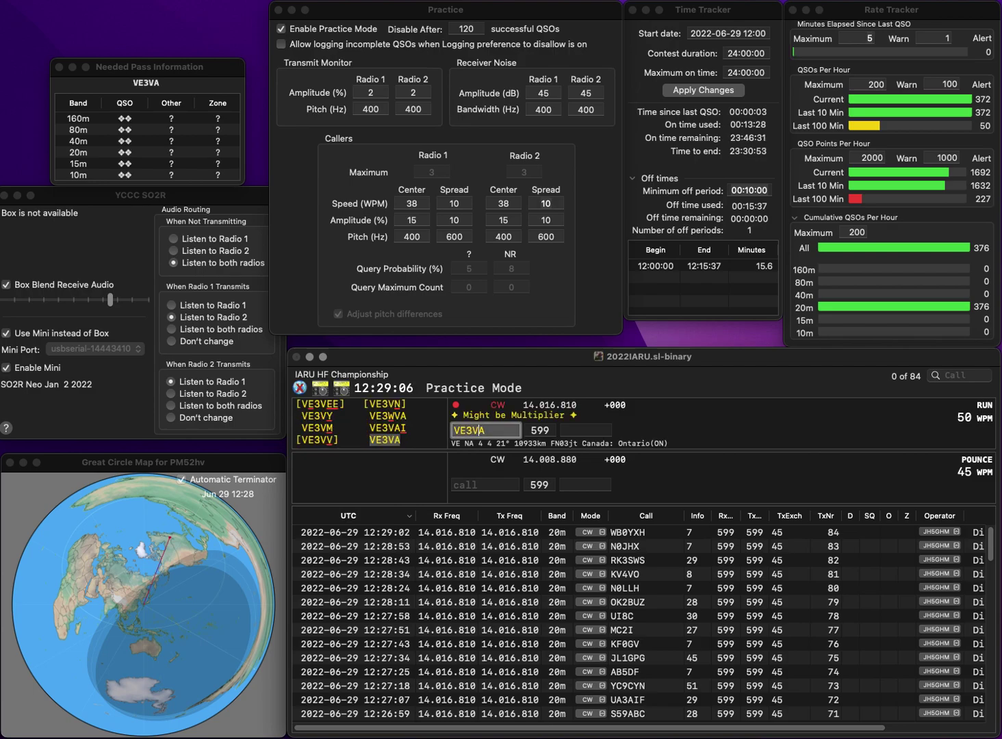
key(space)
text(4)
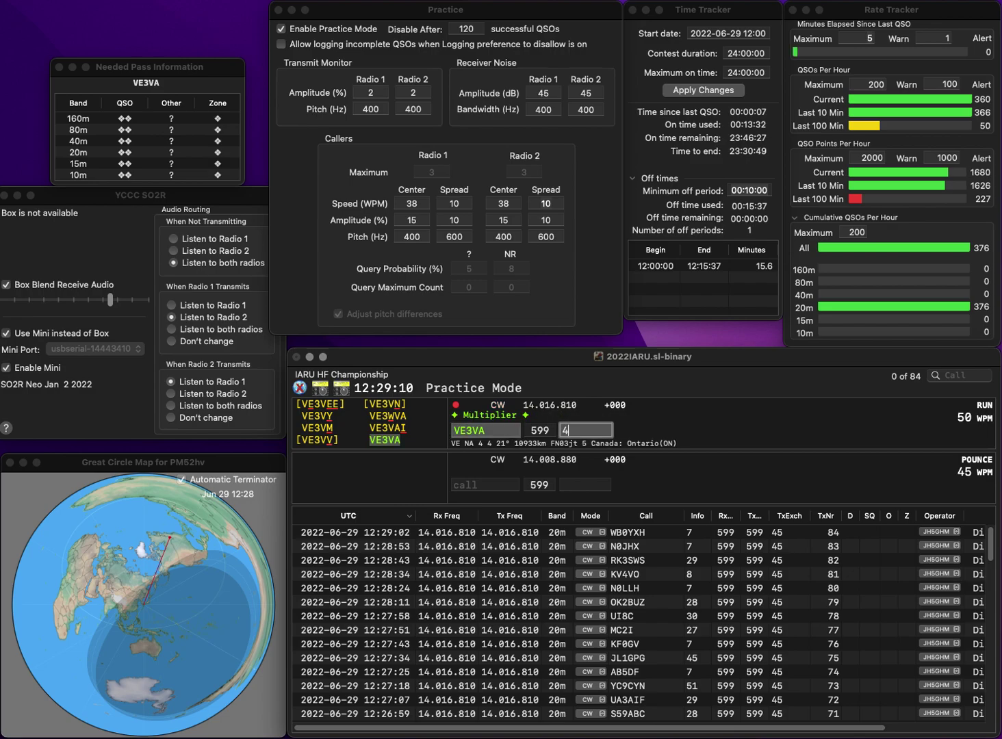
key(Return)
- Copy the caller's call sign as IQ0HV, correcting its last letter to V, and log the run contact with received exchange 28
text(IQ)
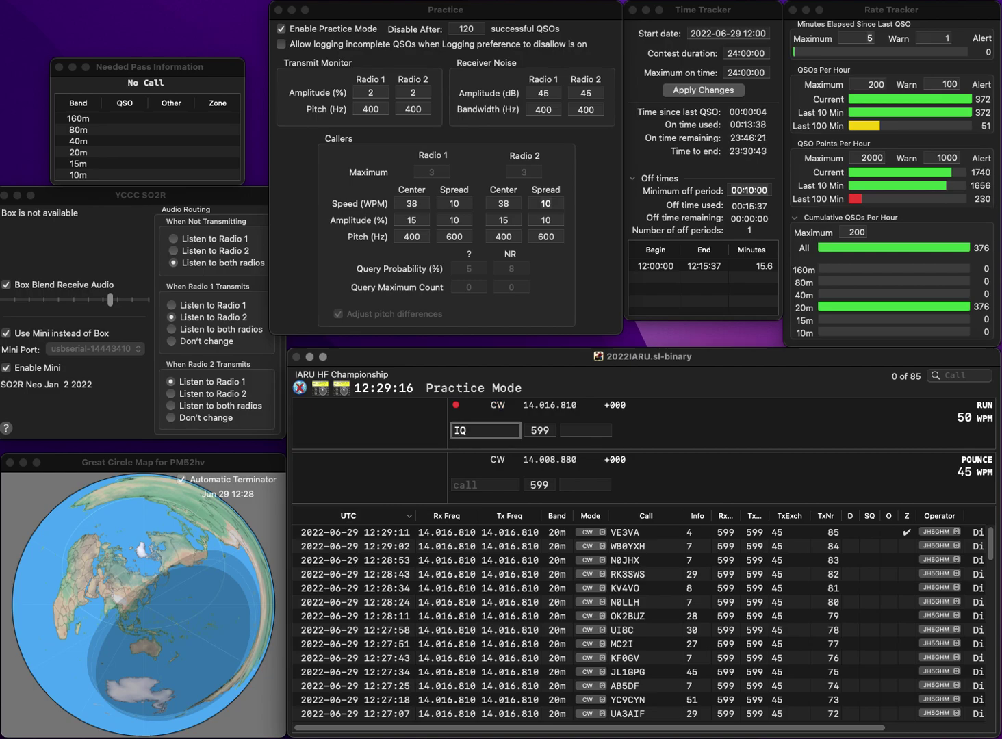
text(0HU)
key(BackSpace)
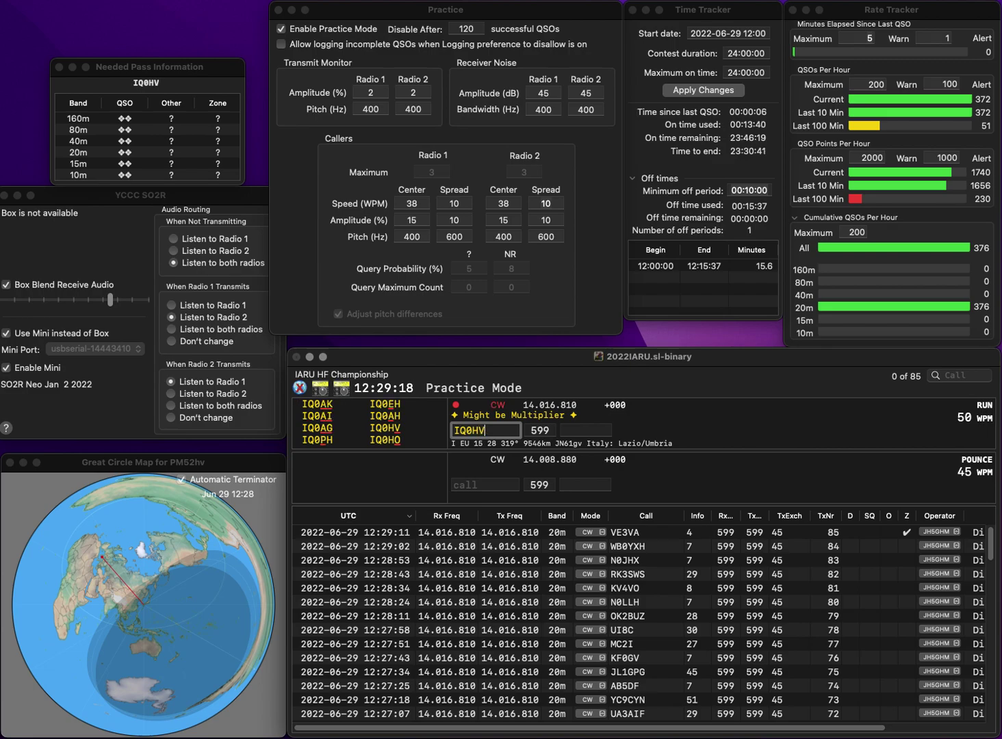
text(V)
key(space)
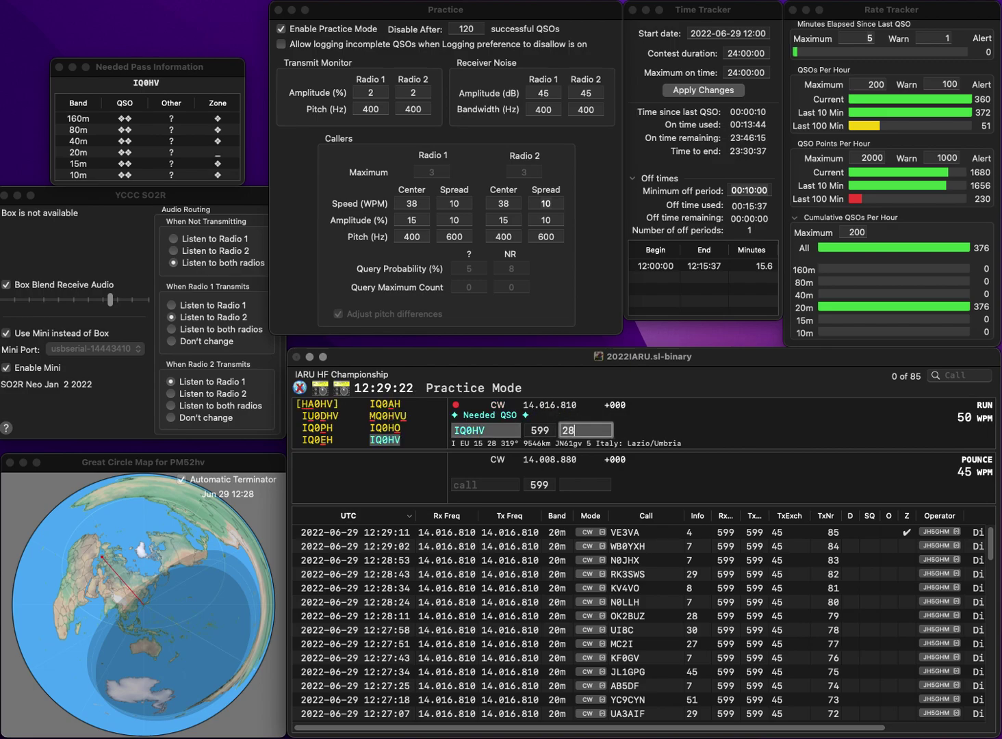
key(Return)
text(VE4WJM)
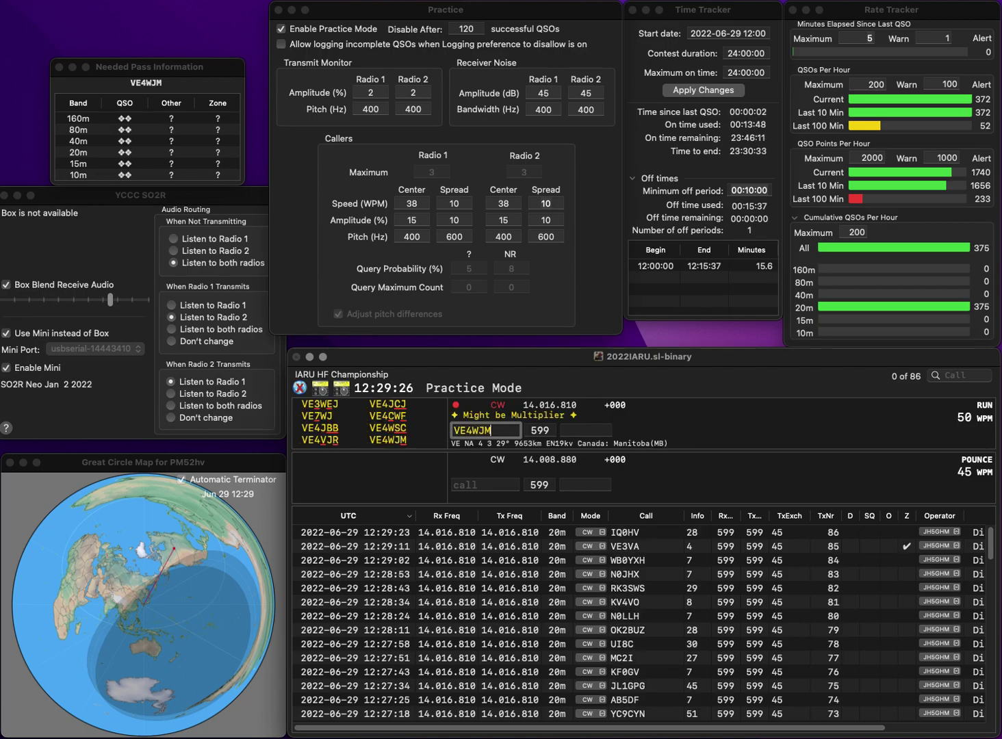
key(space)
text(3)
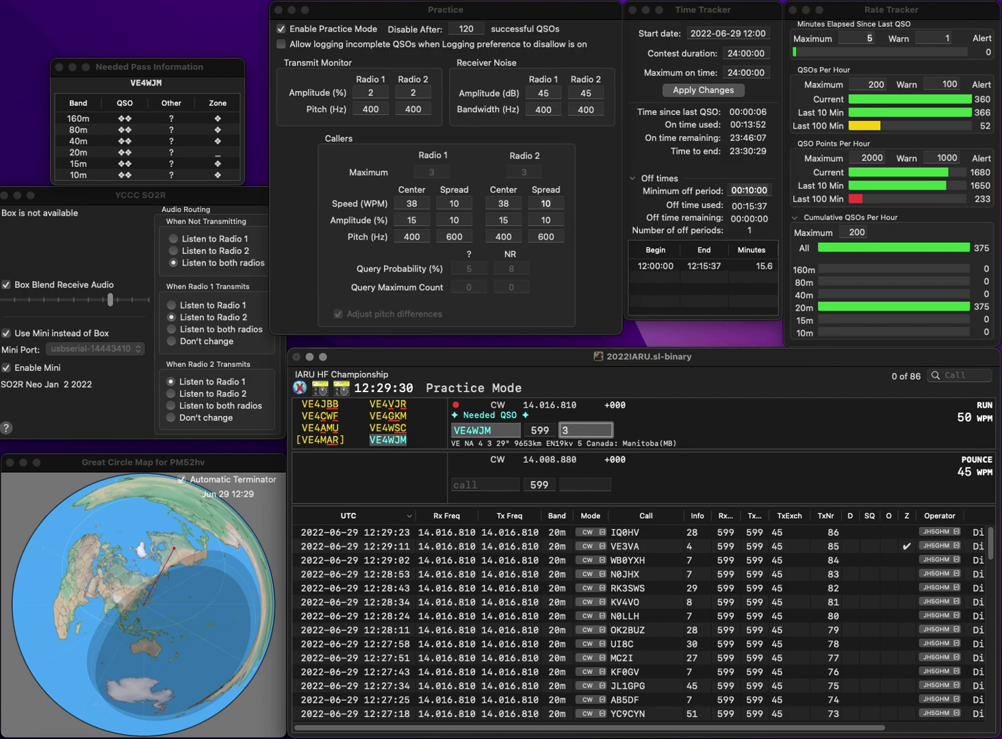
key(Return)
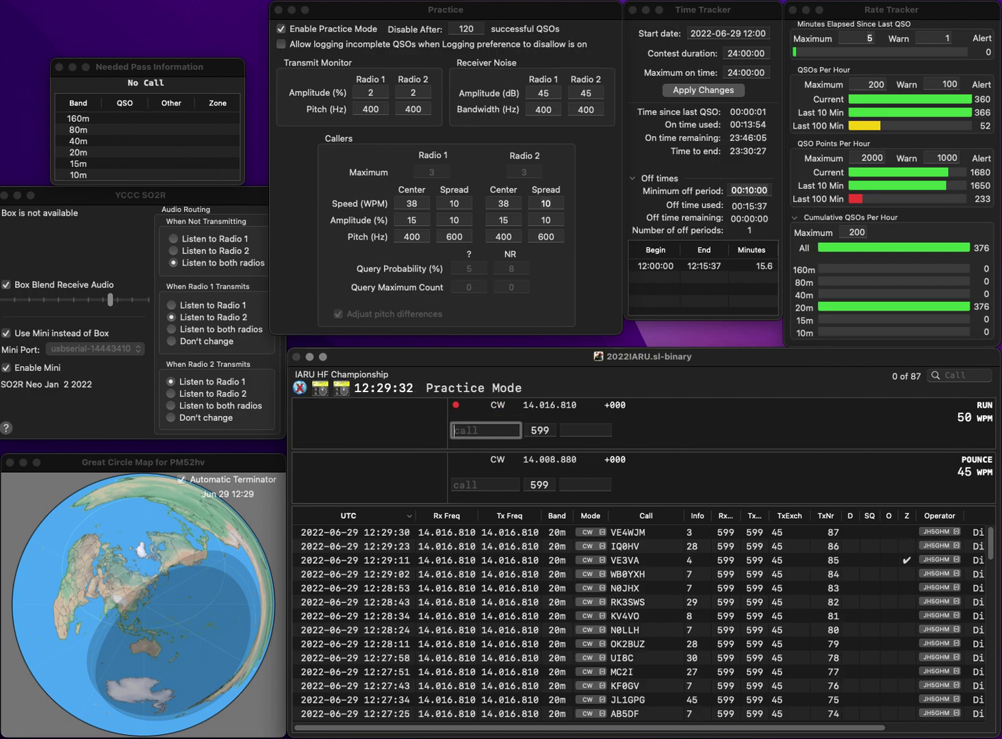
text(W3BI)
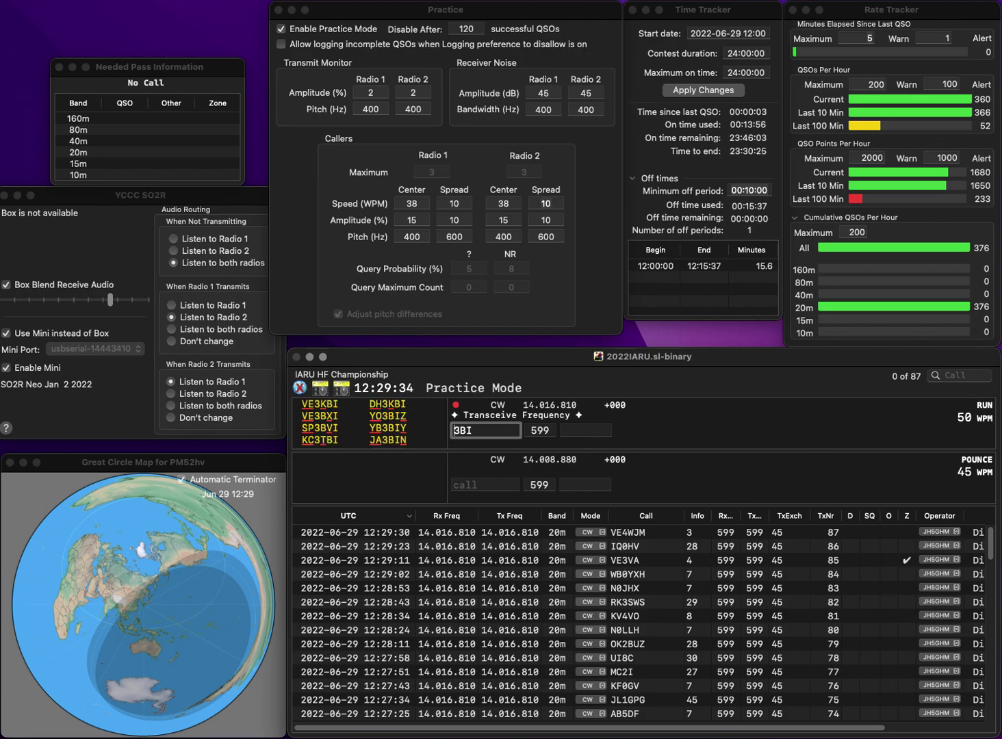
key(Delete)
text(1E)
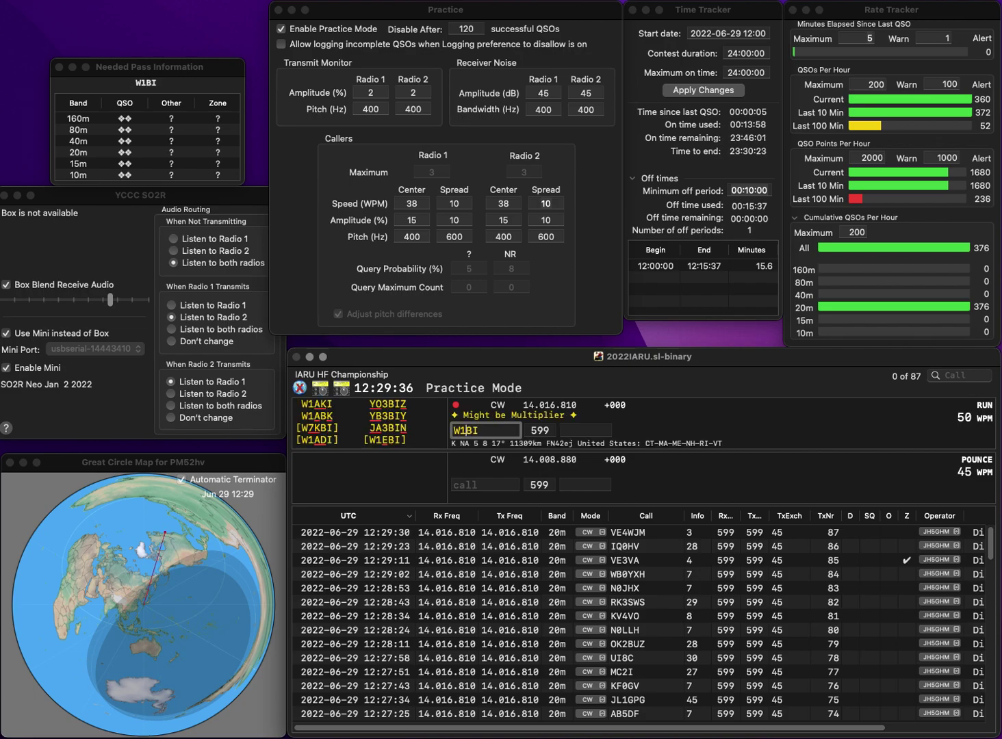
key(space)
text(8)
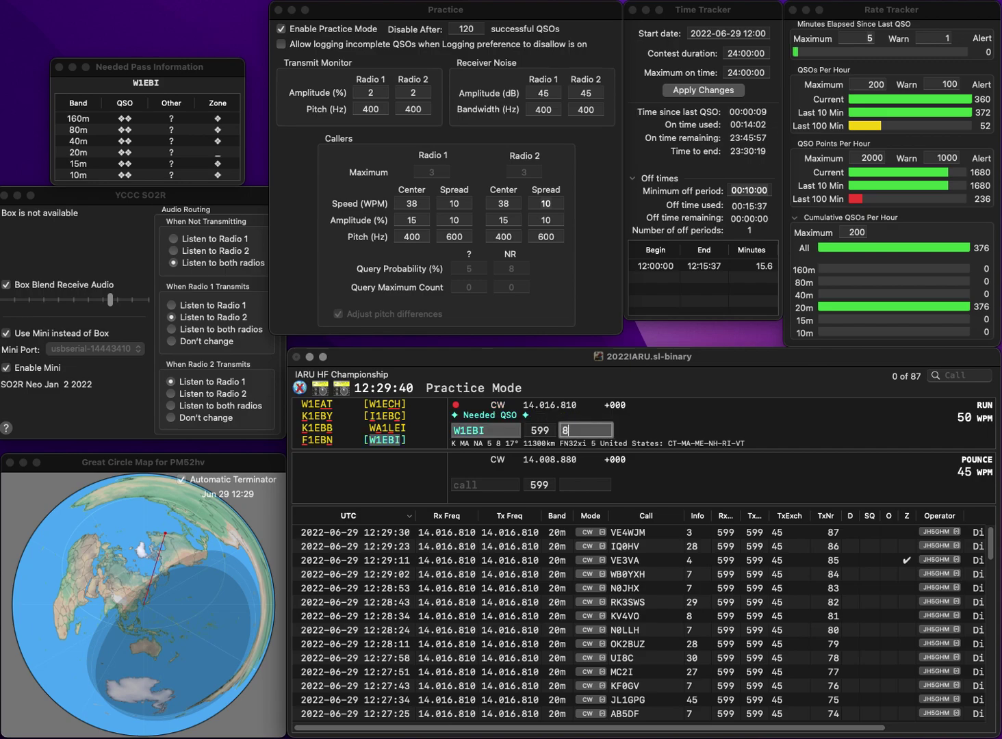
key(Return)
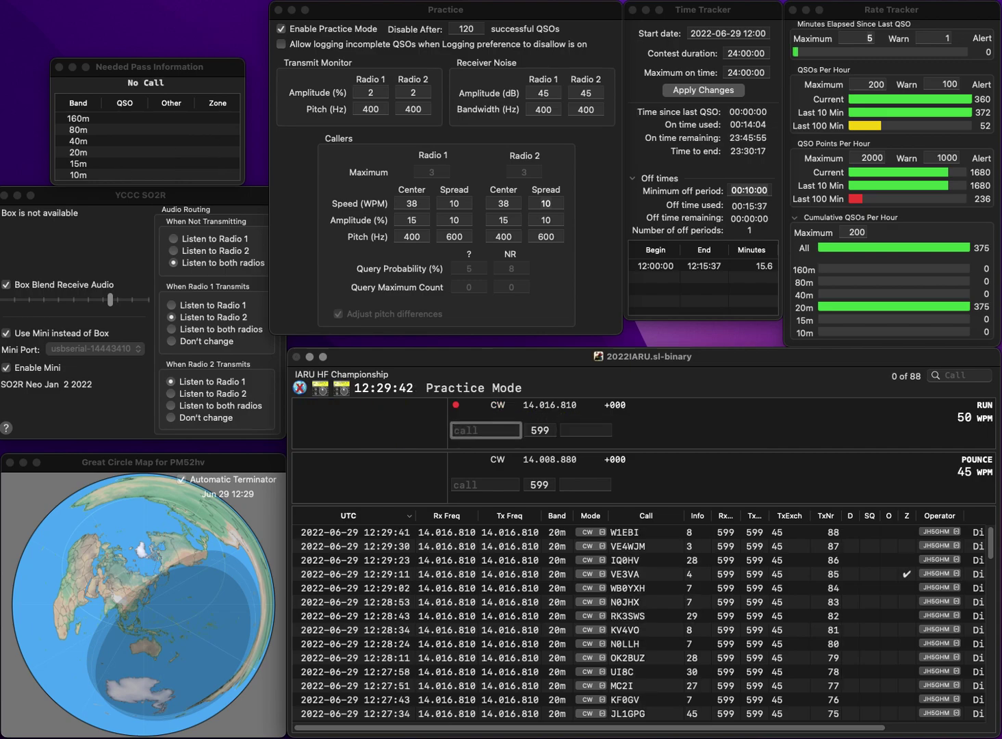
text(E73X)
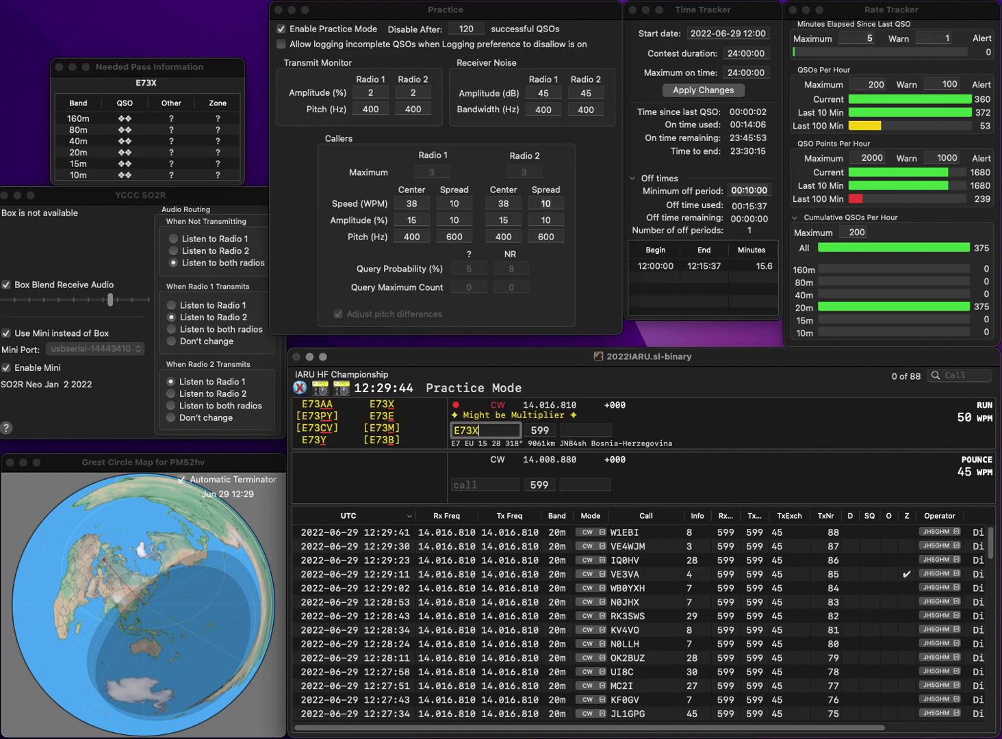
key(Return)
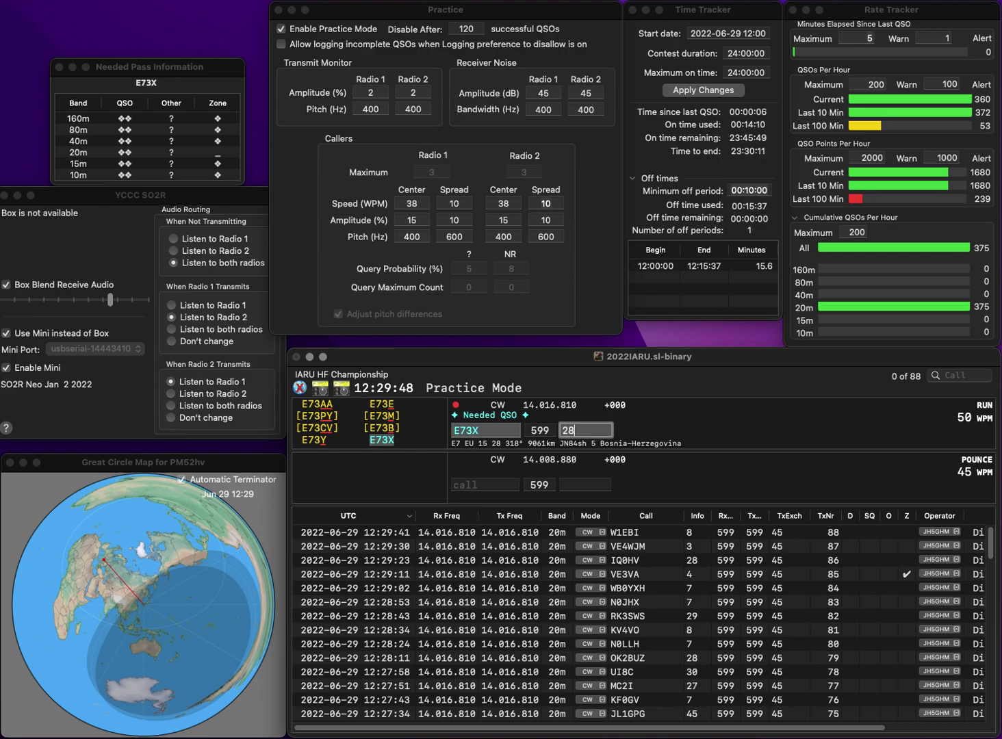
key(Return)
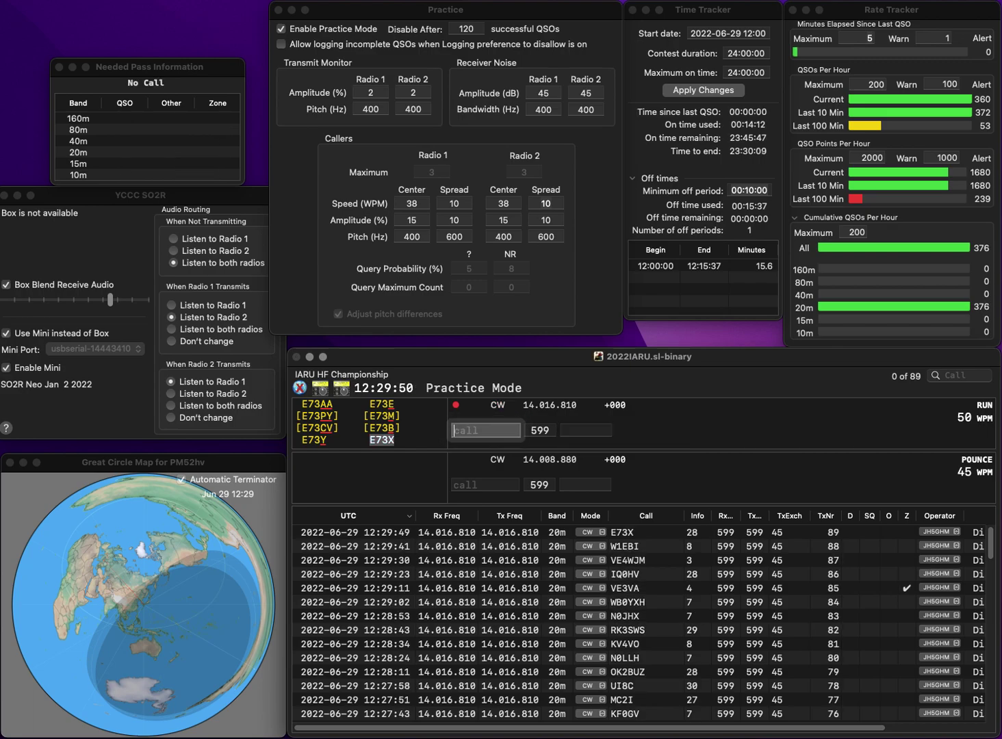
- Copy the caller's call sign as VE6TC and log the run contact with received exchange 2
text(VE6TC)
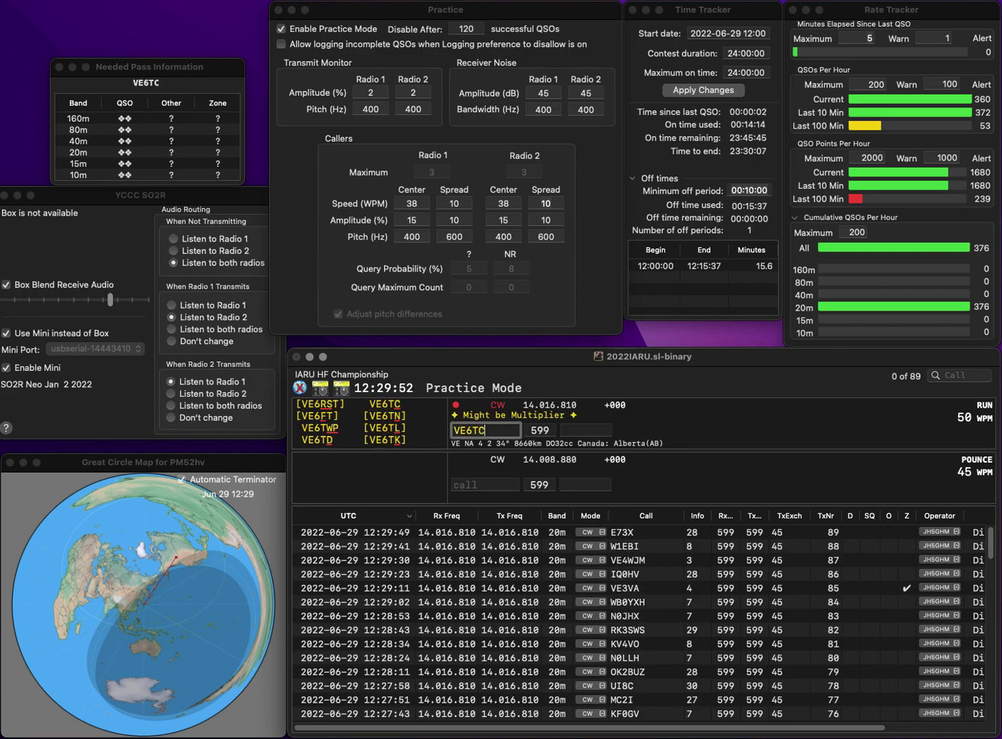
key(space)
text(2)
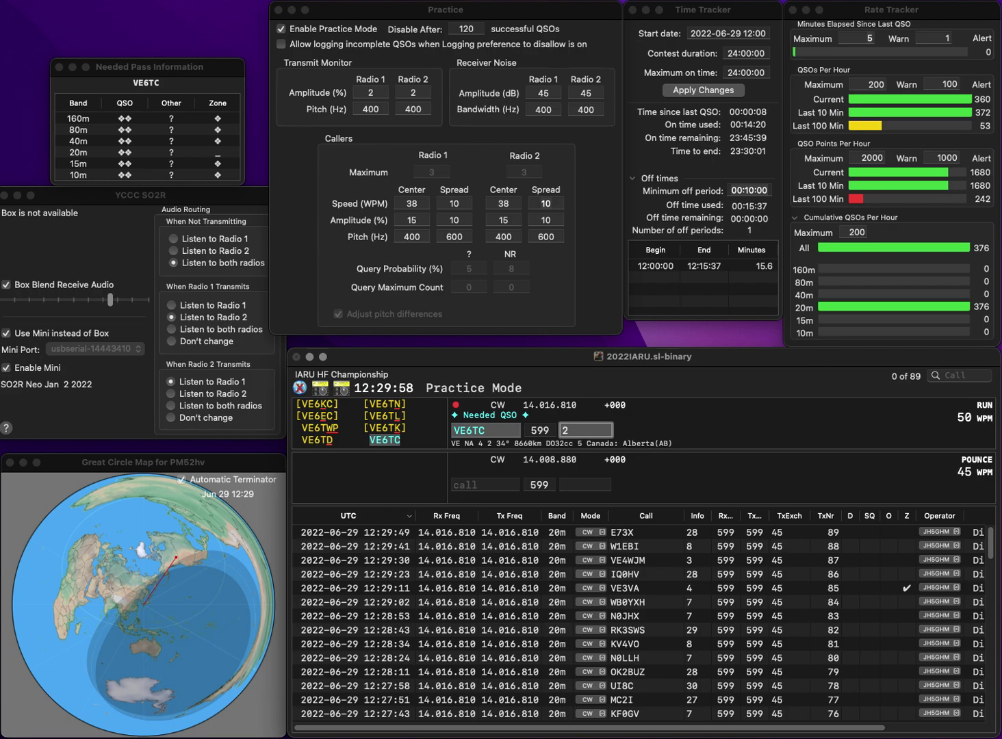
key(Return)
- Copy the caller's call sign as GB4DX, correcting its digit to 4, and log the run contact with received exchange 27
text(GB2DX)
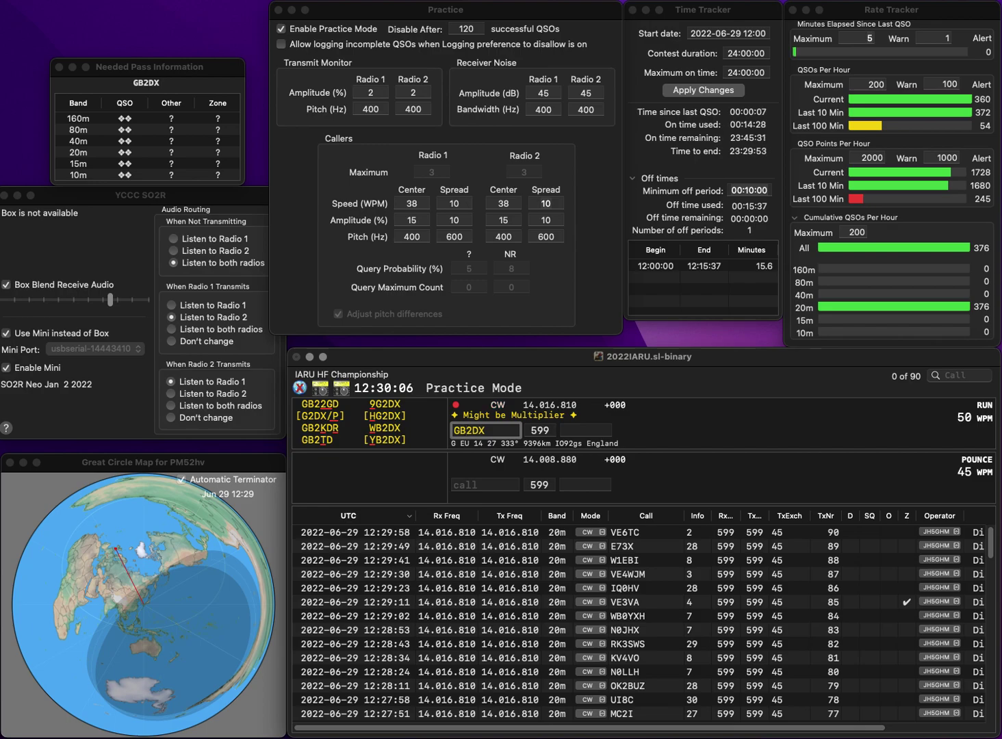
key(Delete)
text(4)
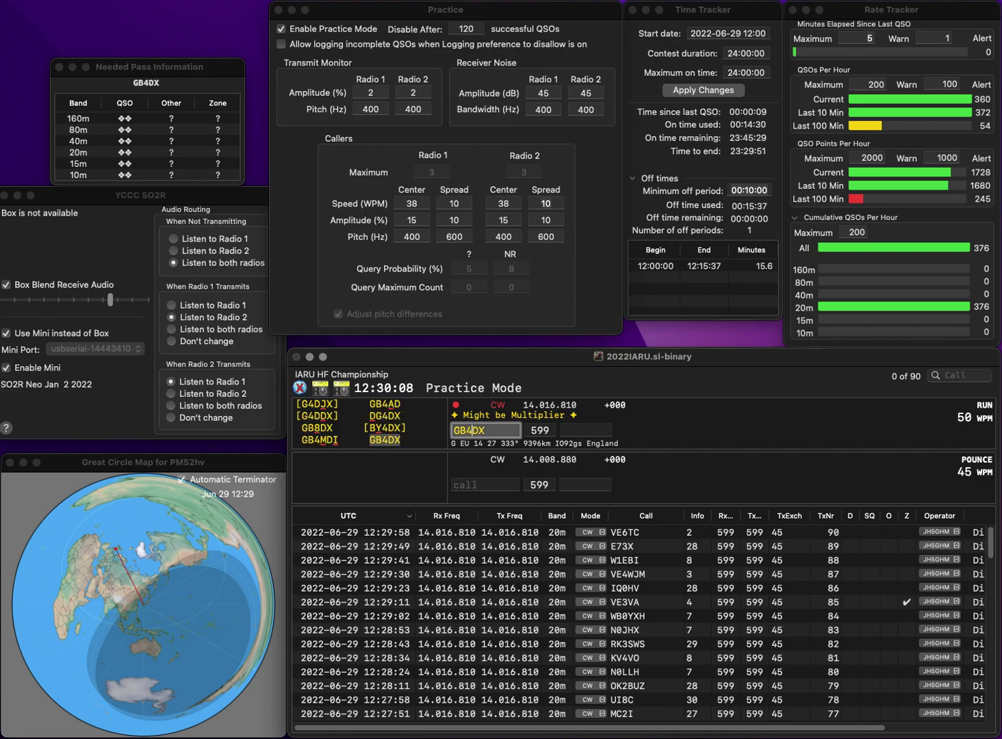
key(Return)
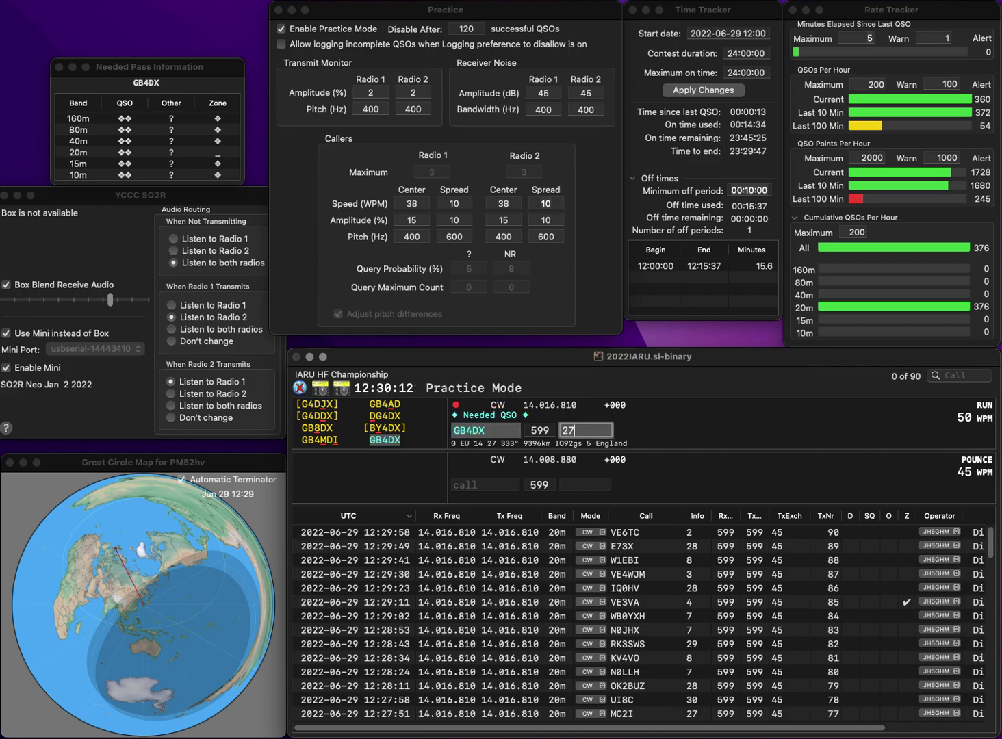
key(Return)
text(N3QQ)
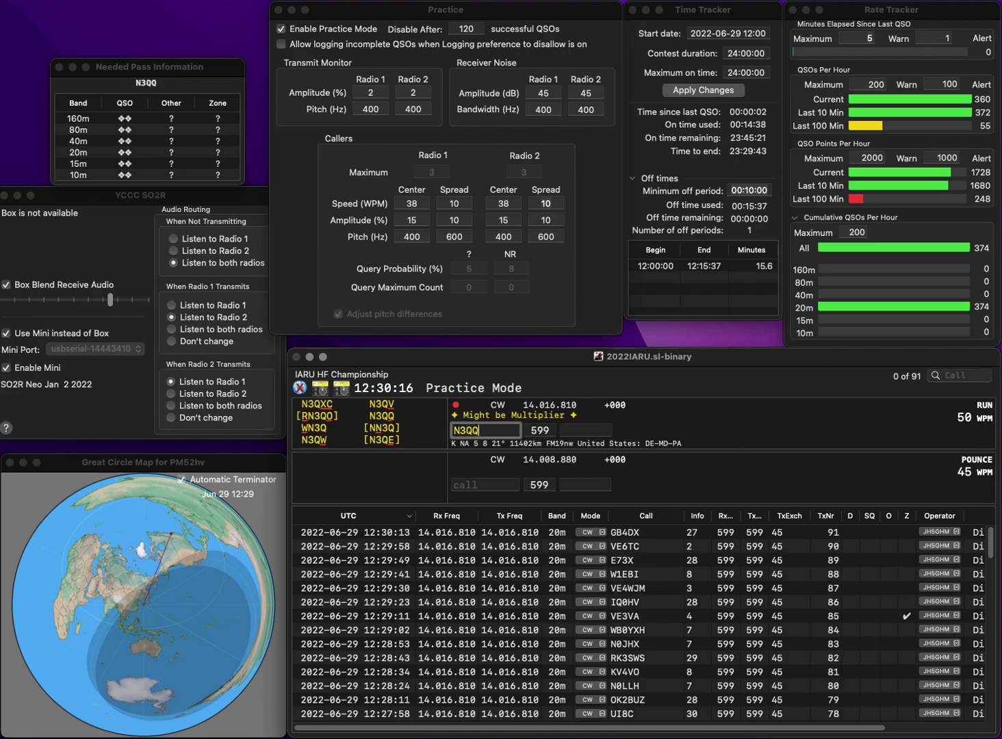
key(space)
text(8)
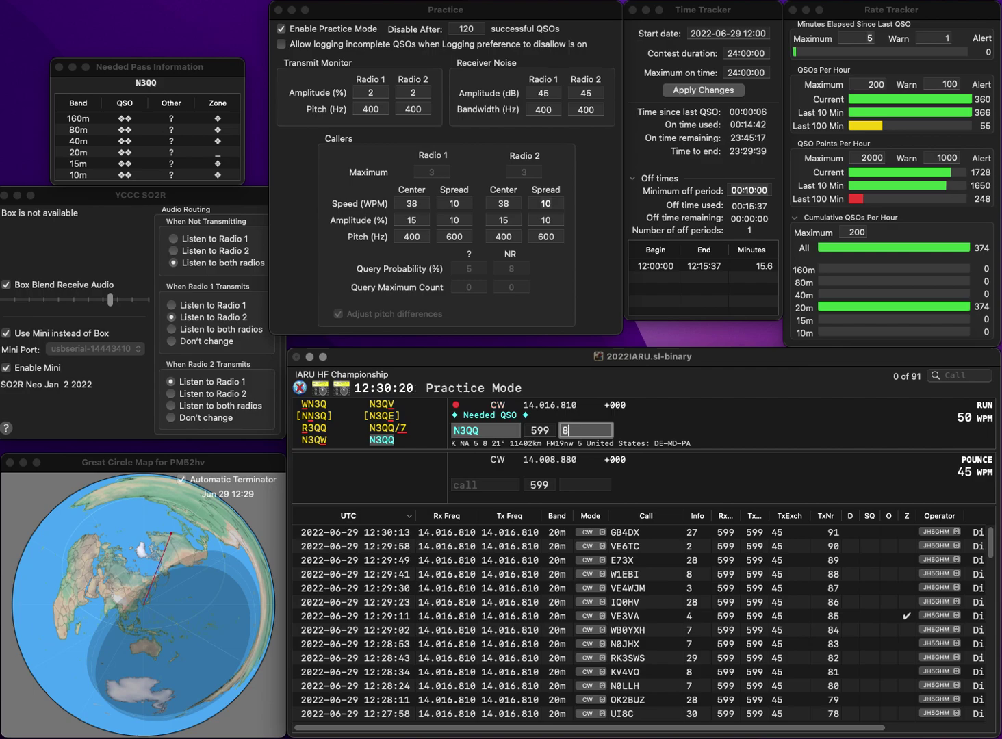
key(Return)
text(S52C)
key(Tab)
text(28)
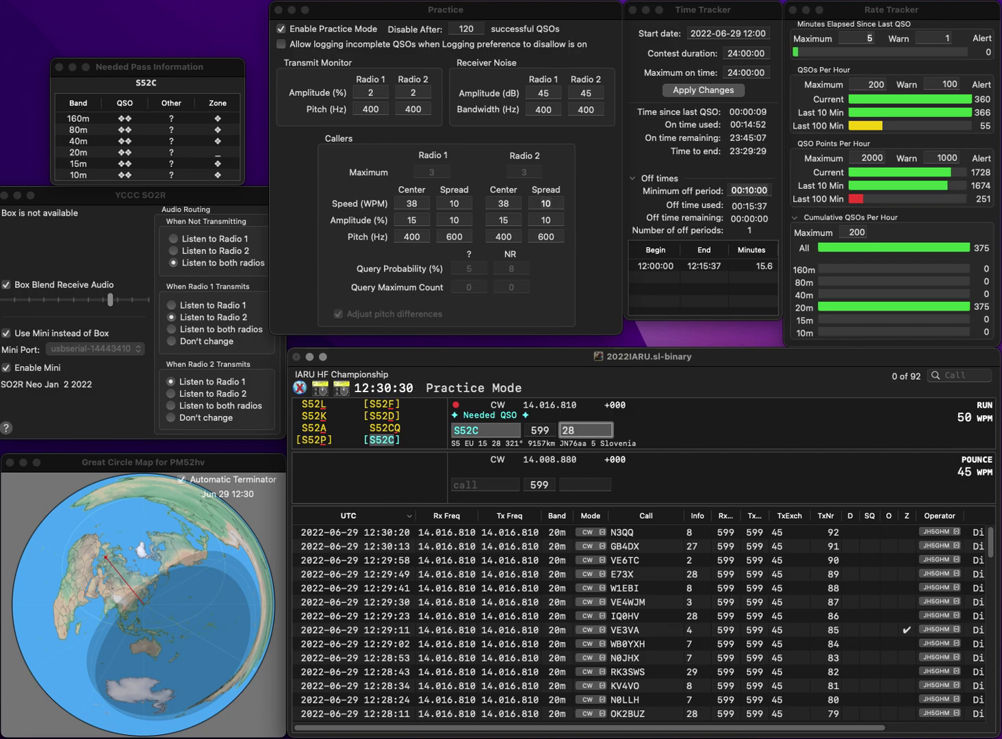
key(Return)
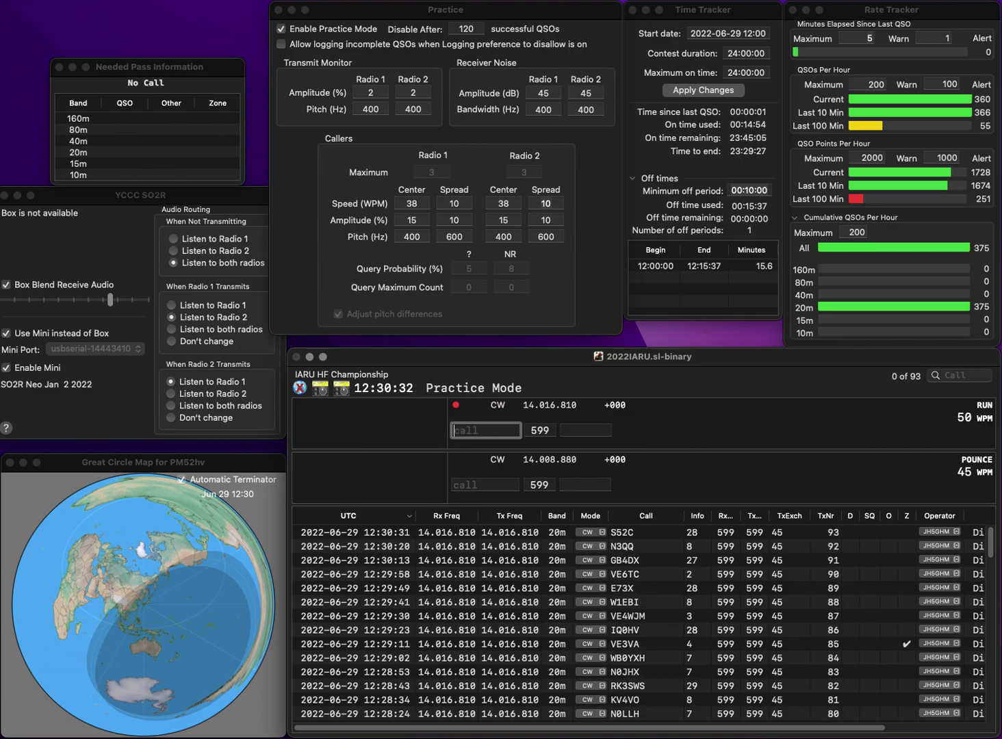
text(L1D)
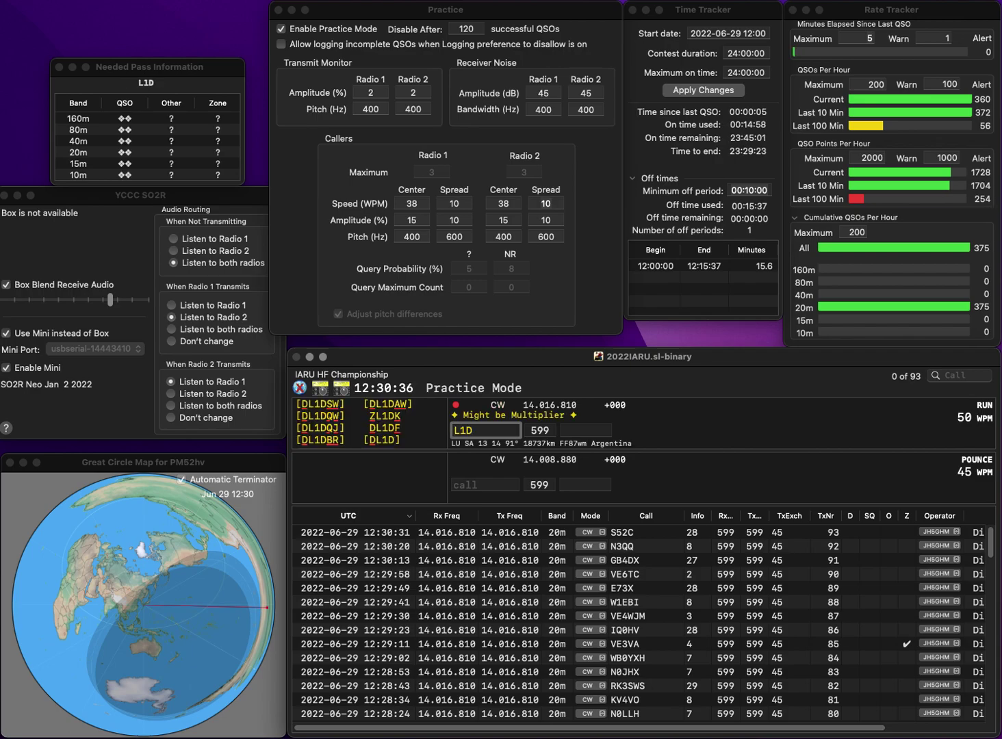
key(BackSpace)
key(BackSpace)
key(BackSpace)
text(AX)
key(Left)
key(Left)
text(DK1)
key(space)
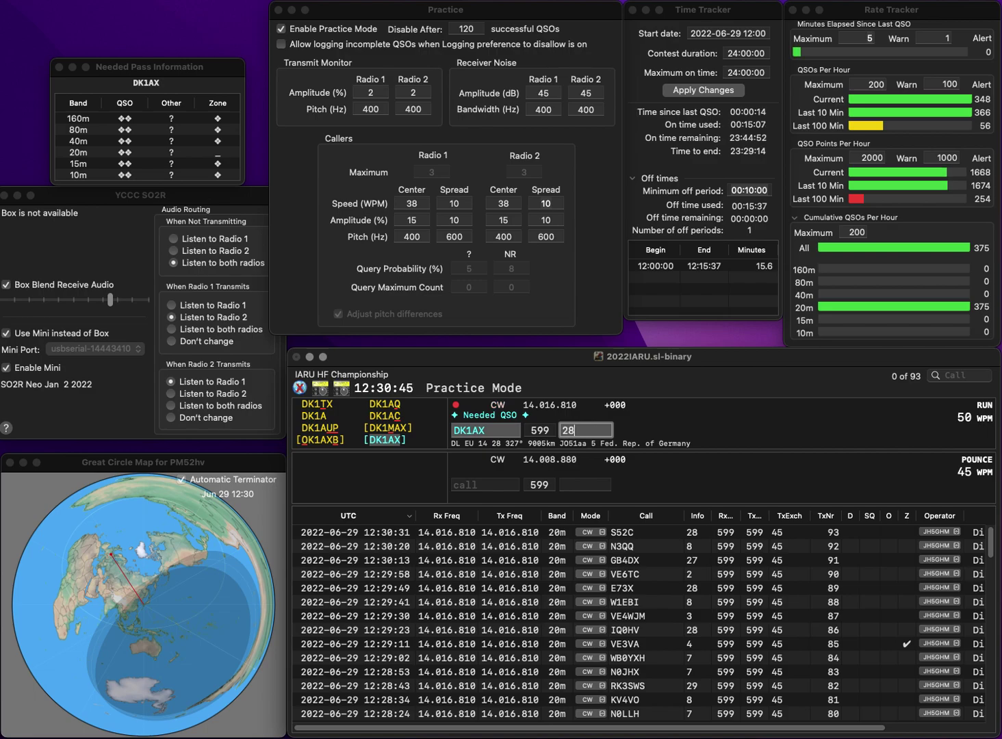
key(Return)
- Copy the caller's call sign as VL3B and log the run contact with received exchange 59
text(VL3B)
key(space)
text(59)
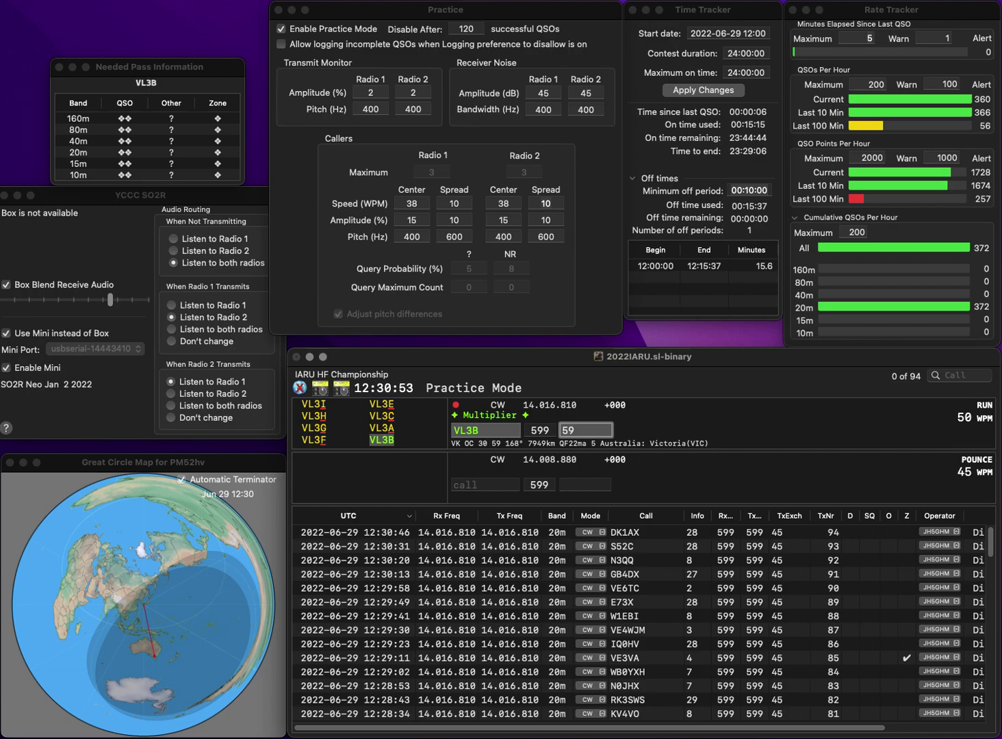
key(Return)
text(W0WTN)
key(Return)
text(7)
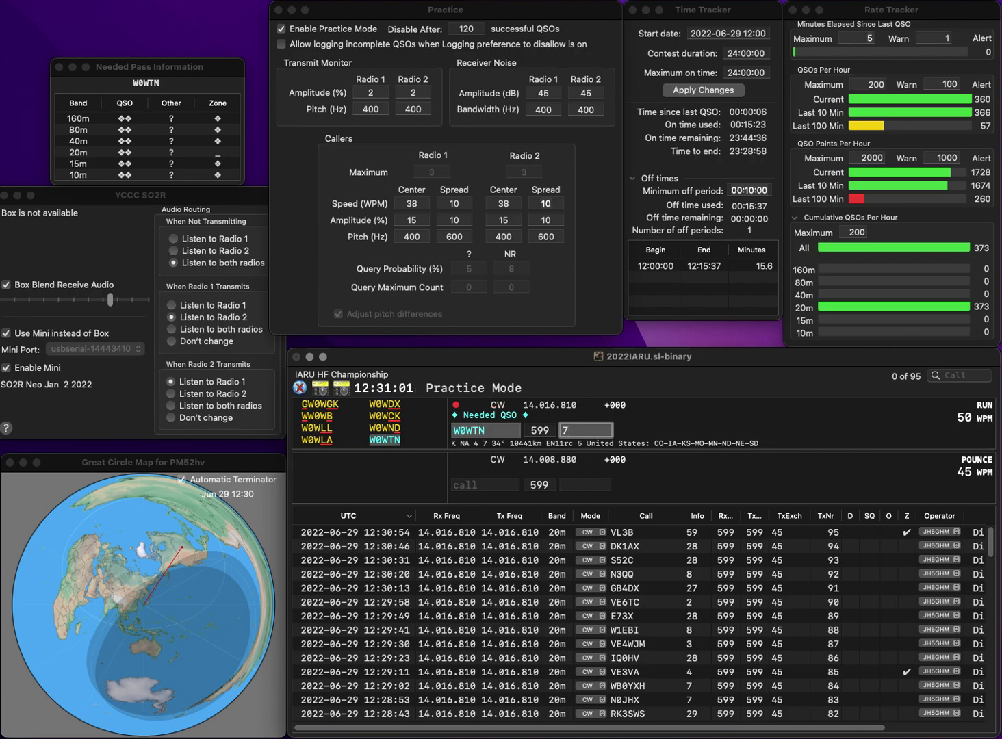
key(Return)
- Copy the caller's call sign as WW2IND and log the run contact with received exchange 8
text(WW)
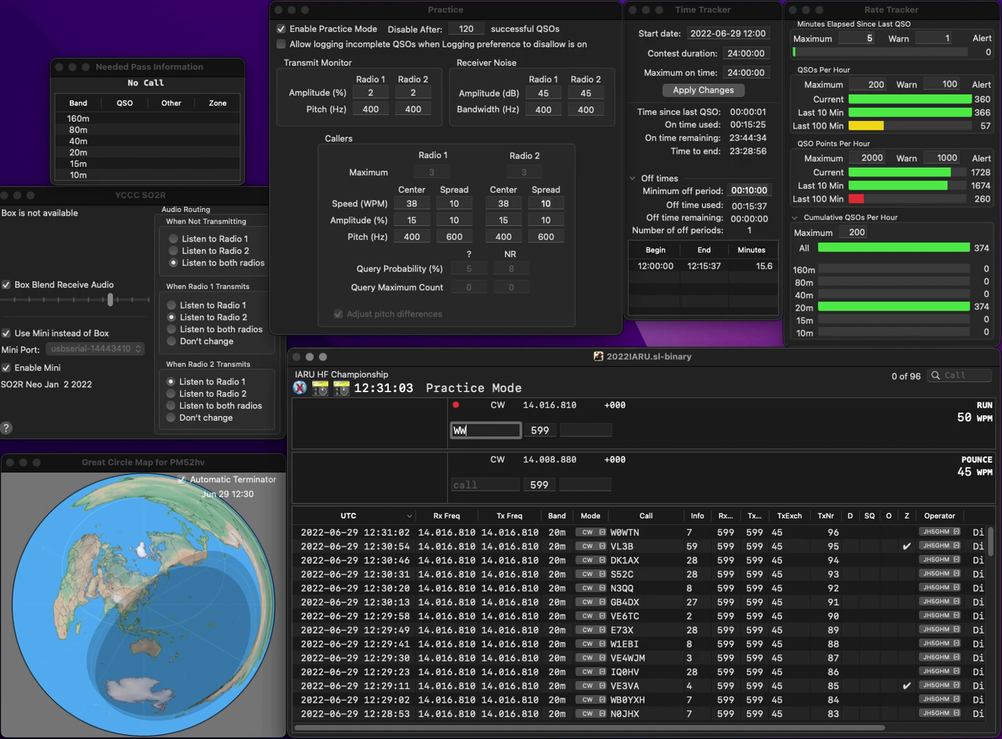
text(2IND)
key(space)
text(8)
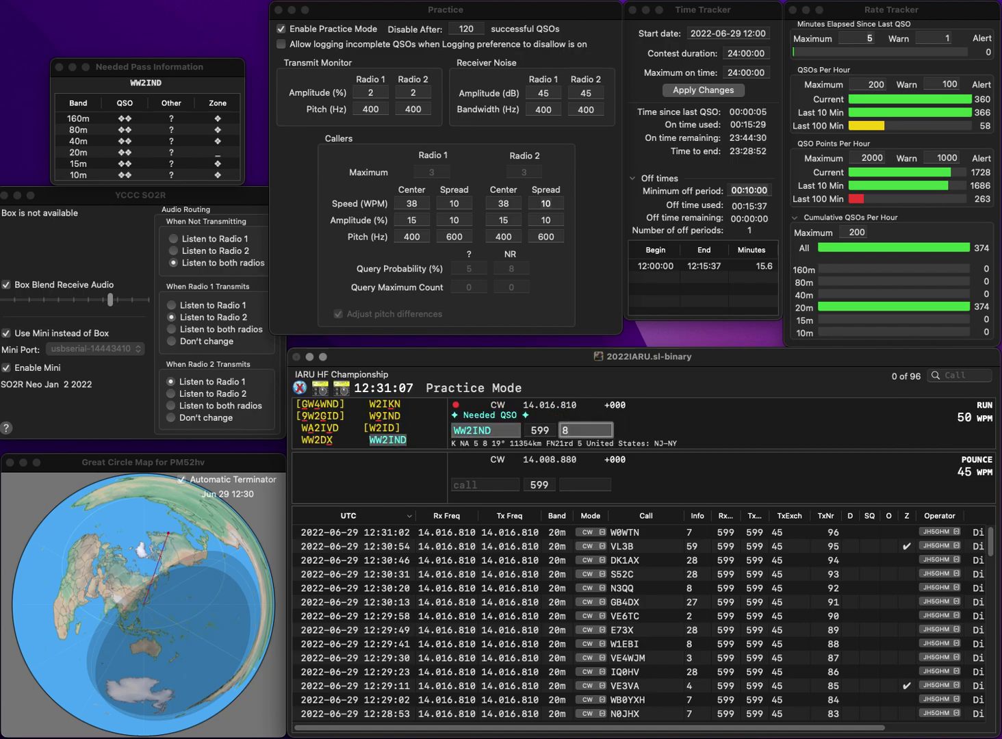
key(Return)
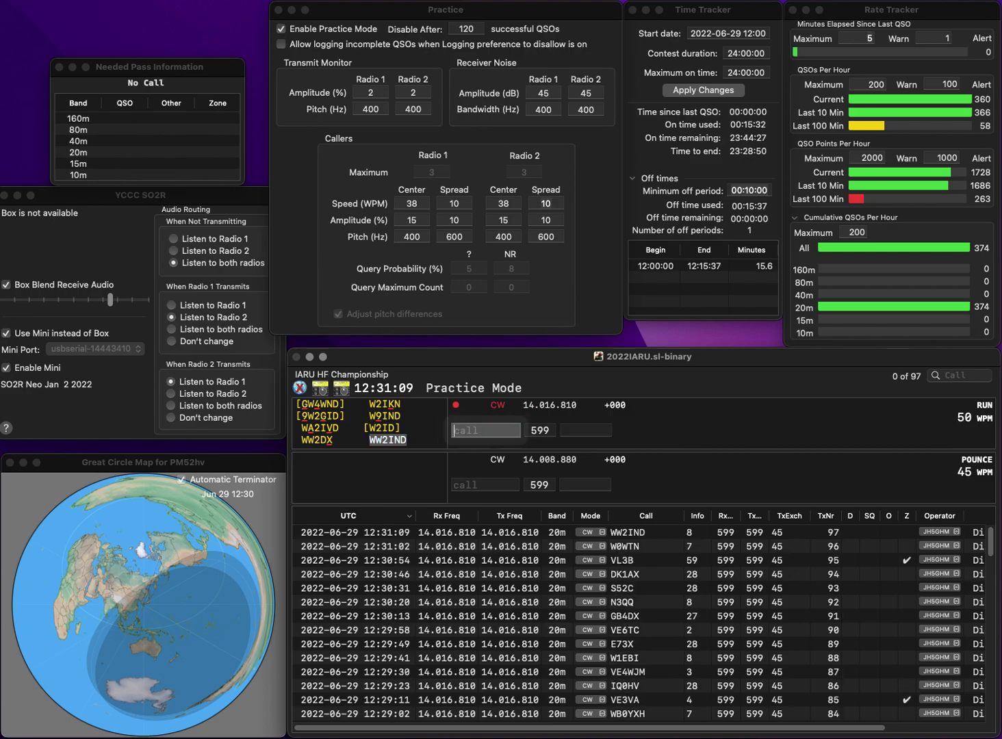
text(N5)
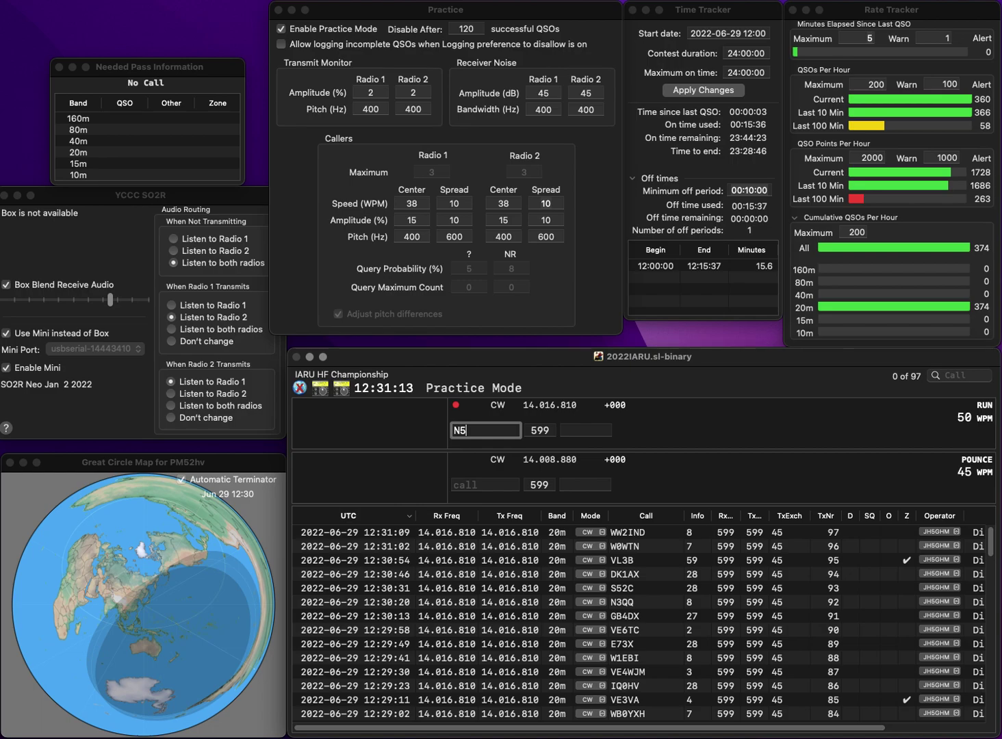
text(HZ)
key(space)
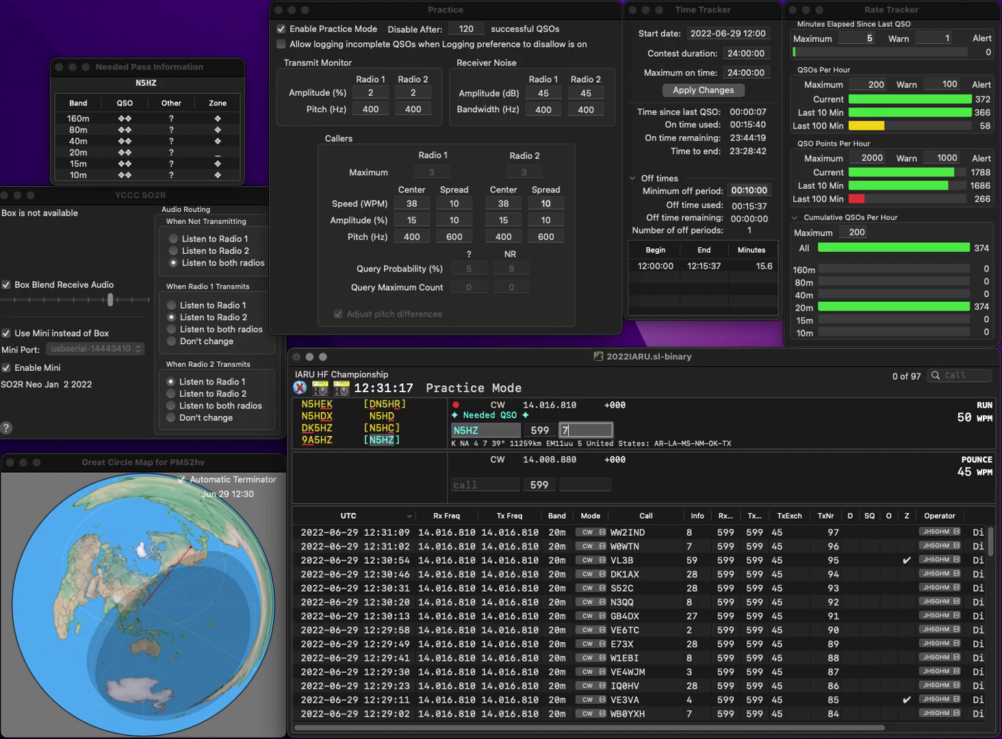
key(Return)
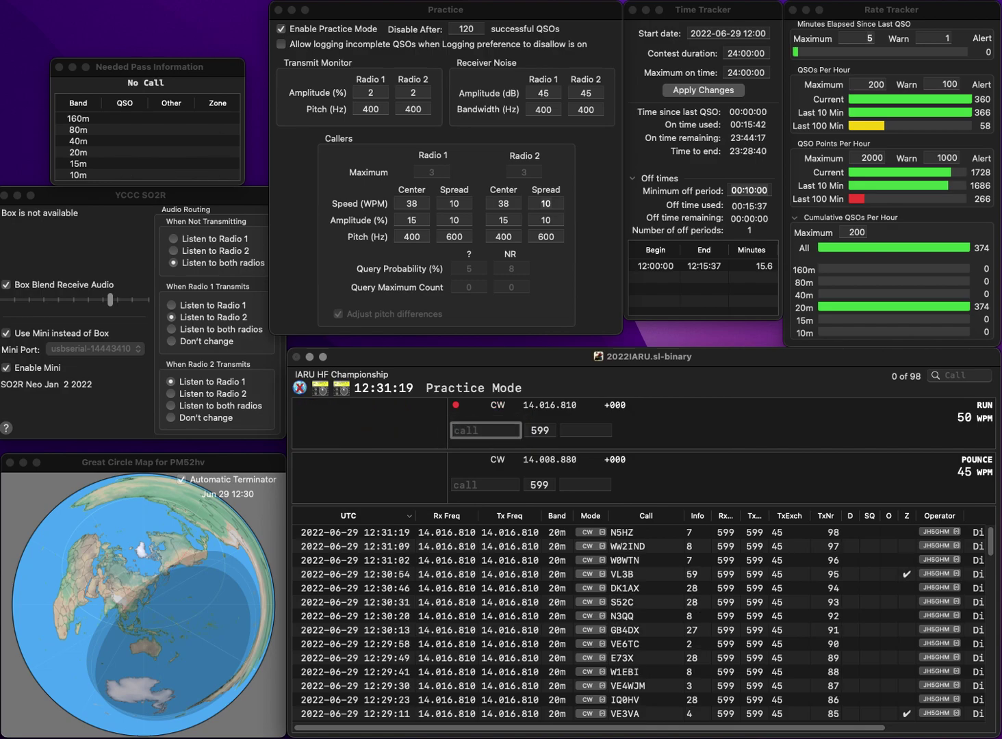
text(SP3ITD)
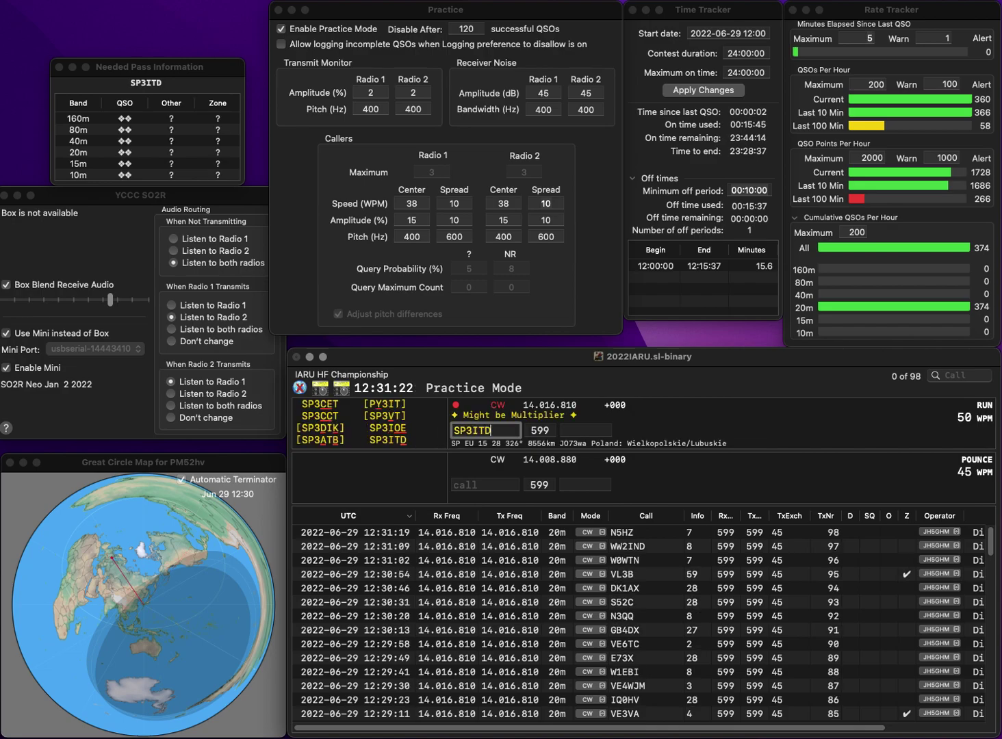
key(space)
text(28)
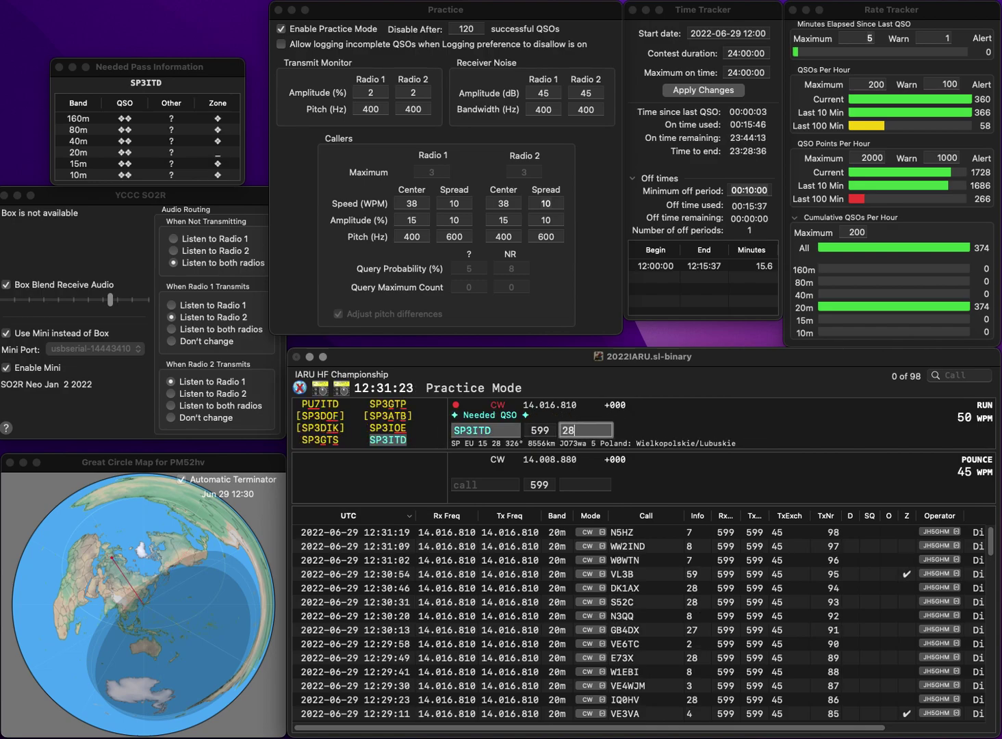
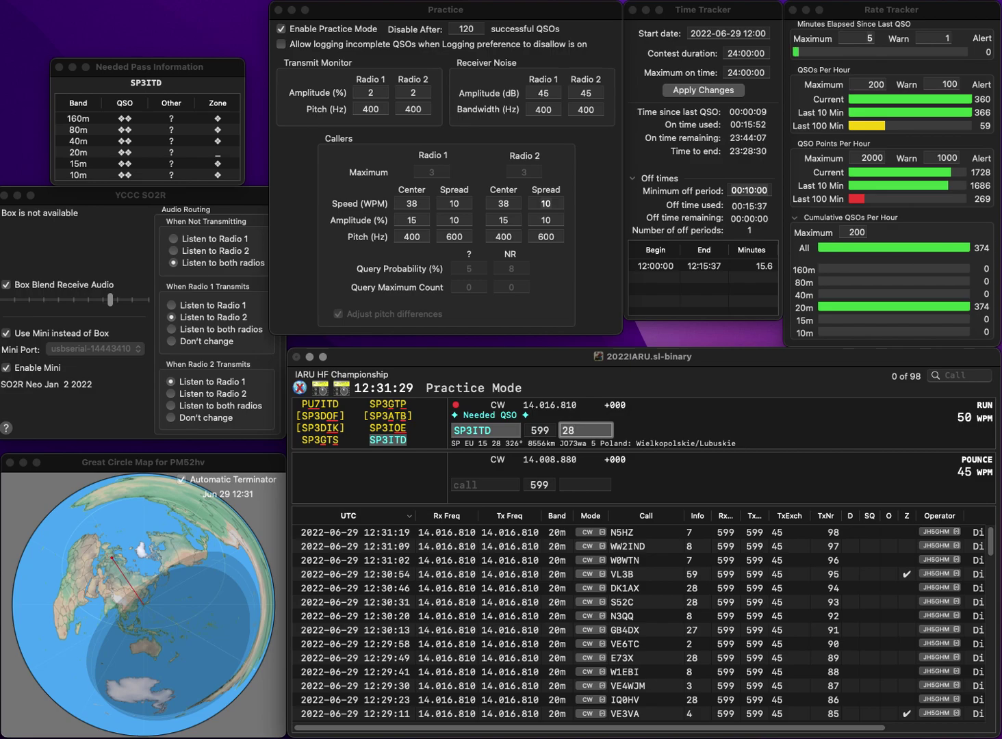
key(Return)
text(WE3ST)
key(space)
text(8)
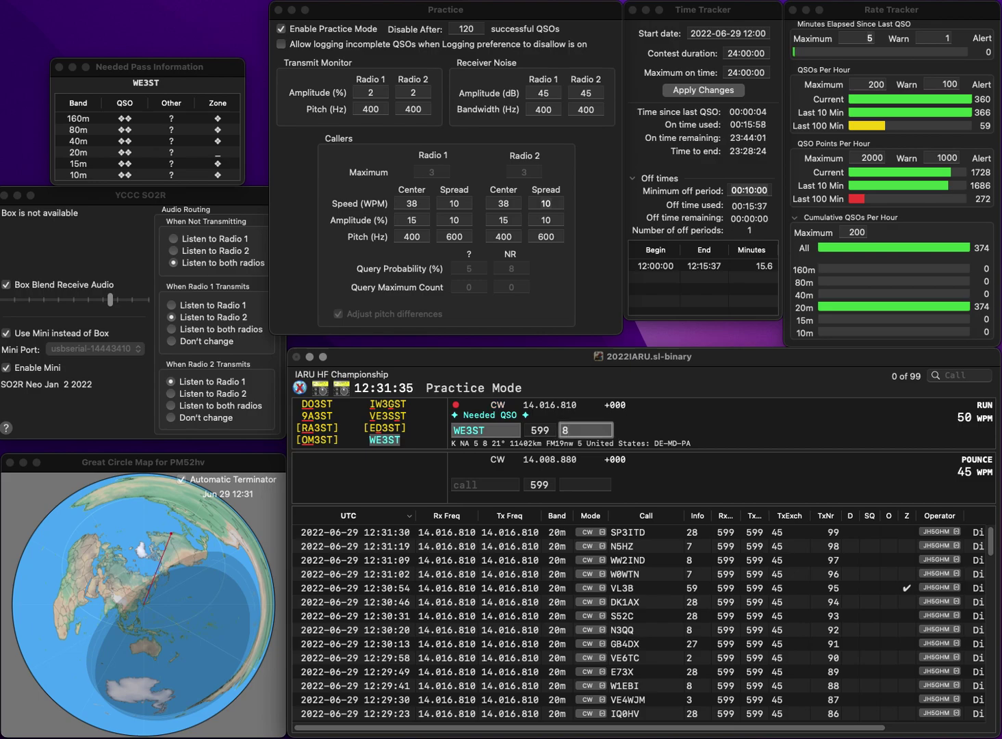
key(Return)
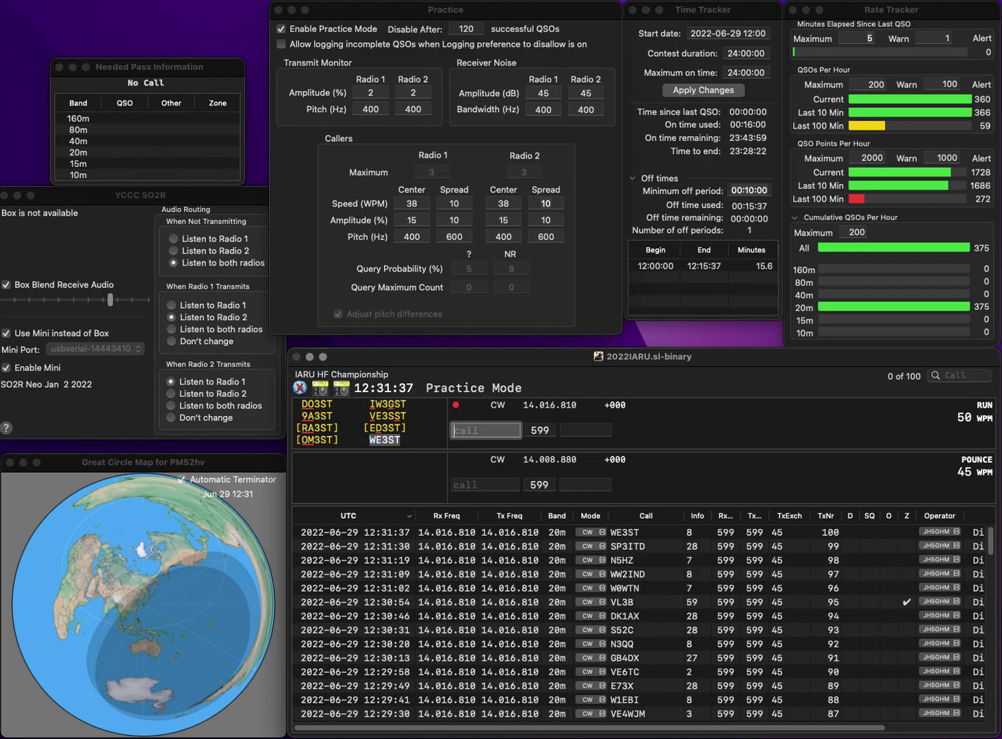
text(SV2)
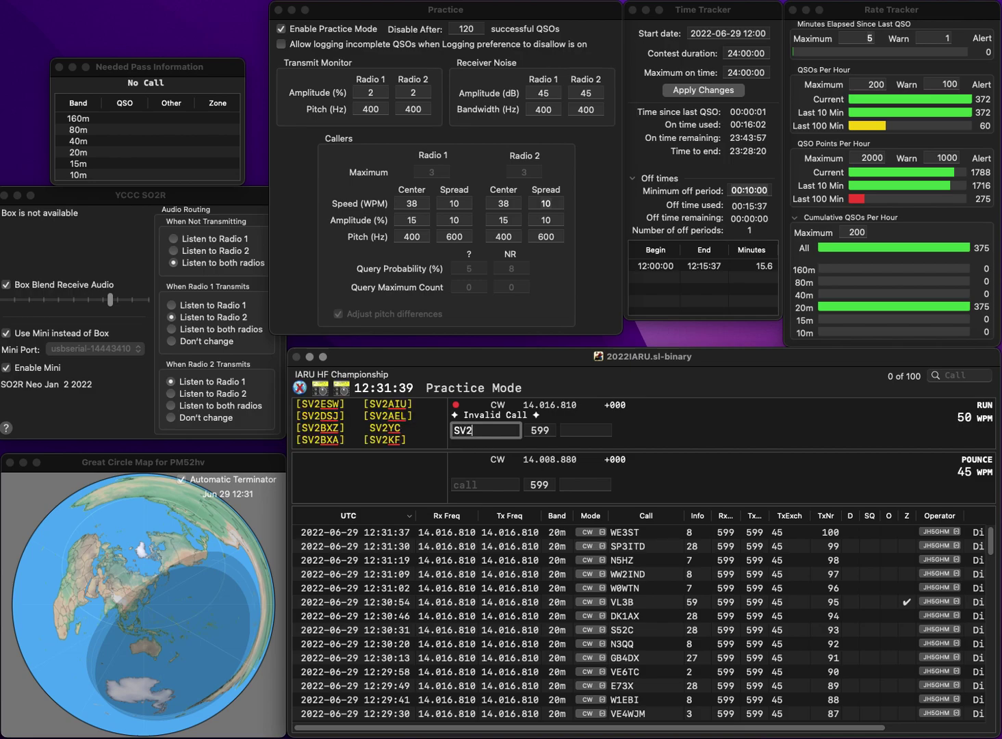
text(HJW)
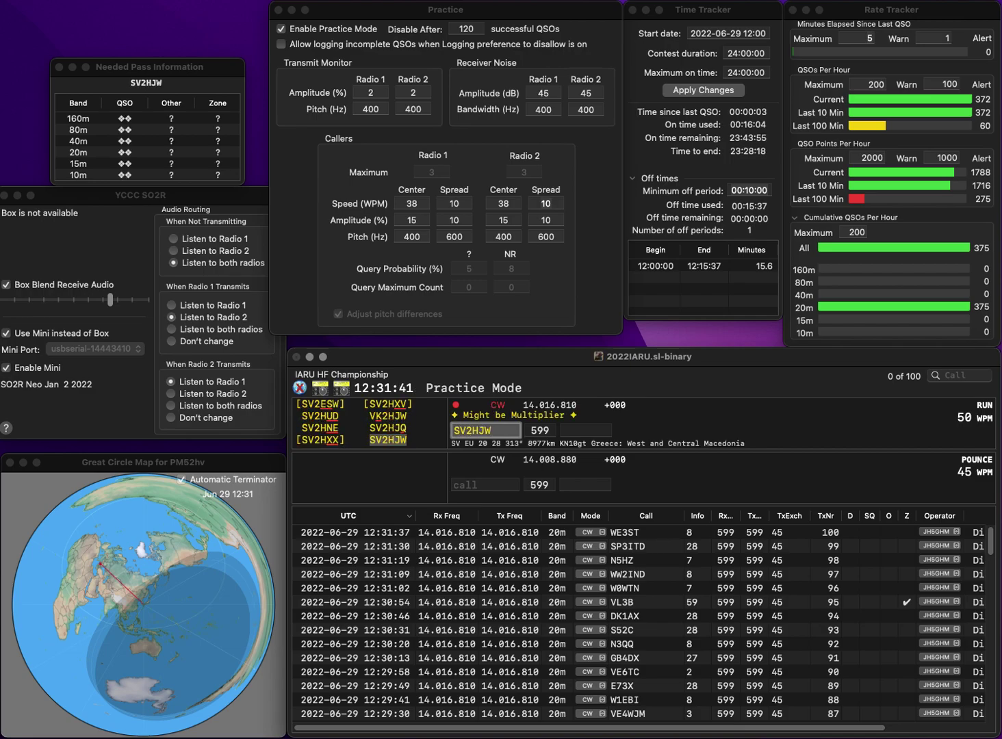
key(Return)
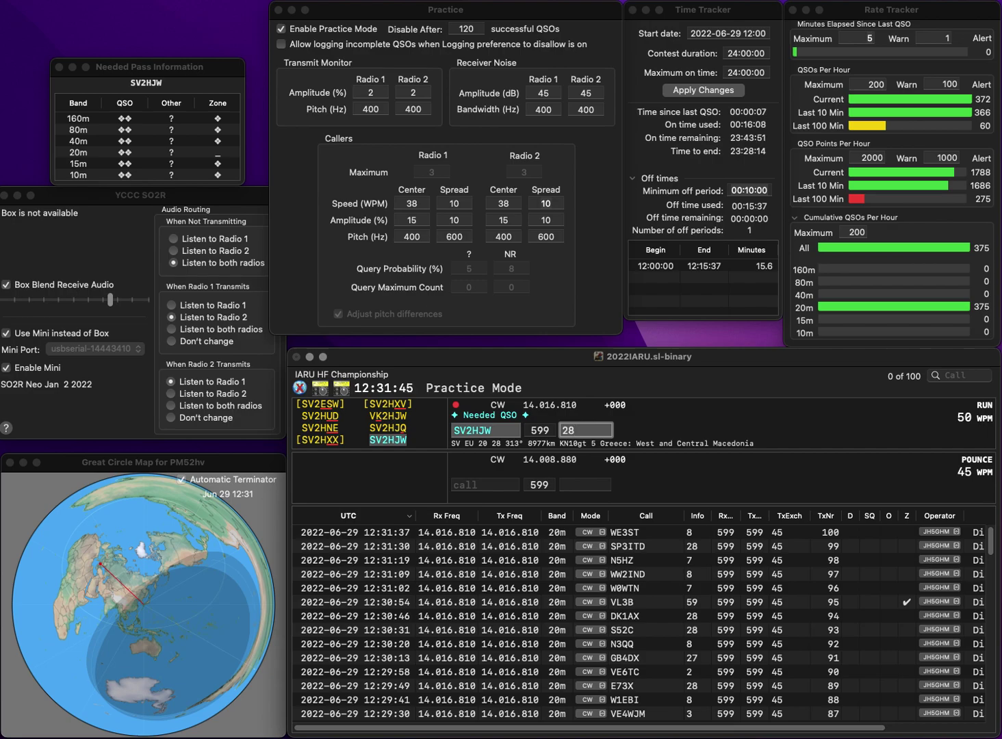
key(Return)
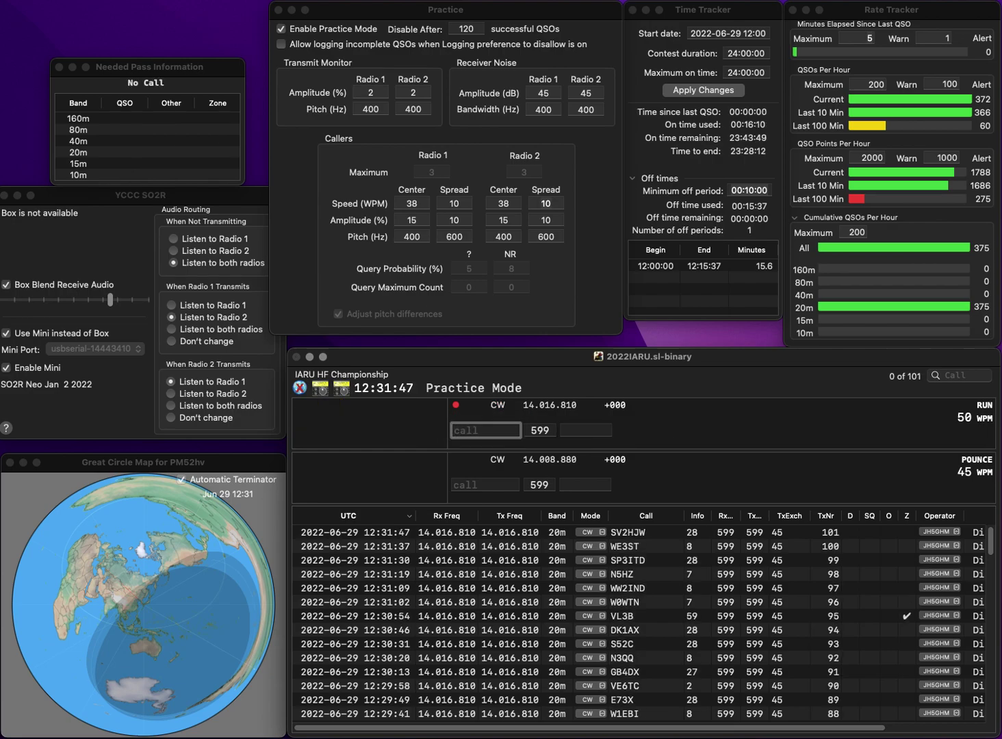
text(VE8NS)
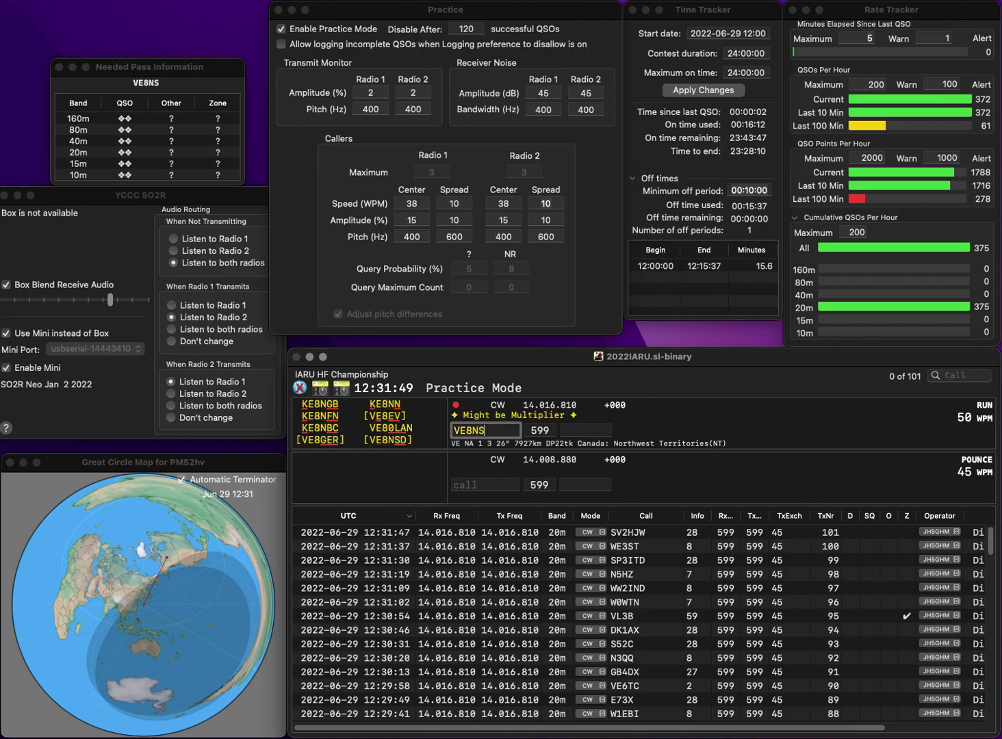
text(D)
key(space)
text(3)
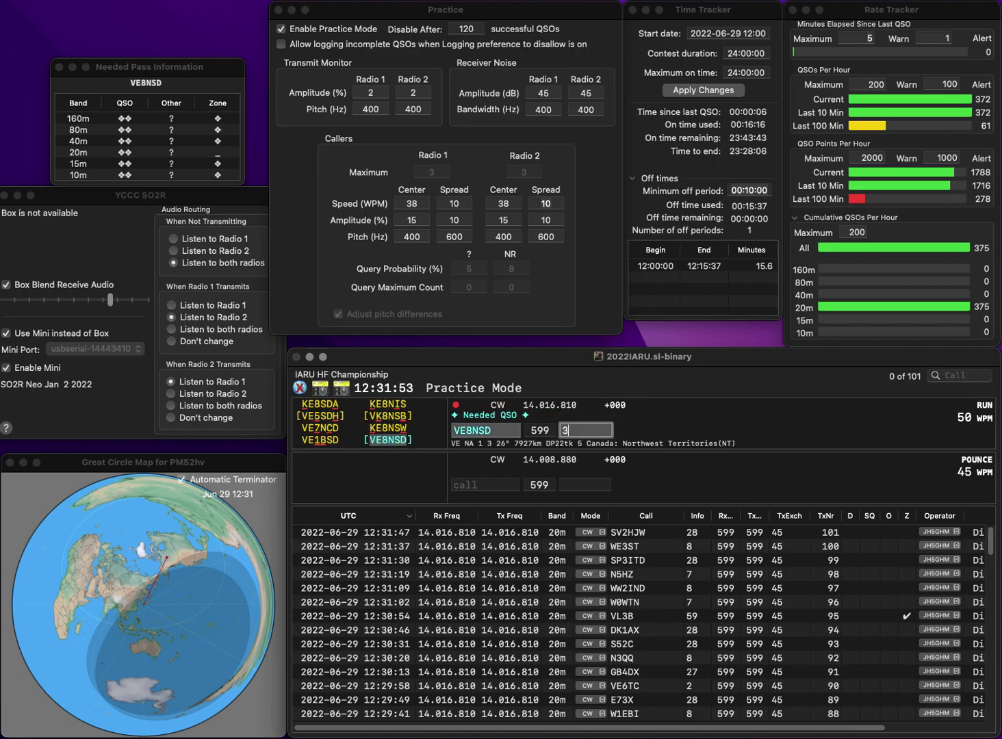
key(Return)
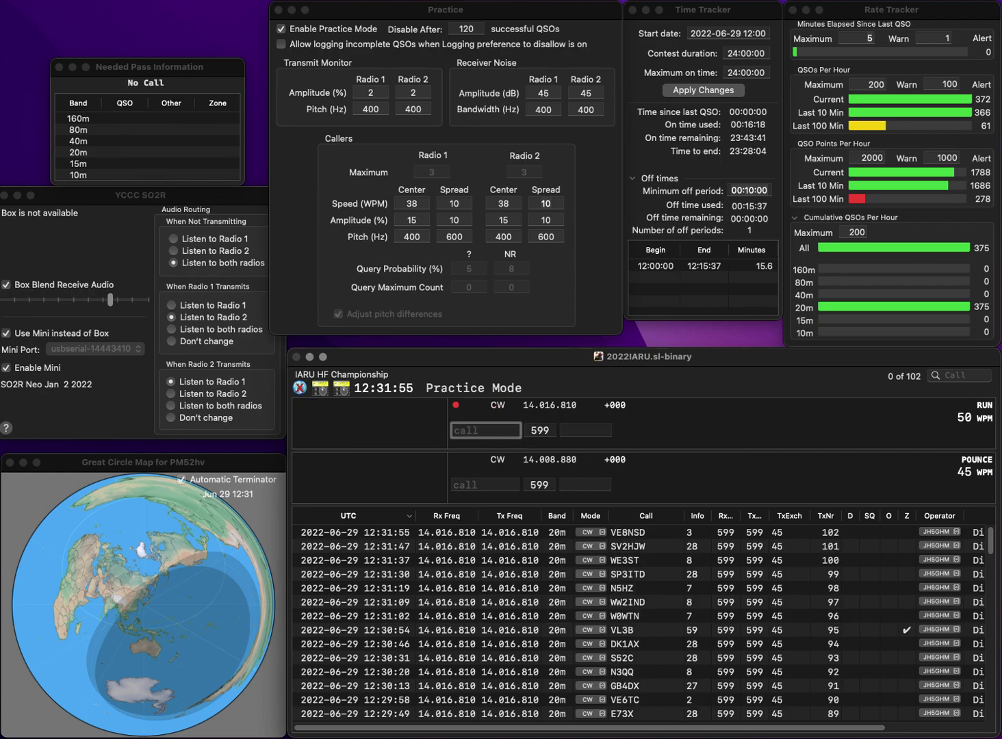
text(W2TMA)
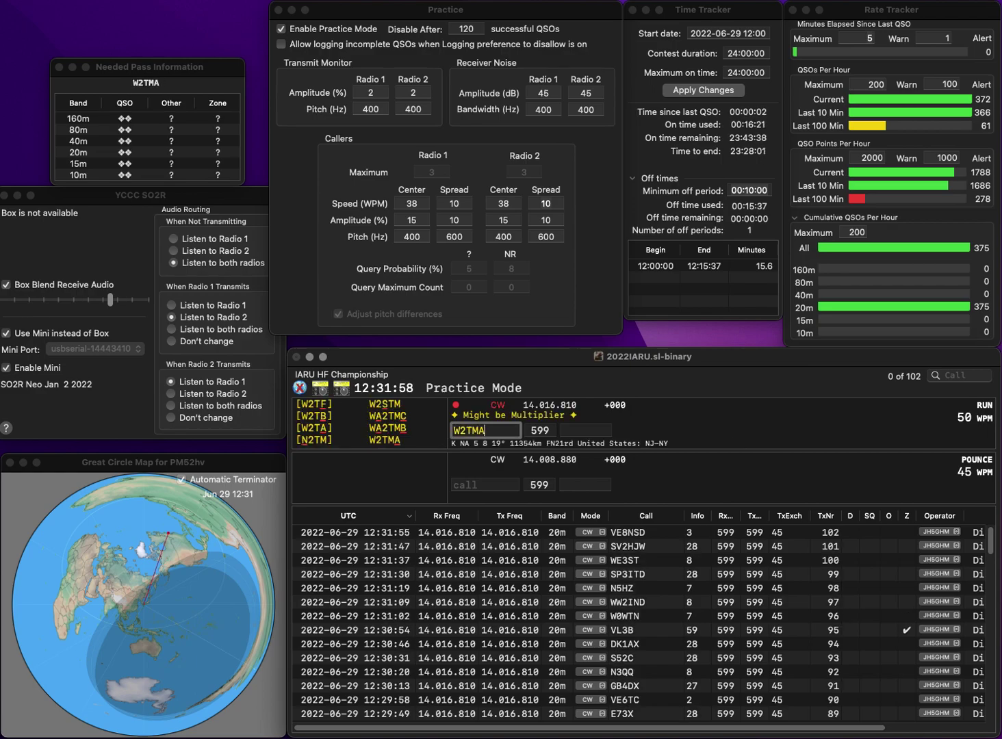
key(space)
text(8)
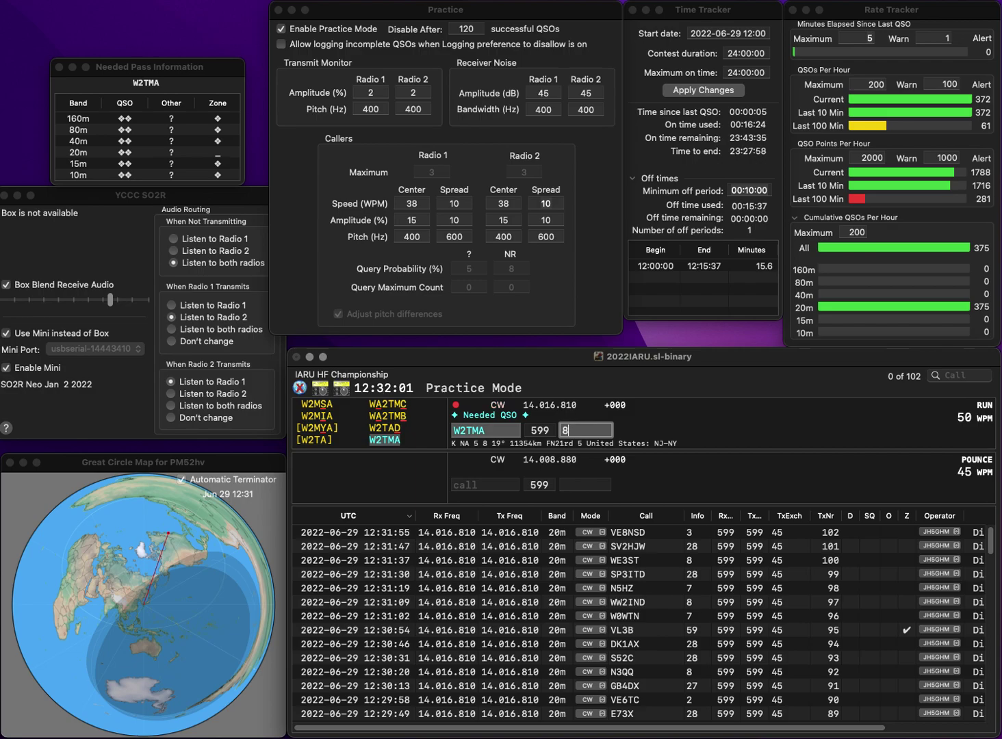
key(Return)
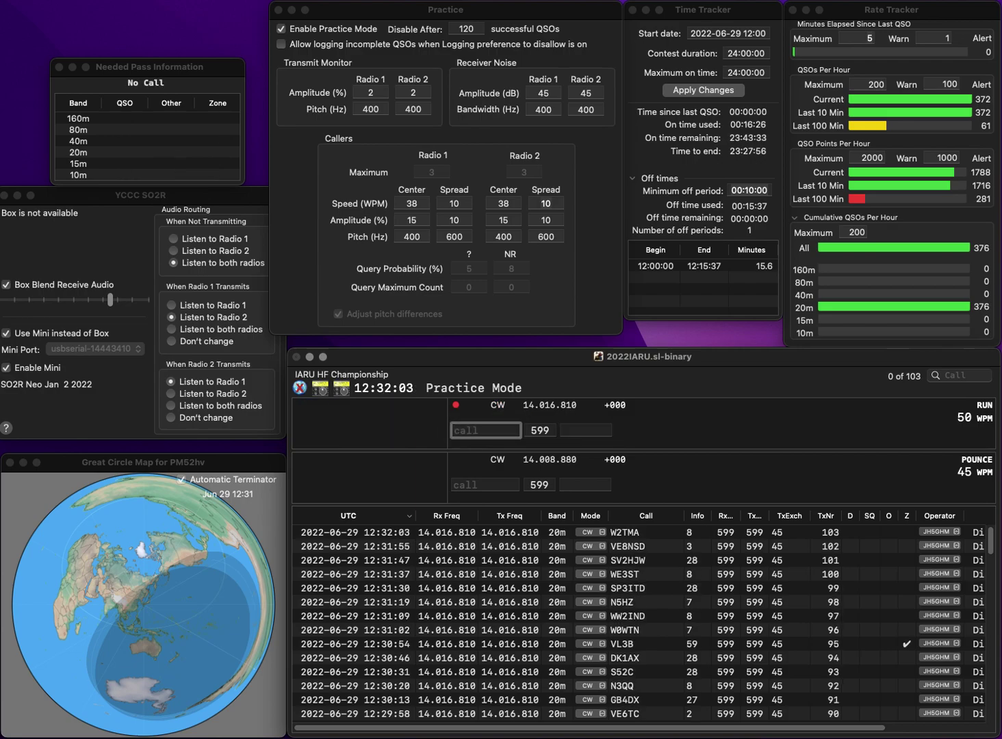
text(CT1KN)
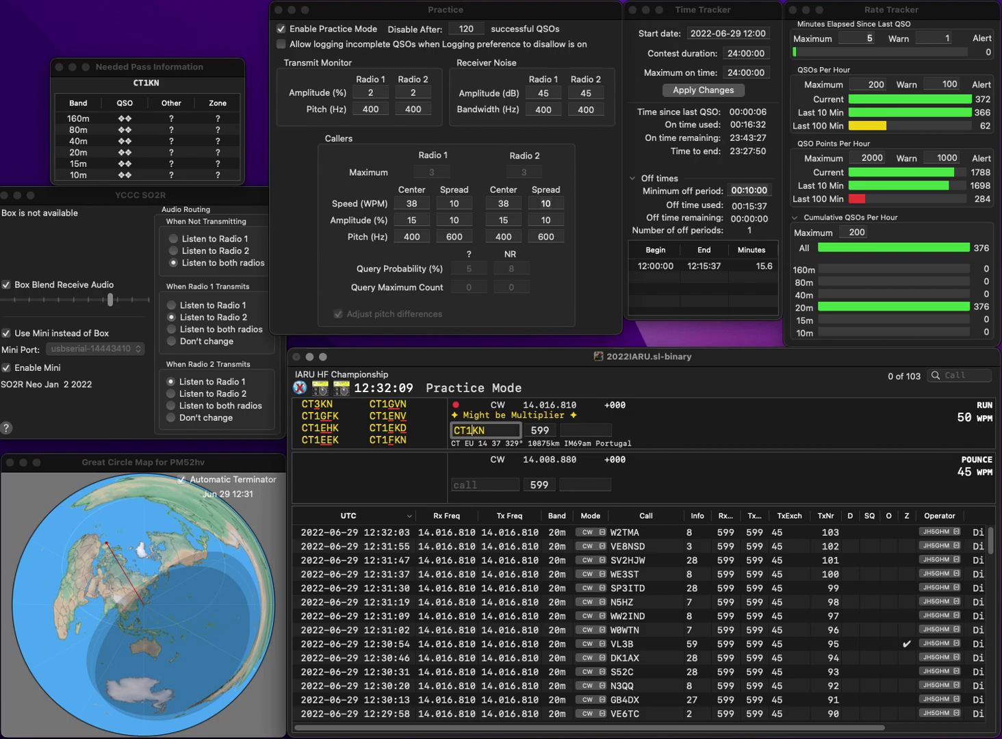
key(Left)
key(Left)
key(BackSpace)
key(space)
text(36)
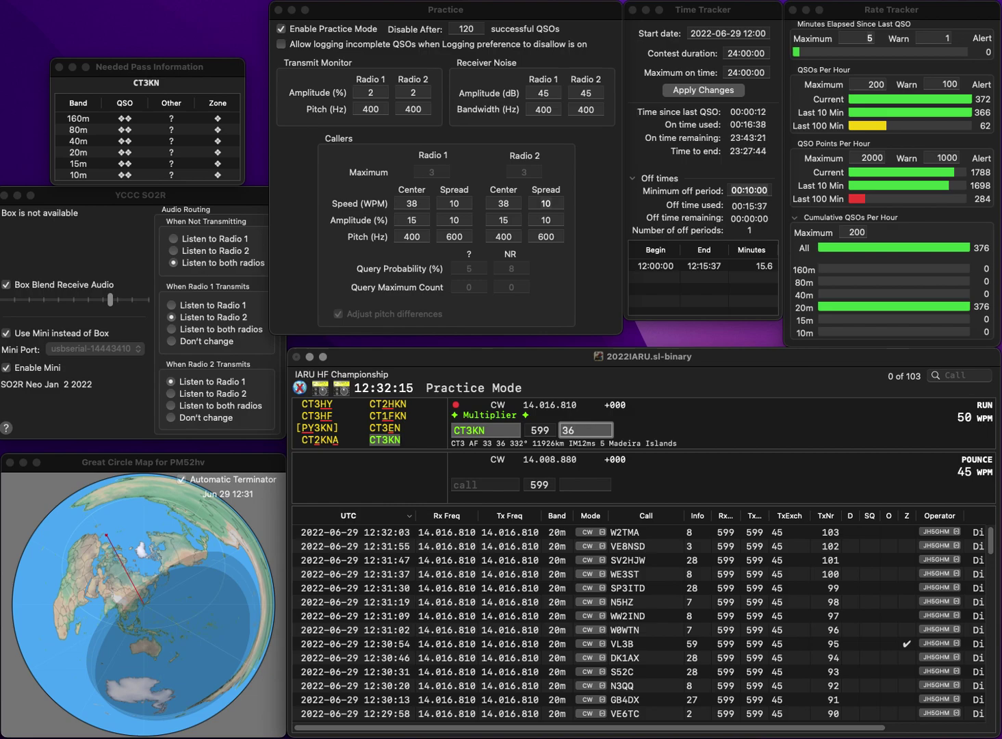
key(Return)
text(JF)
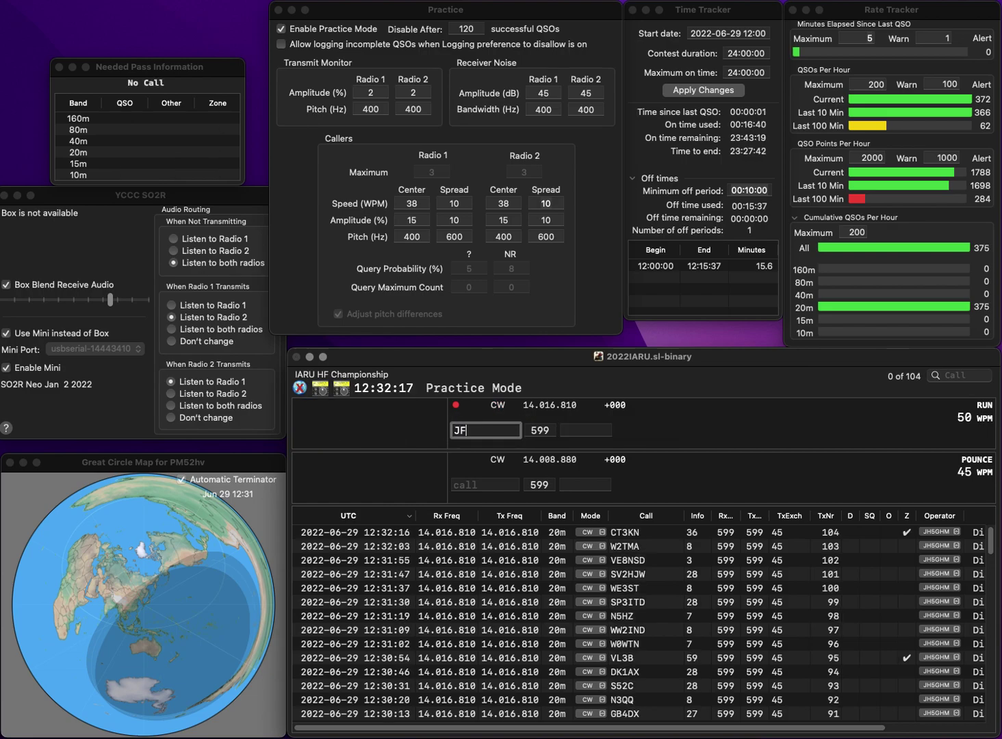
text(2XG)
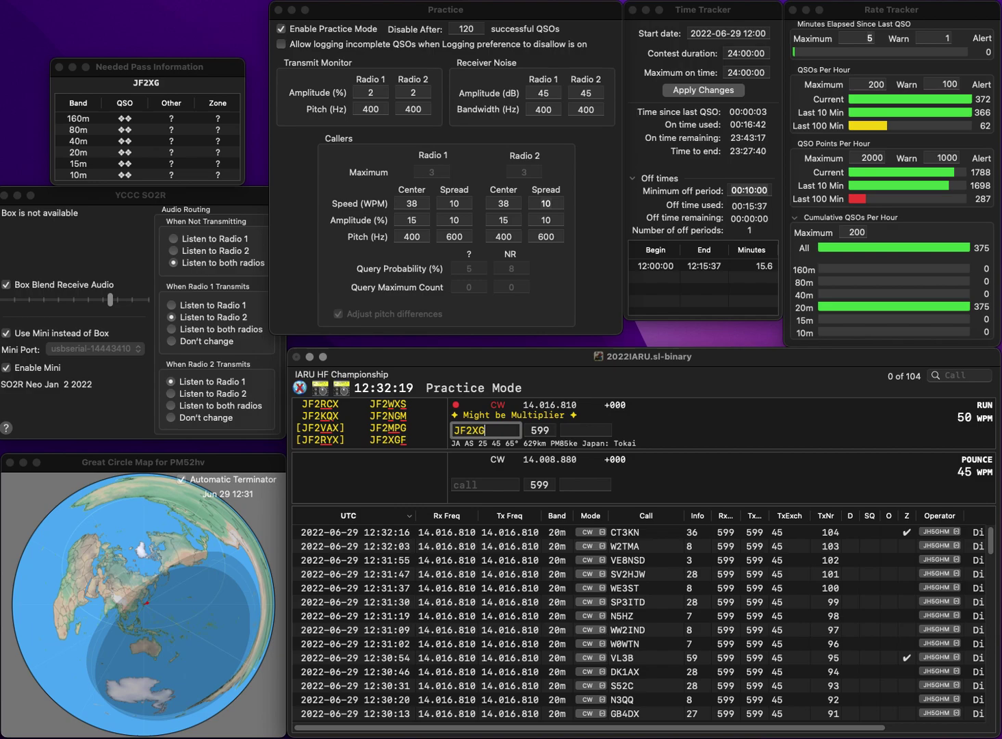
text(F)
key(space)
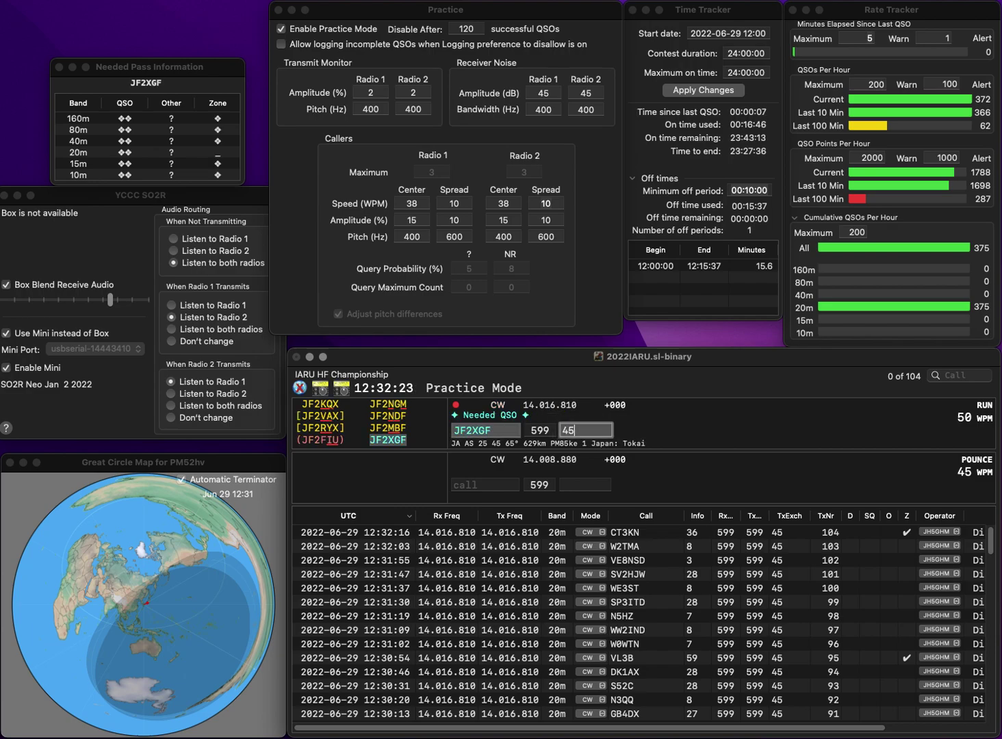
key(Return)
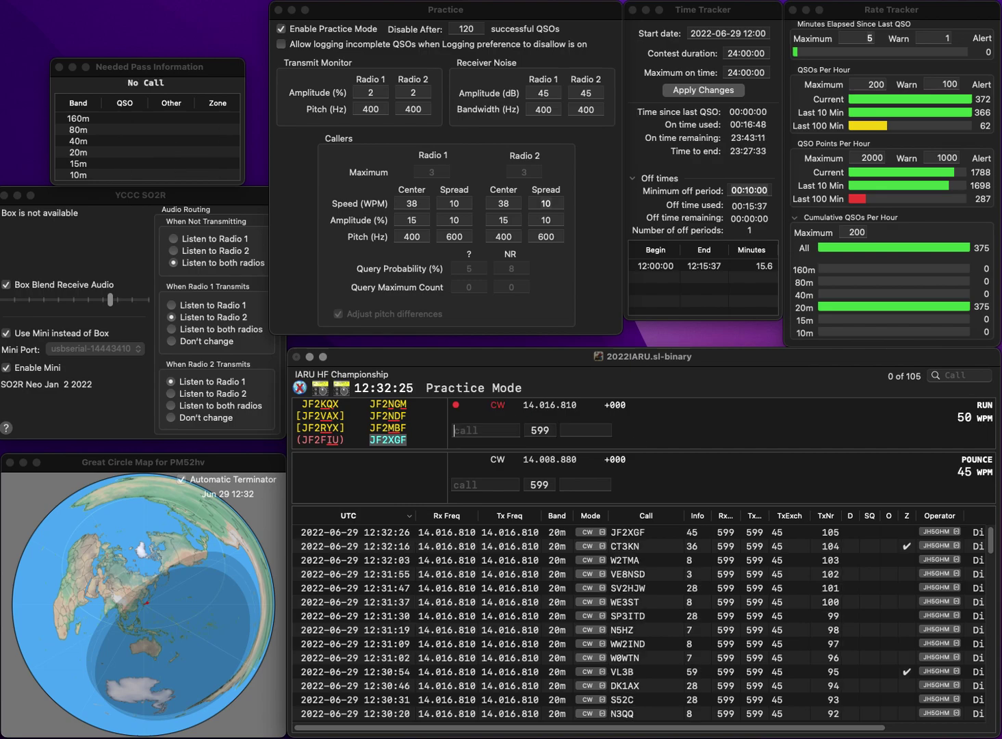
text(UT2SW)
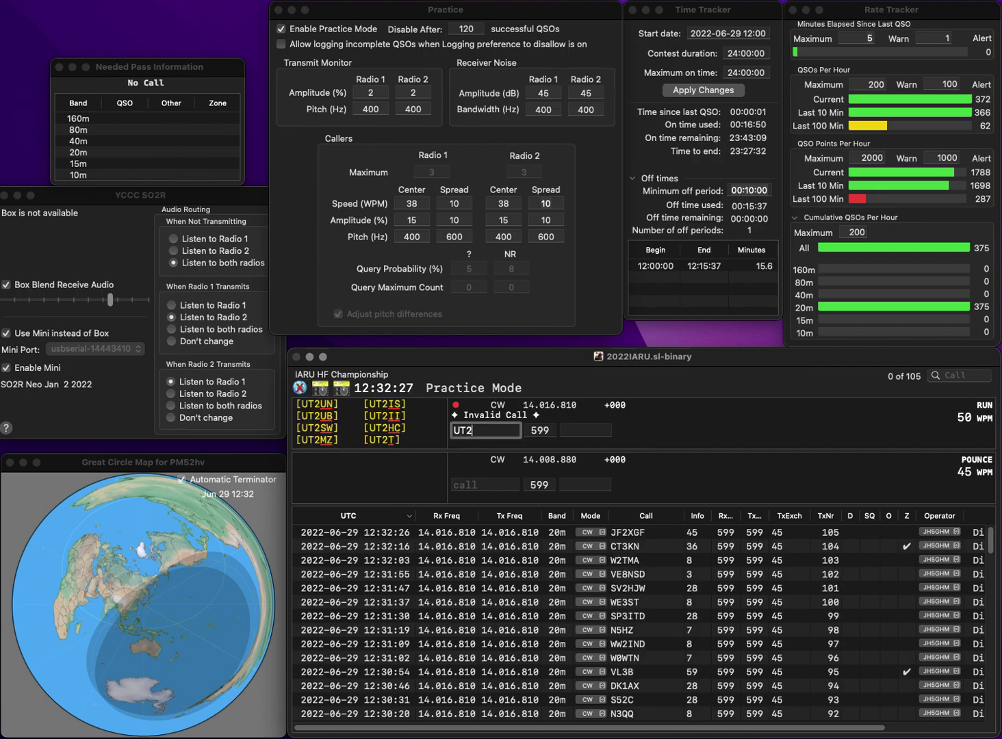
key(space)
text(29)
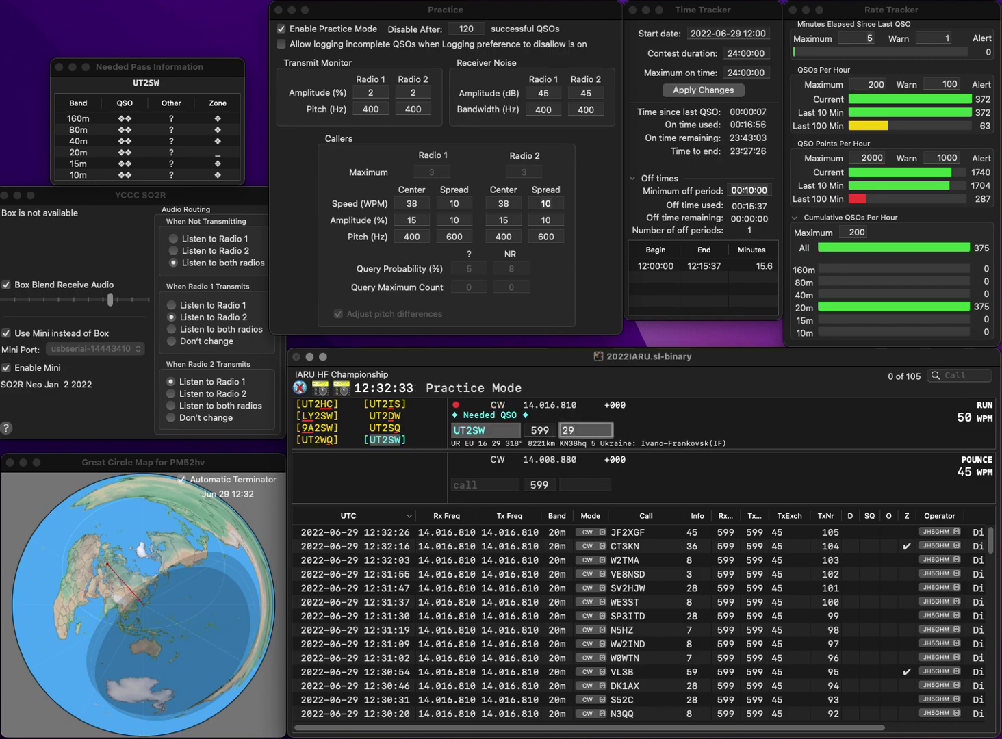
key(Return)
text(W7DO)
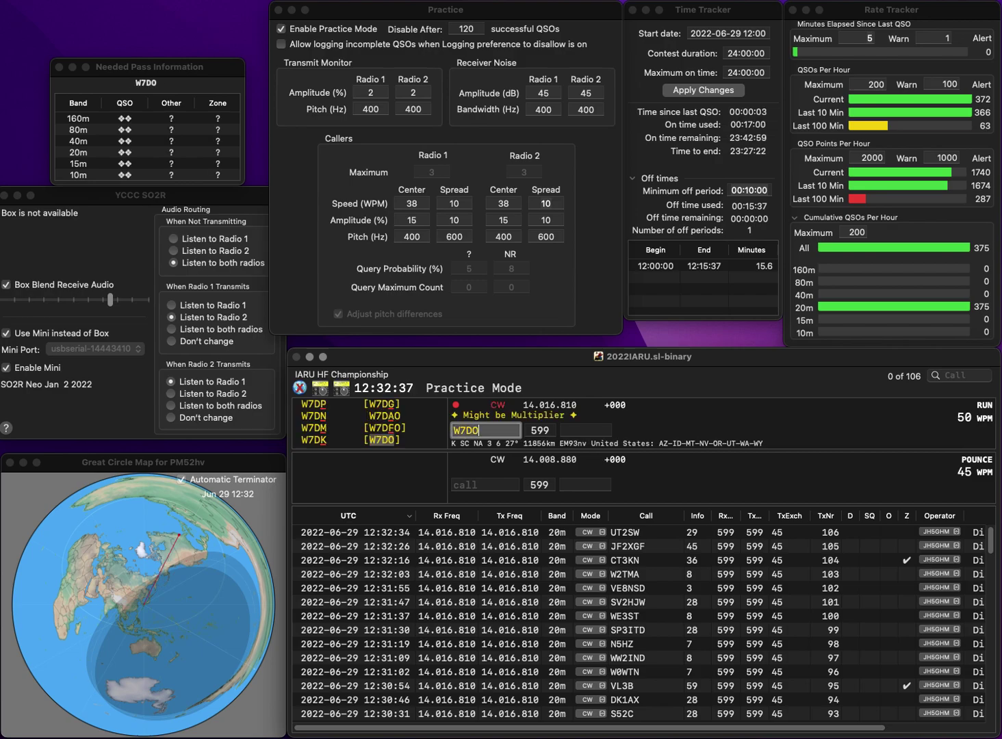
key(space)
text(6)
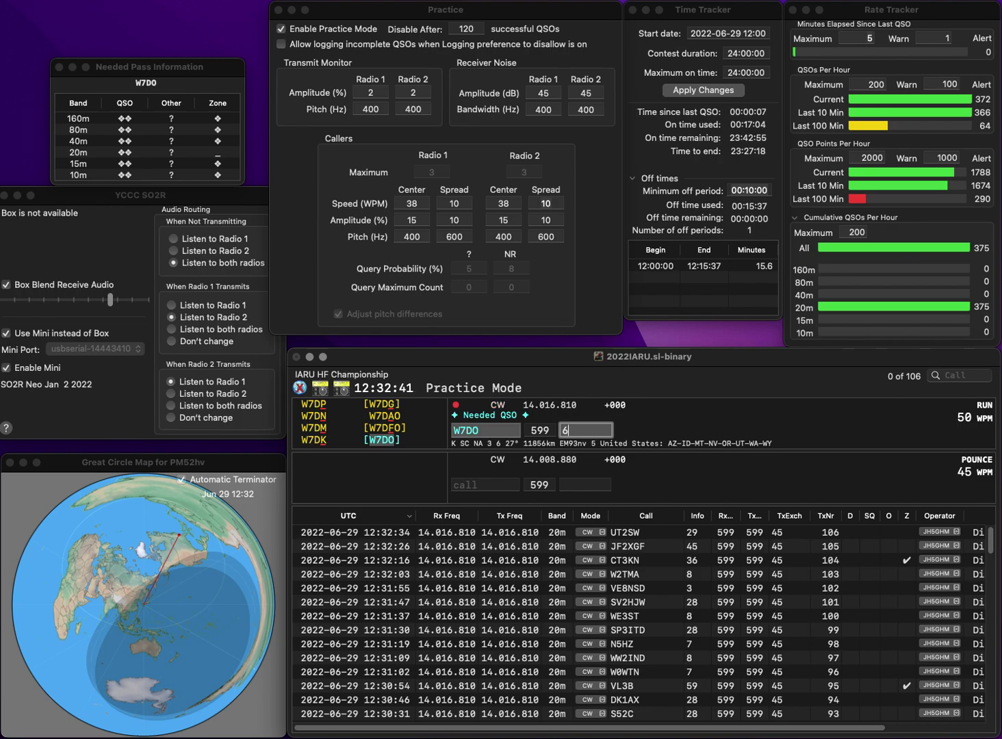
key(Return)
text(K)
key(BackSpace)
text(DL5AWI)
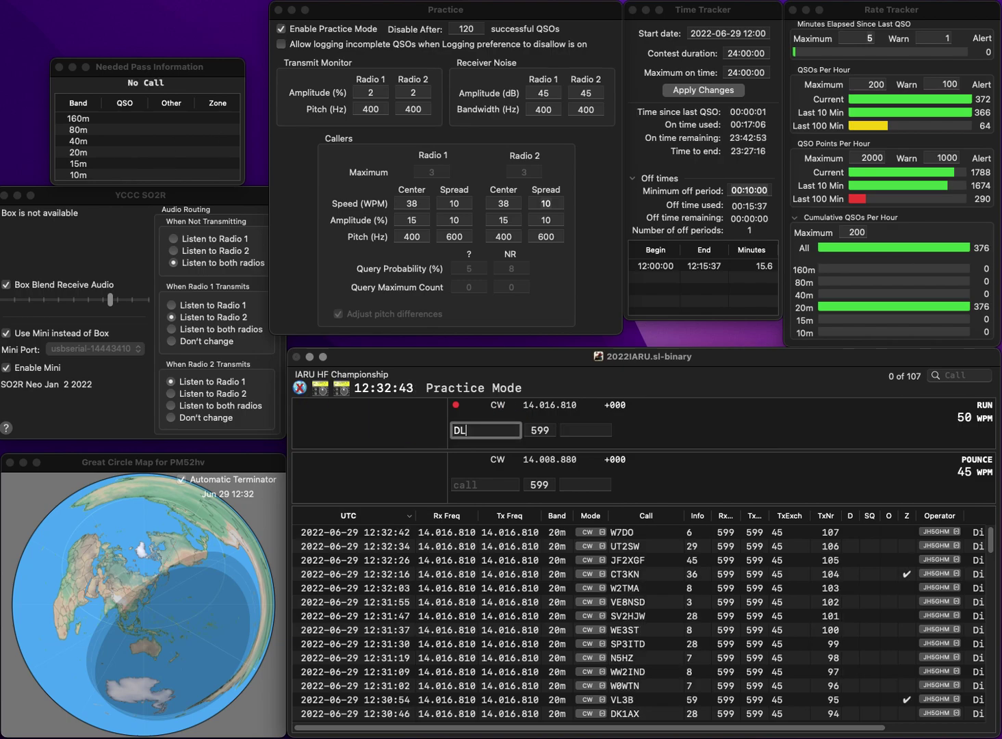
key(space)
text(28)
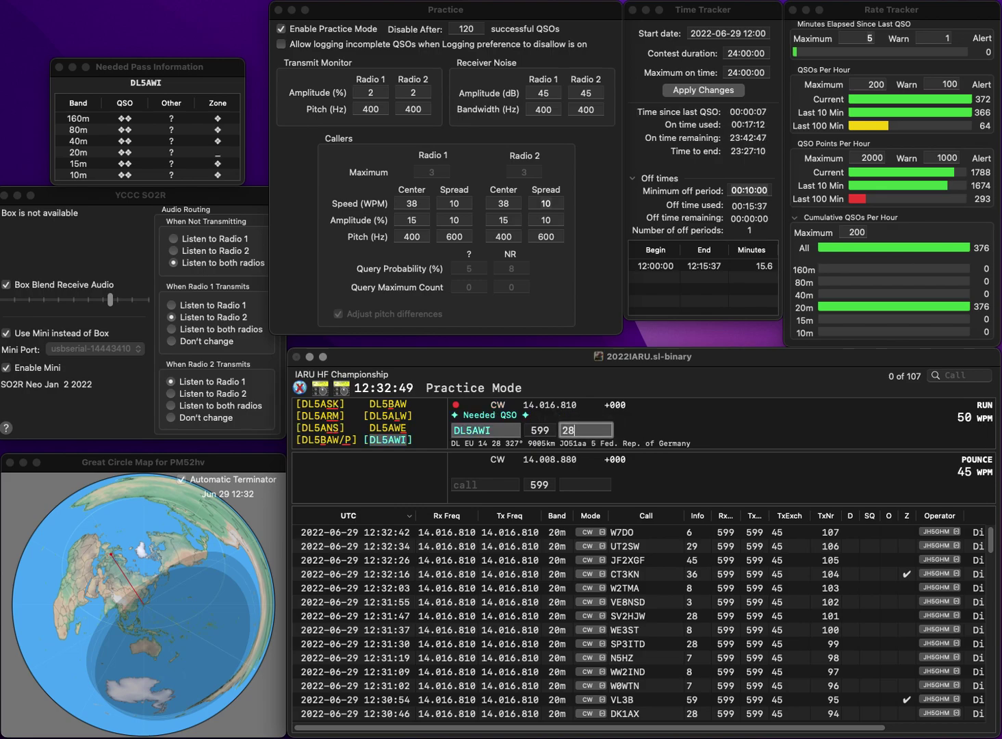
key(Return)
text(W)
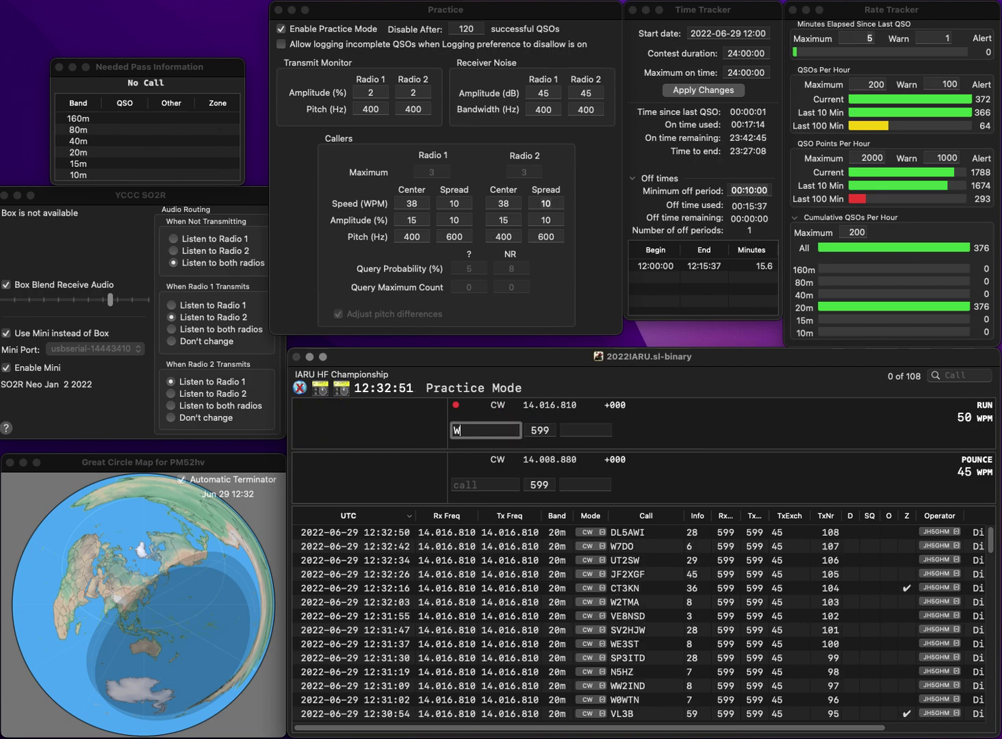
text(A3G)
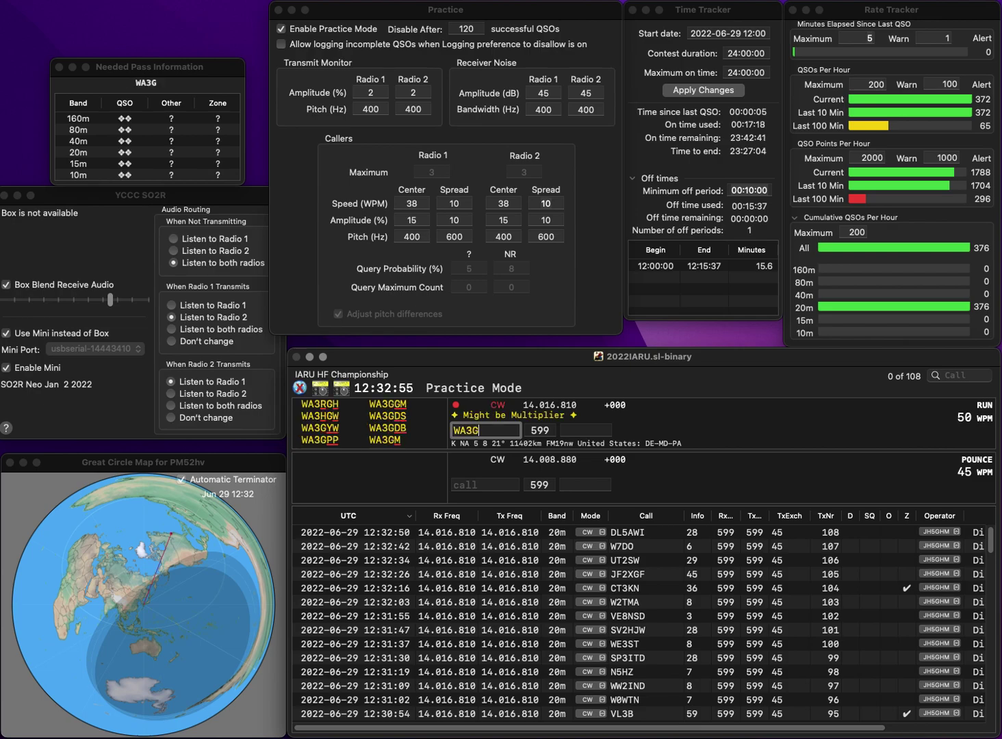
text(YW)
key(Tab)
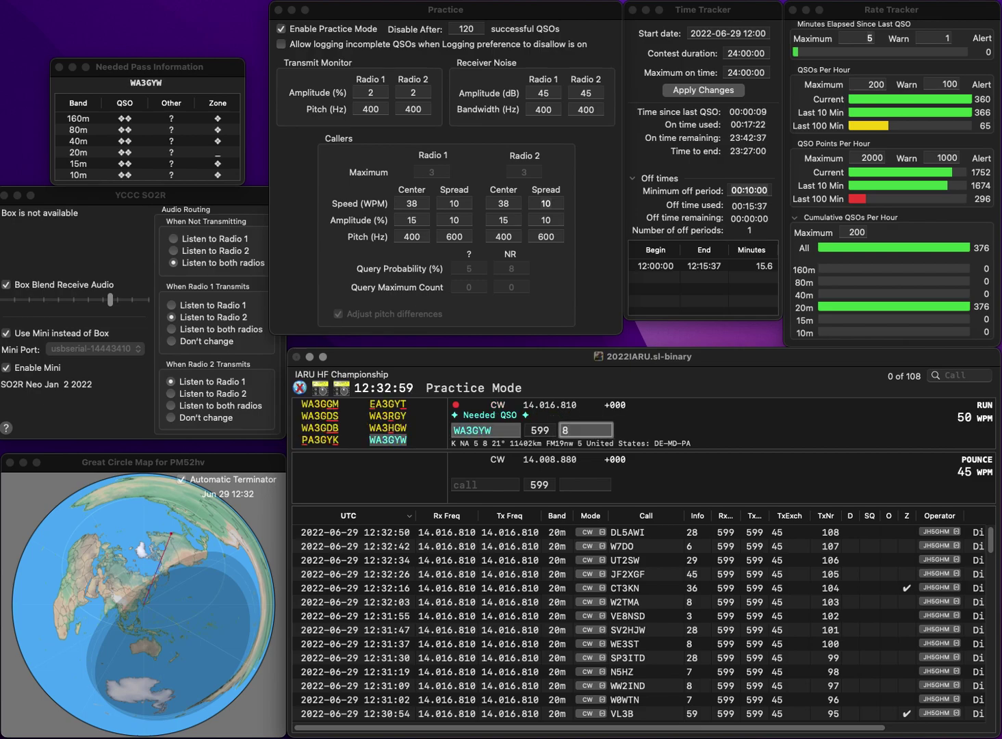
key(Return)
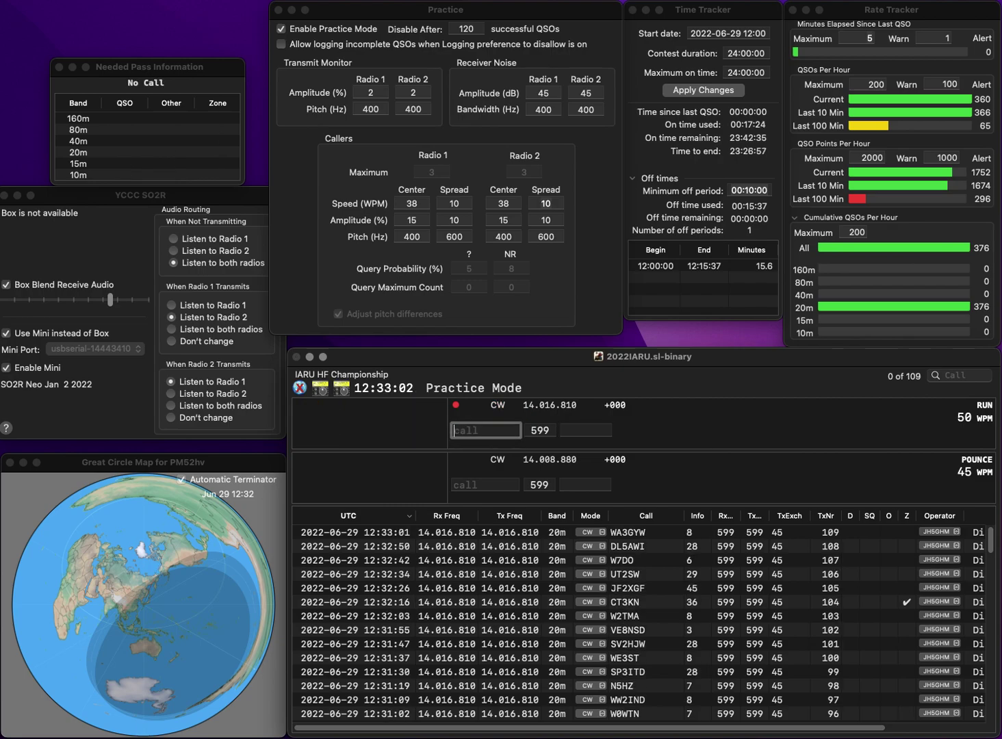
text(KD7CTV)
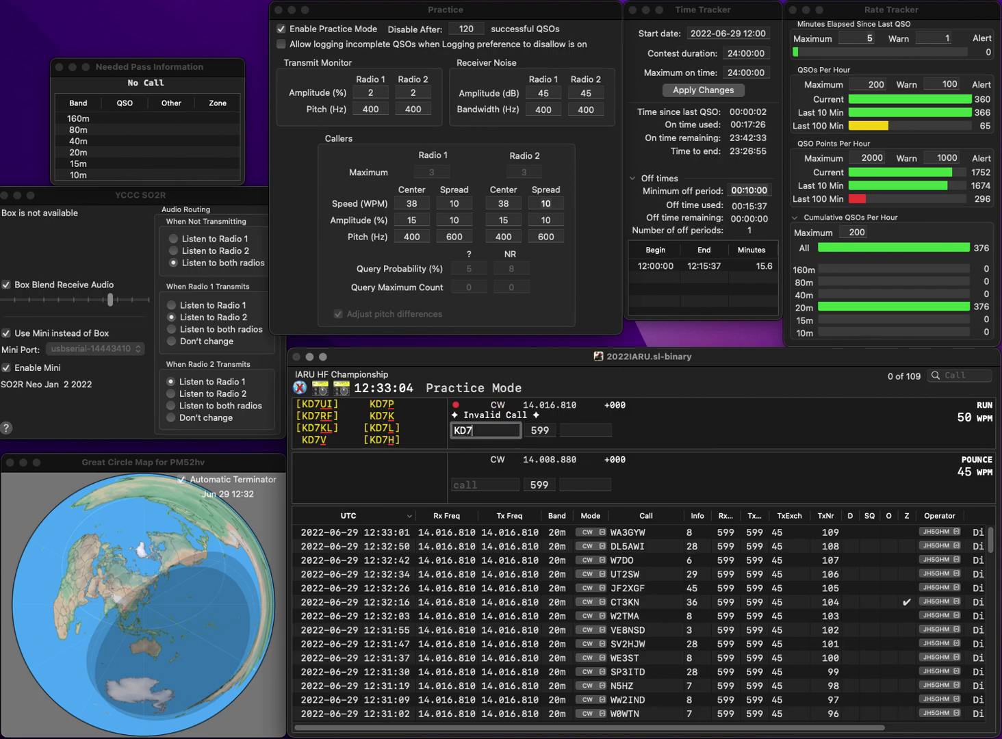
key(space)
text(1)
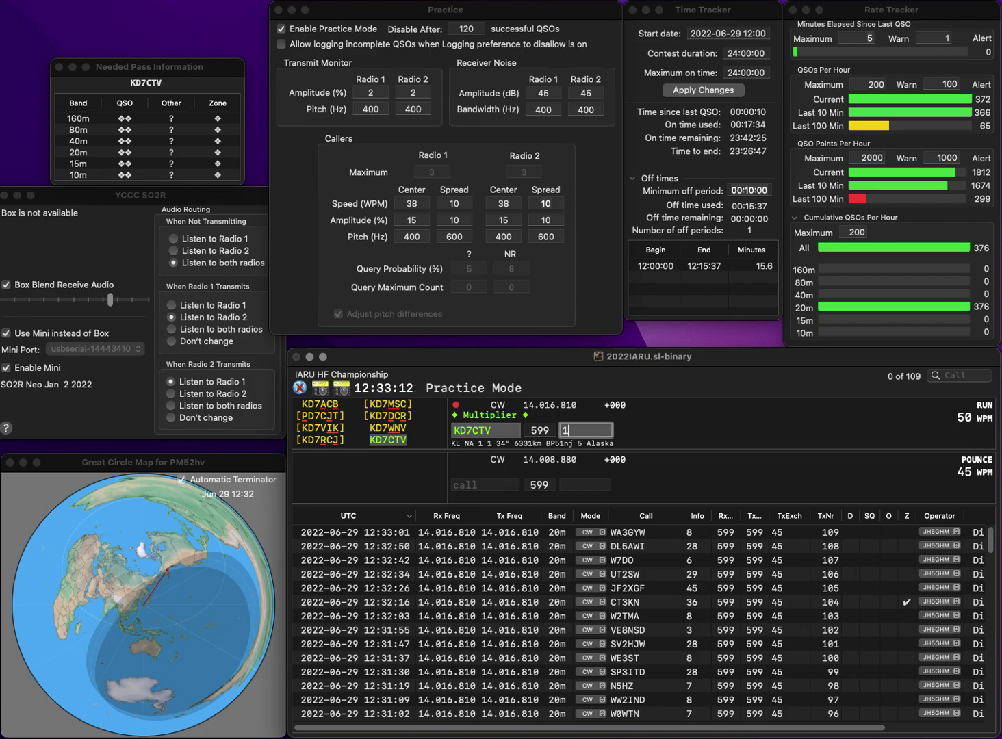
key(Return)
text(KKPTW)
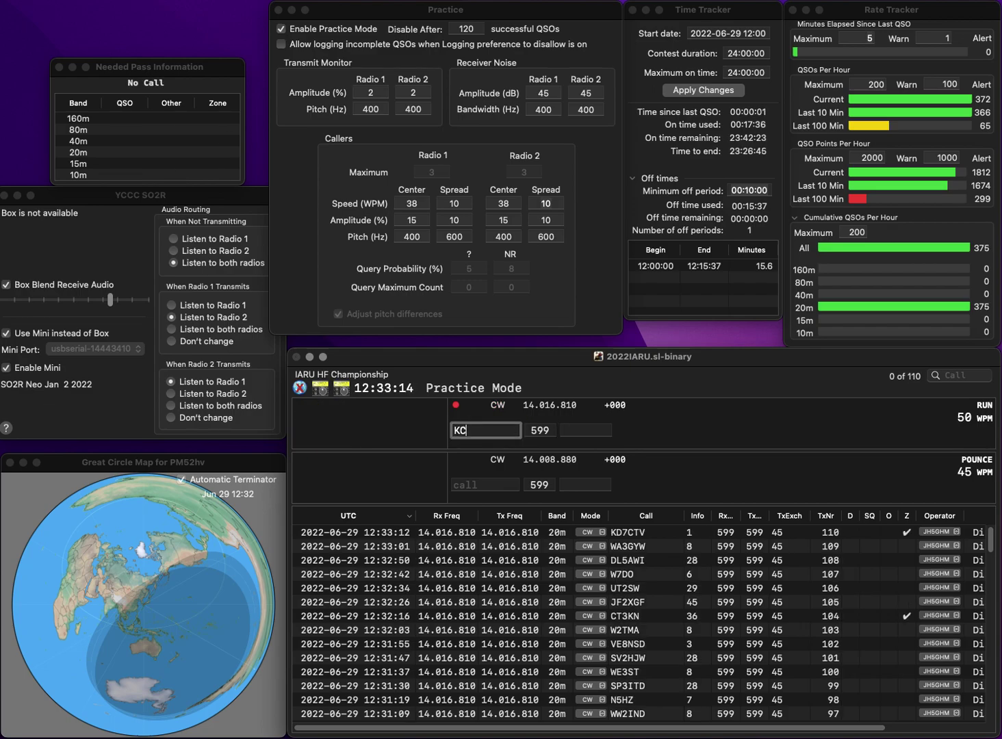
click(467, 430)
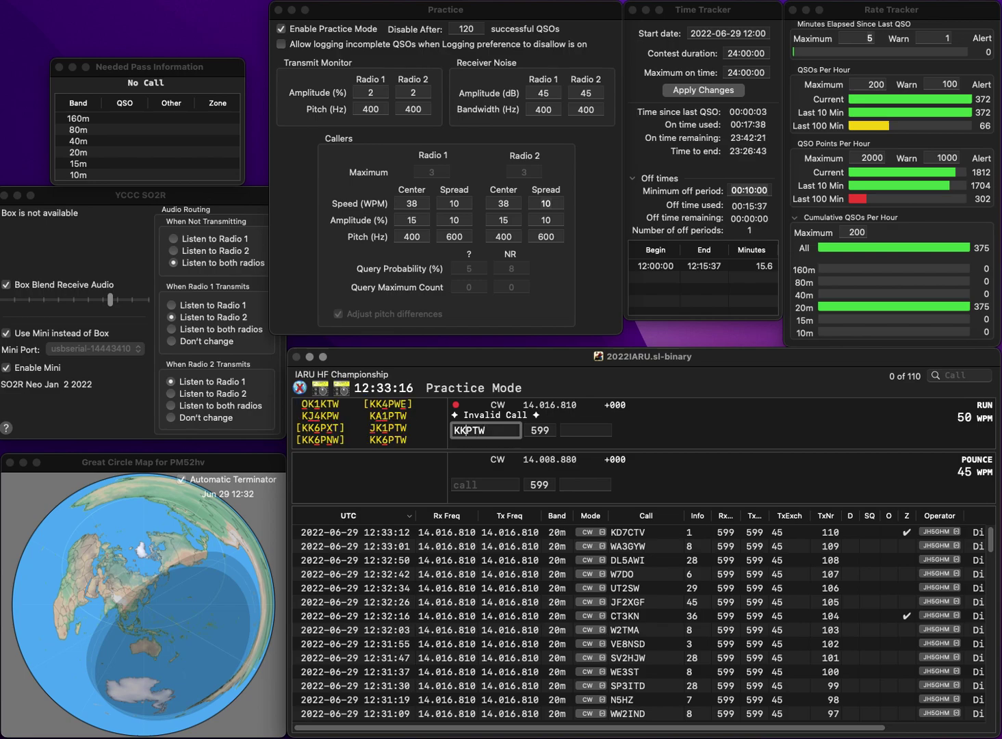
text(6)
key(space)
text(6)
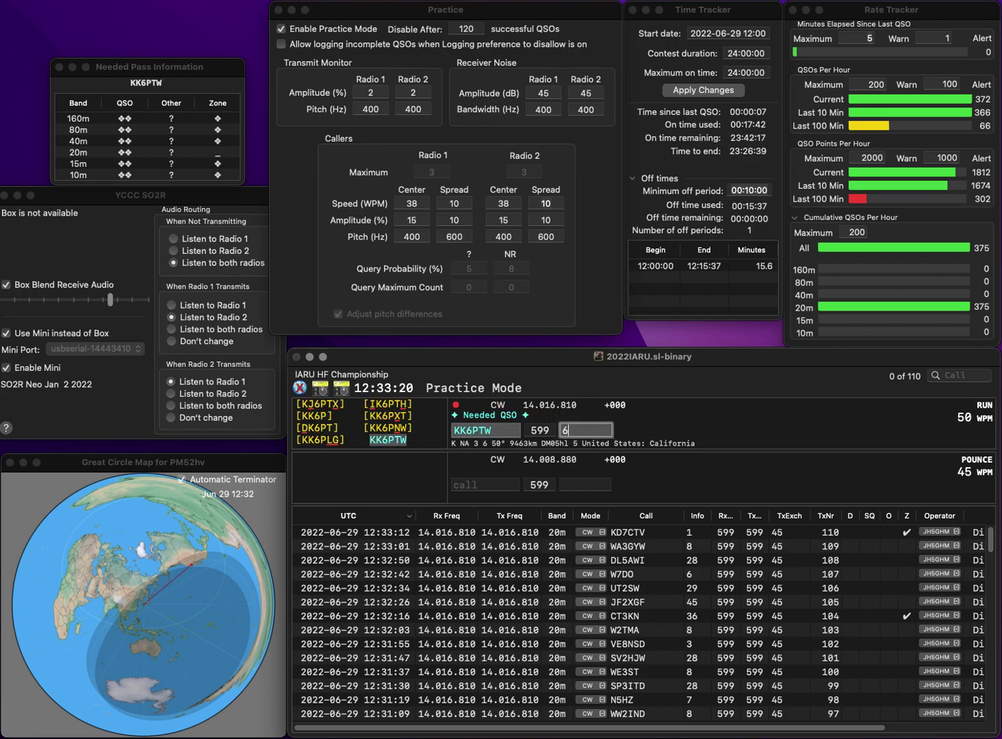
key(Return)
text(E)
key(BackSpace)
text(JI3)
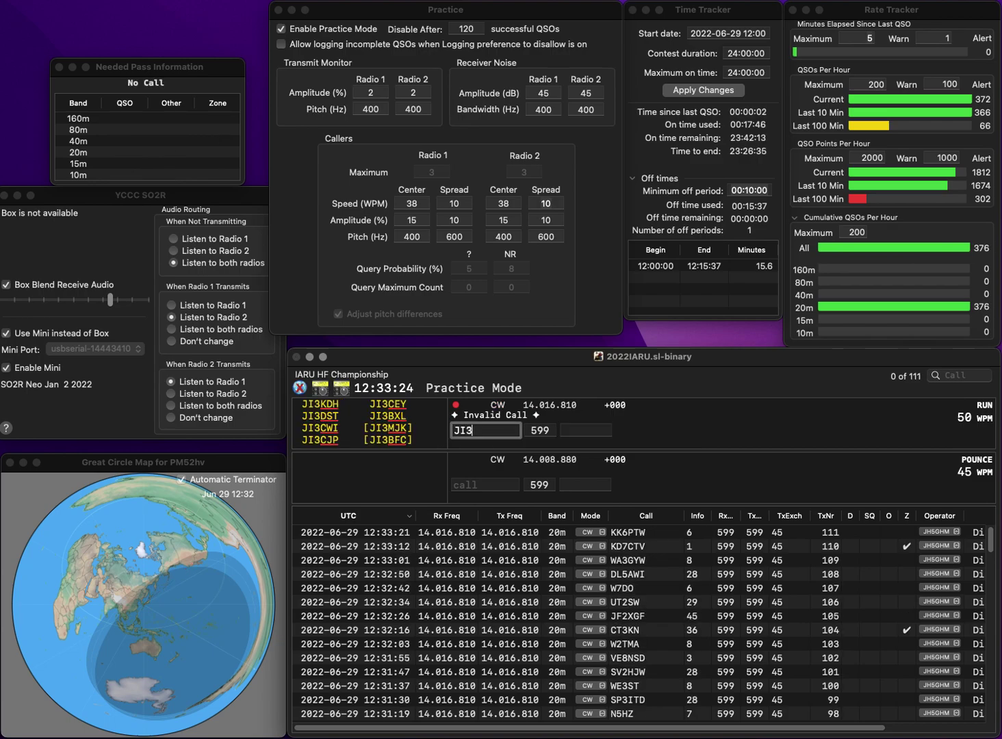
text(KZD)
key(space)
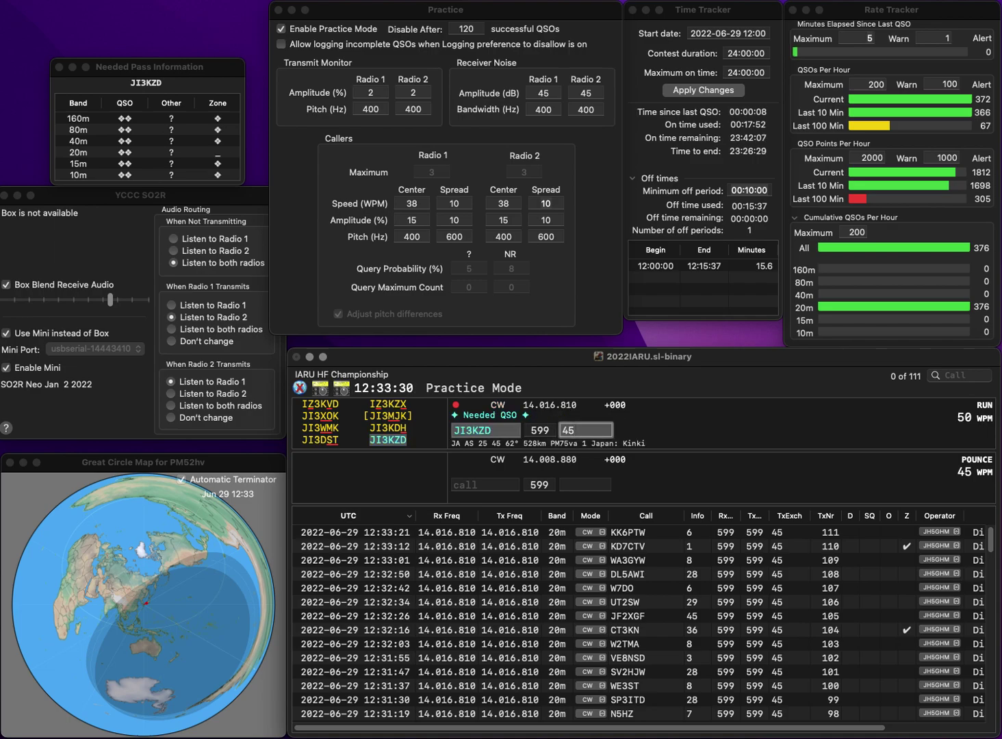
key(Return)
text(G0J)
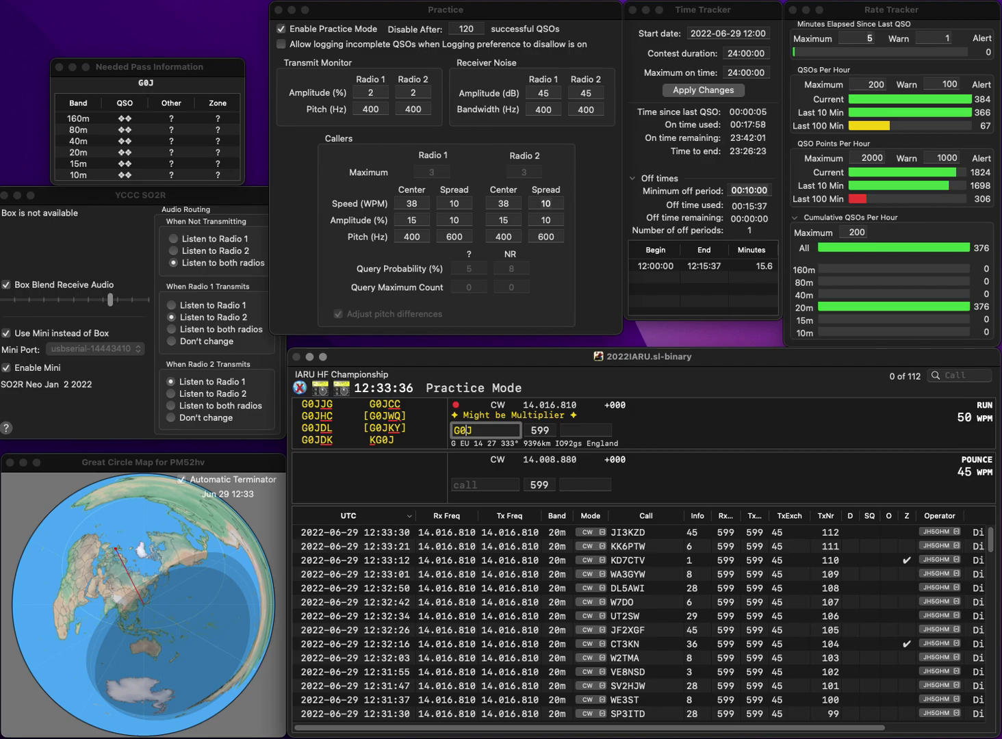
key(BackSpace)
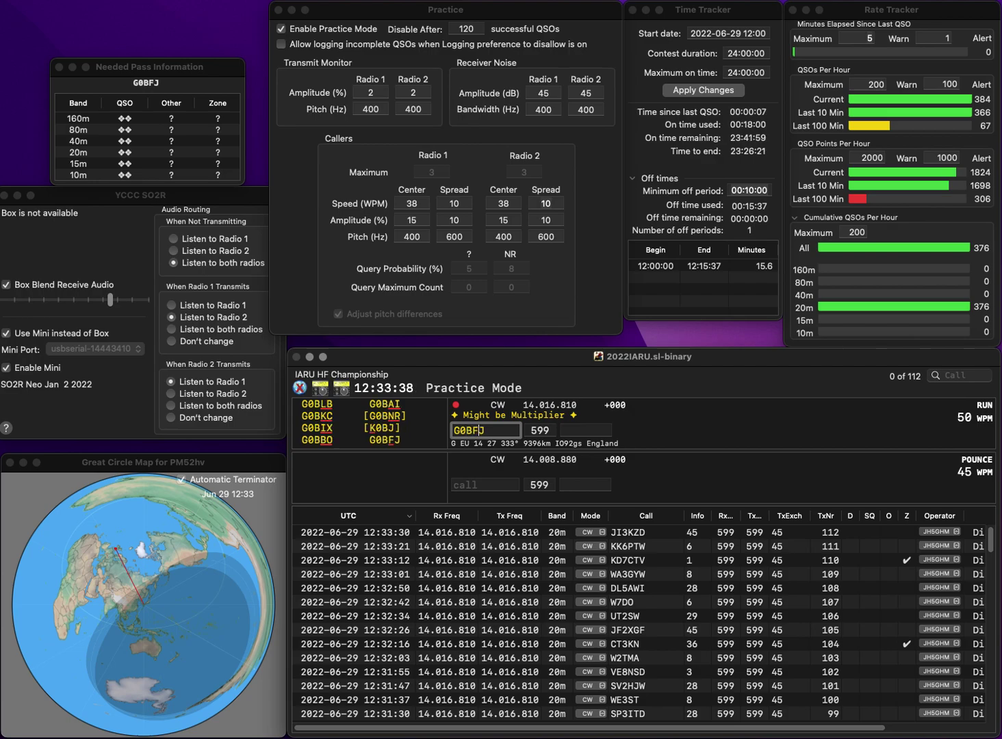
text(BFJ)
key(Return)
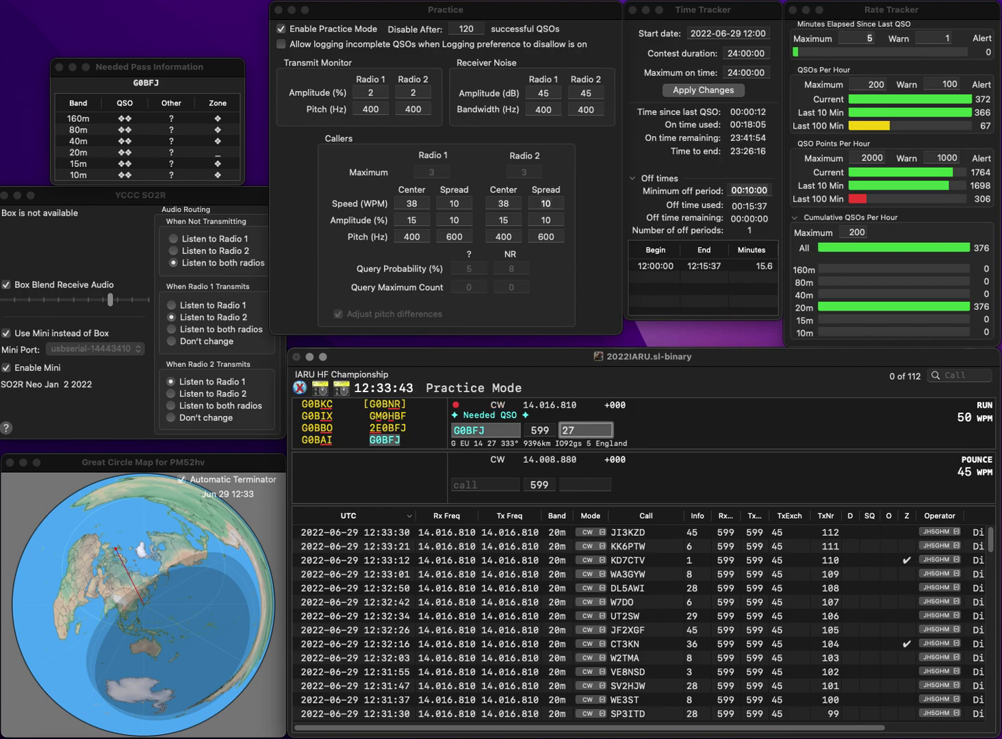
key(Return)
- Copy the caller's call sign as EI5A and log the run contact with received exchange 27
text(EI5A)
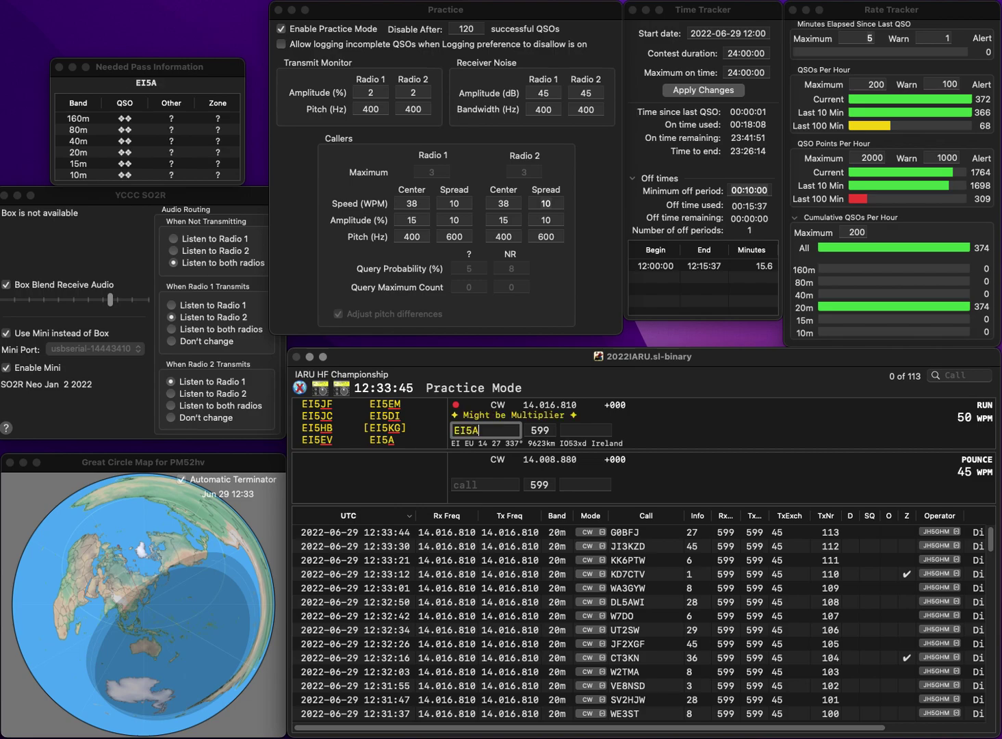
key(Return)
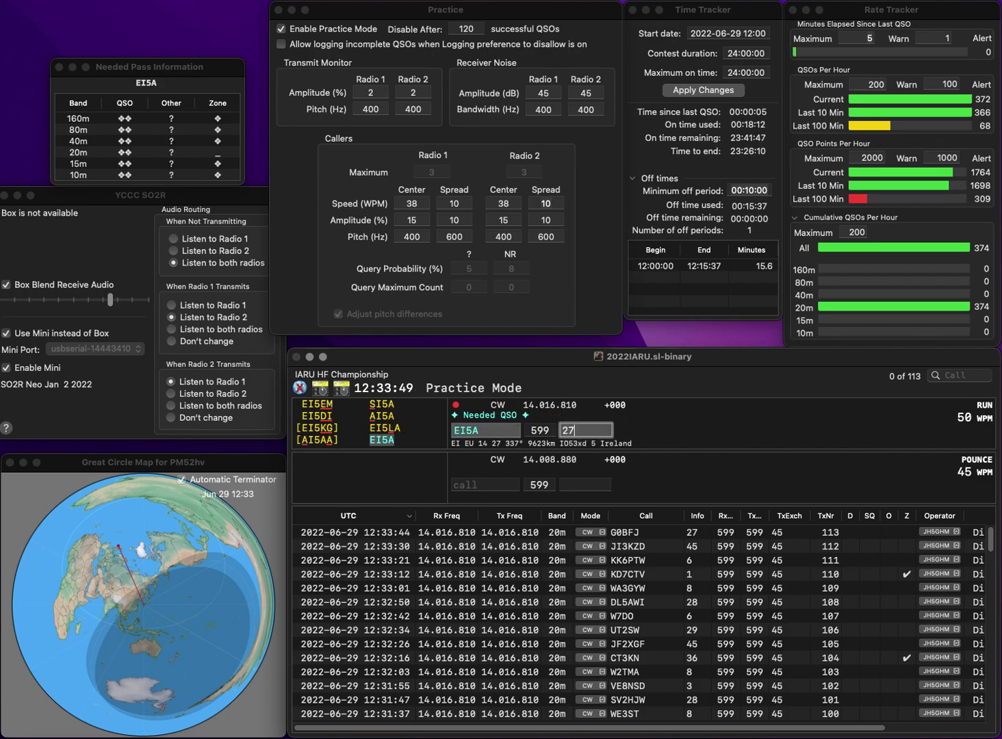
key(Return)
- Copy the caller's call sign as PD7K and log the run contact with received exchange 27
text(PD7K)
key(space)
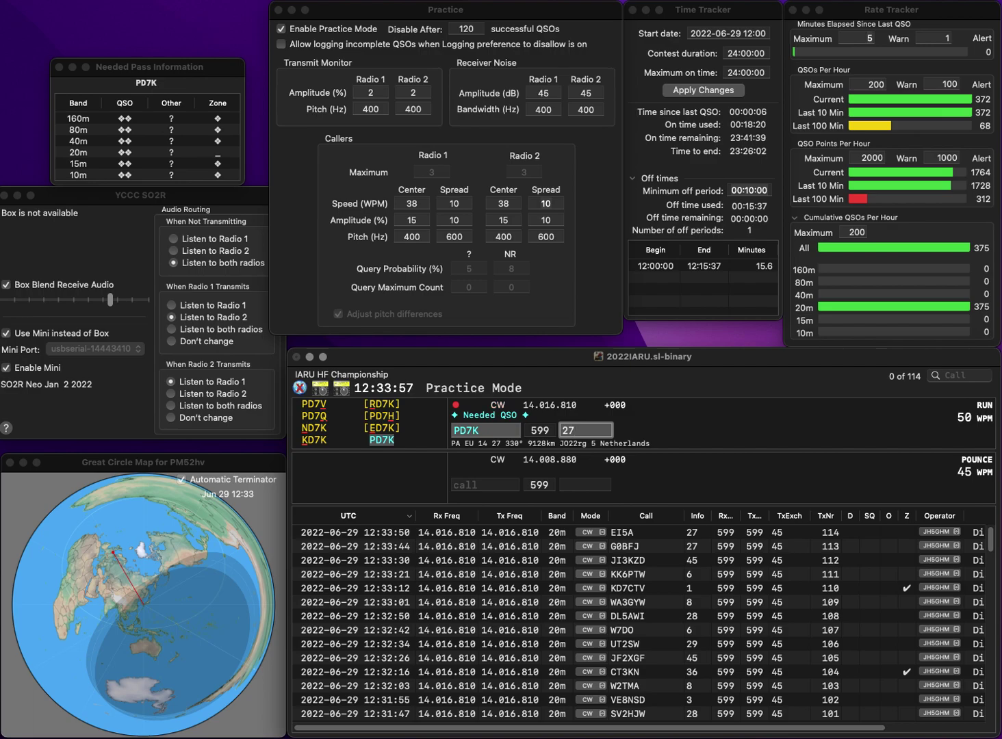
key(Return)
- Copy the caller's call sign as S53V and log the run contact with received exchange 28
text(S53)
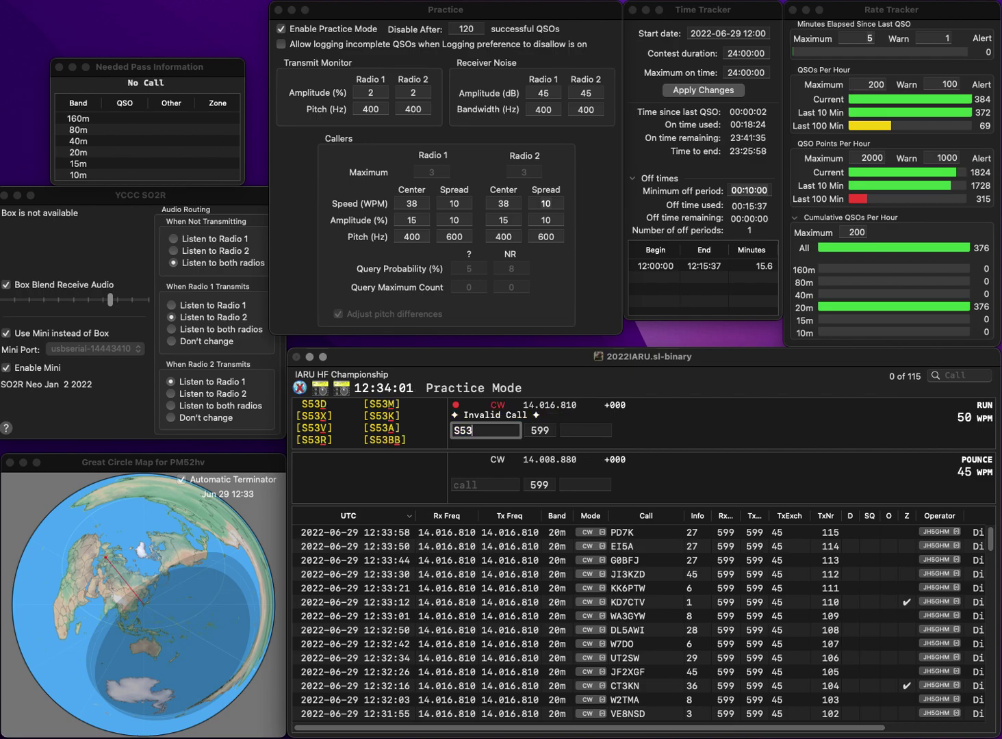
text(V)
key(space)
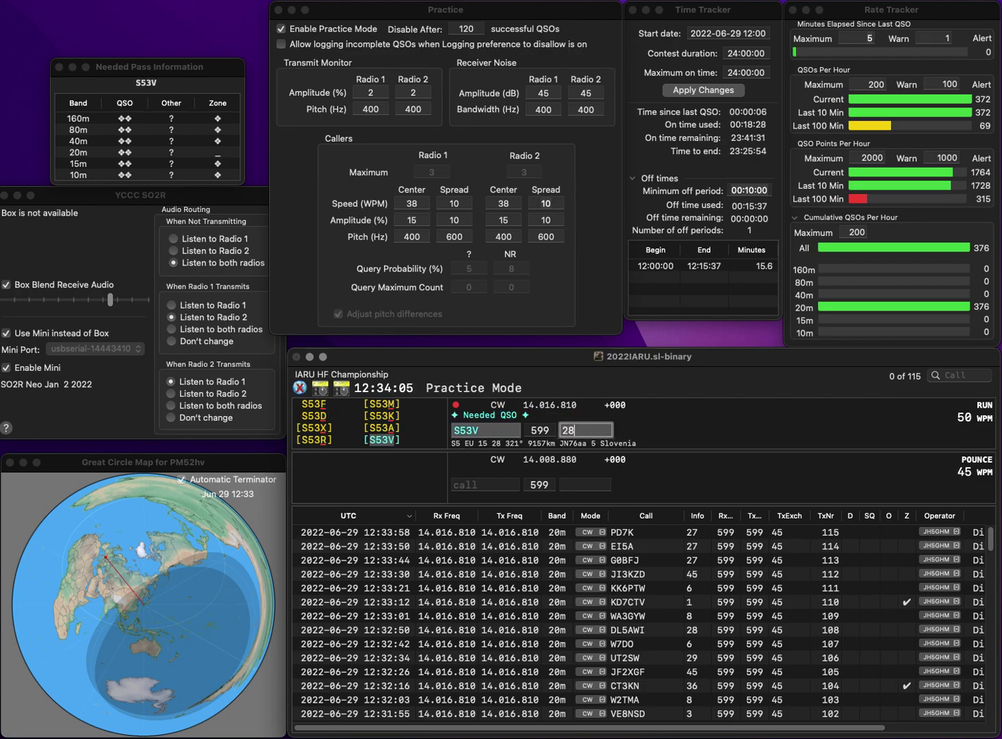
key(Return)
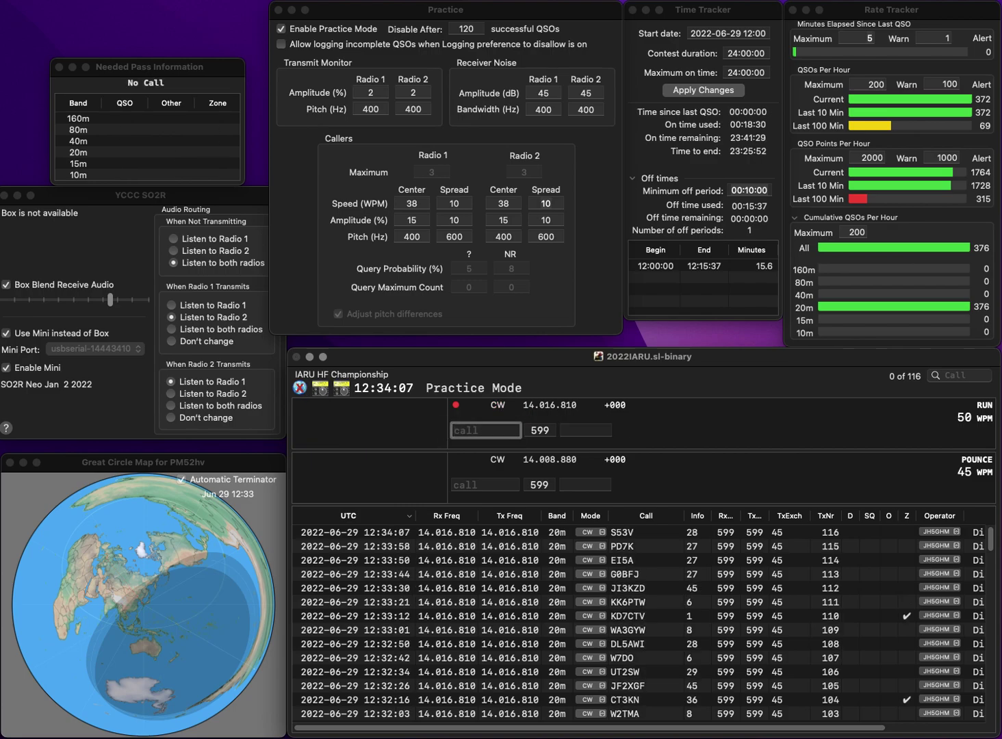
text(D4LB)
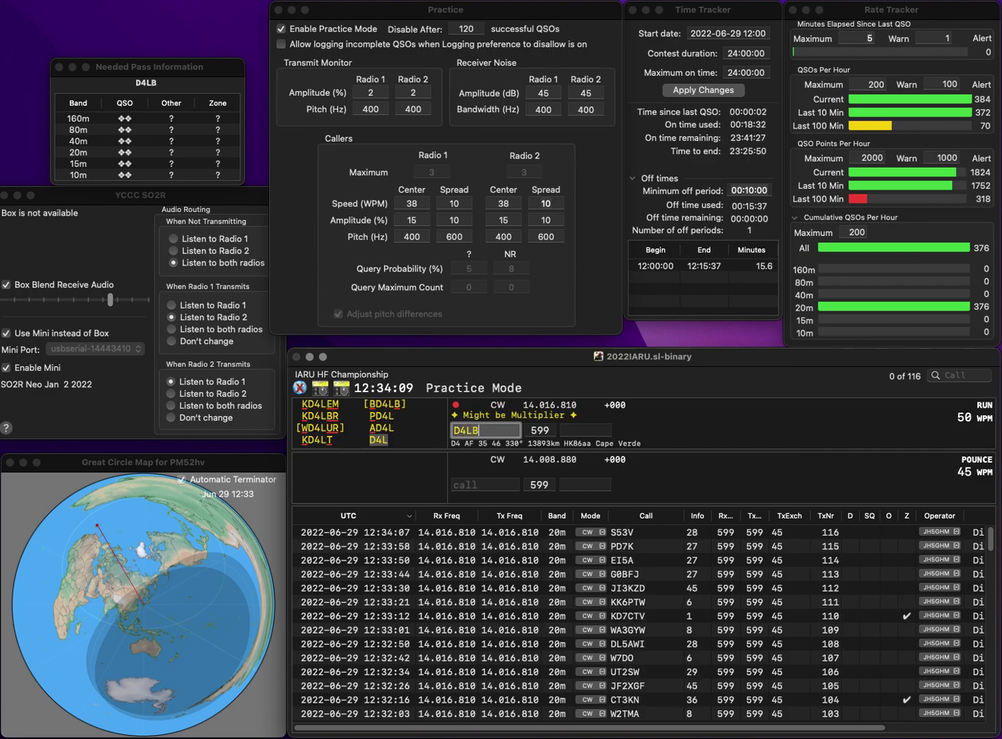
key(super+Left)
text(B)
key(Tab)
text(44)
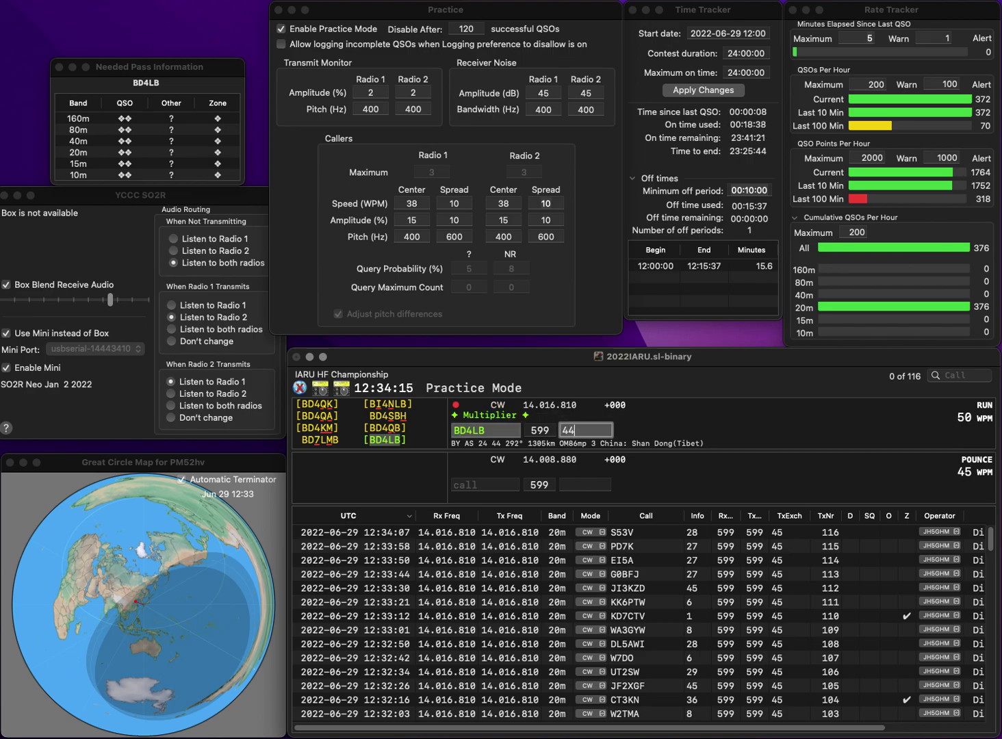
key(Return)
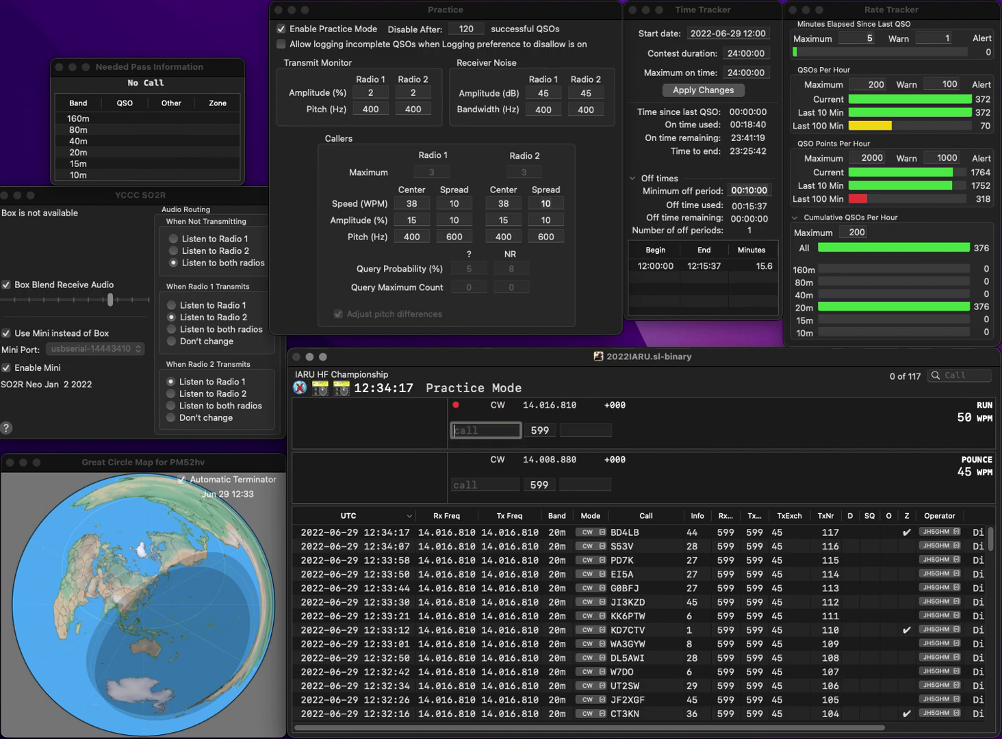
text(DABL)
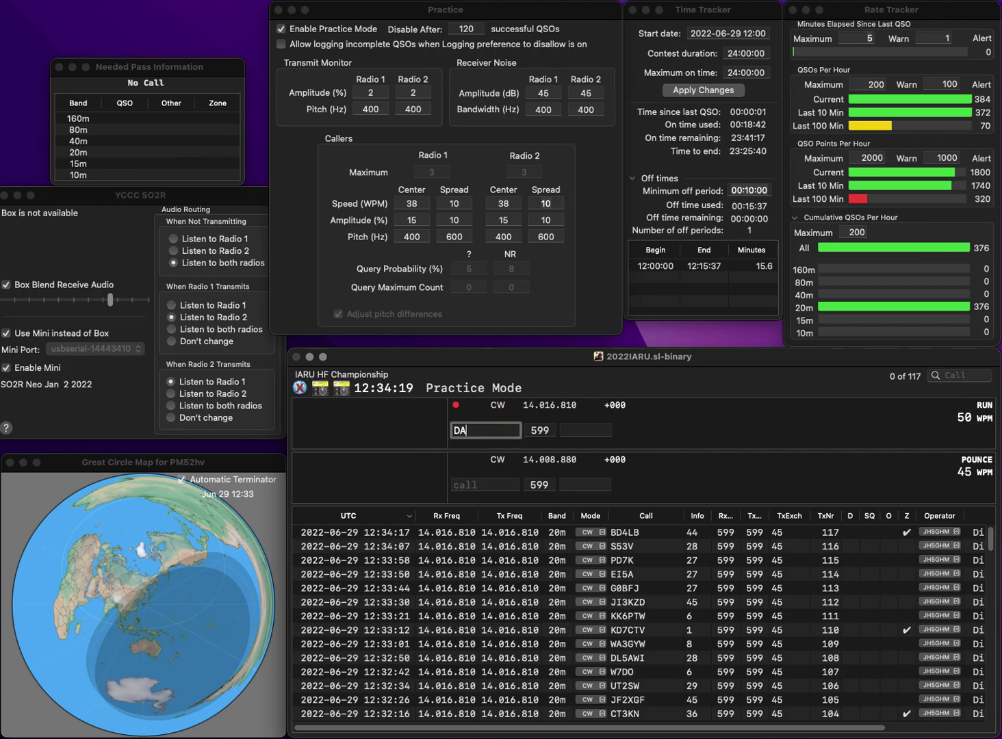
key(Left)
key(Left)
key(Left)
text(L3)
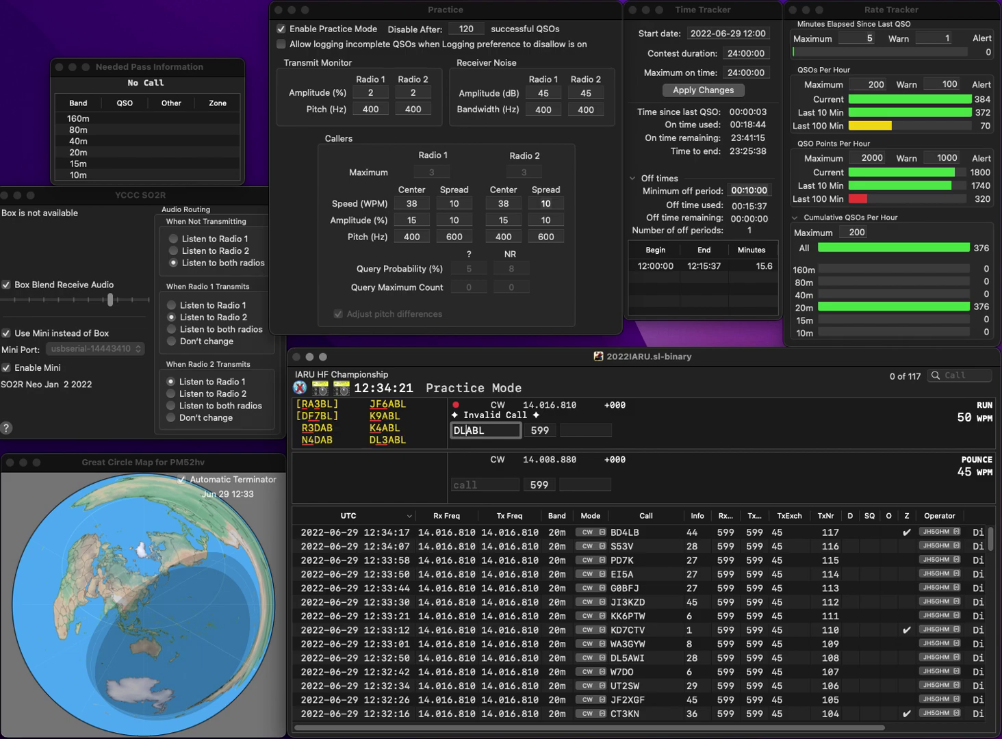
key(space)
text(28)
key(Return)
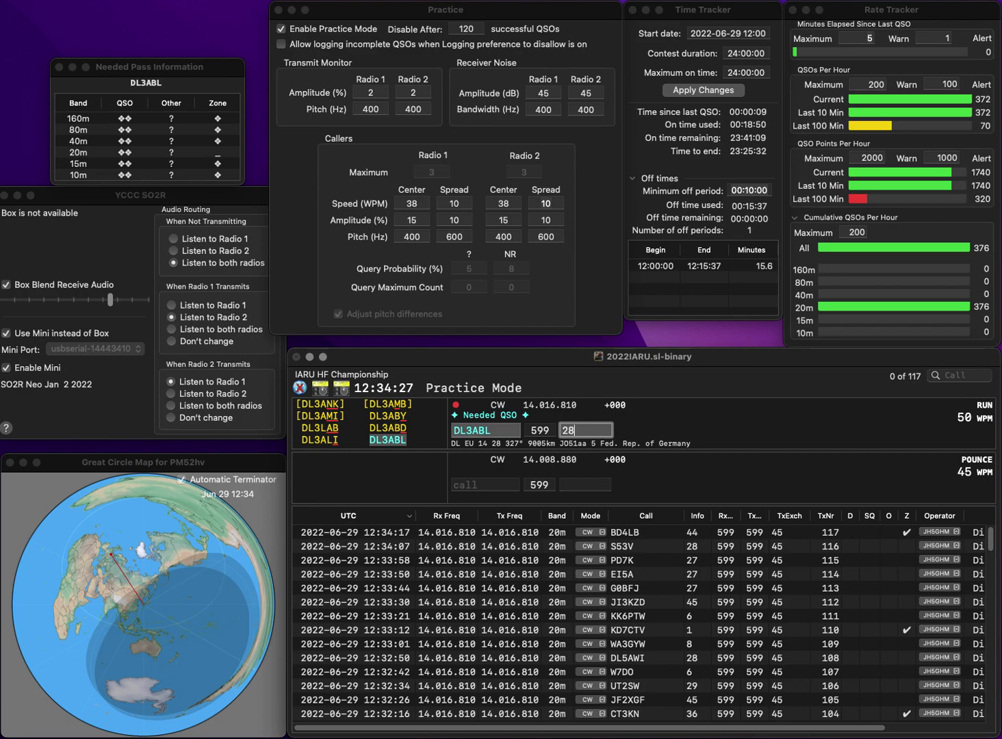
key(Return)
text(KO)
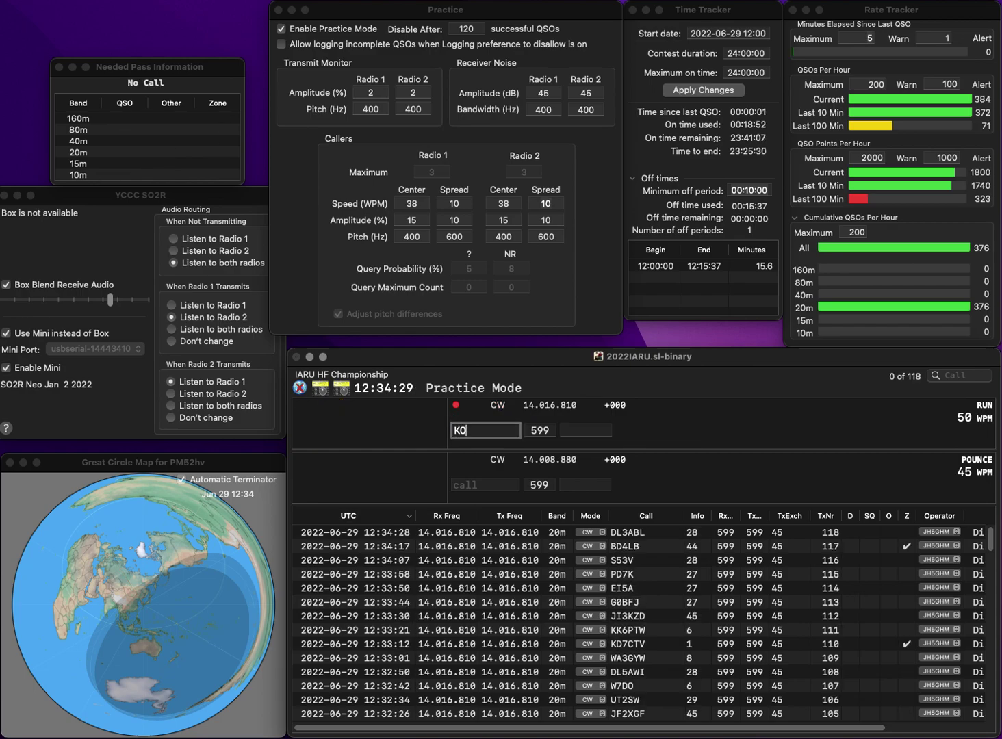
text(4BI)
key(BackSpace)
text(O)
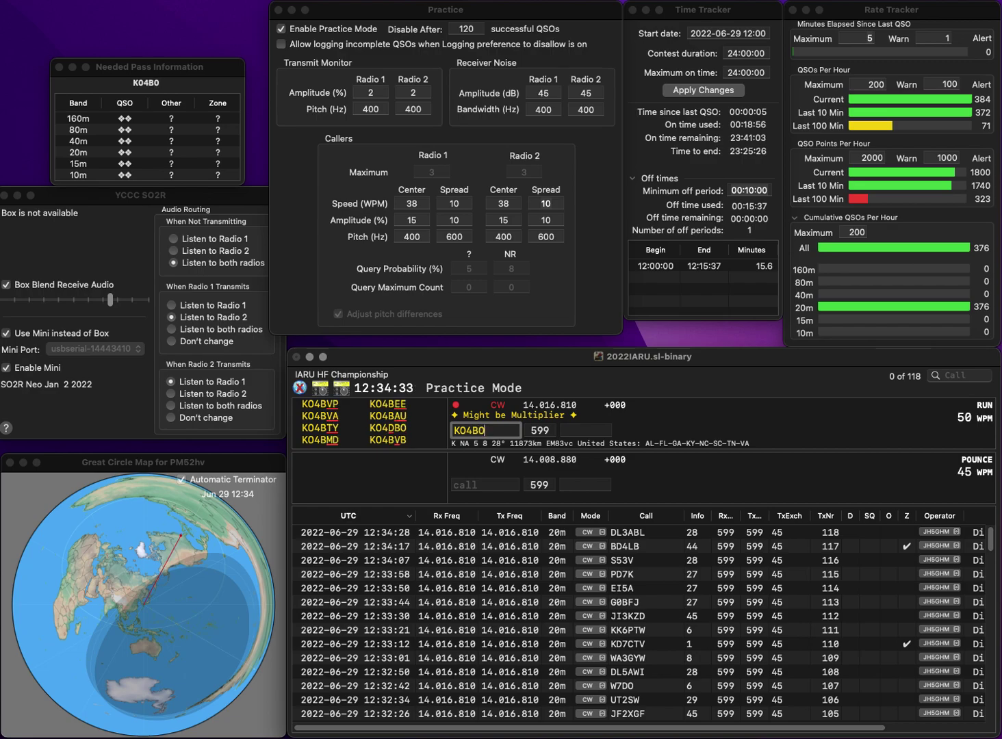
key(BackSpace)
key(BackSpace)
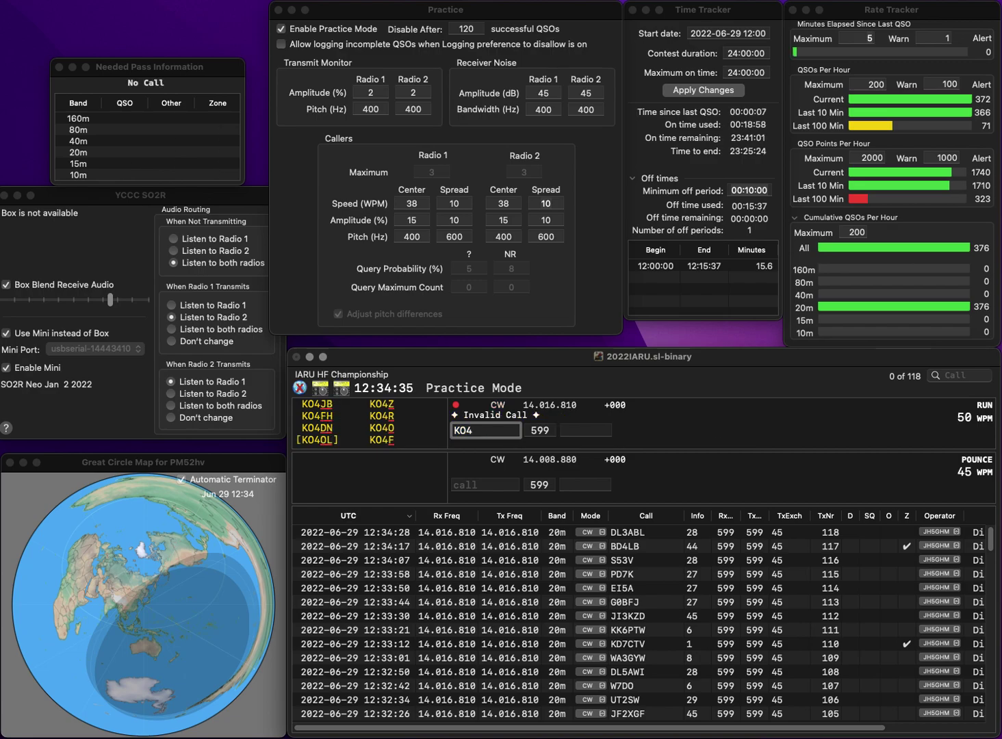
text(BMD)
key(space)
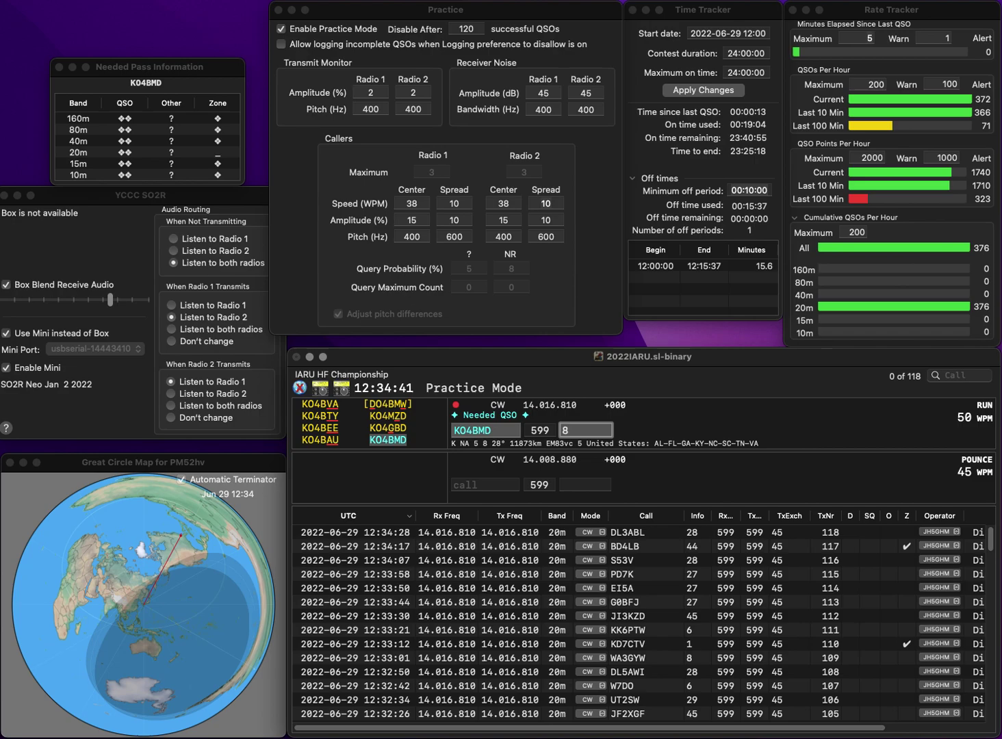
key(Return)
text(K)
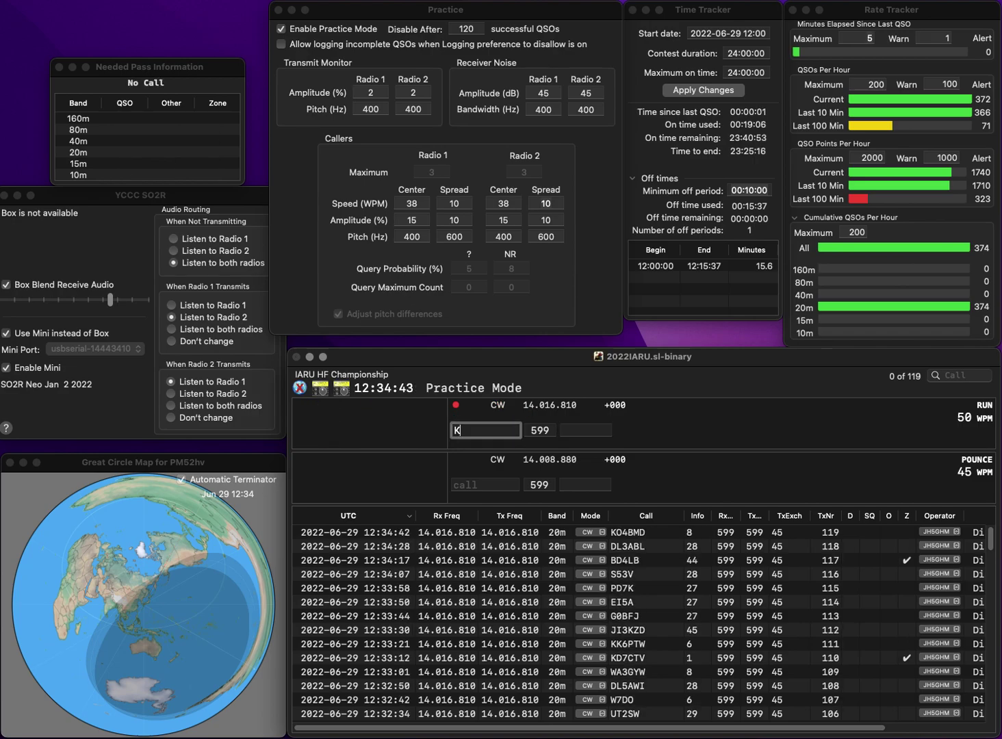
text(N4QD)
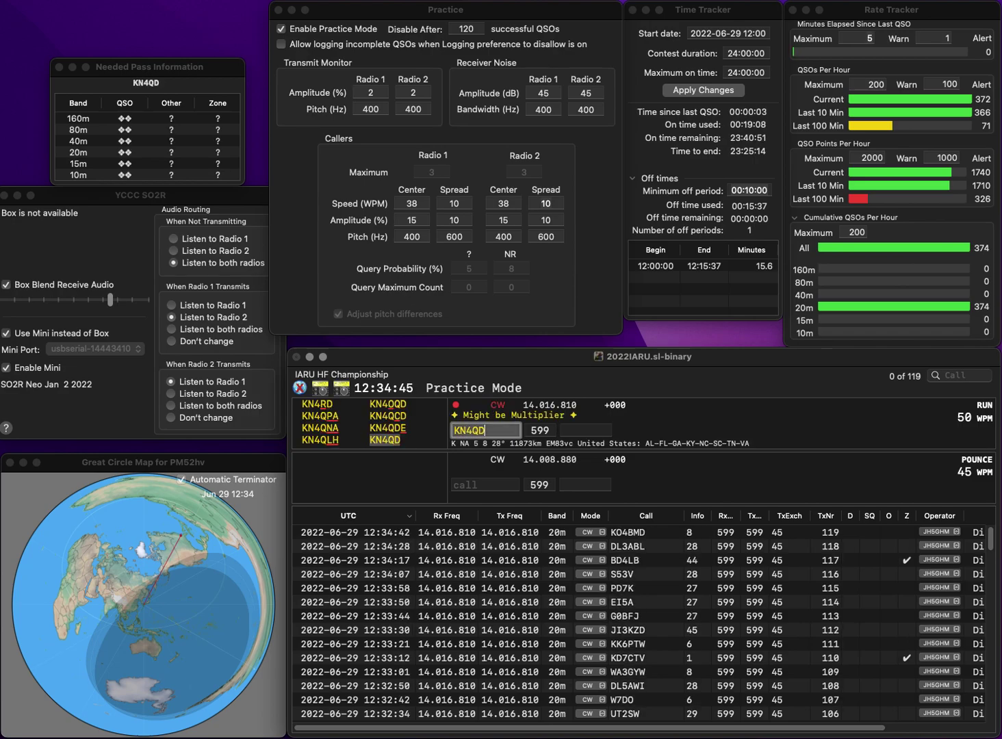
key(space)
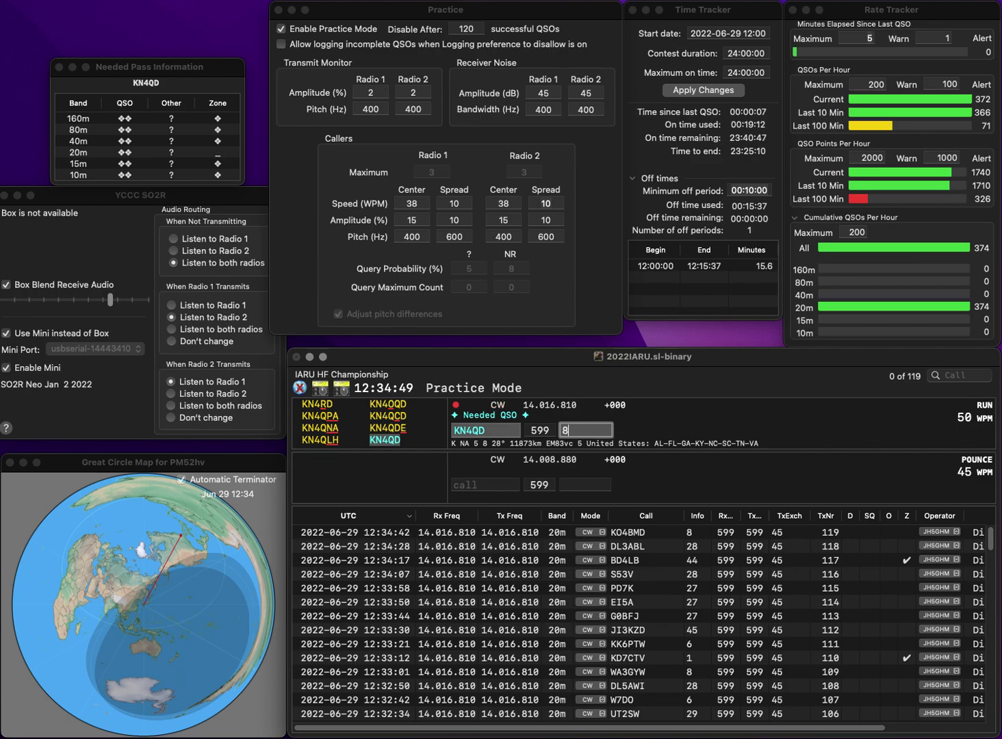
key(Return)
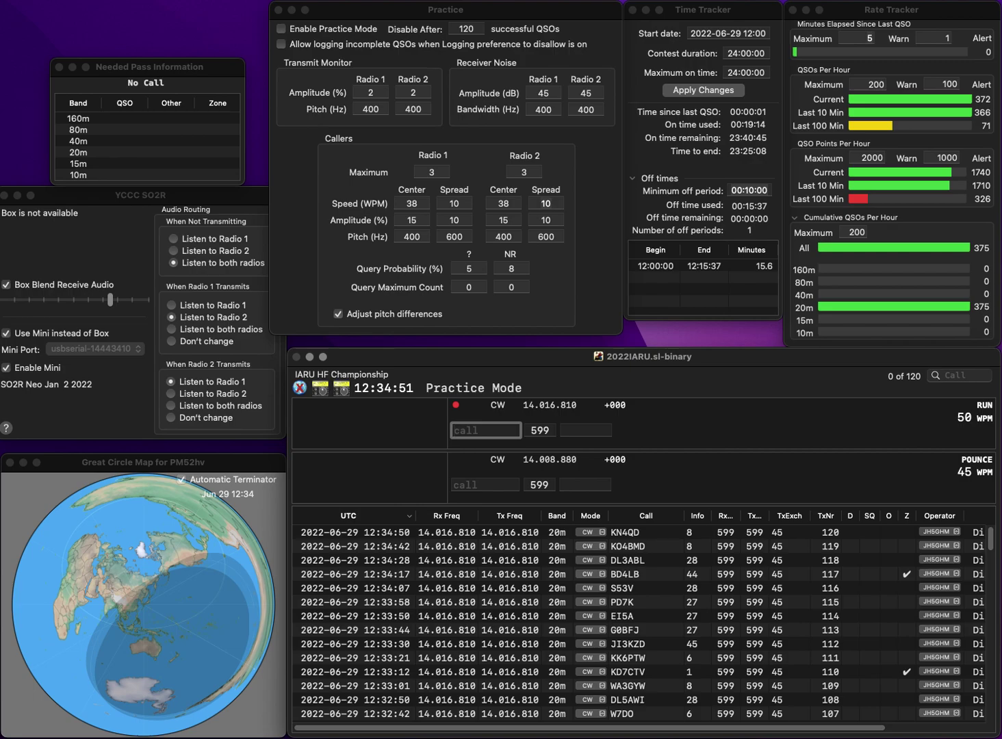